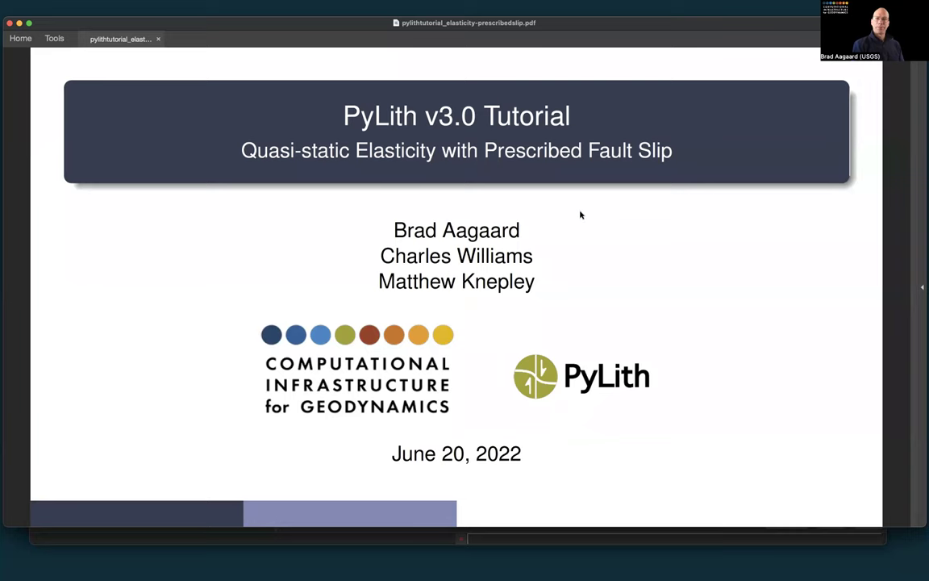
- Page through the tutorial slides from the title to the picture of the Gmsh finite-element mesh
key(Right)
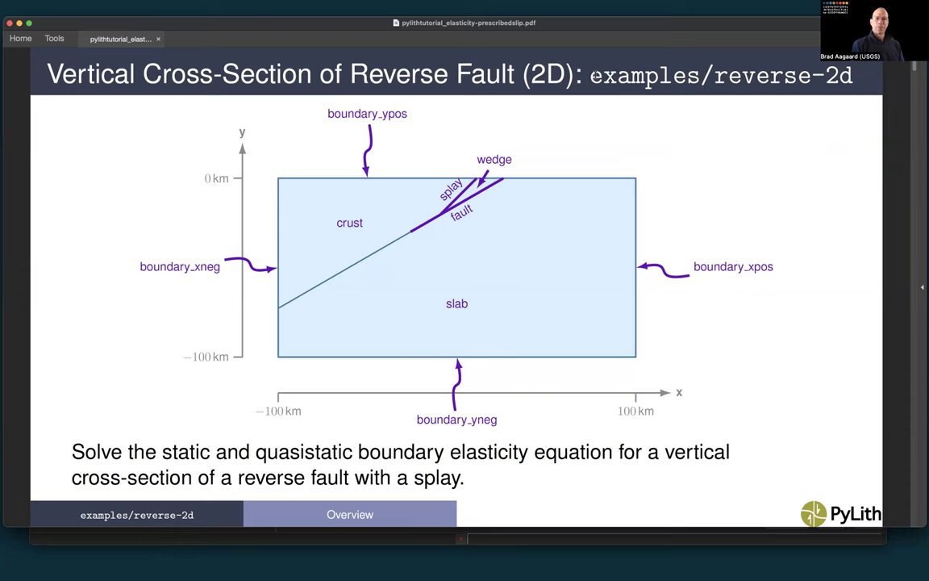
key(Right)
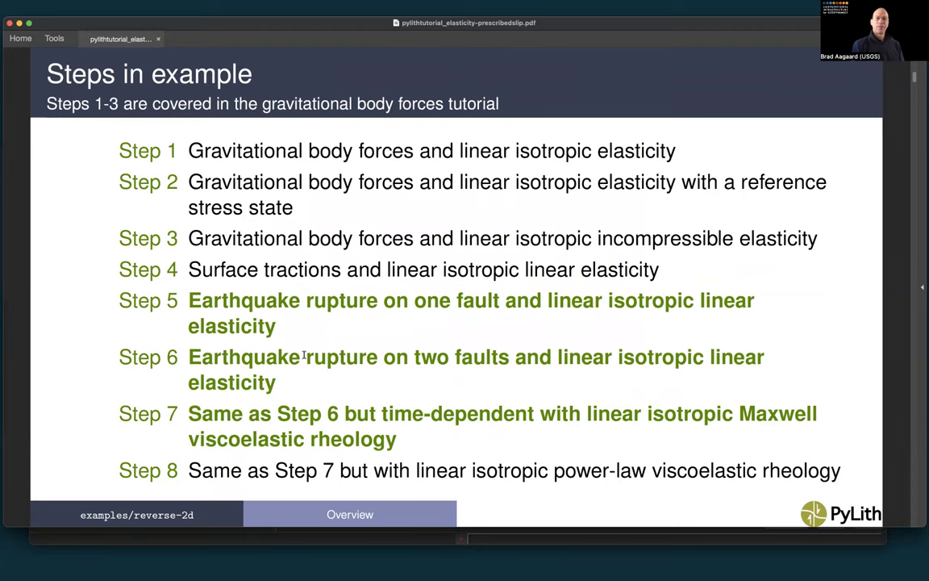
key(Right)
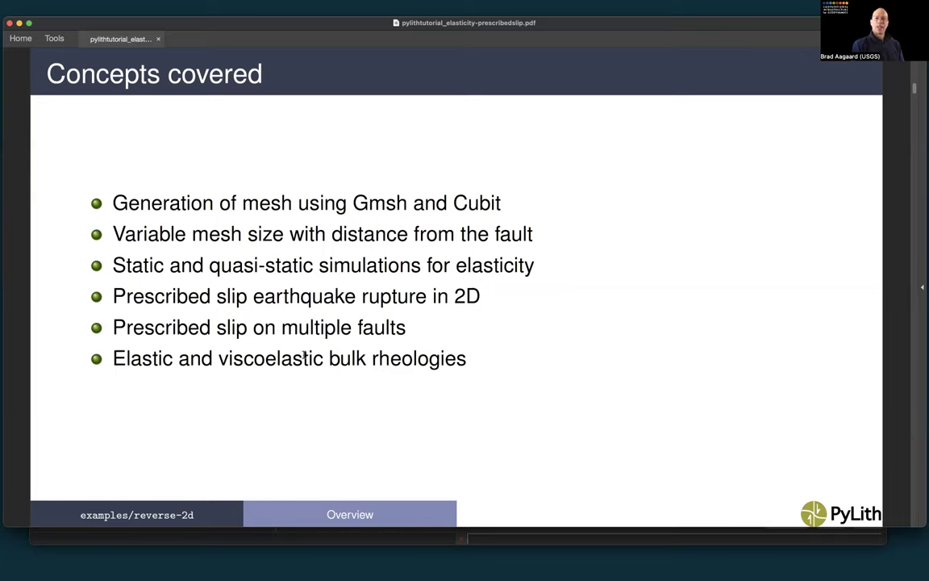
key(Right)
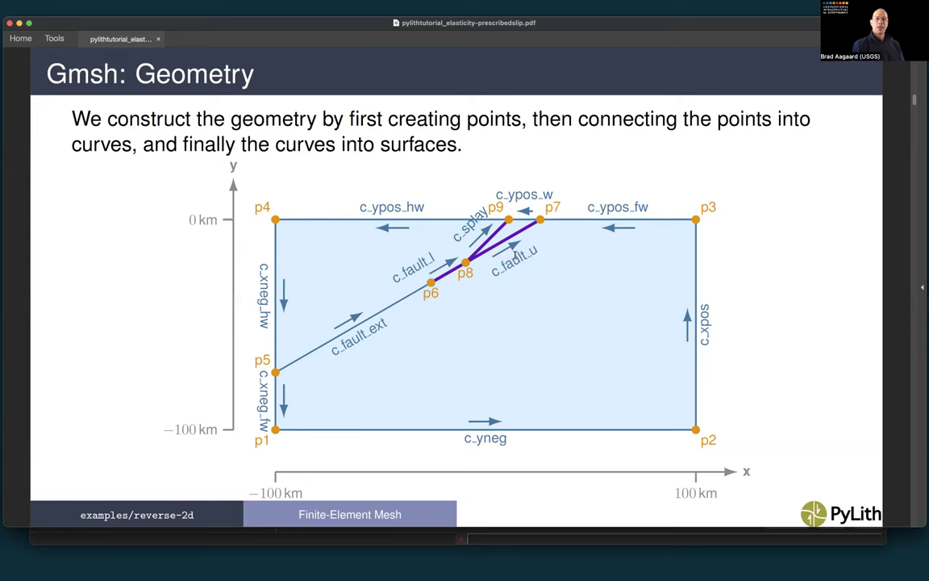
key(Right)
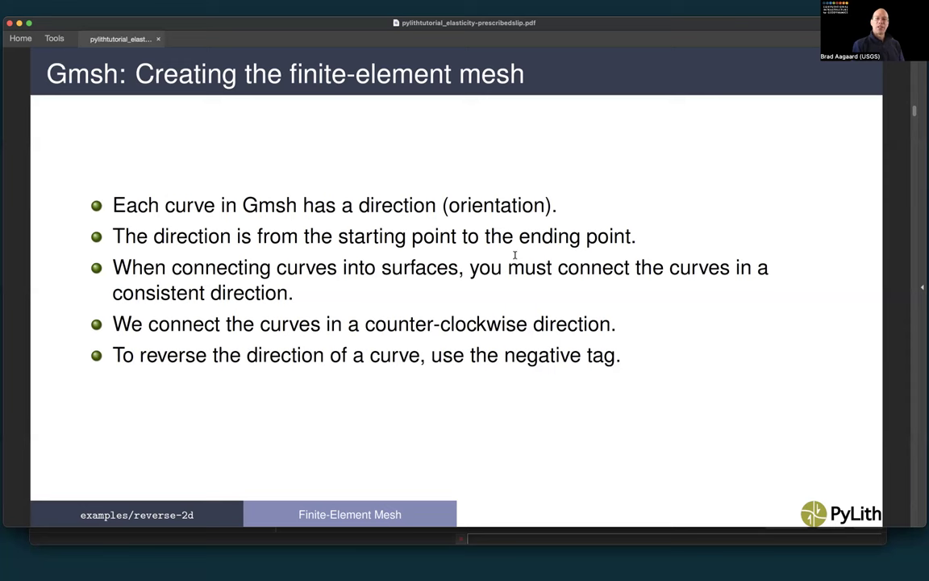
key(Right)
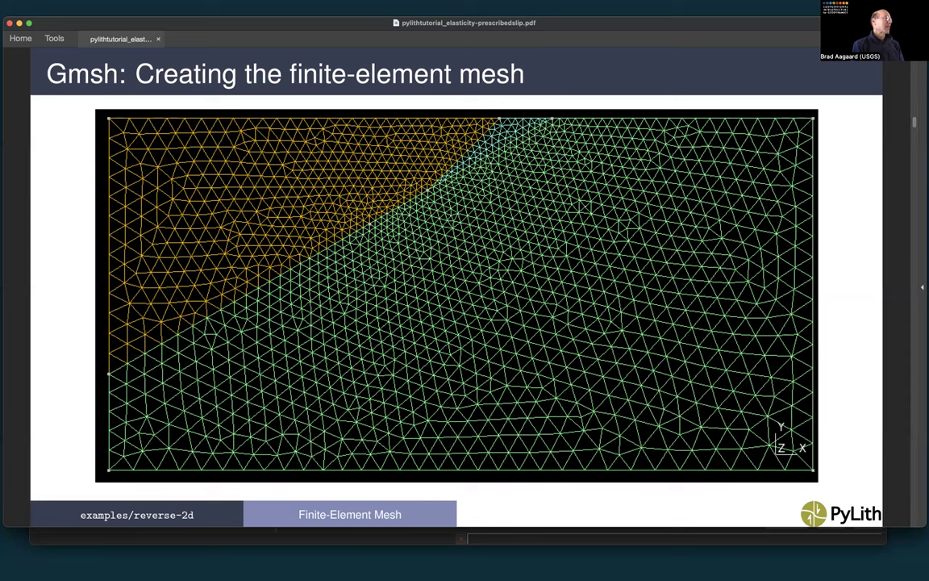
- Switch to Visual Studio Code and examine the header, the gmsh_utils import and the App(GenerateMesh) class declaration in generate_gmsh.py
key(super+Tab)
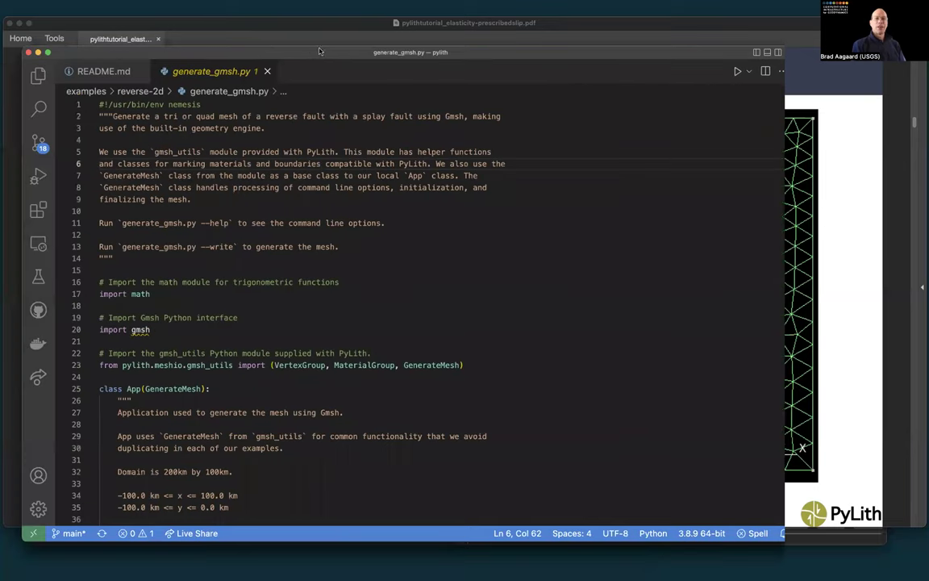
drag(319, 51, 369, 46)
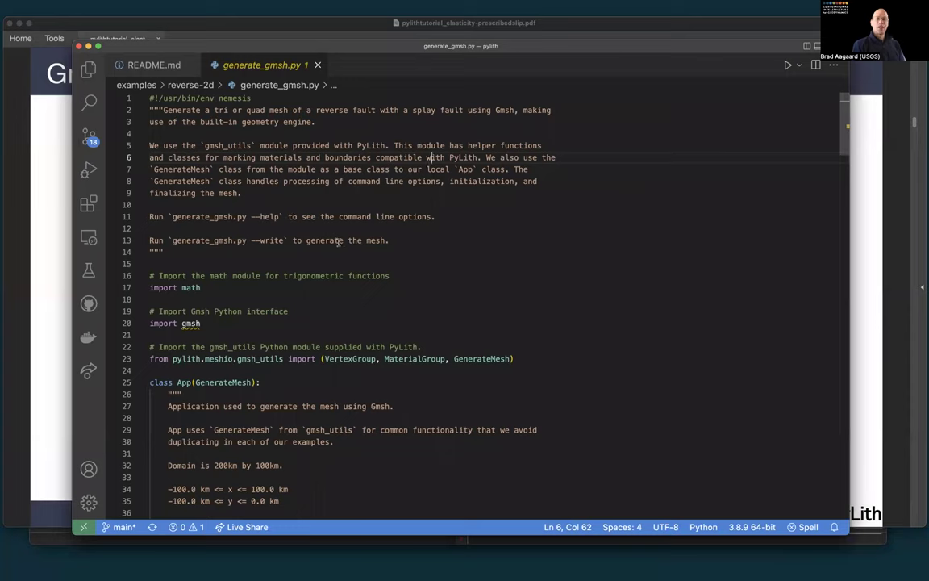
scroll(338, 242, down, 4)
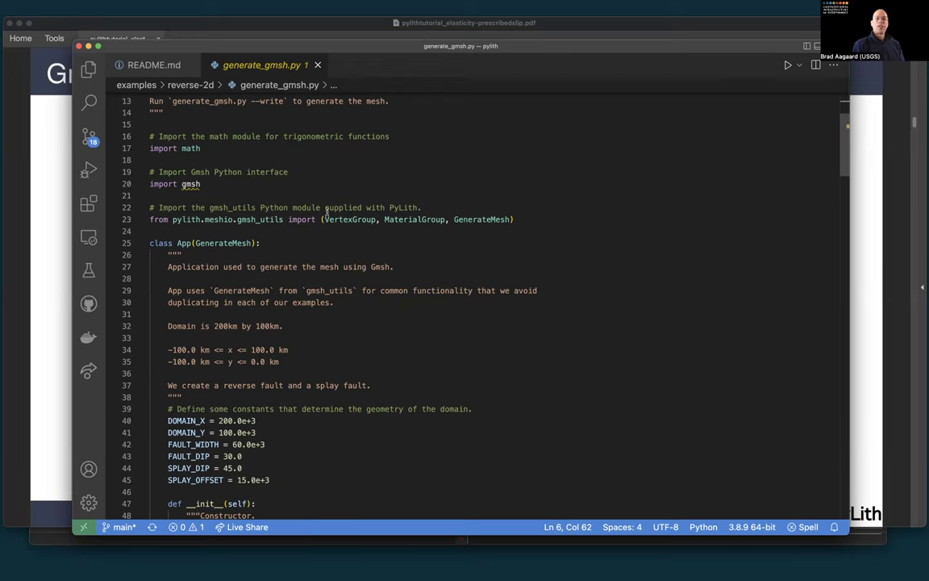
drag(237, 219, 515, 219)
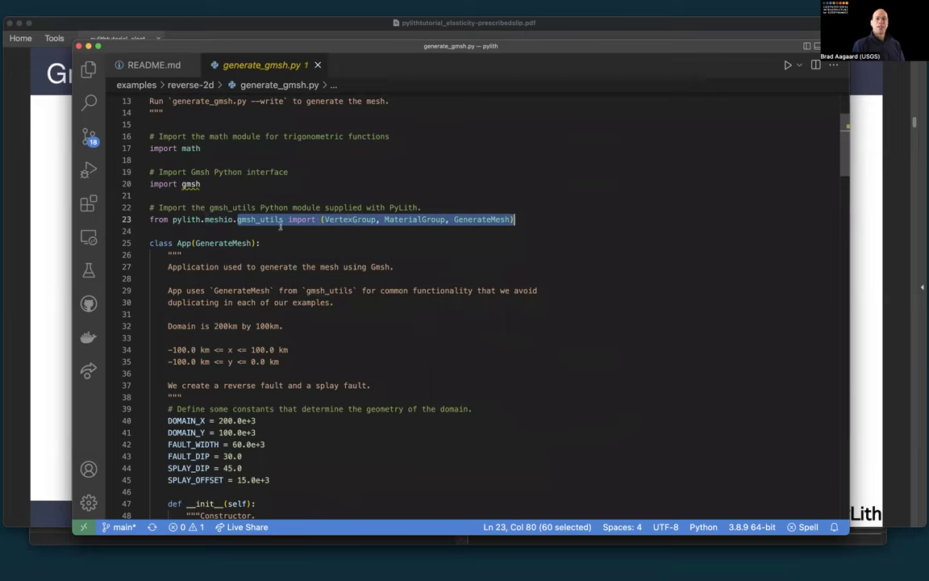
click(219, 243)
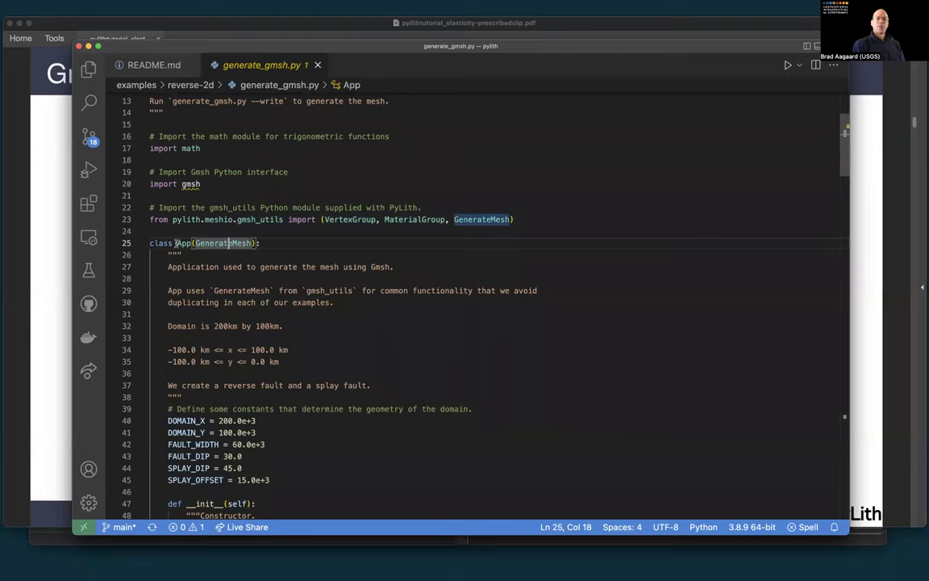
click(177, 242)
drag(177, 242, 255, 242)
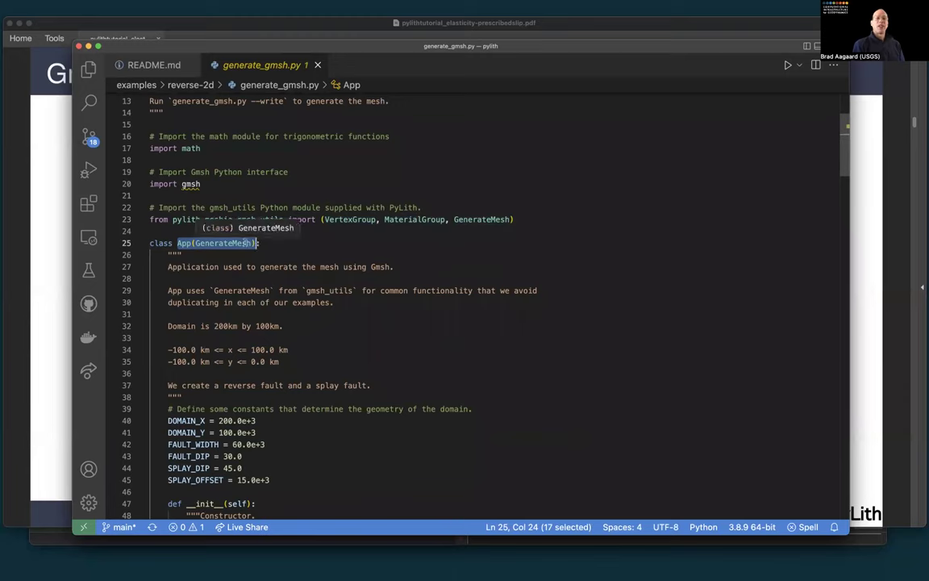
- Review the domain and fault geometry constants and the constructor's cell choices and mesh filename in the App class
scroll(244, 243, down, 2)
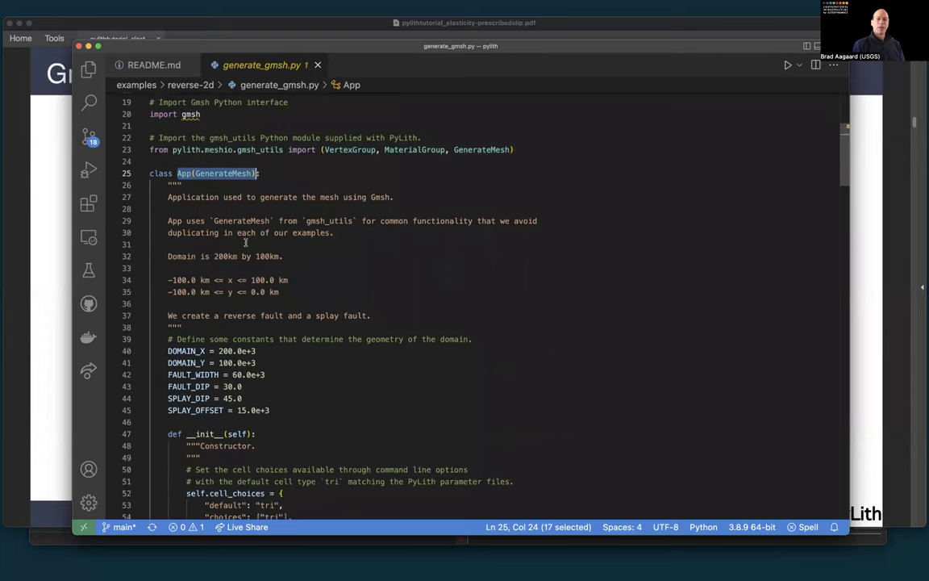
scroll(245, 242, down, 4)
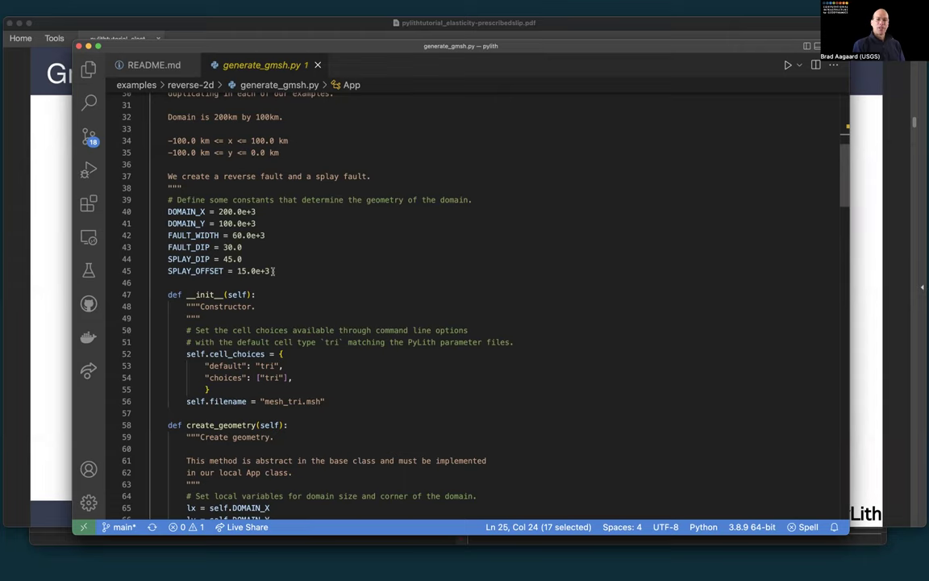
scroll(272, 271, down, 2)
scroll(272, 272, down, 2)
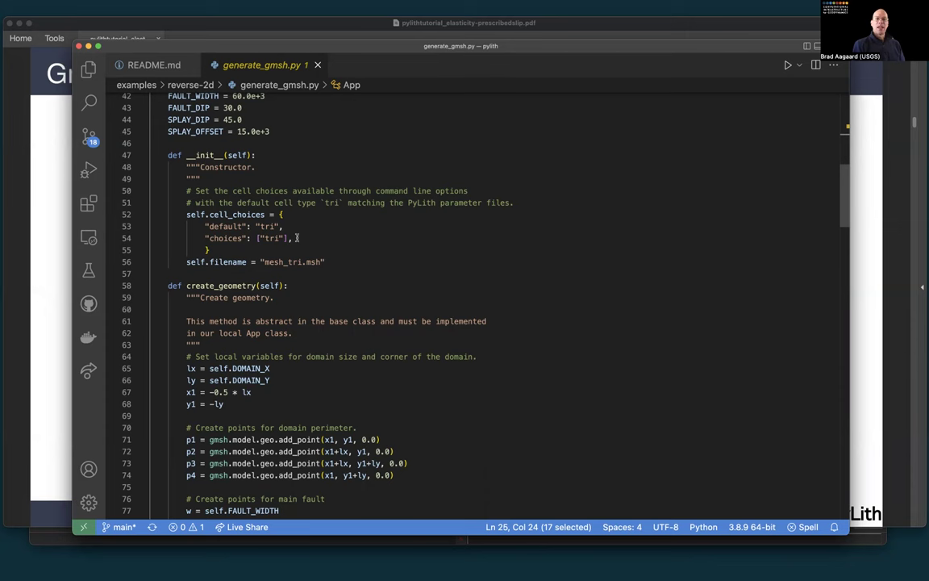
scroll(296, 238, down, 2)
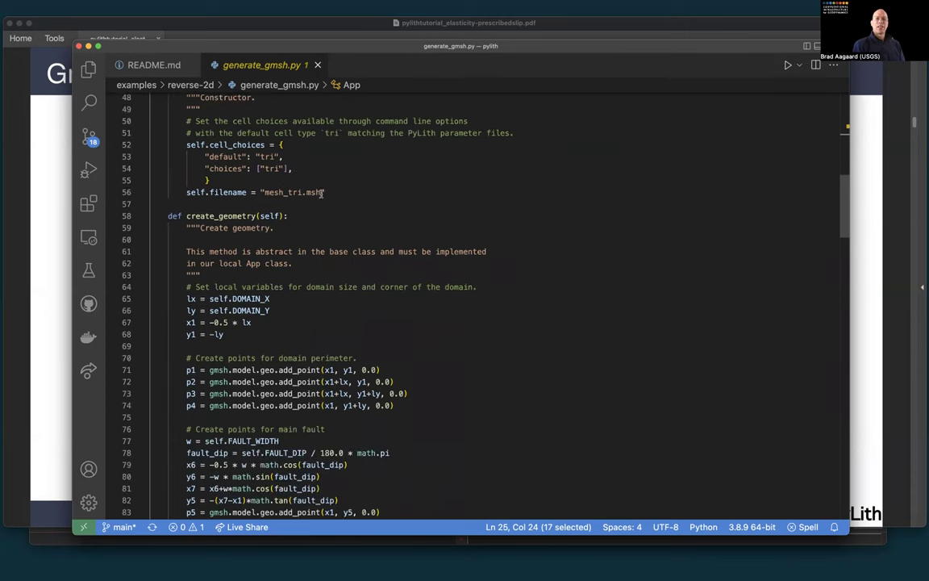
- Read through the create_geometry method's code for the domain perimeter, main fault and splay fault points
scroll(330, 193, down, 2)
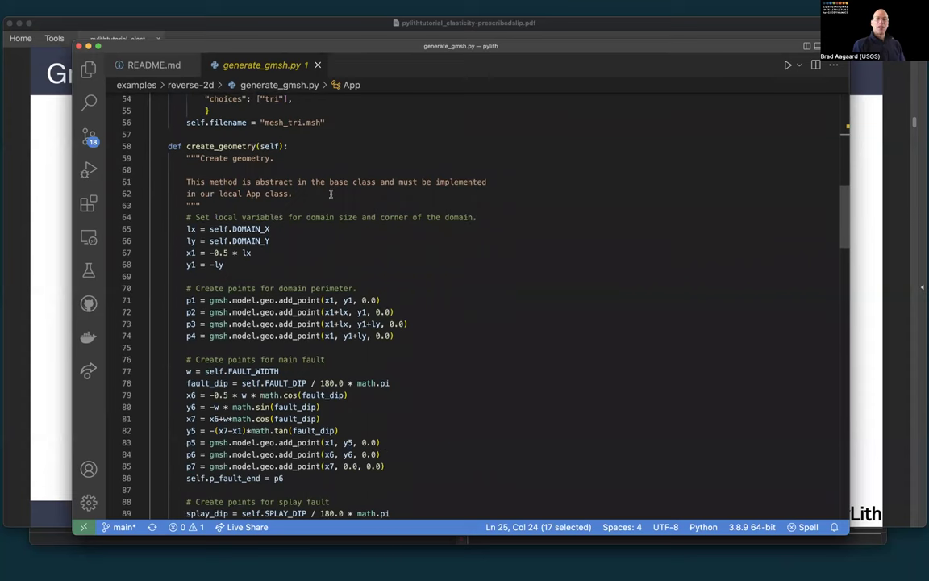
scroll(330, 194, down, 2)
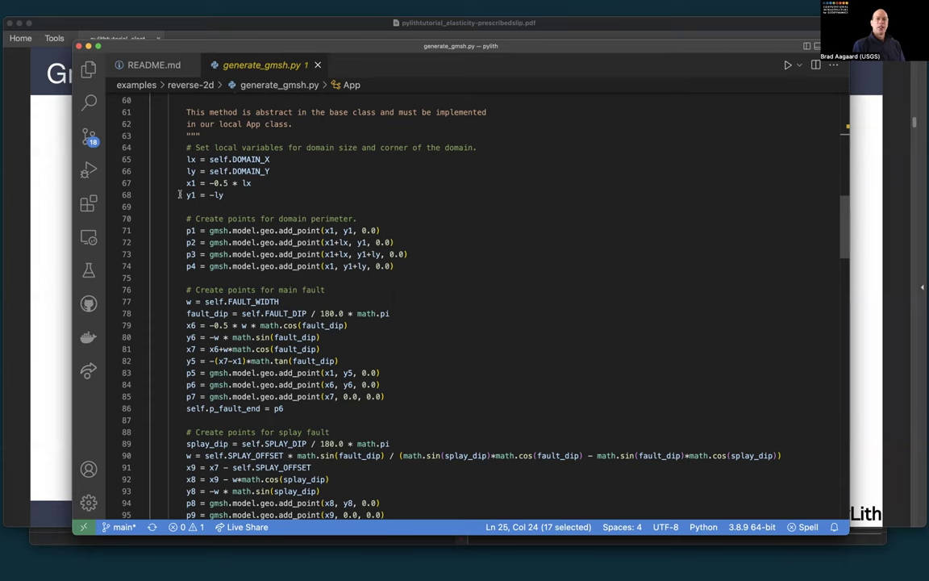
scroll(179, 195, down, 2)
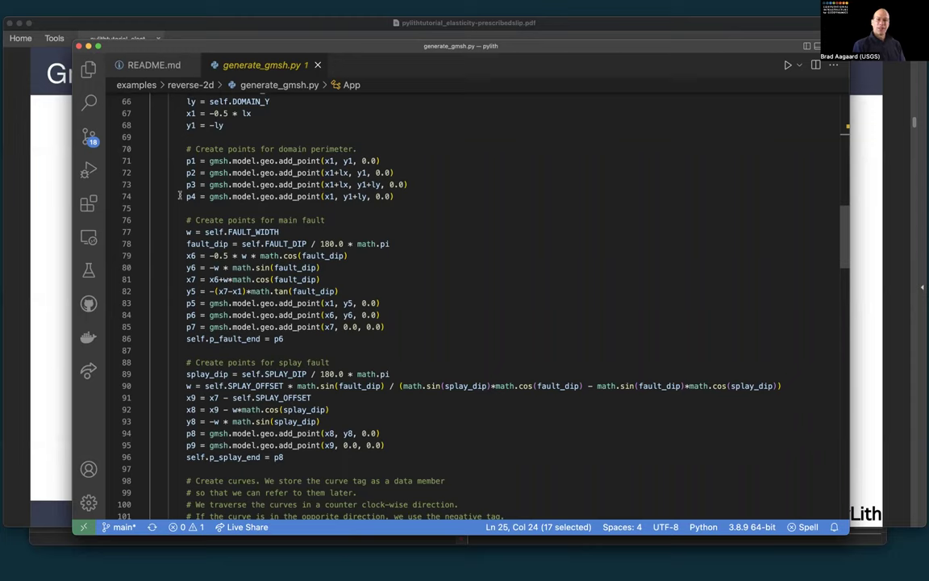
scroll(179, 194, down, 2)
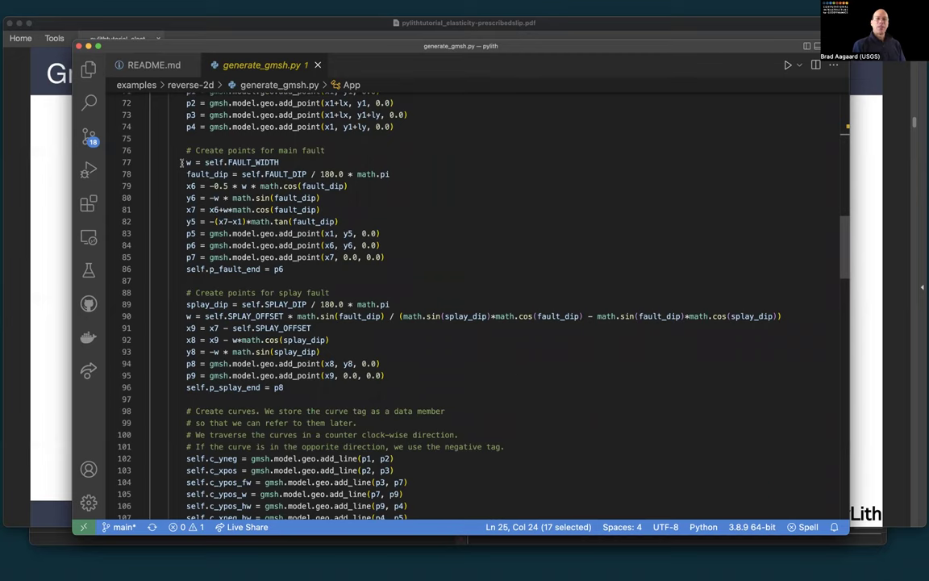
scroll(182, 162, down, 2)
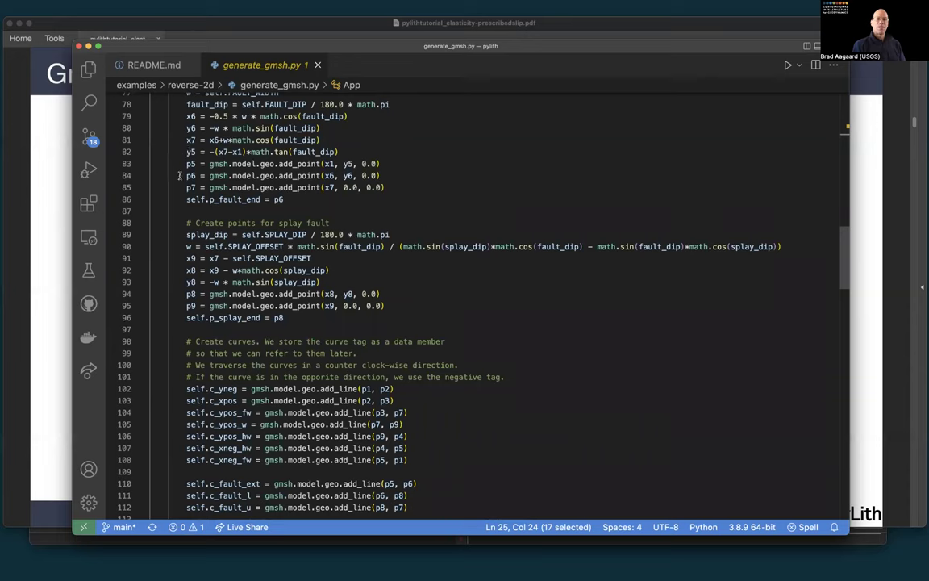
- Check the Gmsh Geometry diagram in the PDF slides and return to the generate_gmsh.py script
click(63, 142)
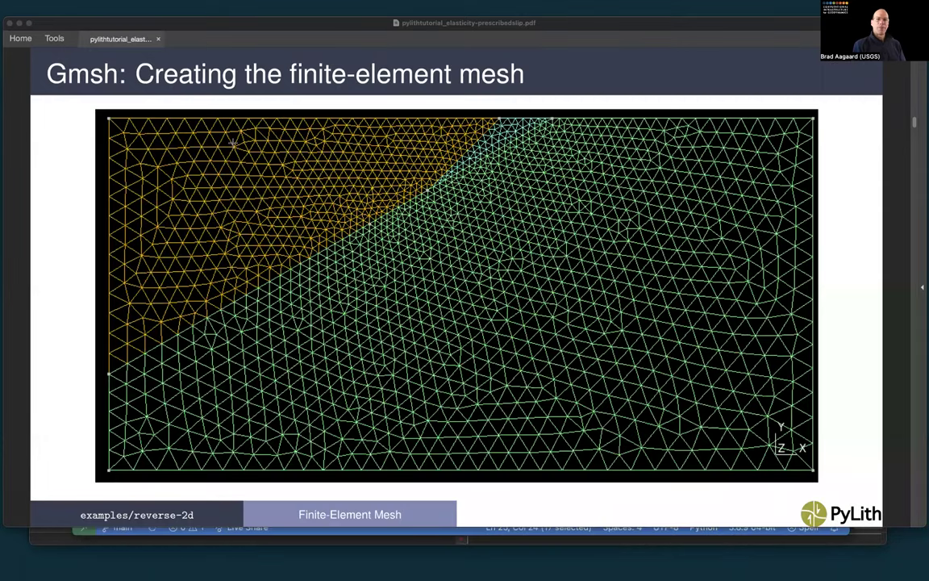
key(Left)
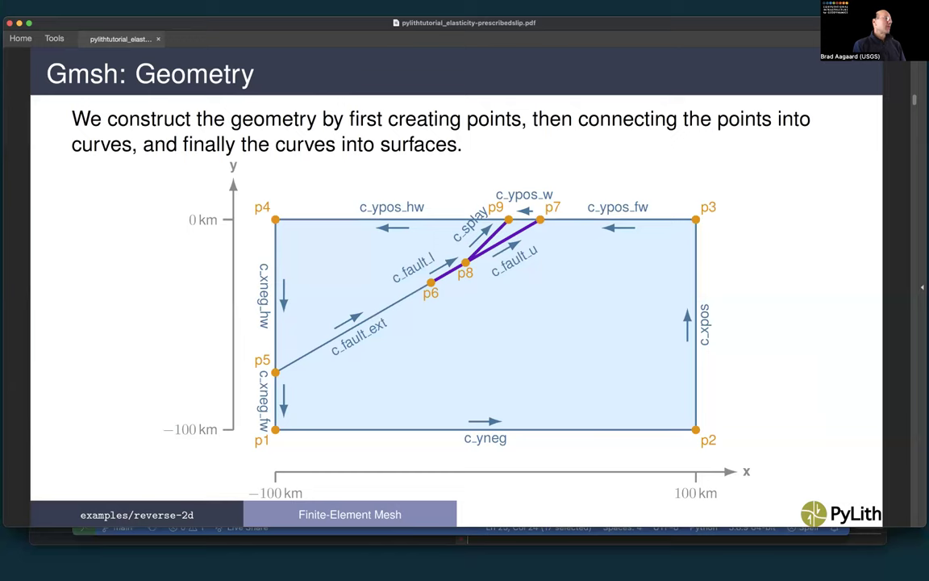
key(super+Tab)
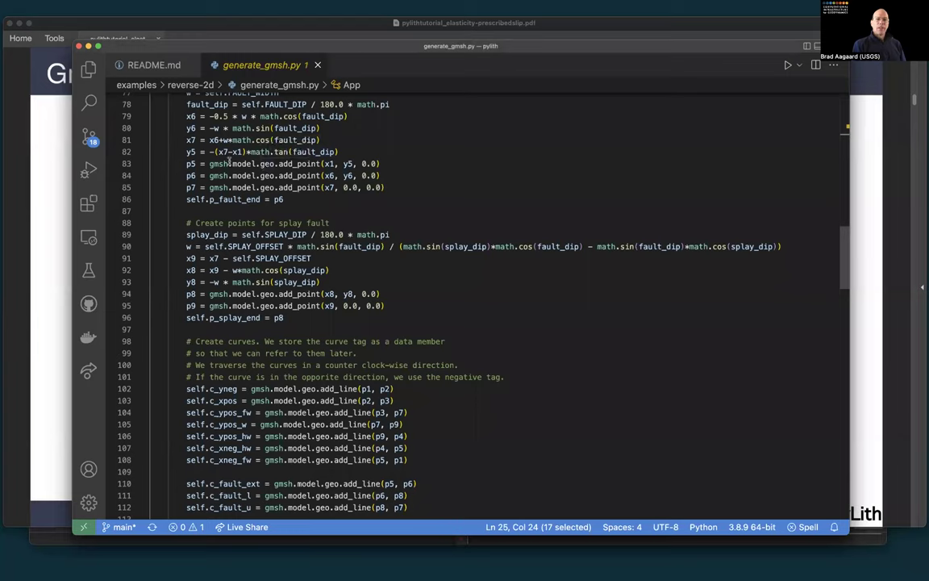
- Highlight the x6 and y6 calculations and the x7 and y5 calculations for the main fault points in create_geometry
click(226, 164)
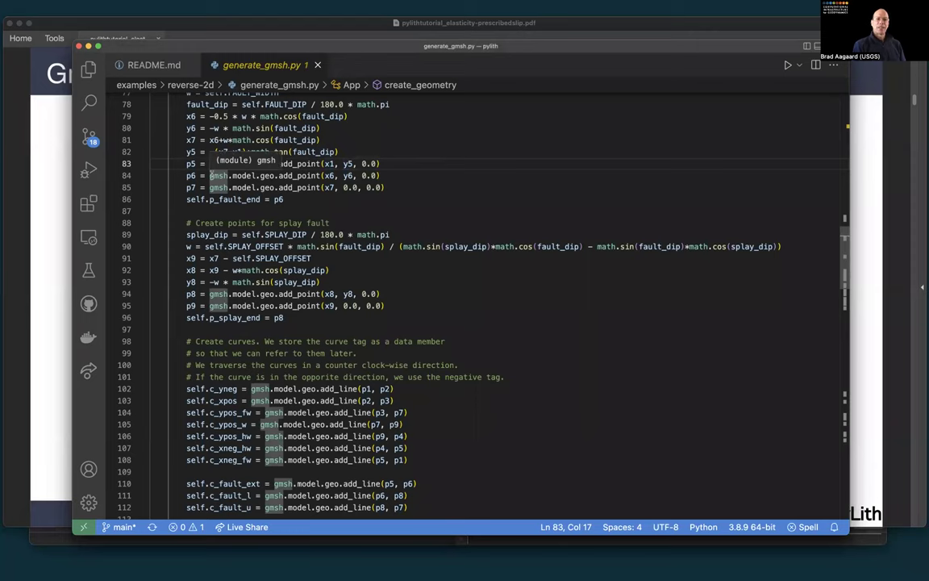
click(209, 117)
key(Left)
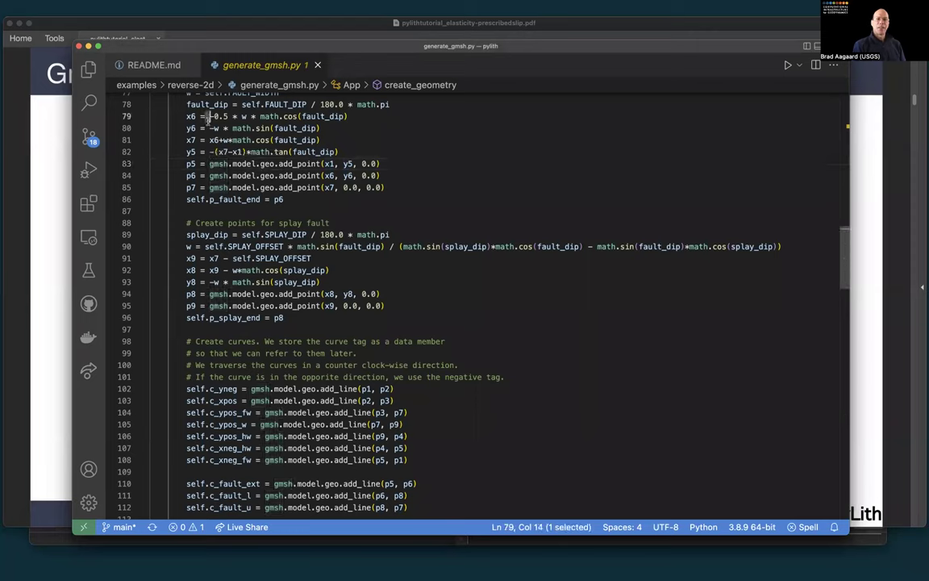
drag(319, 129, 186, 116)
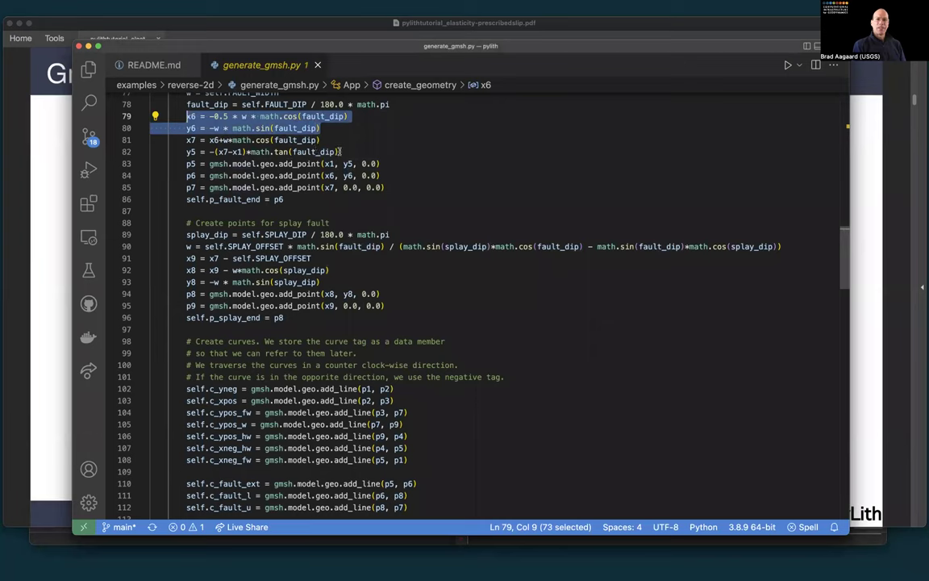
drag(339, 152, 335, 151)
drag(269, 140, 181, 140)
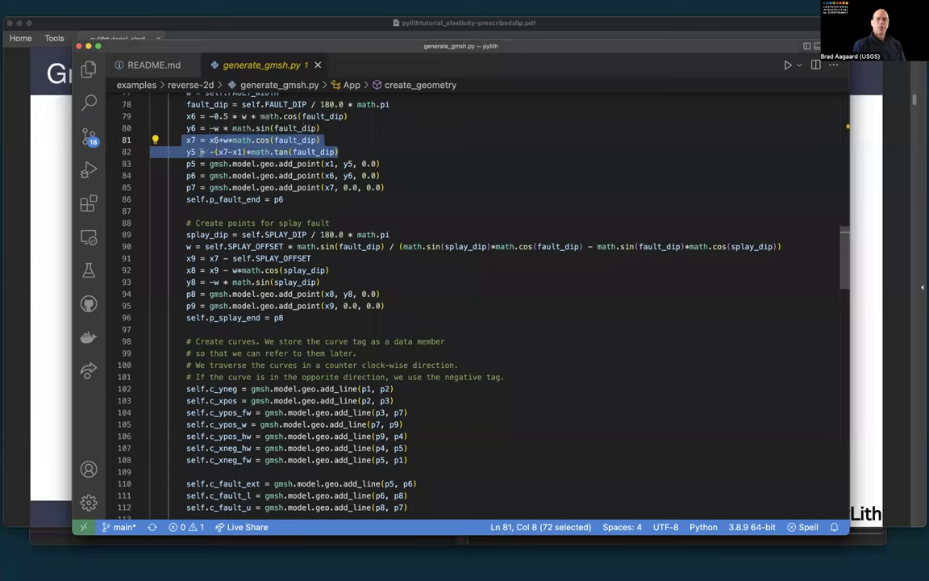
click(201, 152)
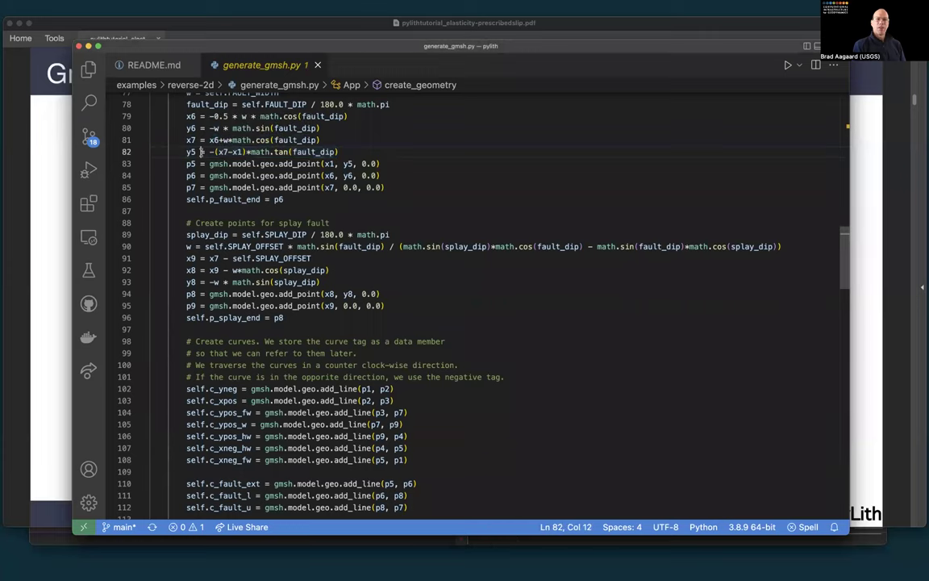
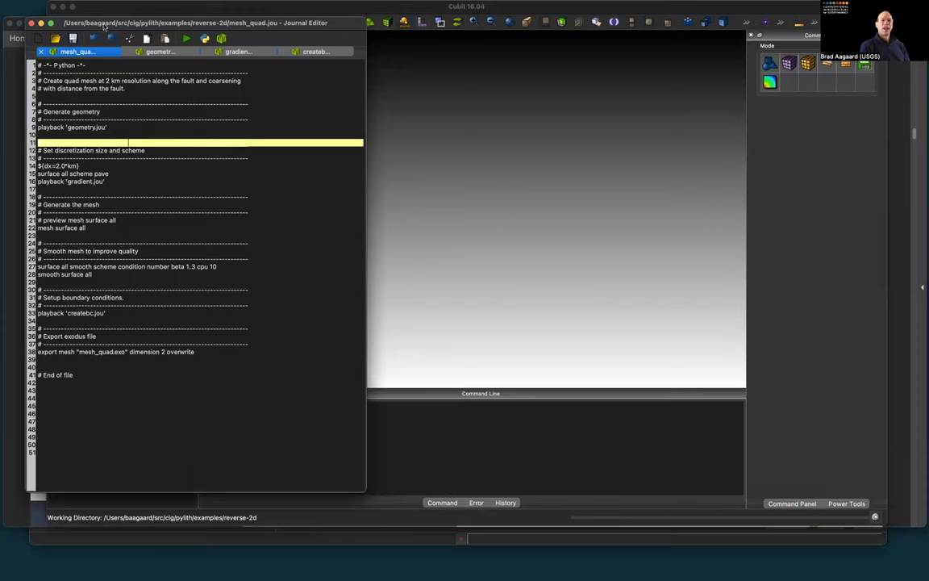
- Review the mesh_quad.jou journal in Cubit, then examine the block and fault parameters in geometry.jou
drag(92, 19, 122, 37)
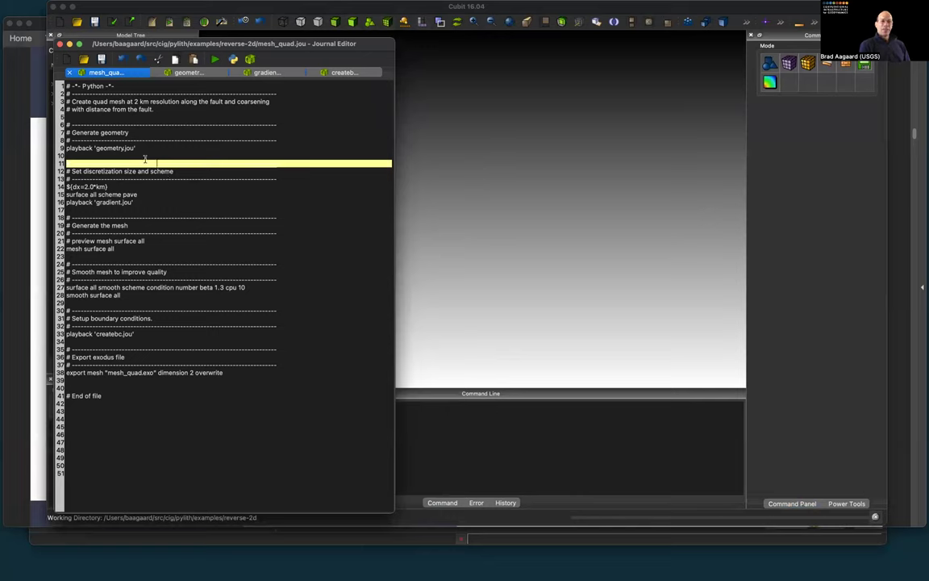
click(129, 132)
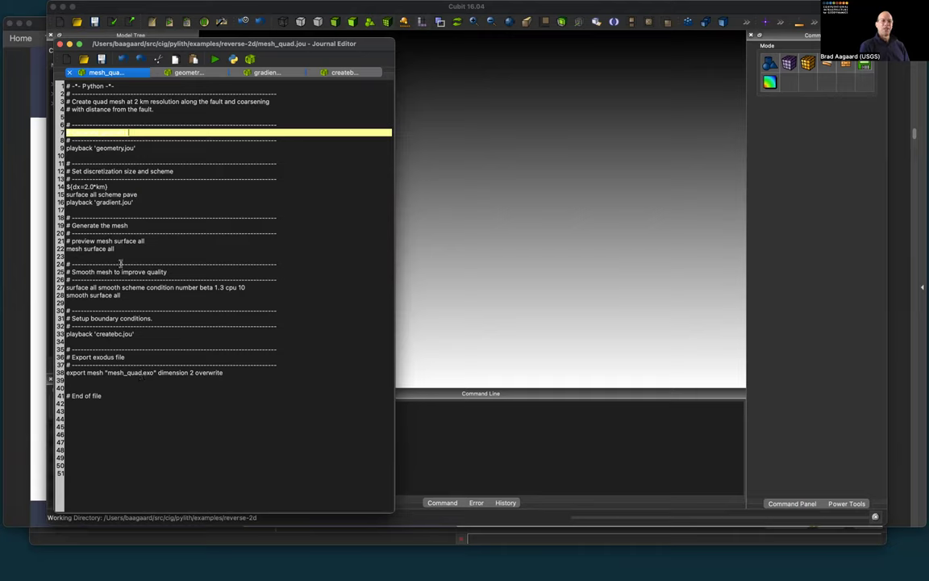
click(187, 73)
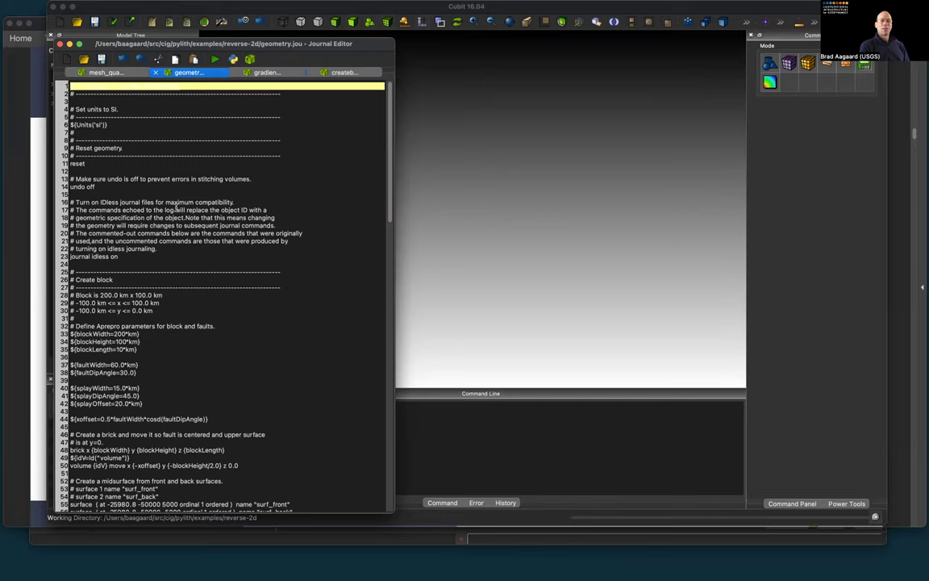
scroll(189, 248, down, 5)
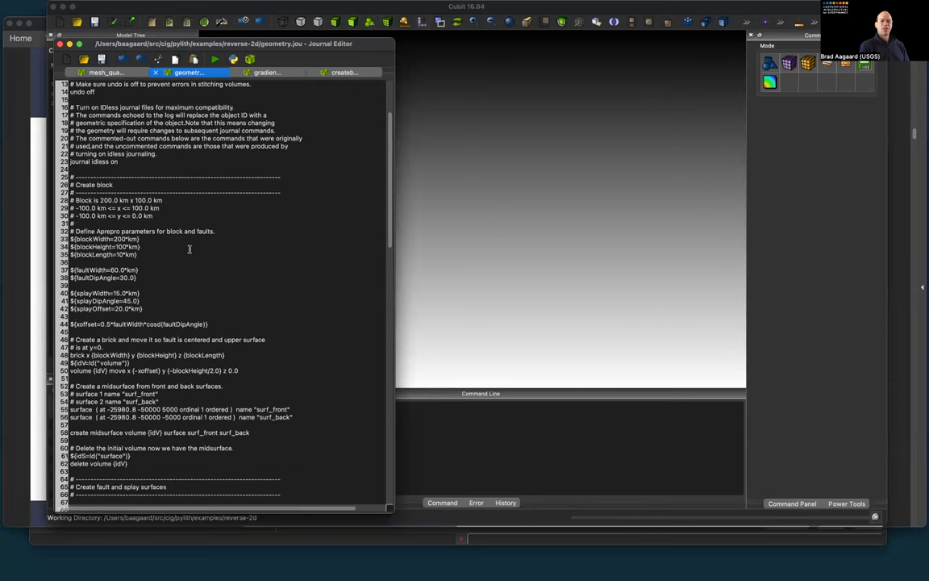
scroll(190, 249, down, 1)
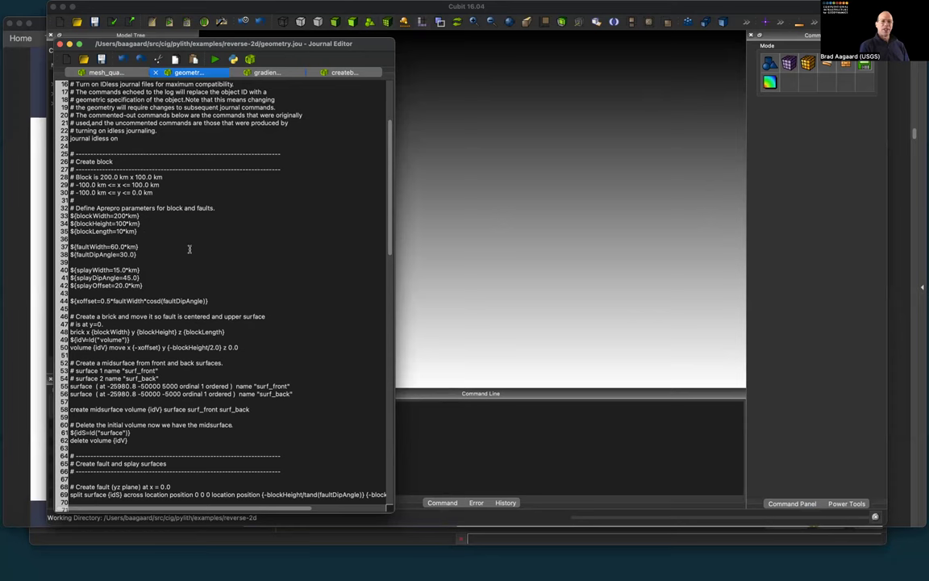
- Play the geometry.jou commands from the Units('si') setting through the comment introducing the Aprepro block and fault parameters
scroll(188, 249, up, 5)
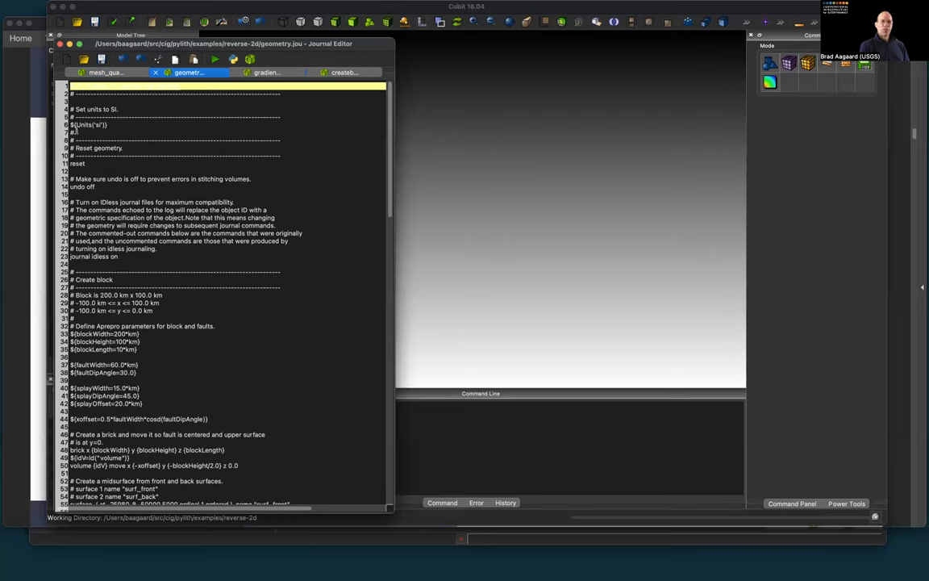
drag(70, 124, 228, 326)
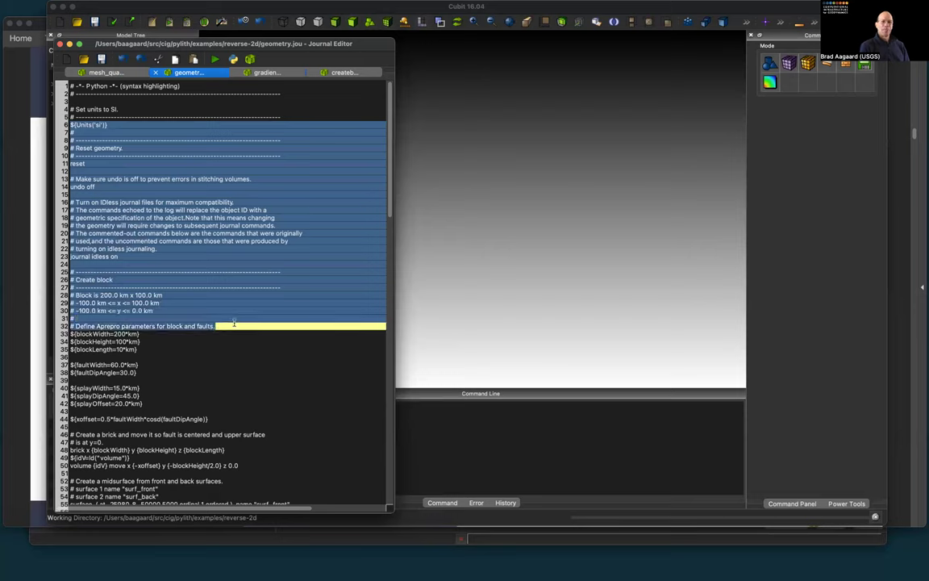
right_click(118, 202)
click(133, 208)
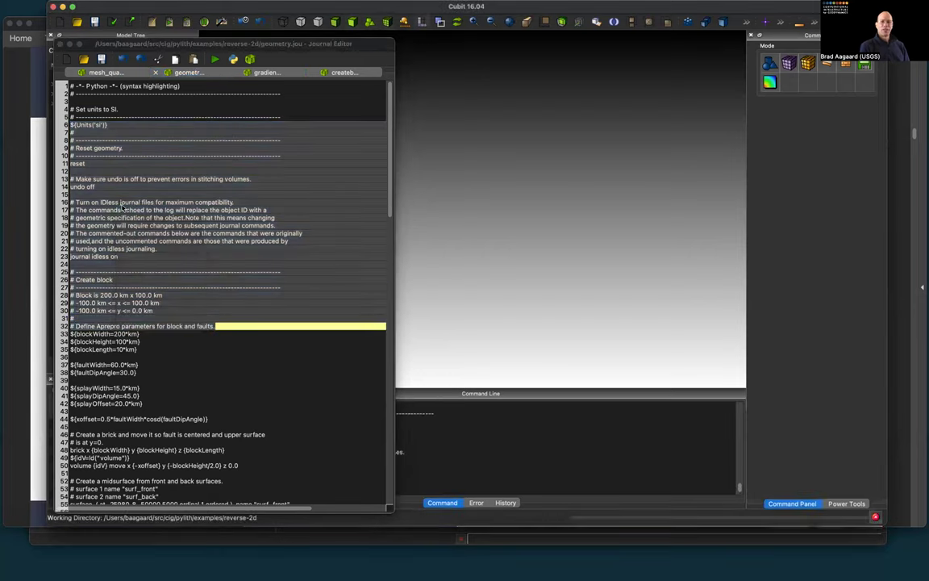
- Examine the block, fault and splay parameters and the brick and midsurface commands in geometry.jou
scroll(177, 303, down, 3)
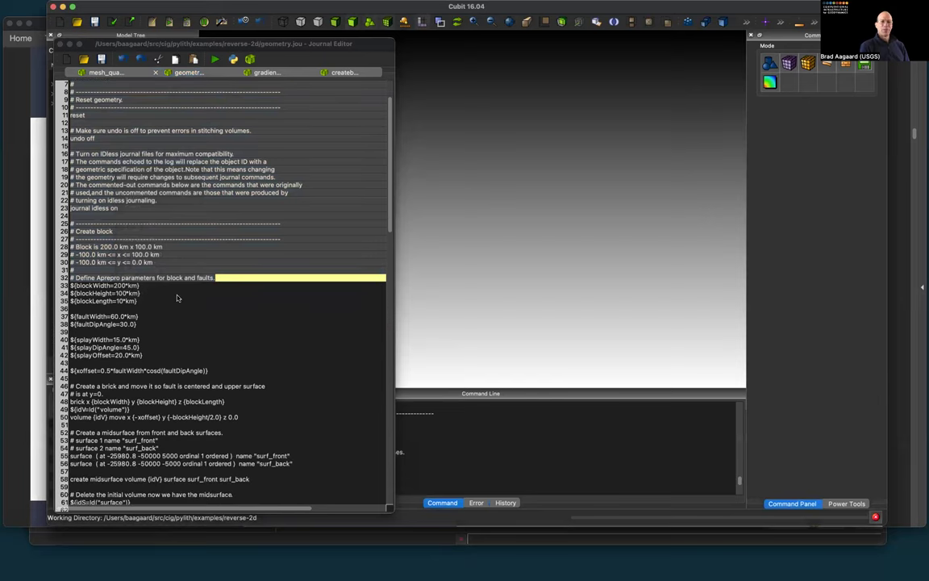
scroll(177, 298, down, 5)
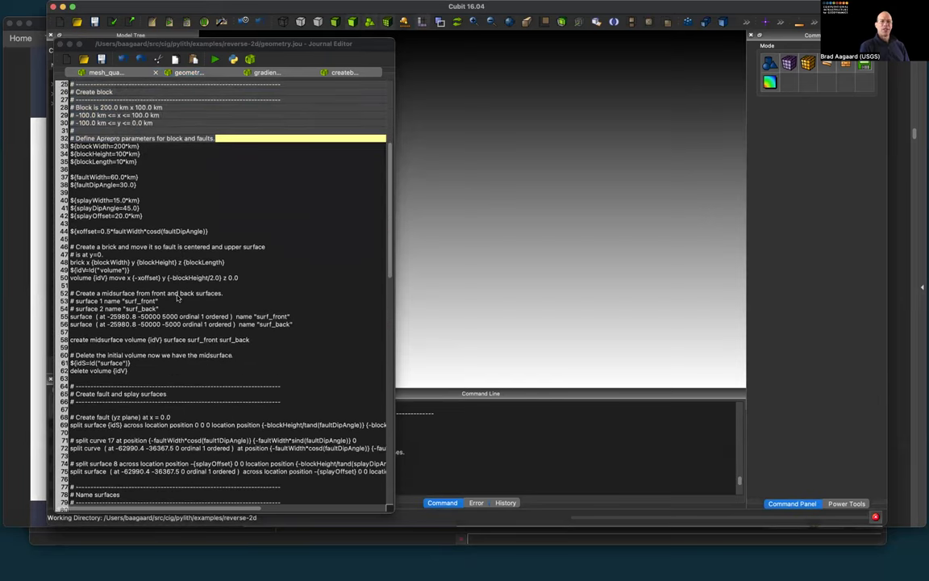
scroll(177, 298, down, 1)
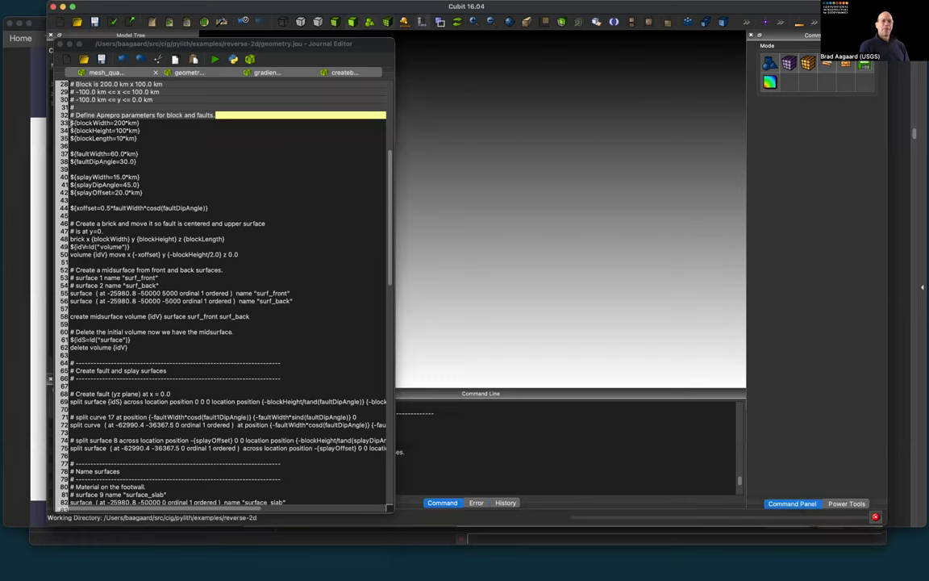
triple_click(71, 121)
key(BackSpace)
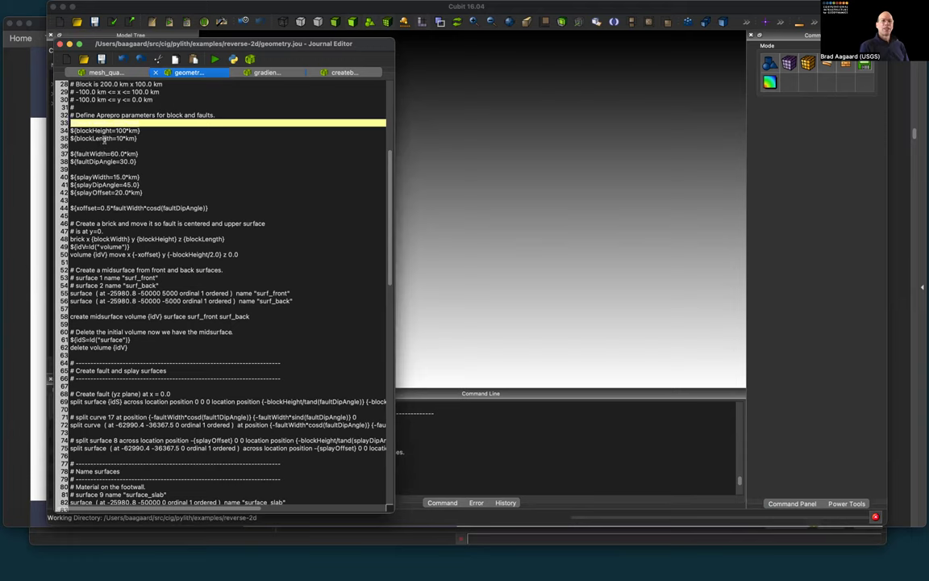
scroll(155, 149, down, 1)
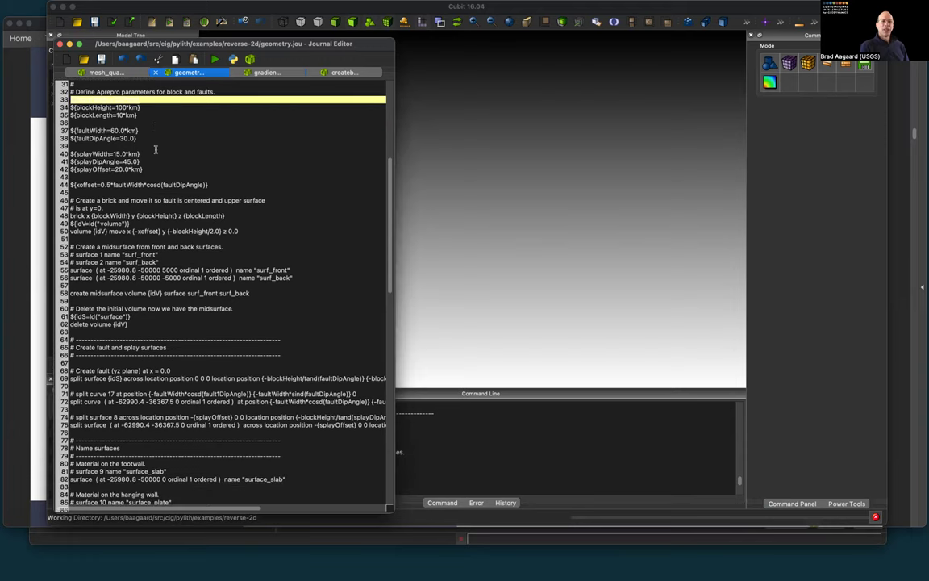
scroll(156, 149, down, 2)
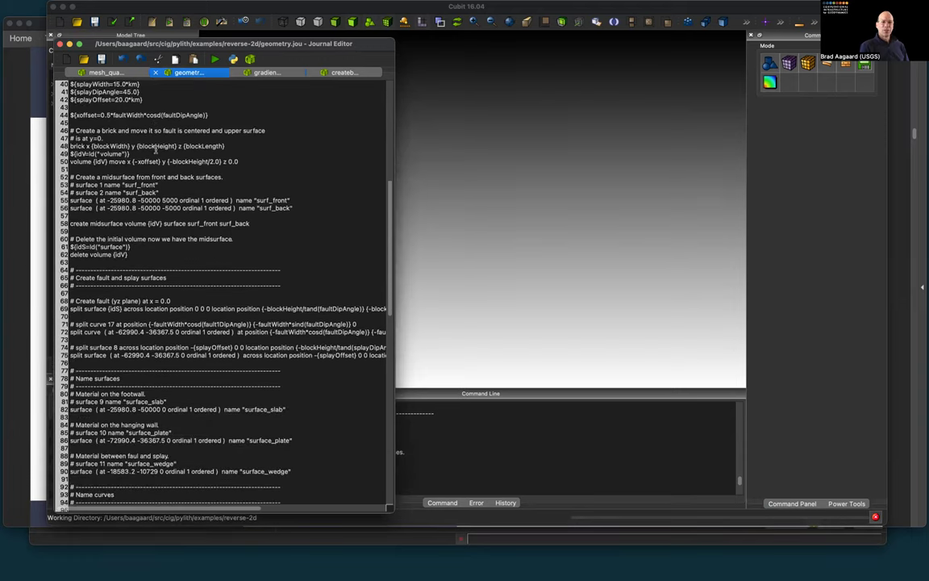
scroll(155, 149, up, 3)
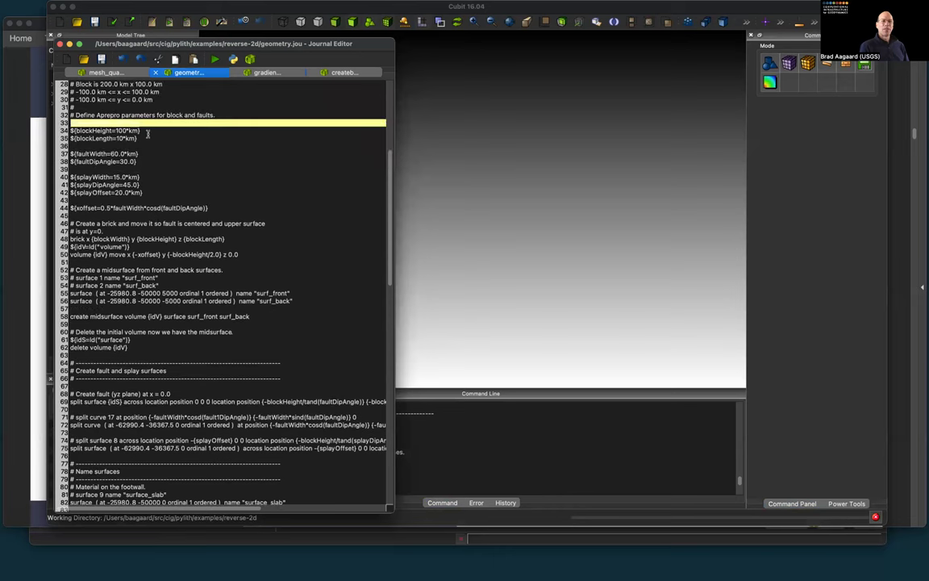
scroll(149, 135, up, 4)
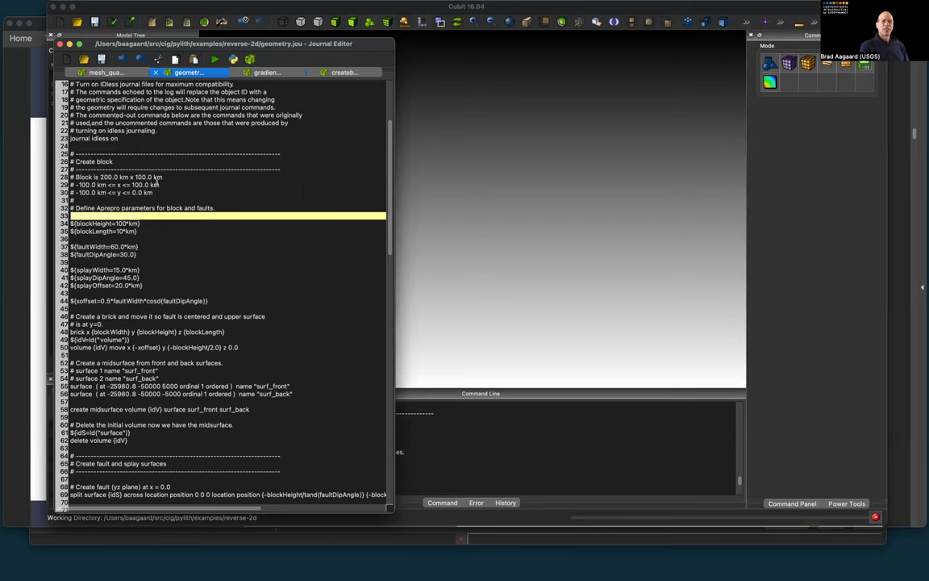
scroll(157, 182, down, 3)
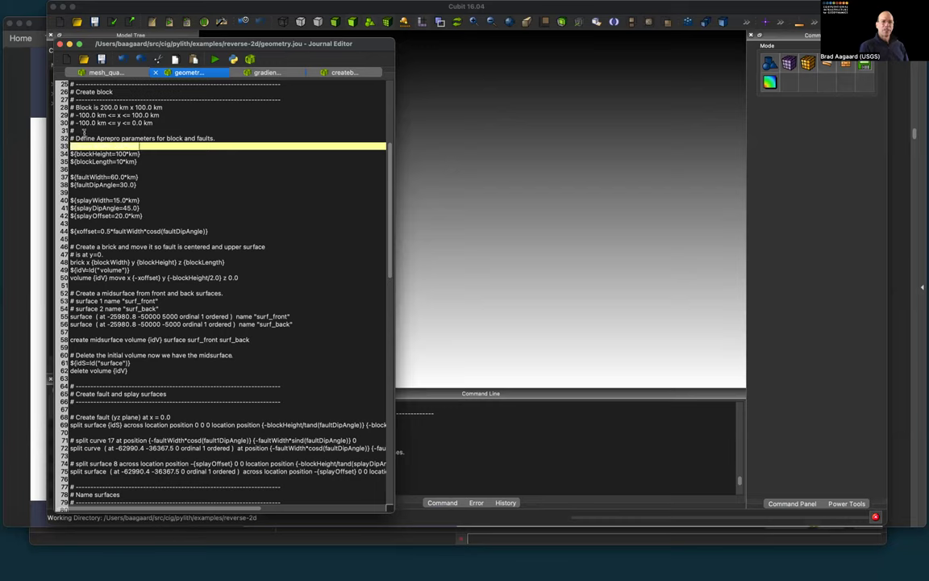
key(super+v)
click(81, 131)
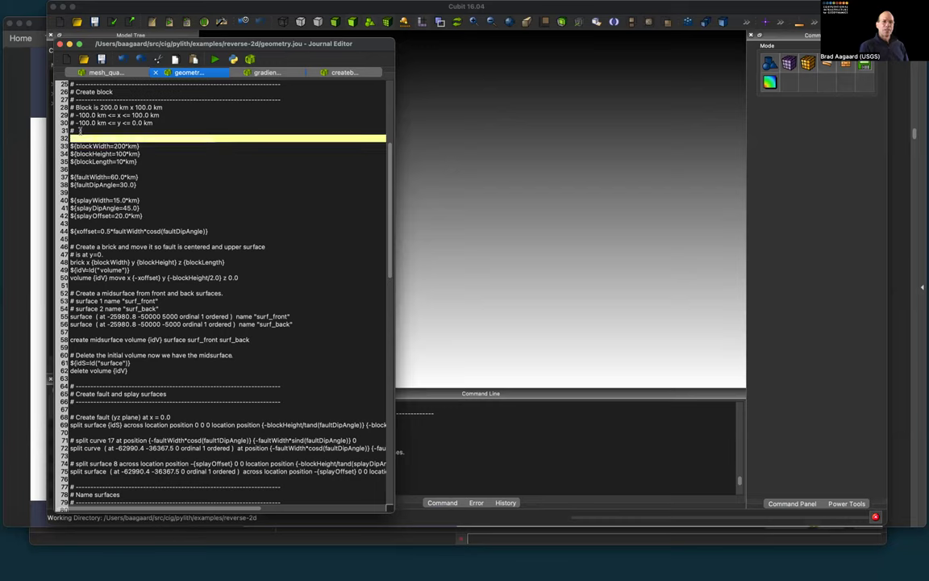
- Play the geometry.jou commands from the Aprepro parameter definitions through the create midsurface command
drag(72, 135, 239, 304)
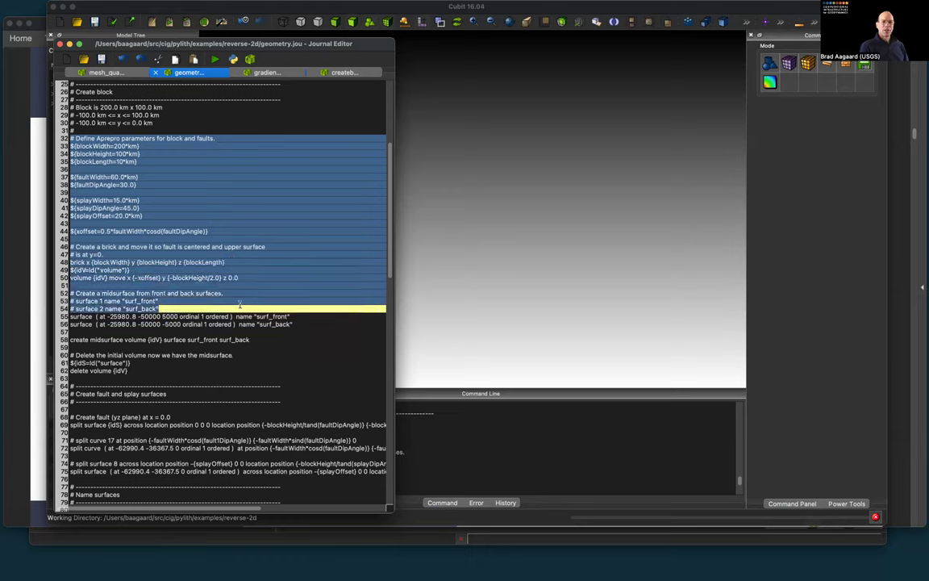
drag(242, 307, 253, 339)
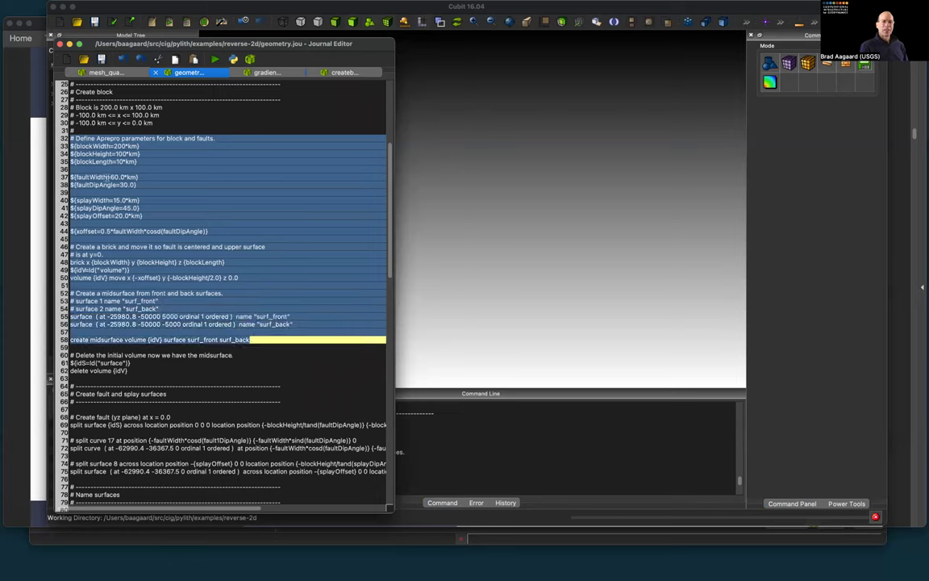
right_click(106, 177)
click(121, 164)
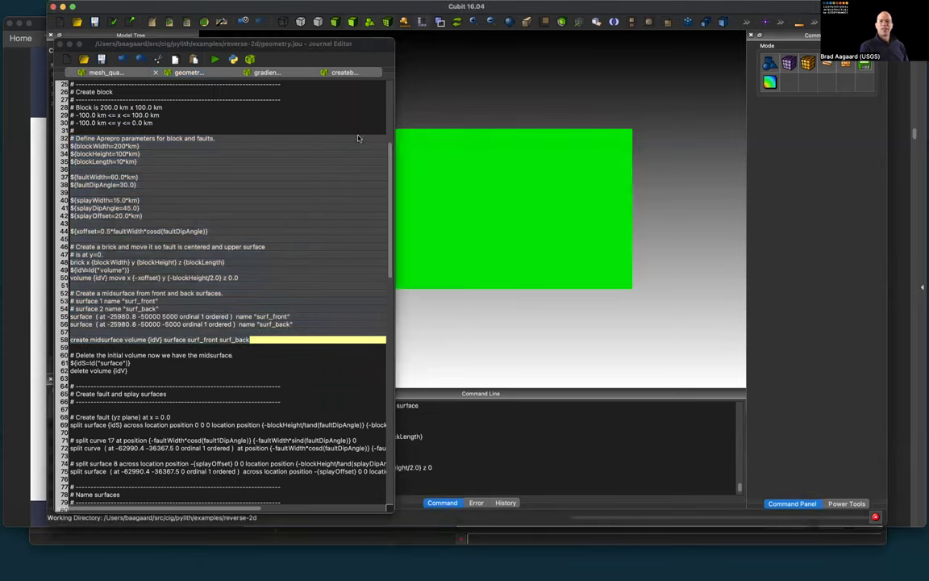
- Bring the main Cubit window forward and display the block in transparent mode, comparing it with smooth shading
click(484, 95)
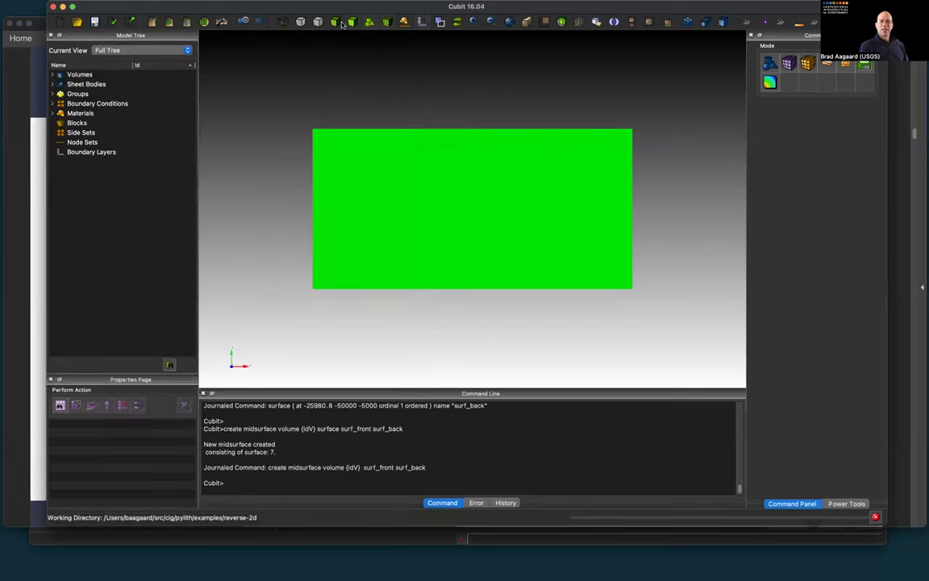
click(335, 22)
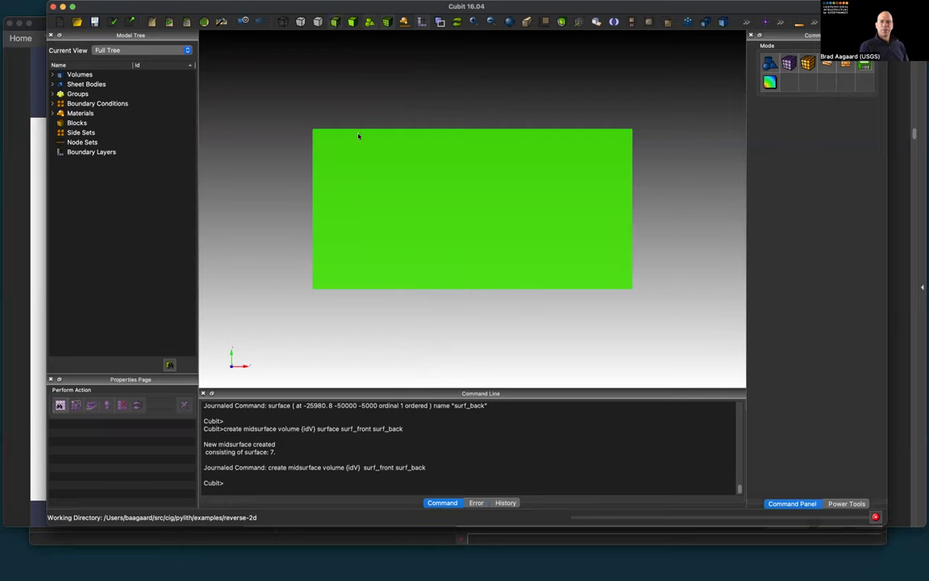
scroll(358, 137, down, 2)
scroll(359, 137, up, 4)
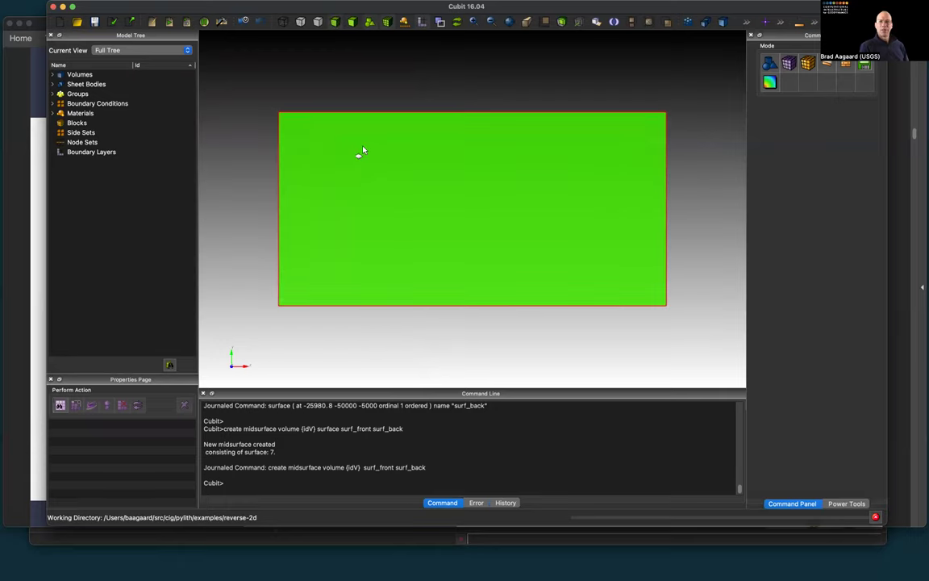
click(353, 24)
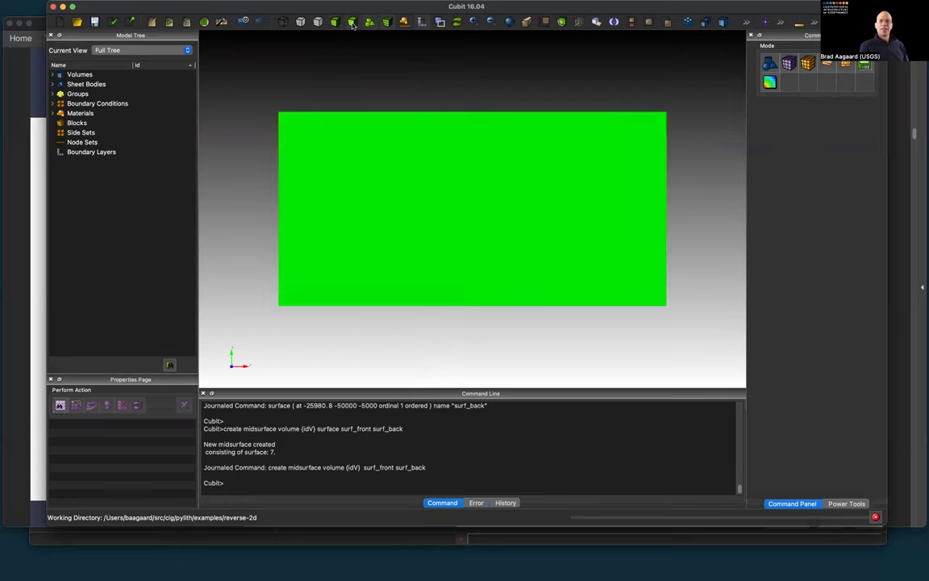
click(335, 22)
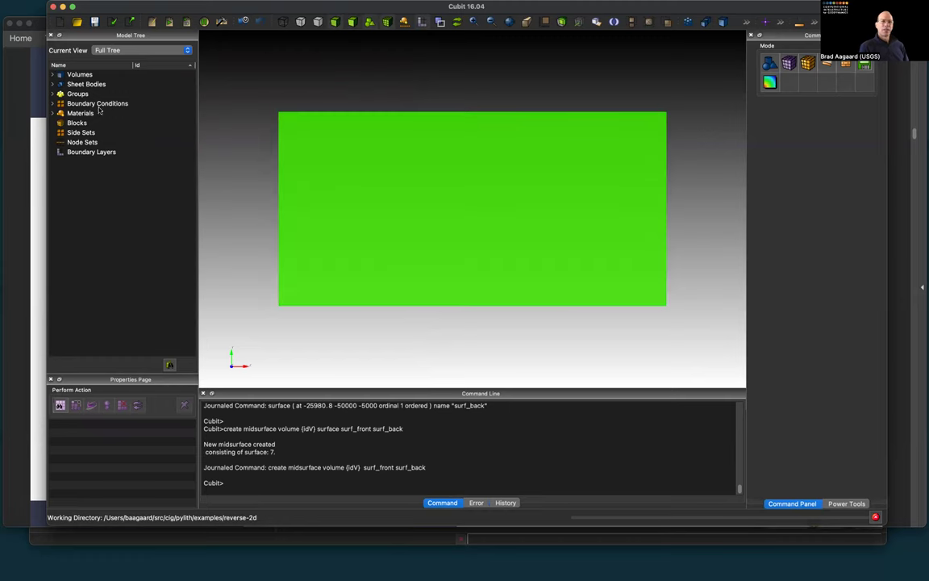
- Check the Cubit: Geometry slide in the PDF, then return to Cubit and move its main window to uncover the Journal Editor
click(45, 140)
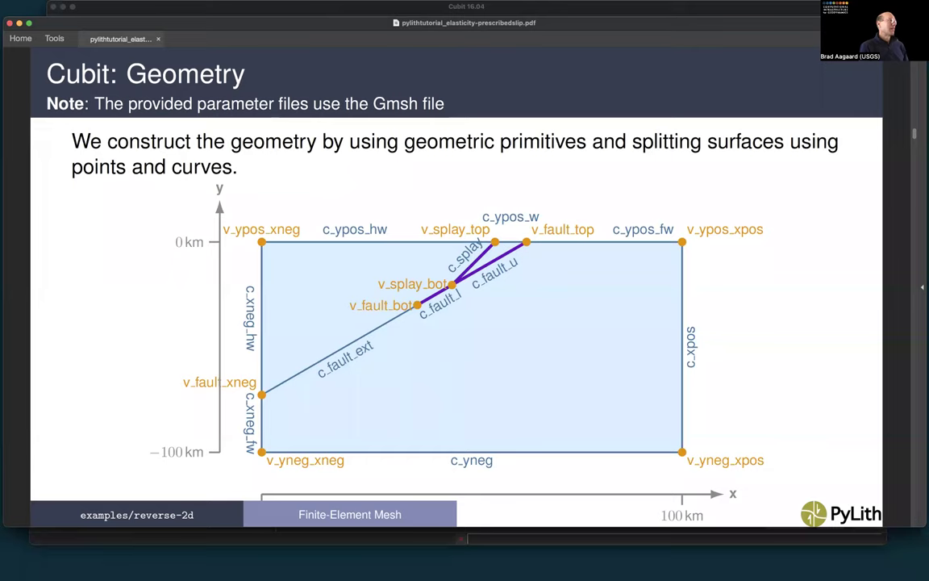
click(248, 6)
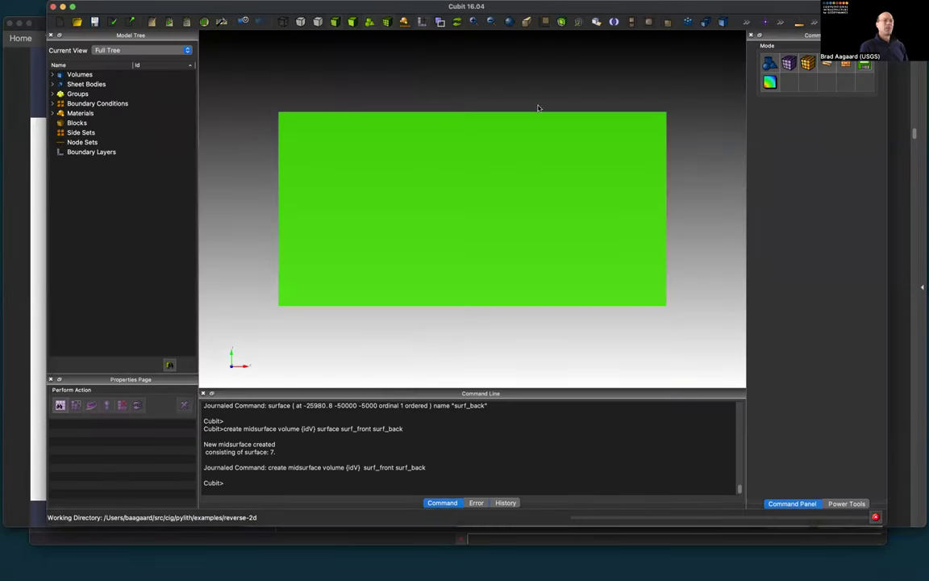
drag(210, 11, 228, 148)
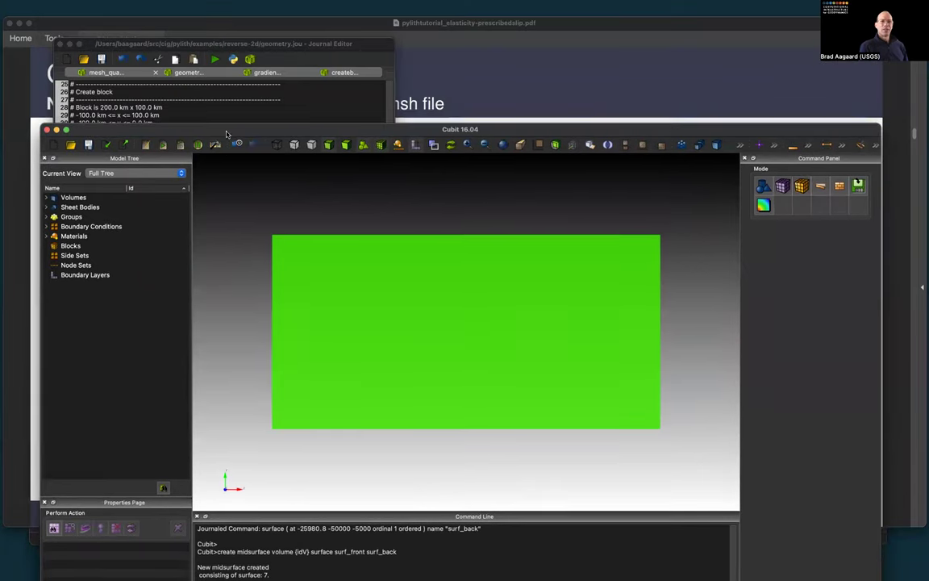
- Play the geometry.jou commands that store the surface ID as idS and delete the initial volume
click(275, 93)
scroll(205, 203, down, 2)
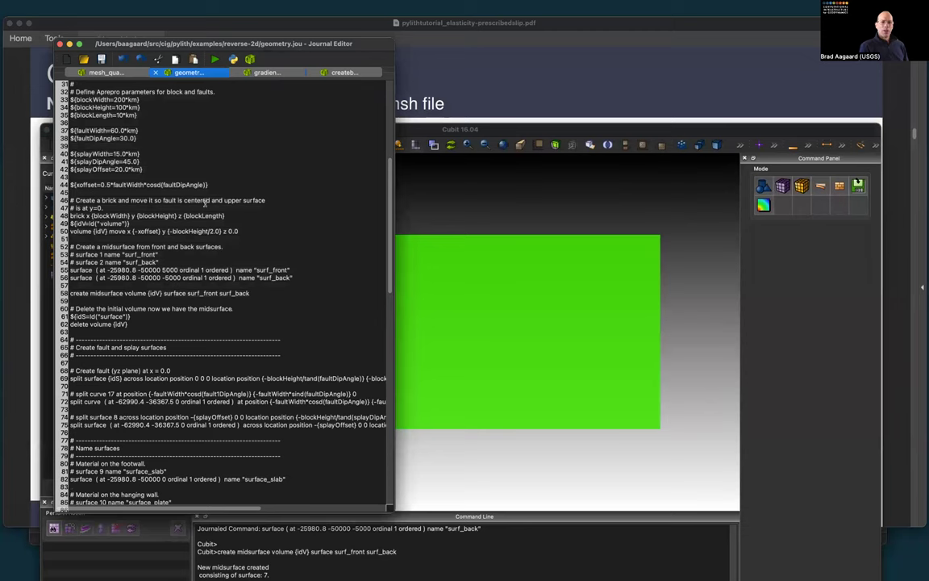
scroll(205, 203, down, 5)
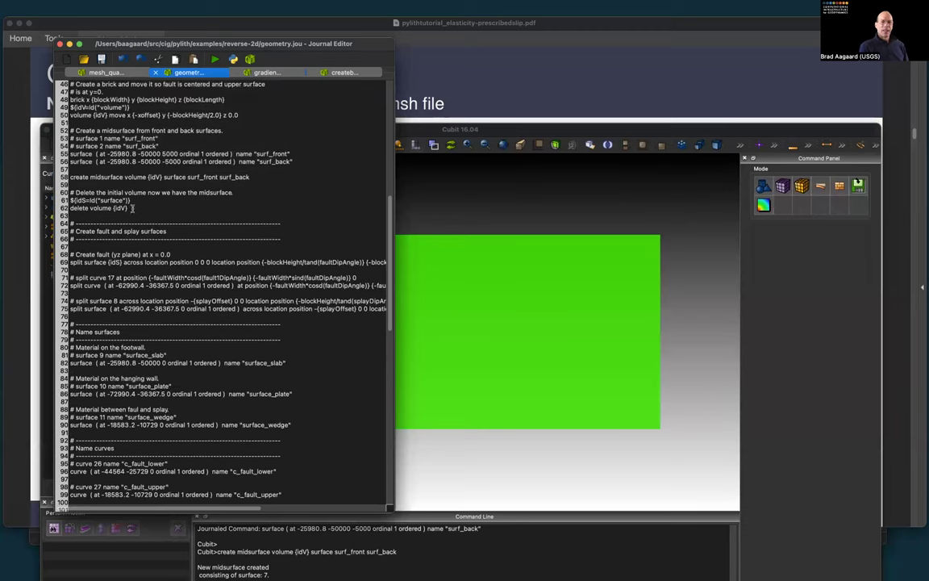
drag(132, 208, 70, 193)
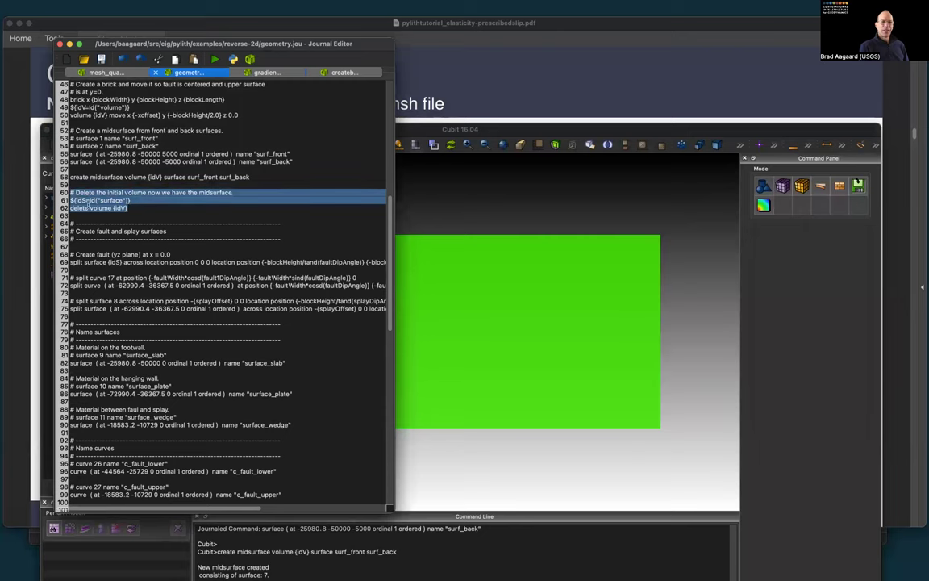
right_click(78, 181)
click(84, 186)
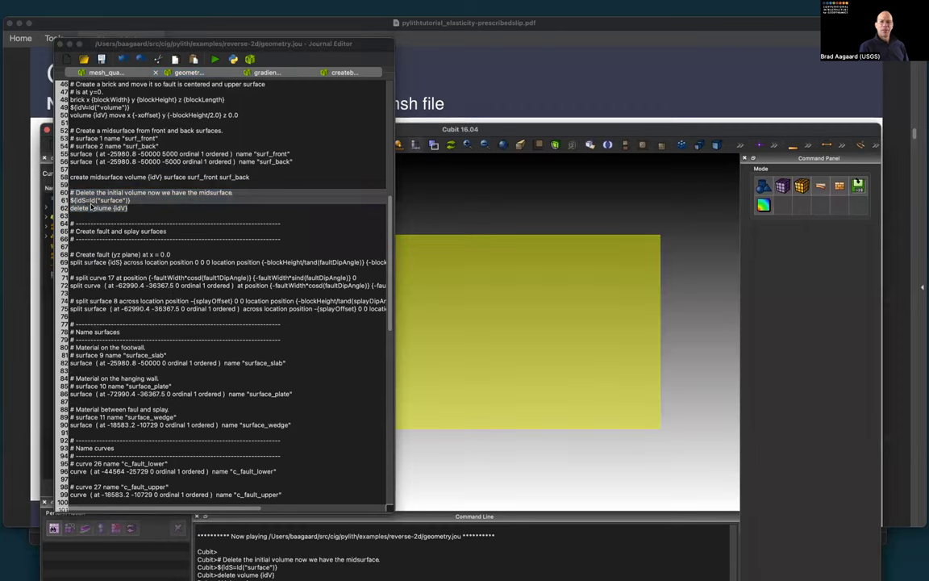
- Play the geometry.jou command that splits surface idS along the main fault
scroll(95, 207, down, 3)
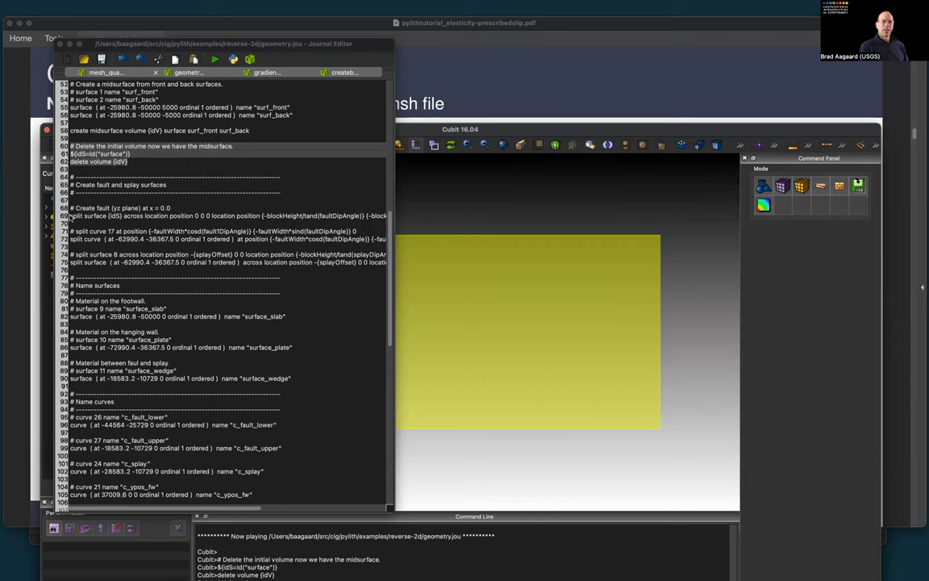
click(81, 212)
double_click(83, 210)
drag(81, 216, 94, 213)
right_click(94, 213)
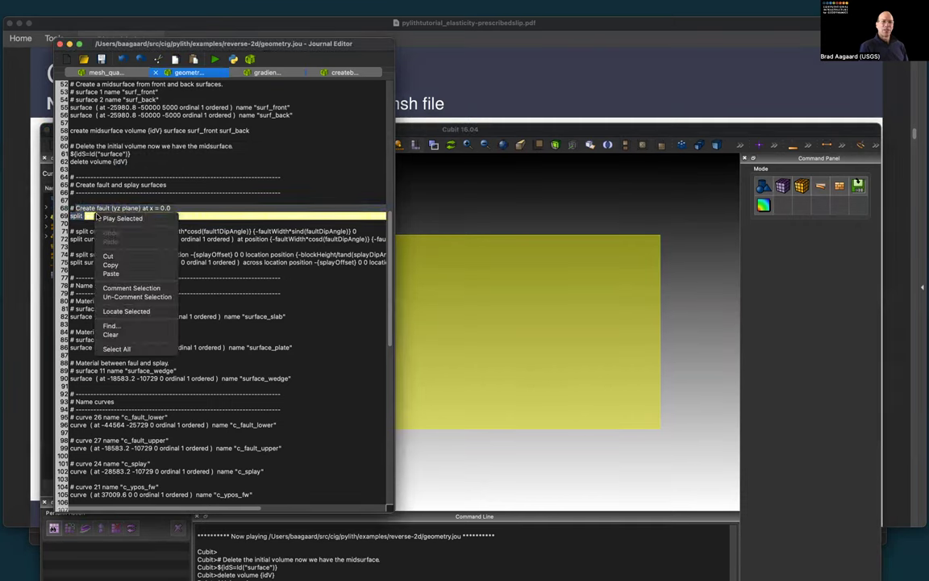
click(113, 216)
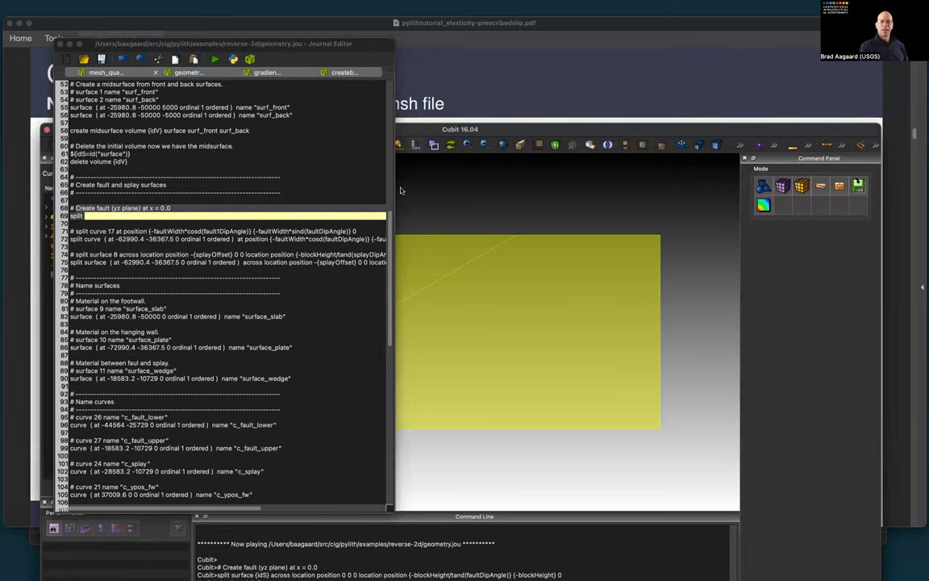
- Minimize the PDF slides and rearrange the Journal Editor and main Cubit windows to show the whole split surface
double_click(442, 28)
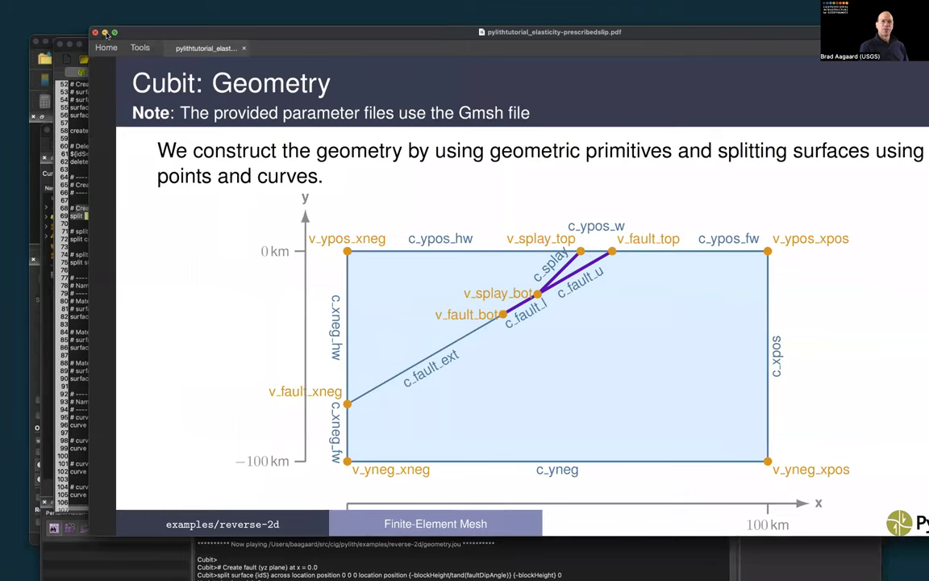
click(105, 32)
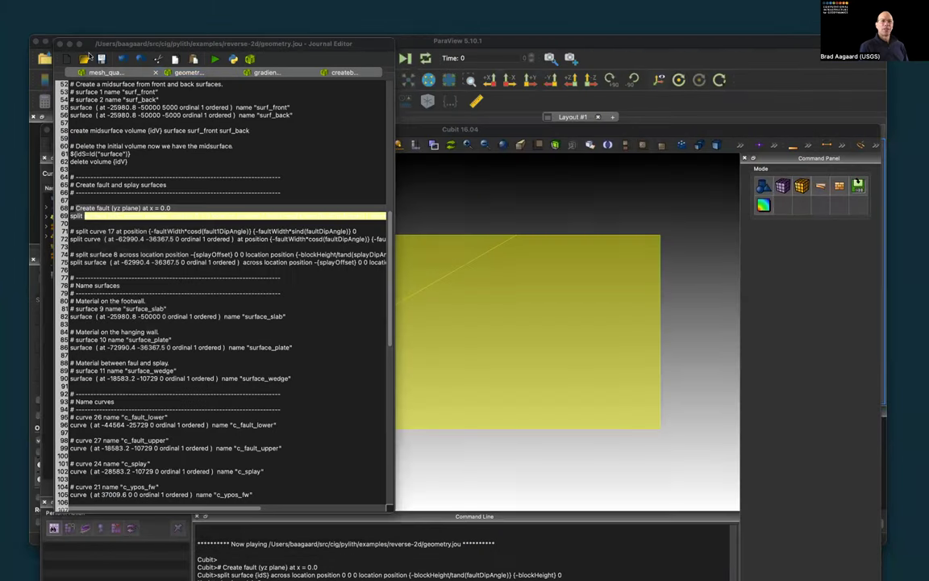
drag(104, 43, 66, 21)
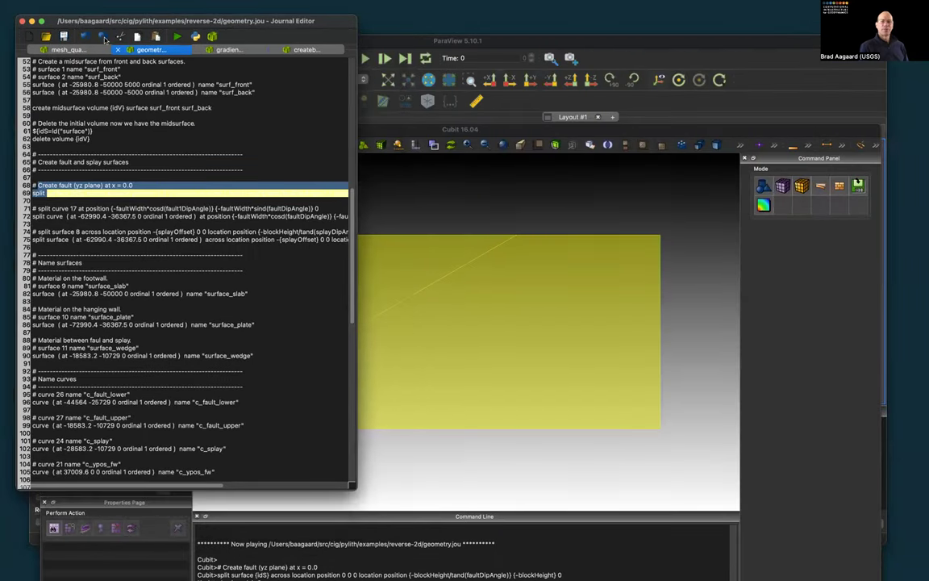
click(385, 207)
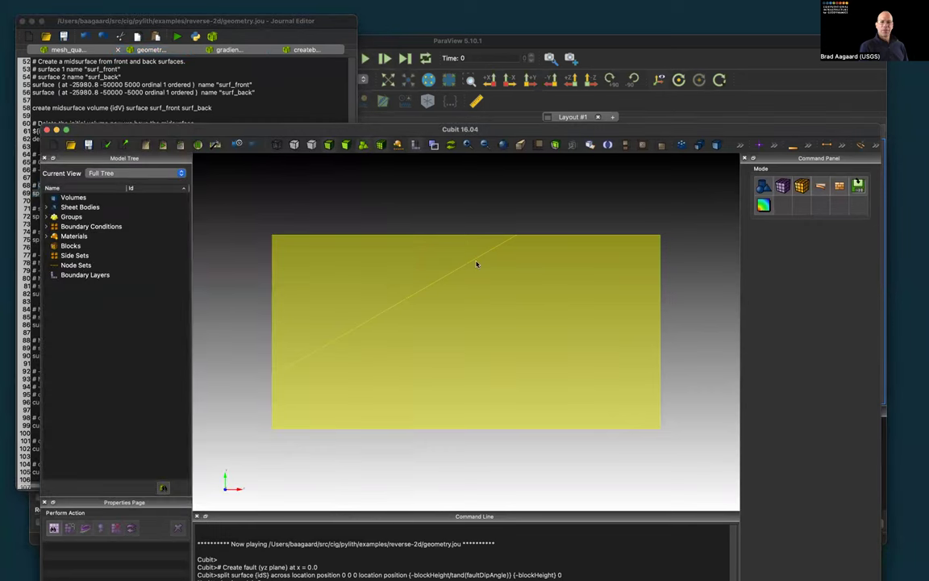
- Play the geometry.jou command that splits the main fault curve at the position given by faultWidth and faultDipAngle
click(121, 51)
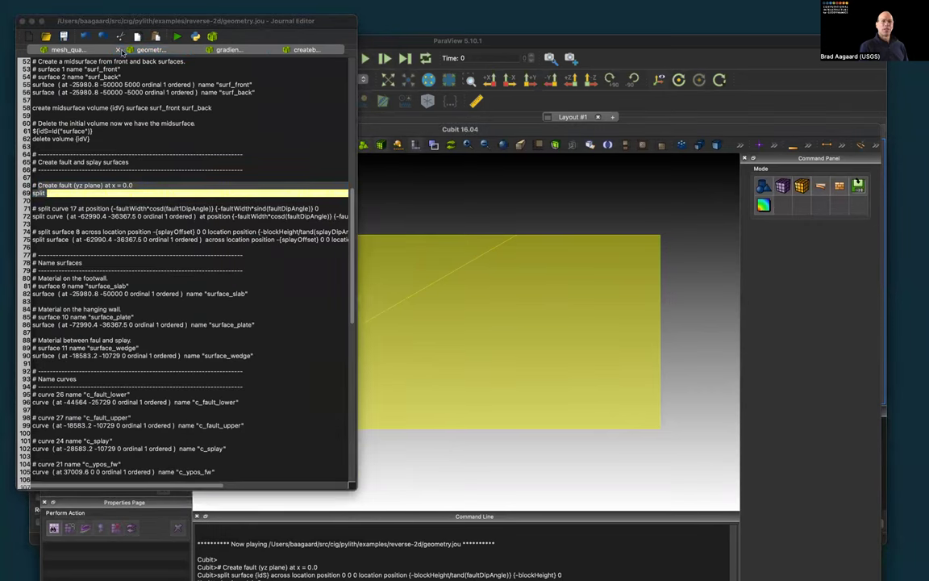
click(33, 208)
drag(55, 211, 359, 218)
right_click(198, 213)
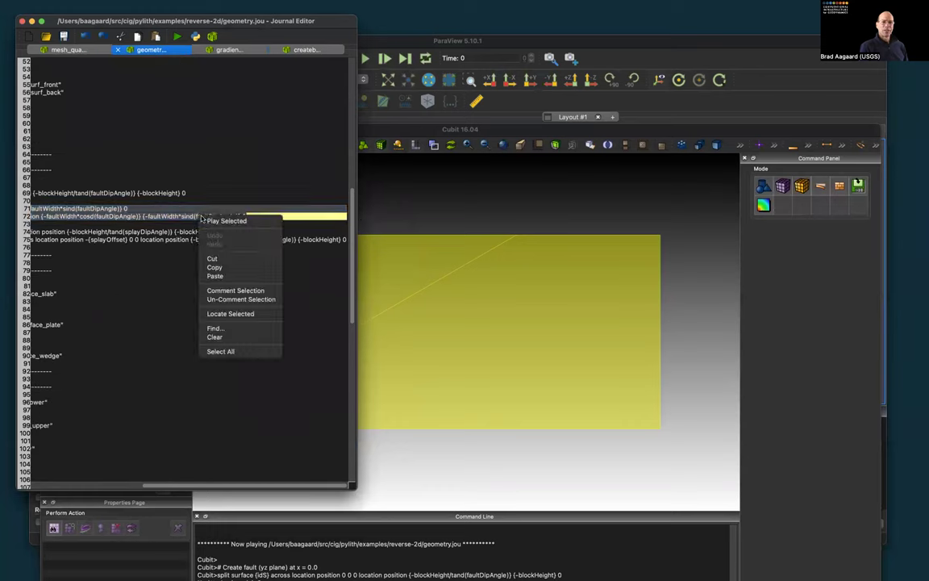
click(241, 215)
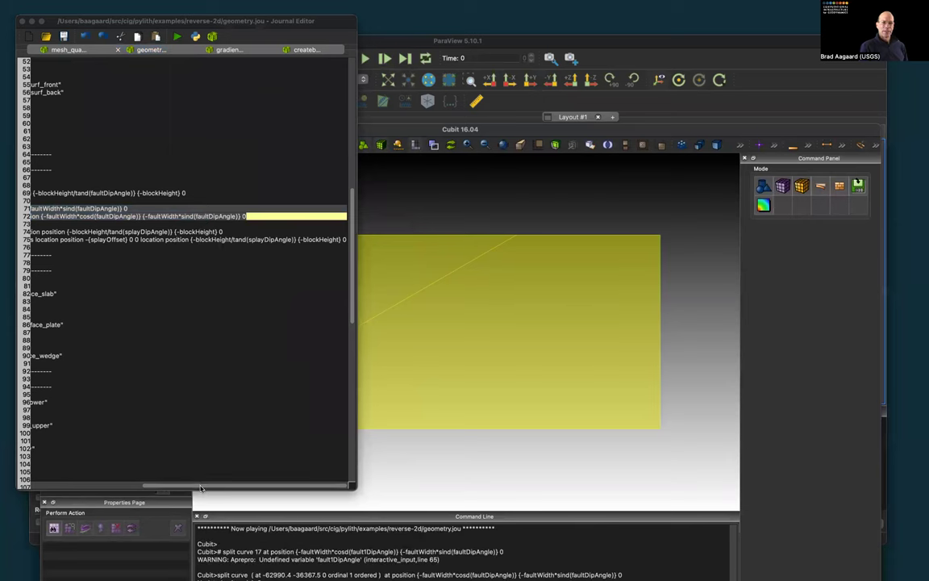
- Play the geometry.jou command that splits the hanging-wall surface along the splay fault using splayOffset and splayDipAngle
scroll(182, 436, left, 10)
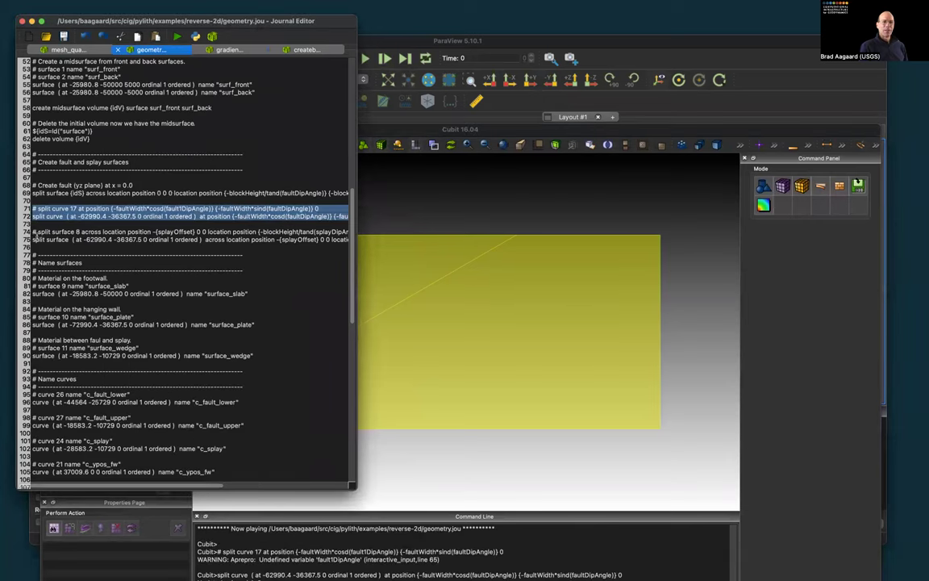
drag(32, 231, 227, 242)
right_click(227, 241)
click(256, 246)
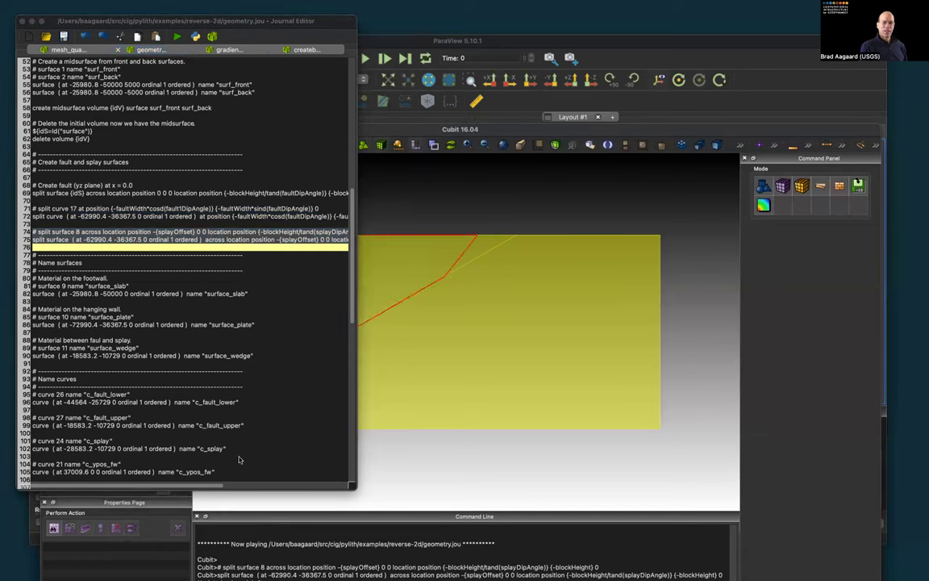
click(192, 484)
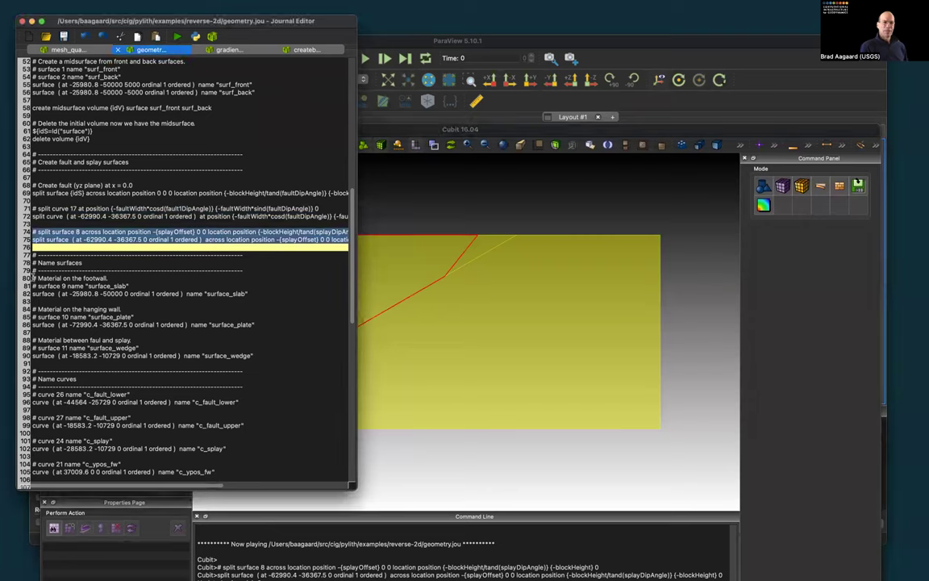
drag(34, 278, 50, 300)
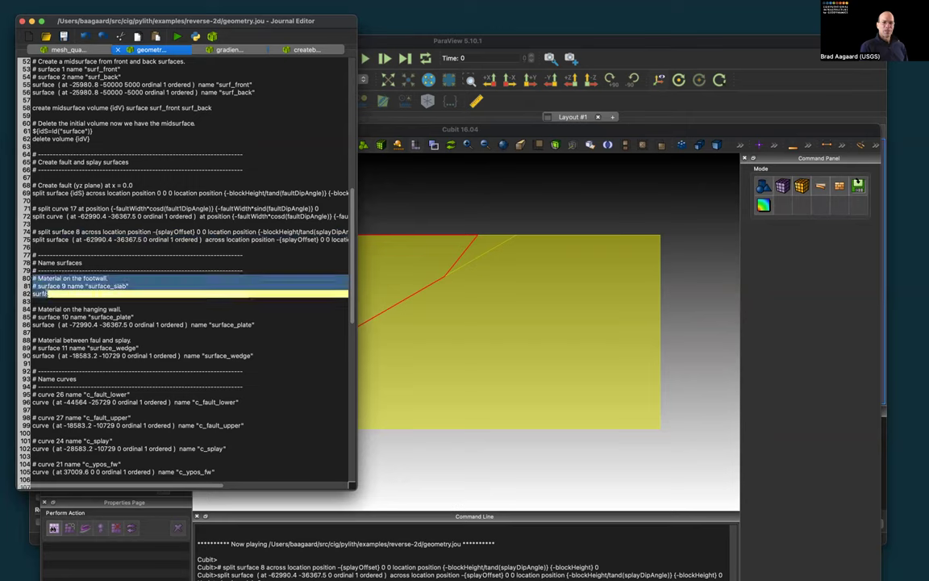
triple_click(50, 286)
key(BackSpace)
key(super+z)
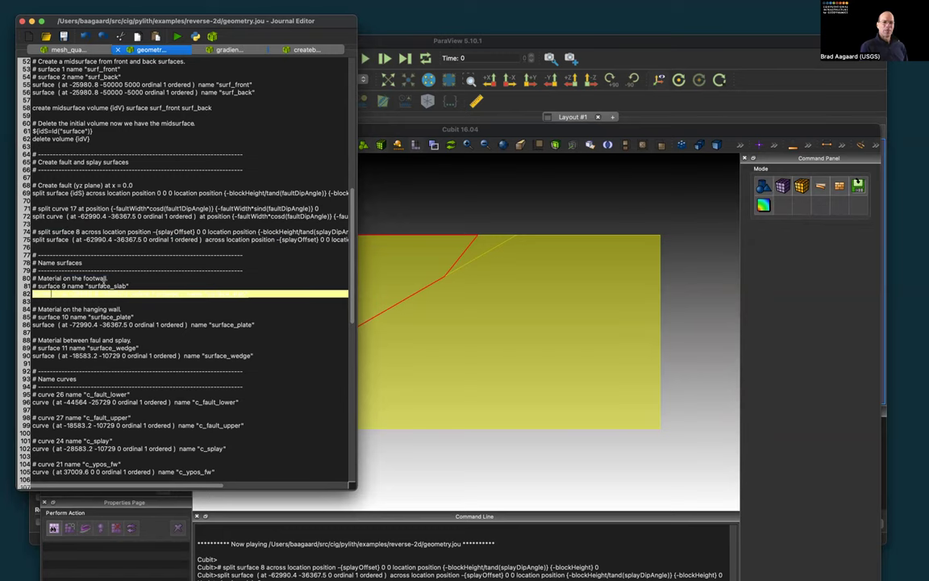
key(super+z)
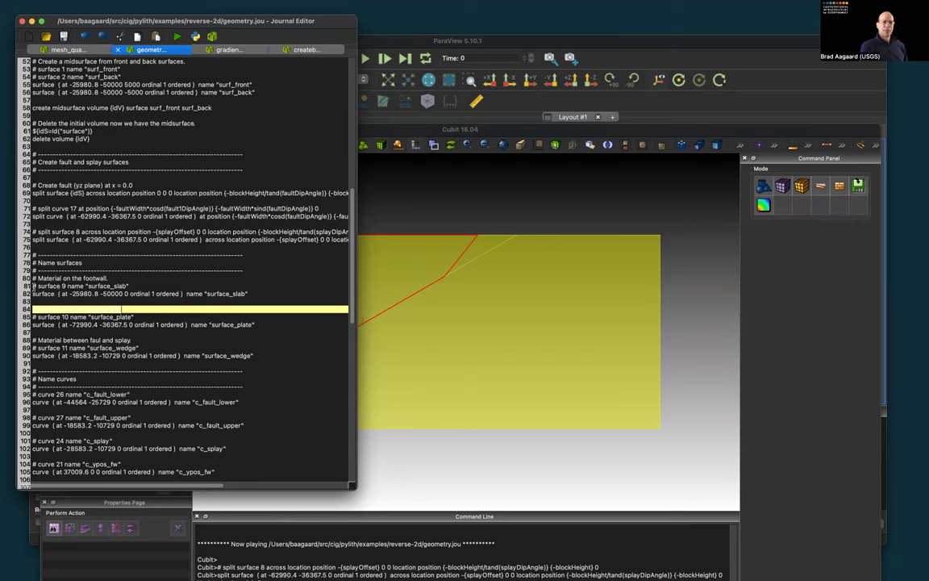
- Play the Name surfaces section of geometry.jou to name surface_slab, surface_plate and surface_wedge
drag(30, 255, 264, 356)
right_click(97, 267)
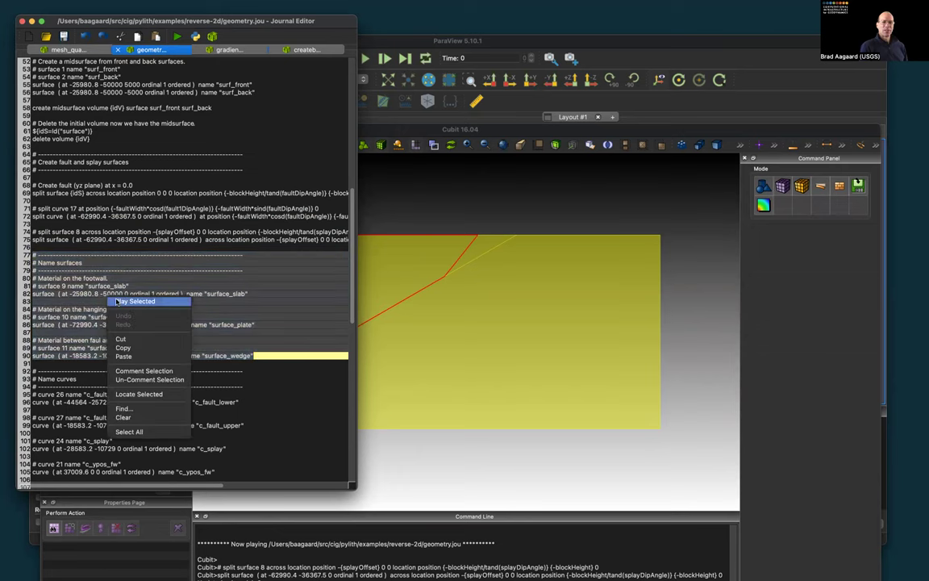
click(106, 271)
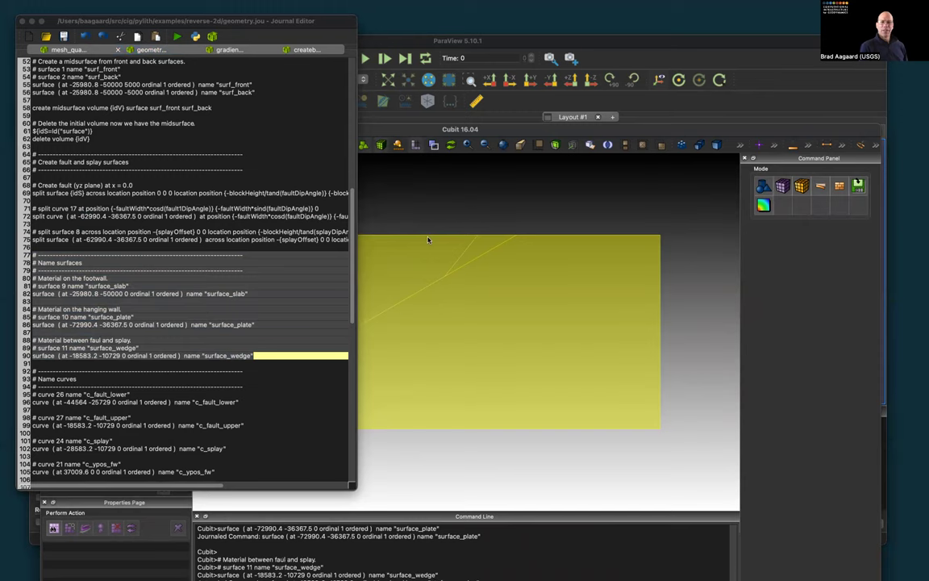
- Bring the main Cubit window forward and expand Sheet Bodies through Body 2 and Volume 2 to list the named surfaces
double_click(456, 135)
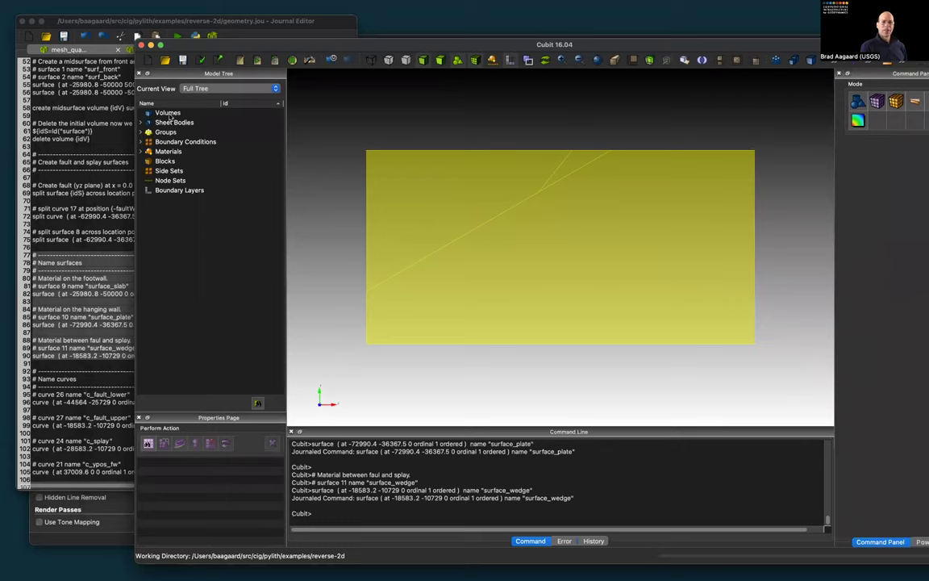
click(148, 113)
click(142, 122)
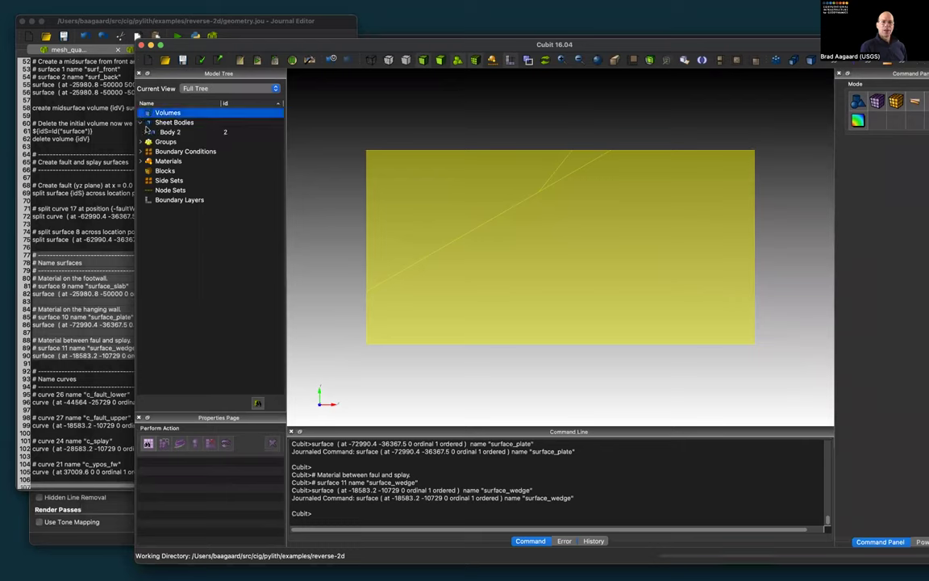
click(149, 132)
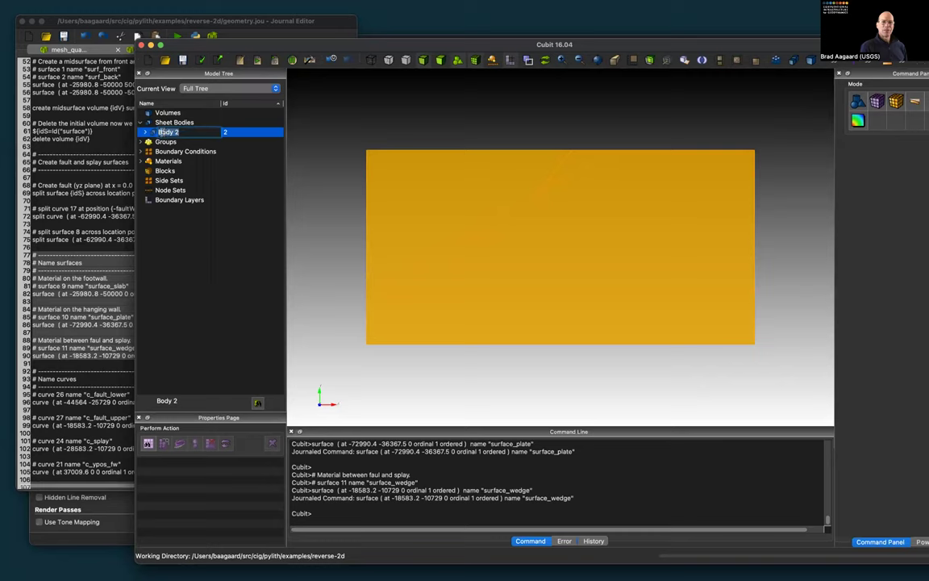
click(145, 132)
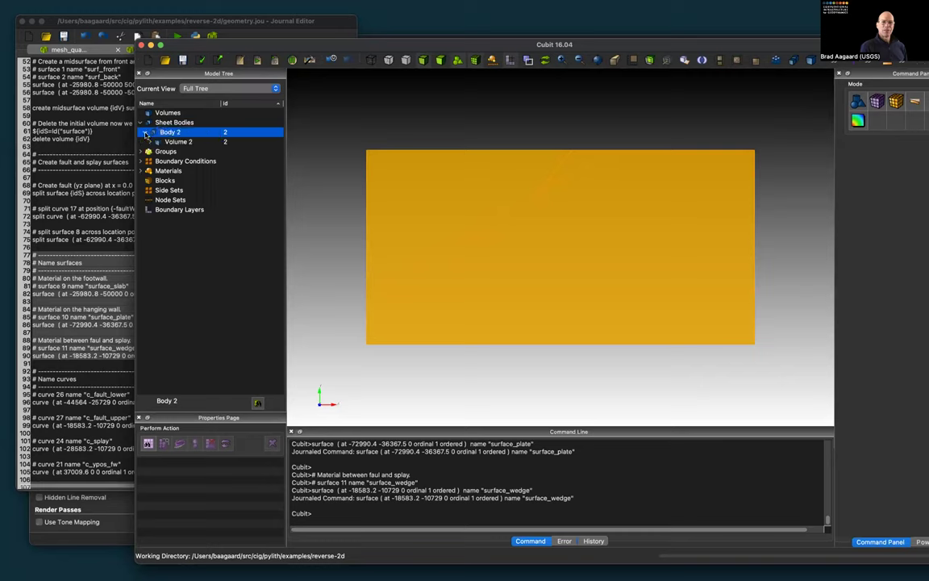
click(150, 142)
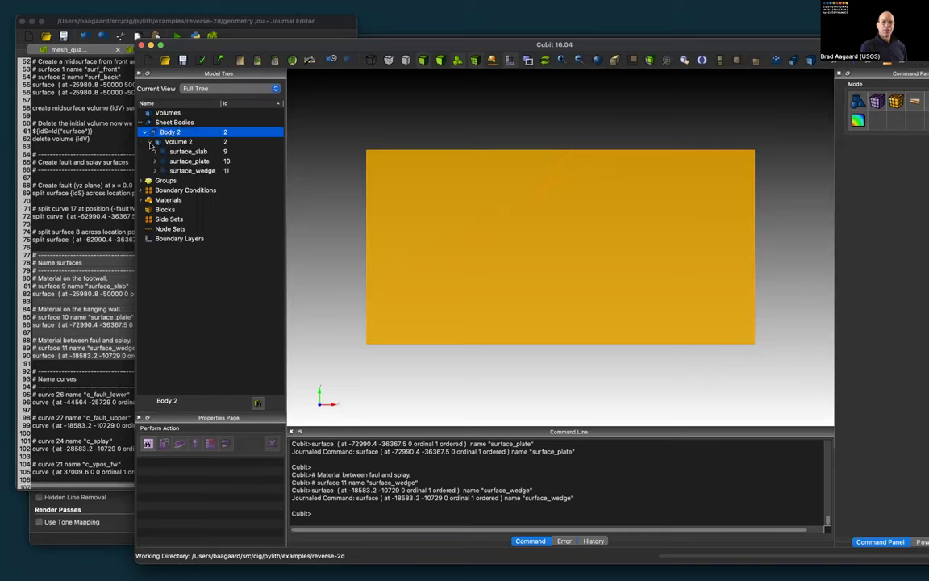
- Highlight surface_slab, surface_plate and surface_wedge one after another to check which region each name covers
click(191, 152)
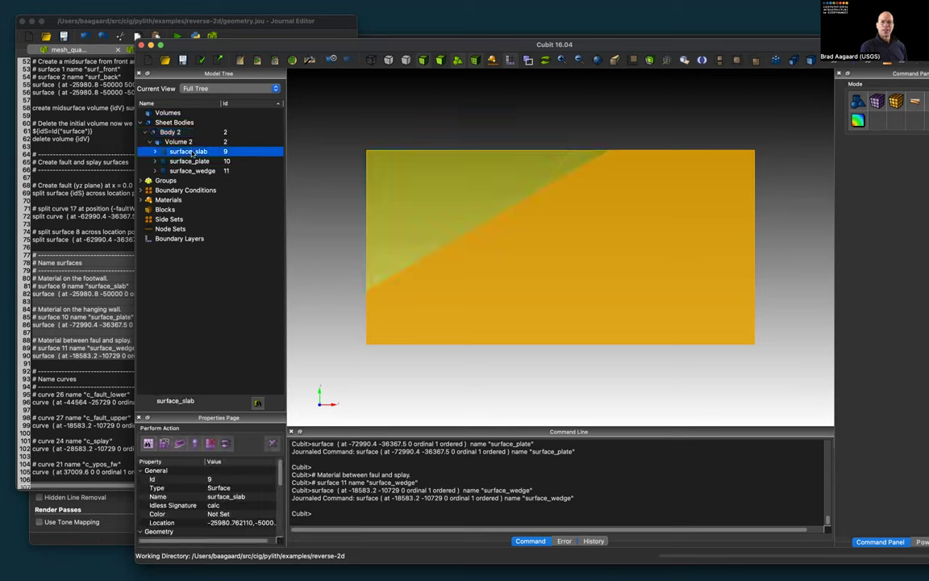
click(194, 161)
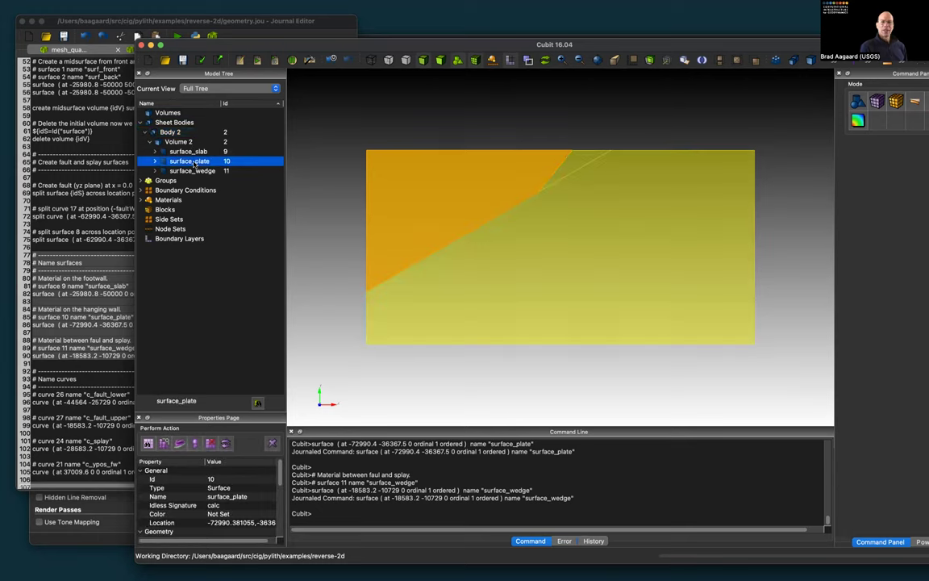
click(197, 171)
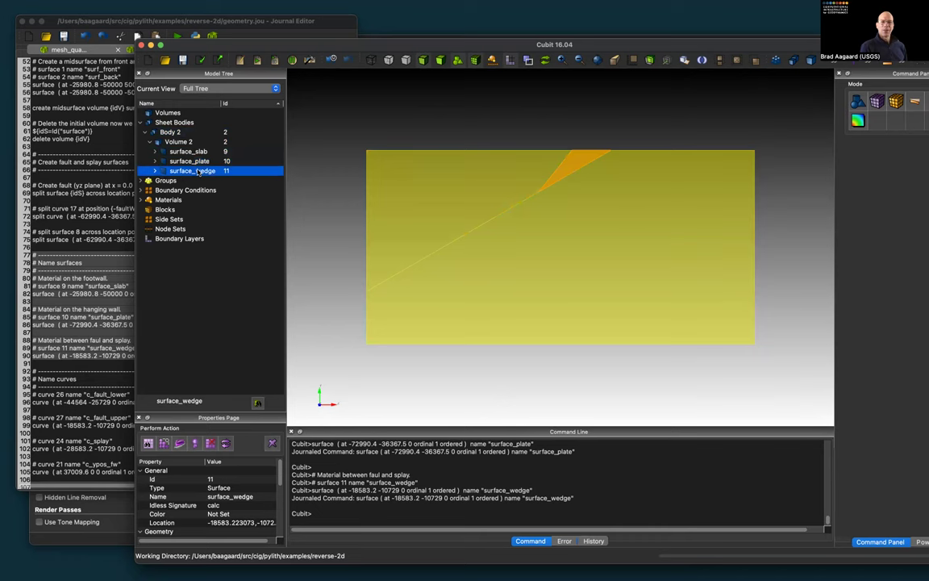
- Play the geometry.jou commands that name the curves, from c_fault_lower through c_fault_ext
click(81, 354)
click(127, 158)
scroll(143, 278, down, 4)
scroll(143, 278, down, 6)
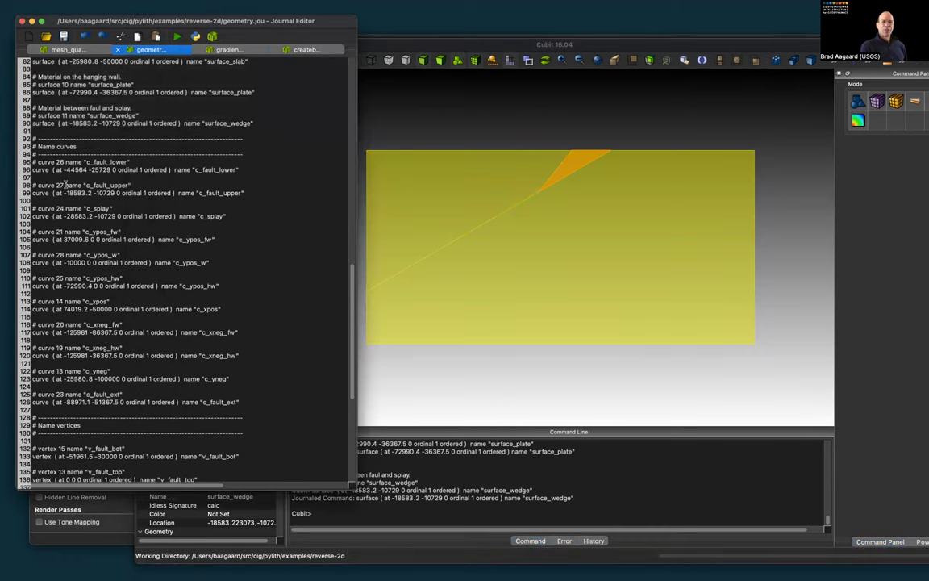
drag(32, 161, 249, 402)
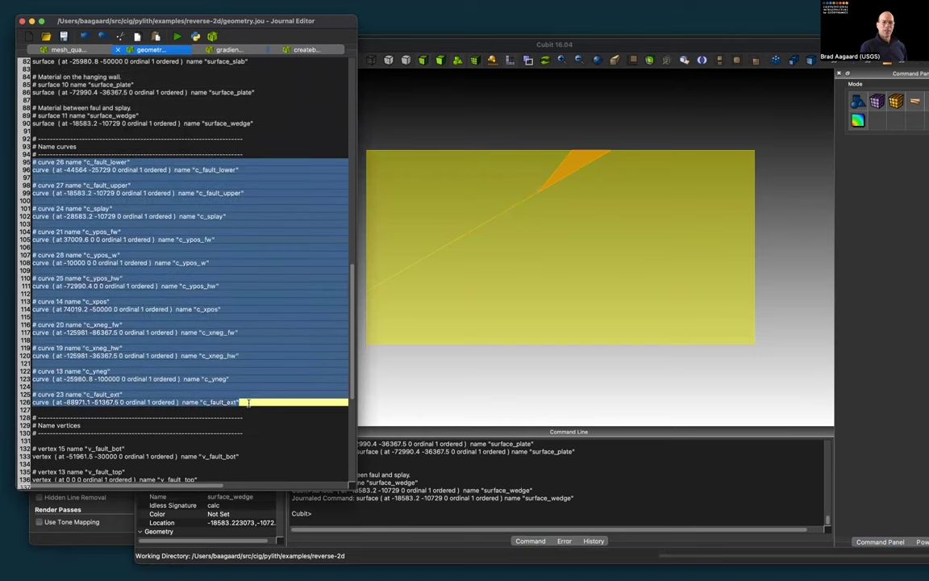
right_click(120, 212)
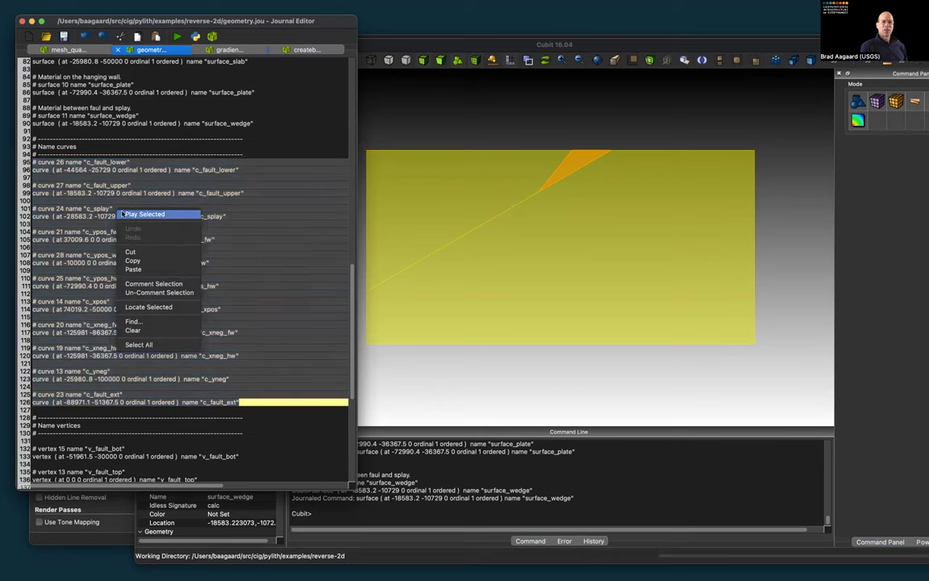
click(137, 213)
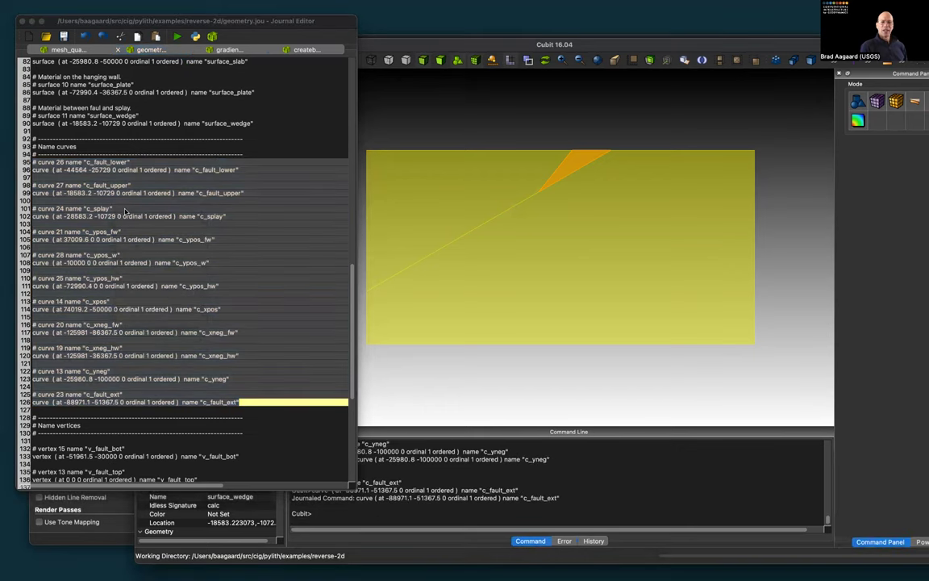
- Play the geometry.jou commands that name the vertices, from v_fault_bot through v_yneg_xneg
scroll(125, 211, down, 8)
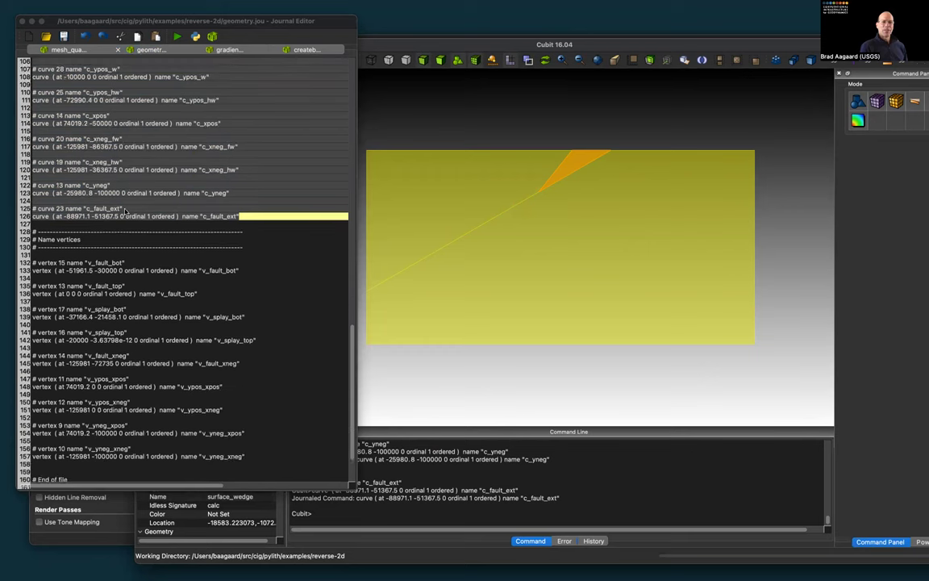
scroll(125, 211, down, 3)
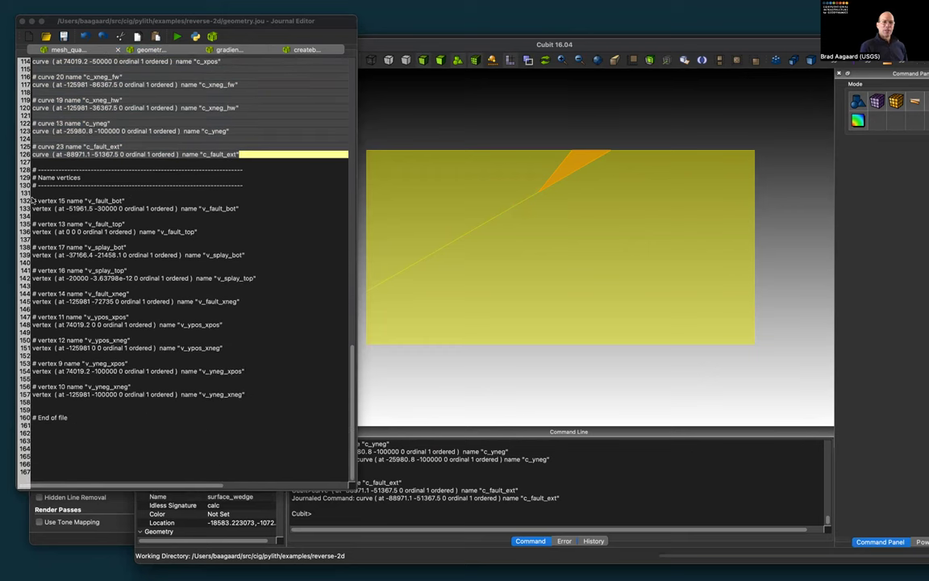
drag(33, 202, 246, 395)
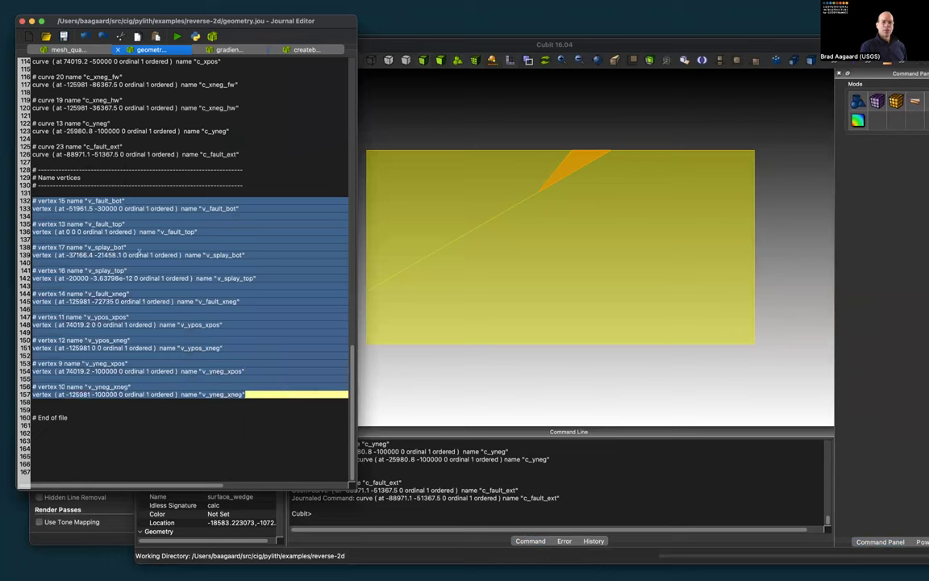
right_click(142, 256)
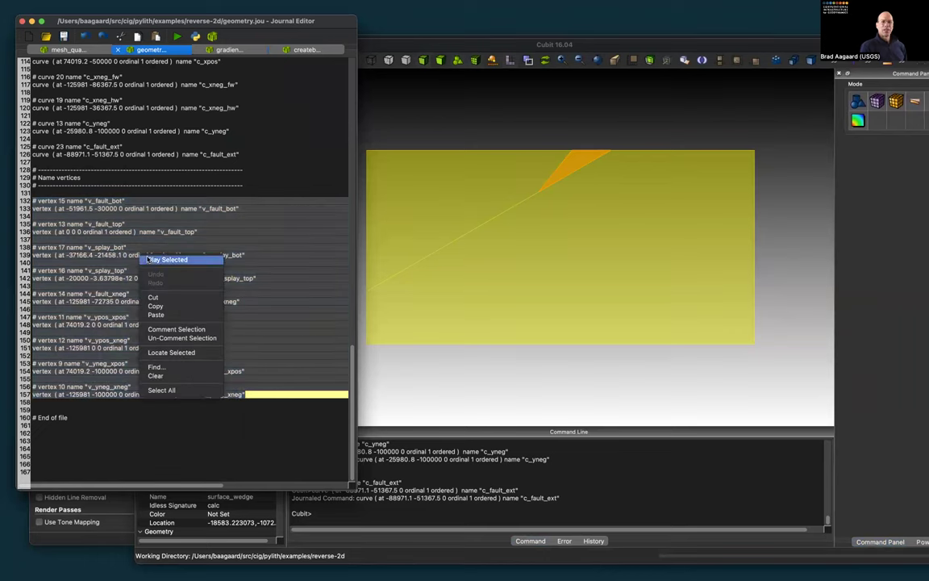
click(147, 259)
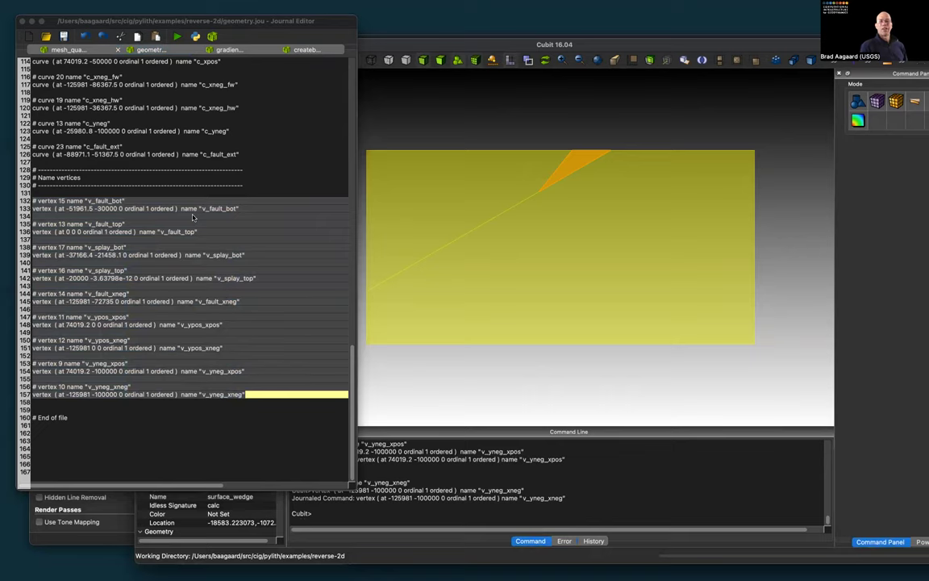
- Review the block and fault parameter definitions in geometry.jou, clear the surface_wedge selection in the model, and return to the Journal Editor
scroll(192, 216, up, 10)
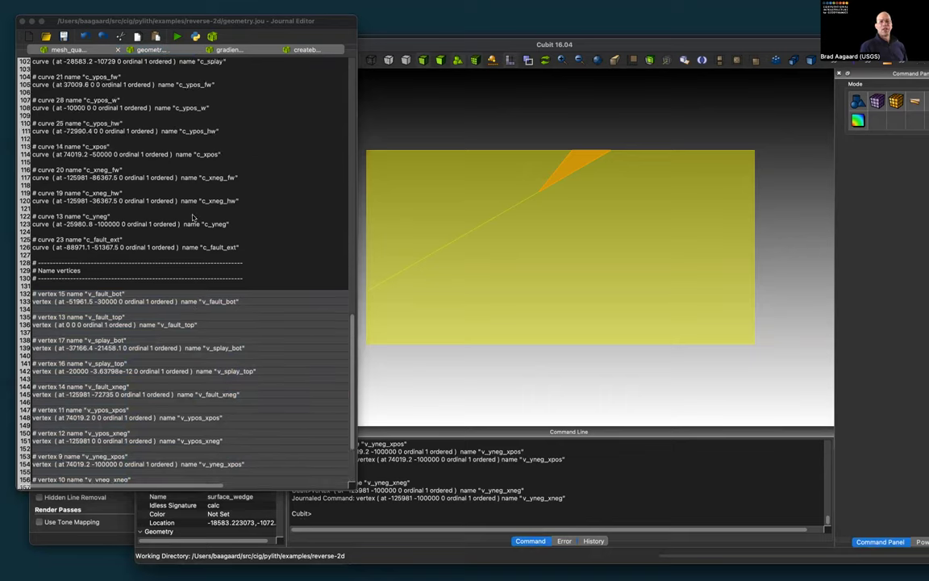
scroll(192, 216, up, 6)
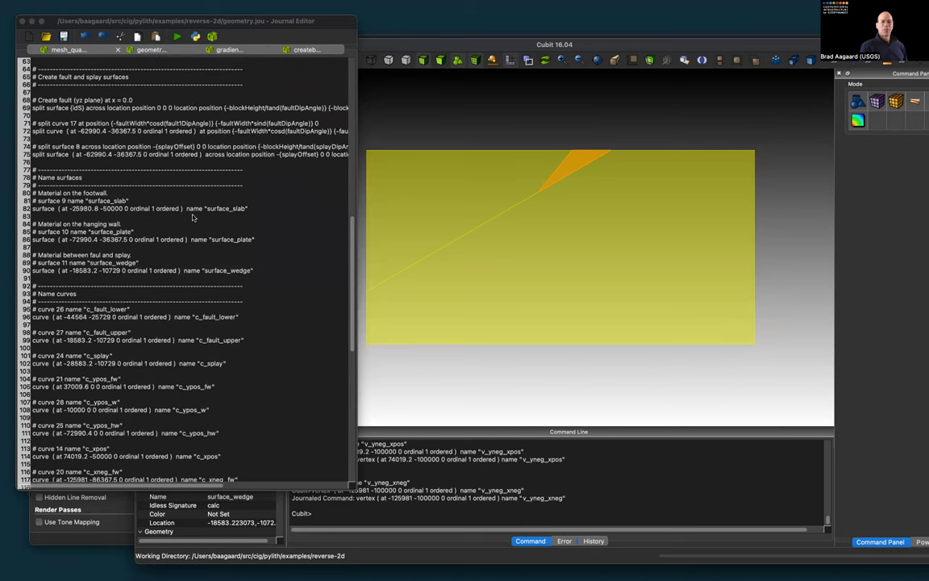
scroll(192, 216, up, 3)
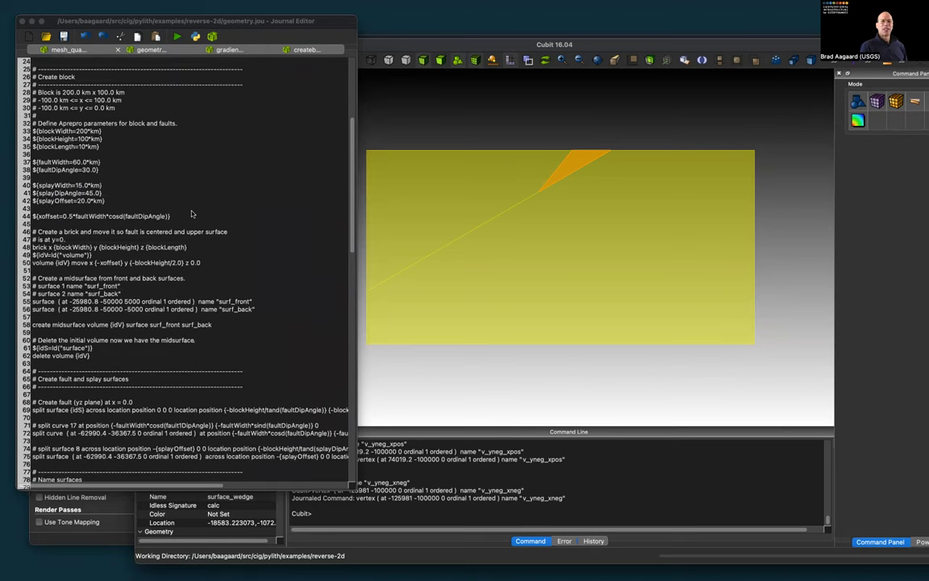
click(187, 161)
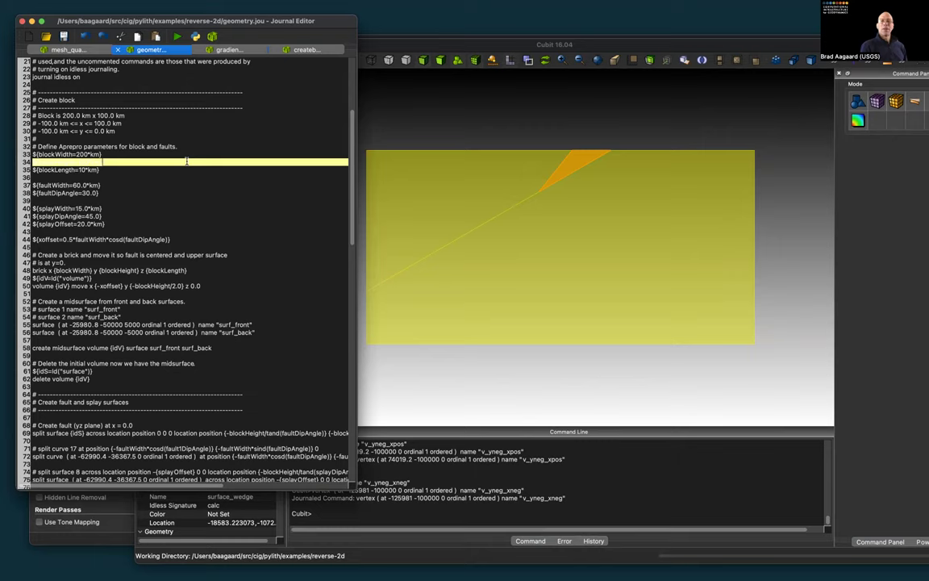
triple_click(172, 122)
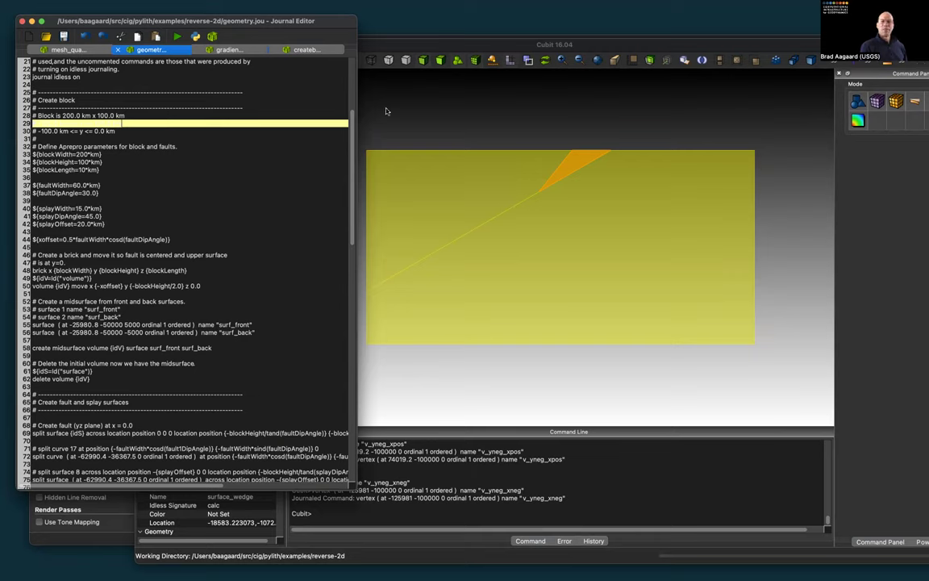
click(412, 122)
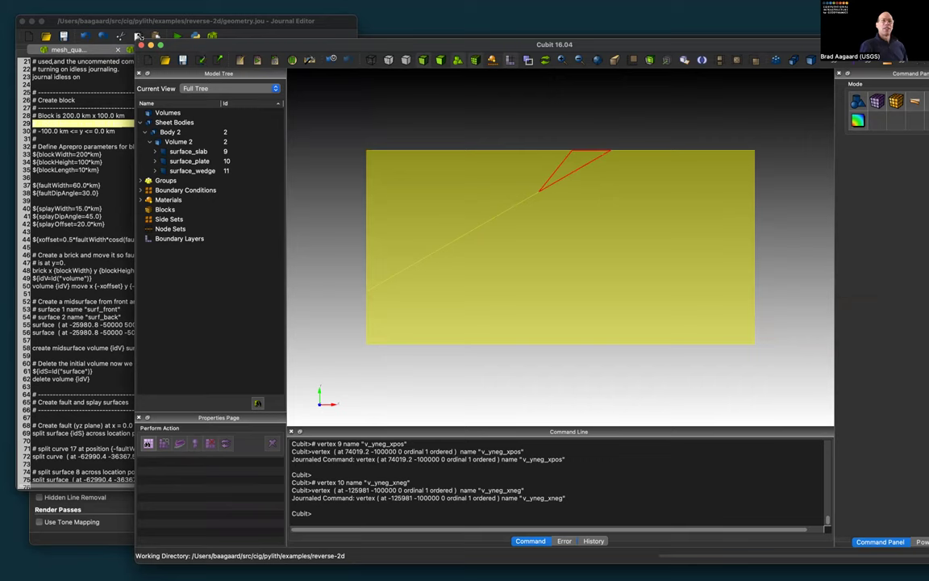
click(97, 24)
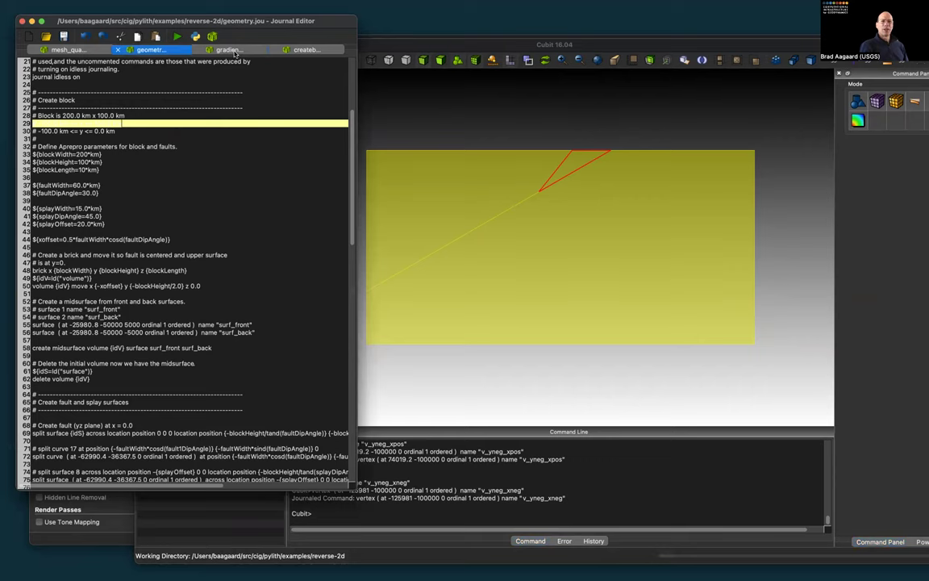
- Examine the discretization settings in mesh_quad.jou, and the bias factor, sizing function and curve endpoint size definitions in gradient.jou
click(69, 49)
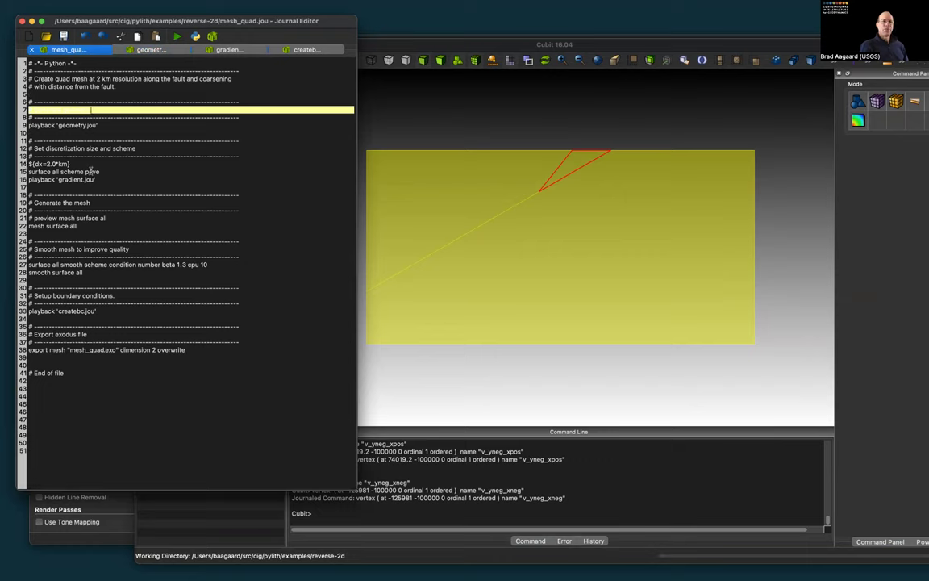
click(223, 49)
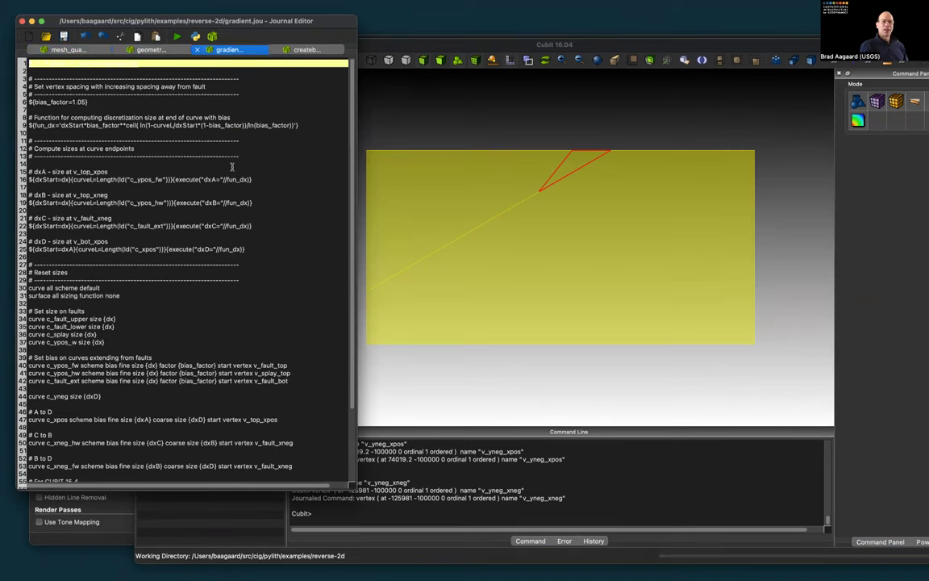
scroll(231, 167, down, 2)
scroll(231, 167, up, 3)
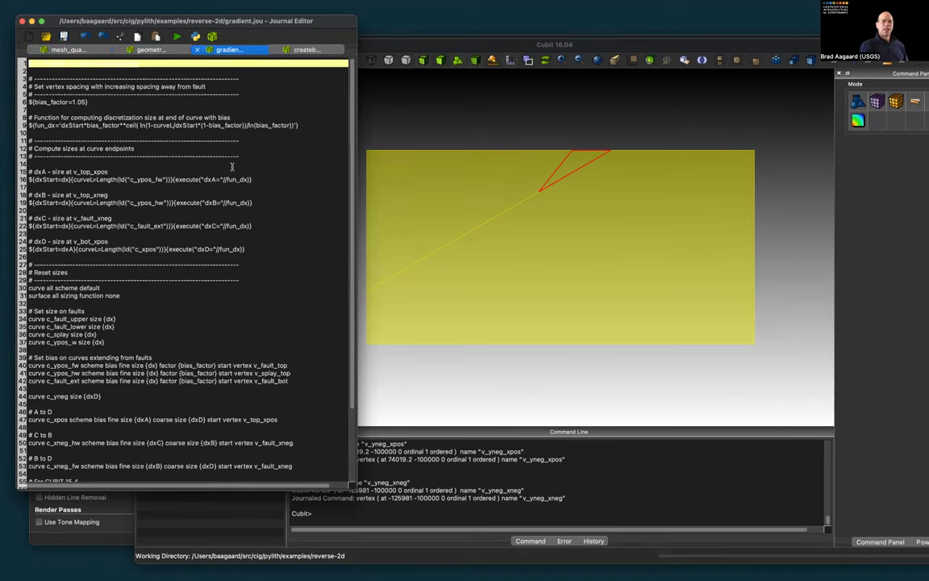
click(302, 123)
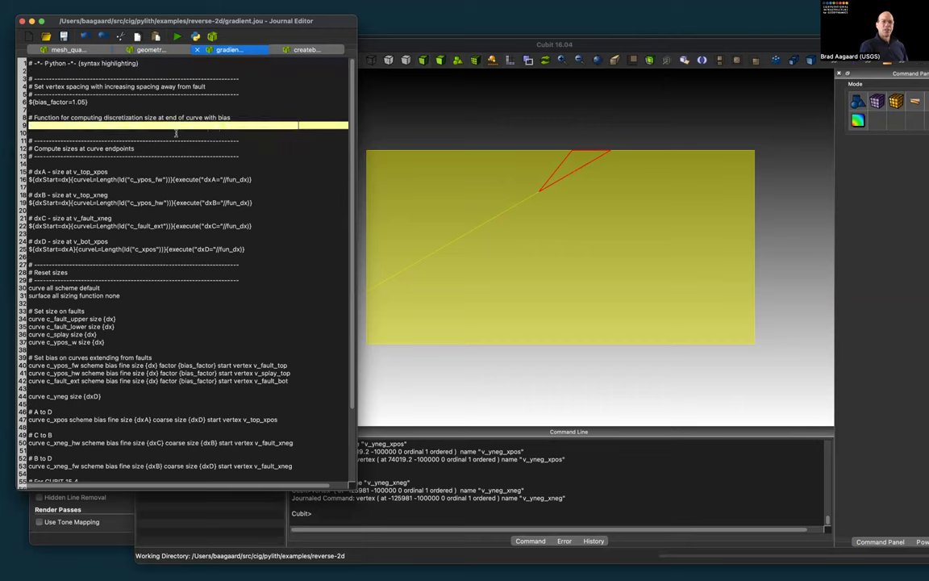
click(99, 101)
key(Down)
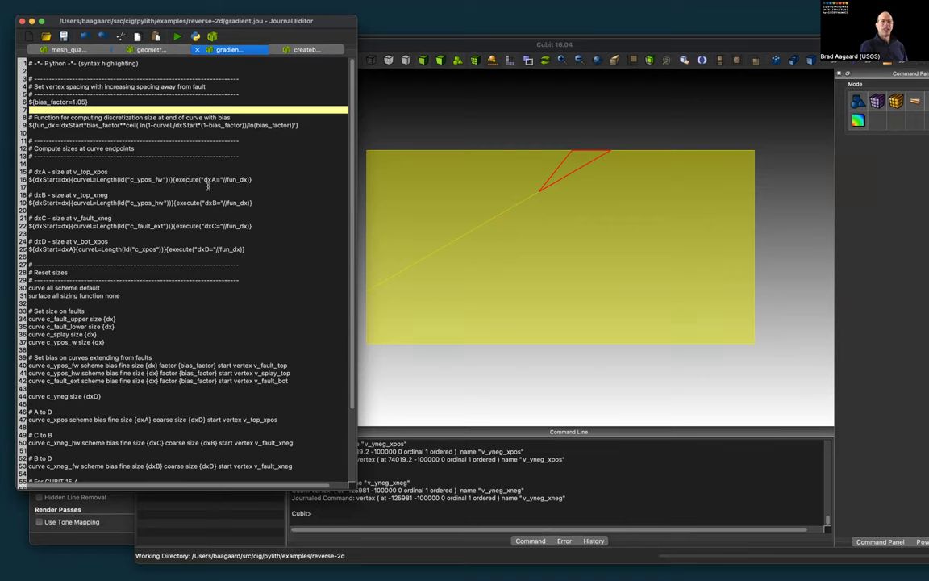
click(114, 170)
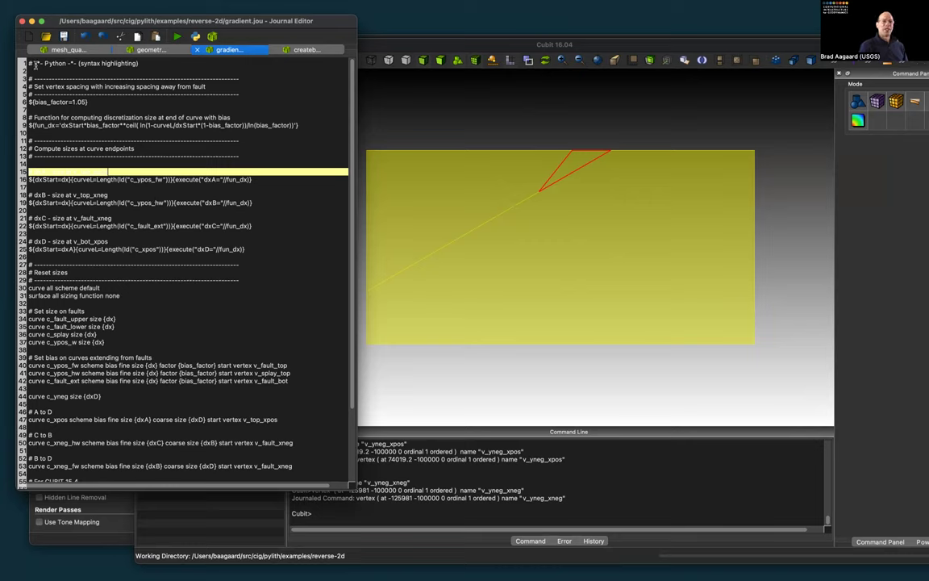
- Try to play the gradient.jou commands that set bias_factor=1.05 and compute endpoint sizes dxA through dxD
drag(27, 63, 244, 248)
right_click(152, 173)
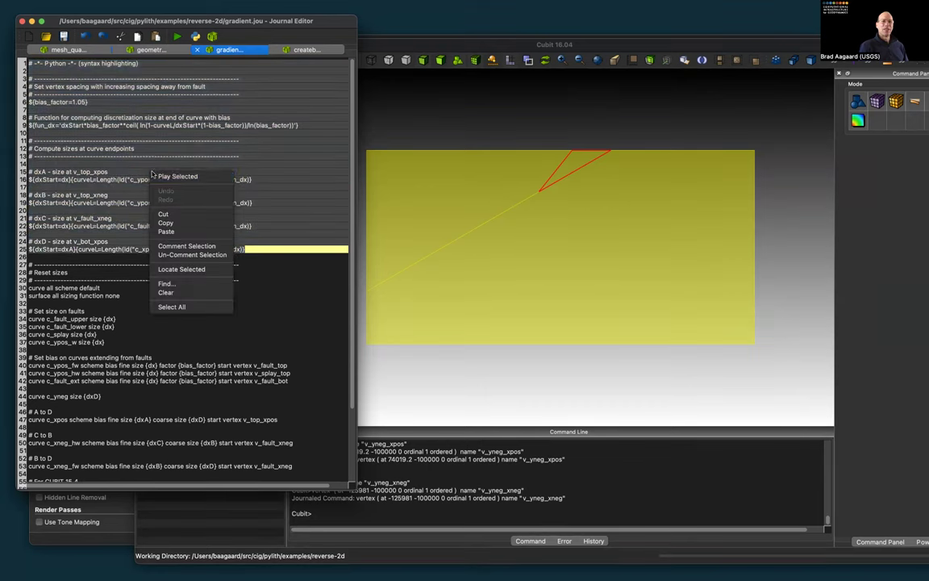
click(153, 175)
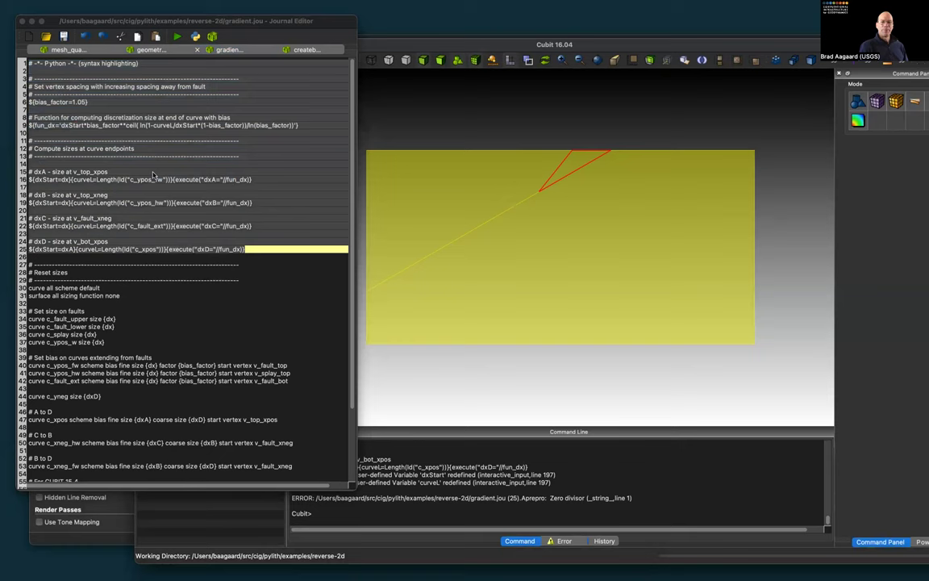
- Play the remaining gradient.jou commands that reset sizes and assign size and bias to the curves and surfaces
scroll(153, 175, down, 5)
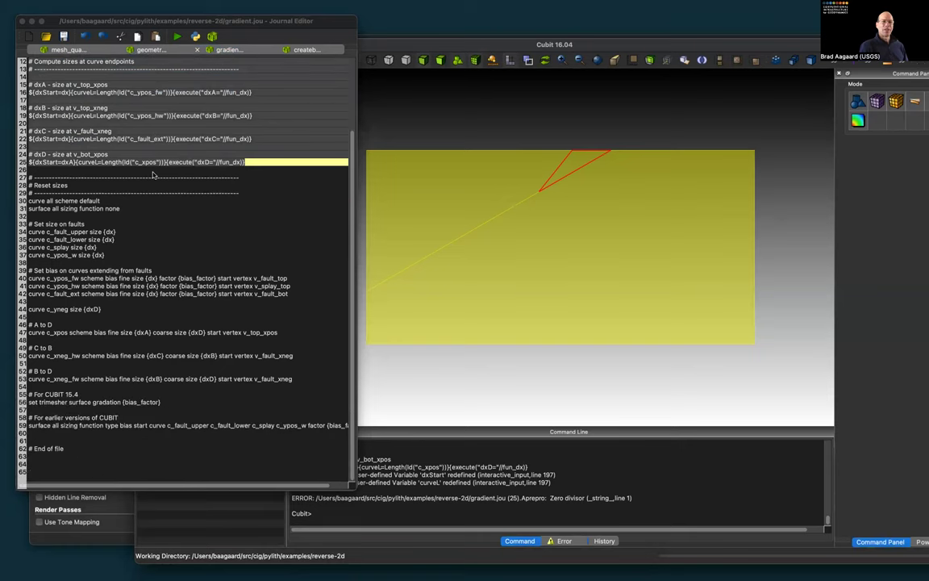
click(28, 201)
drag(28, 201, 116, 442)
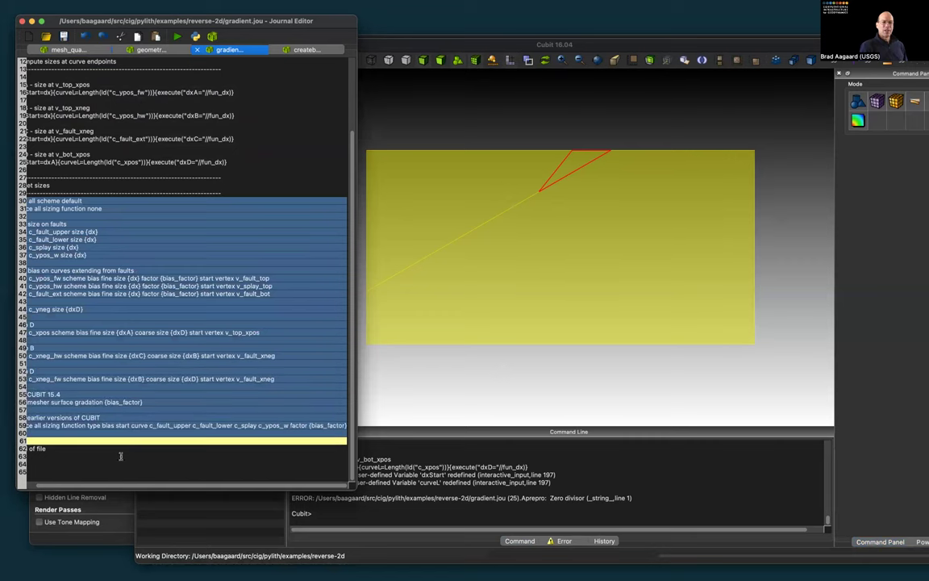
right_click(81, 277)
click(103, 279)
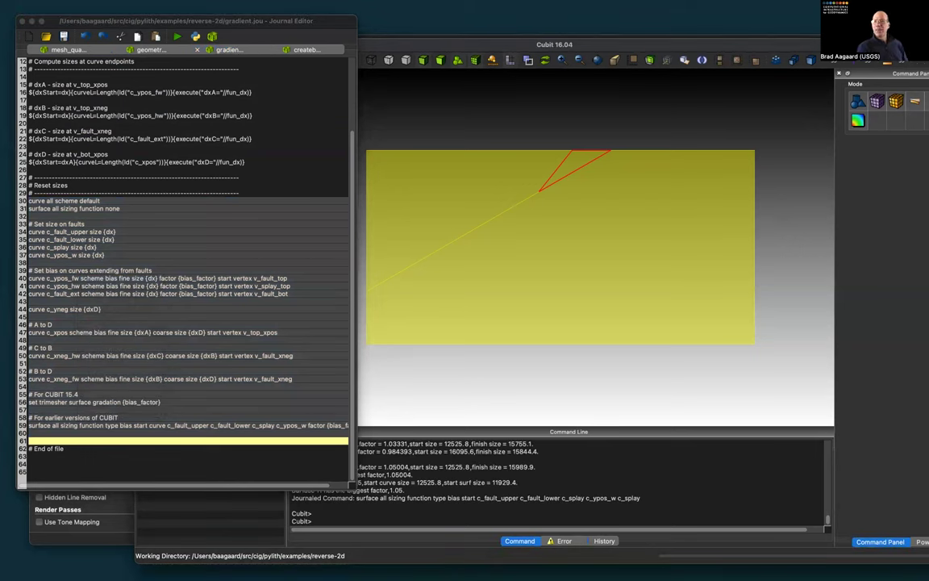
- Open the surface mesh interval settings with automatic sizing and preview the node spacing on surface_slab
click(786, 72)
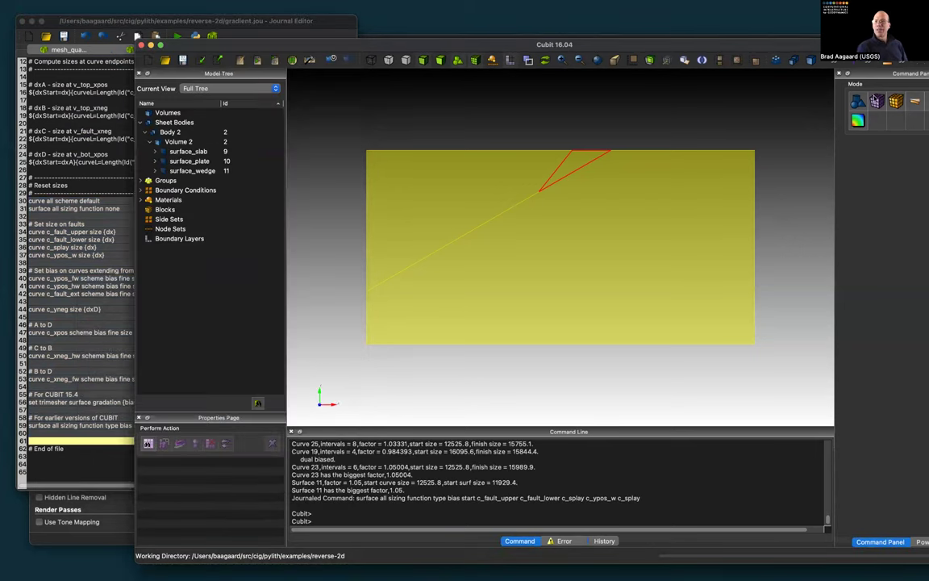
click(877, 101)
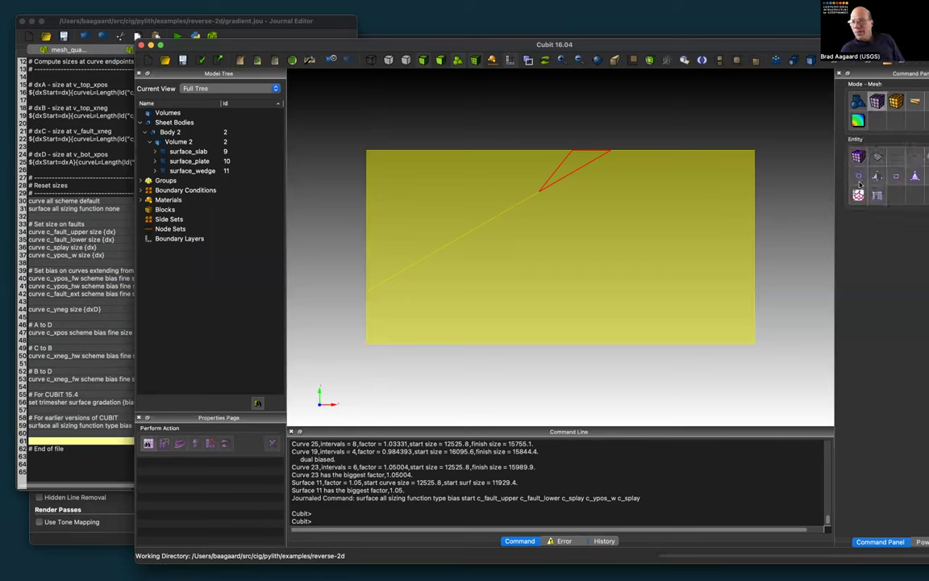
drag(500, 45, 420, 46)
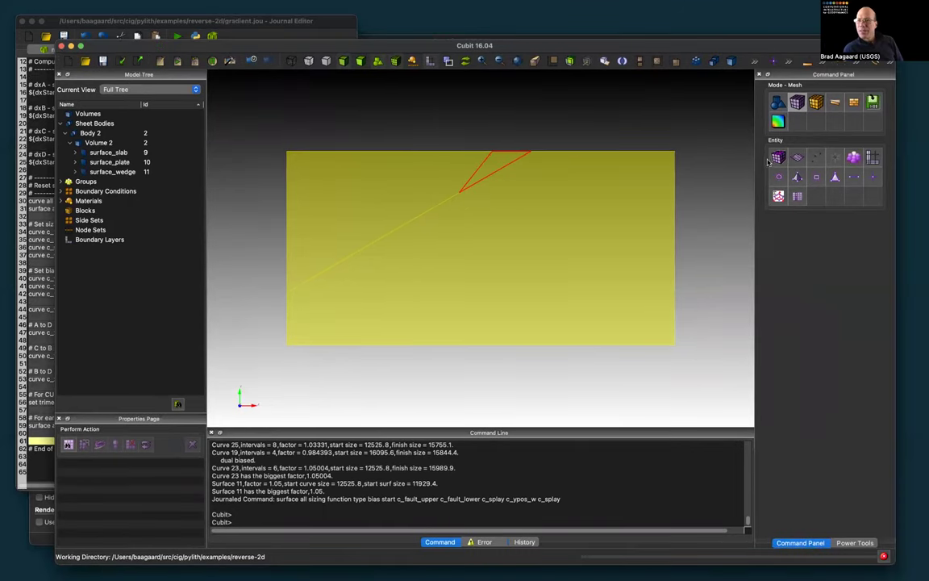
click(797, 157)
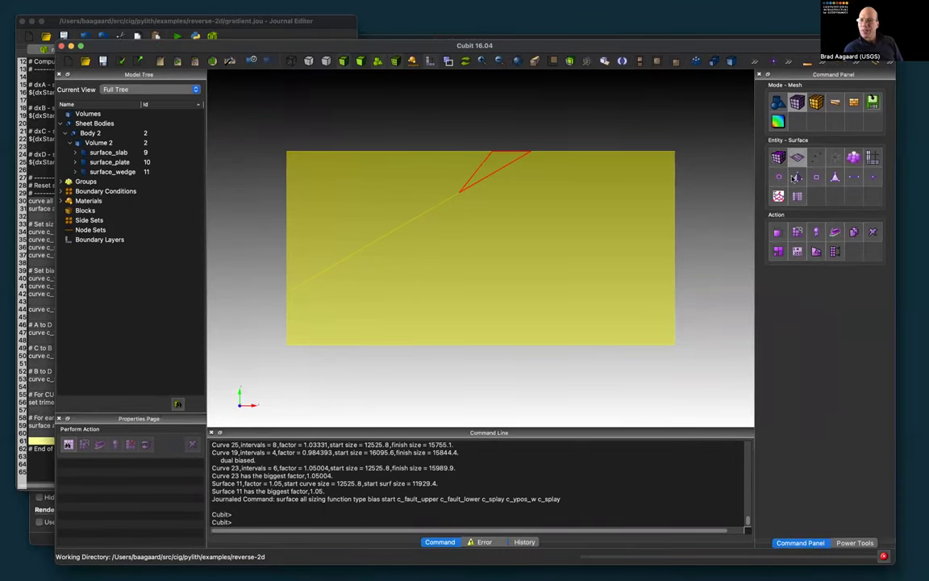
click(779, 231)
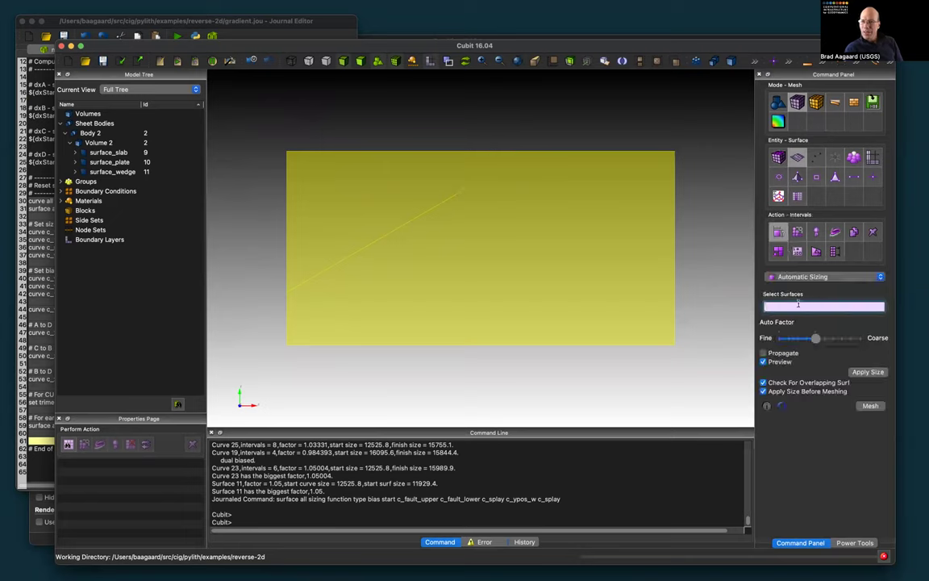
click(799, 304)
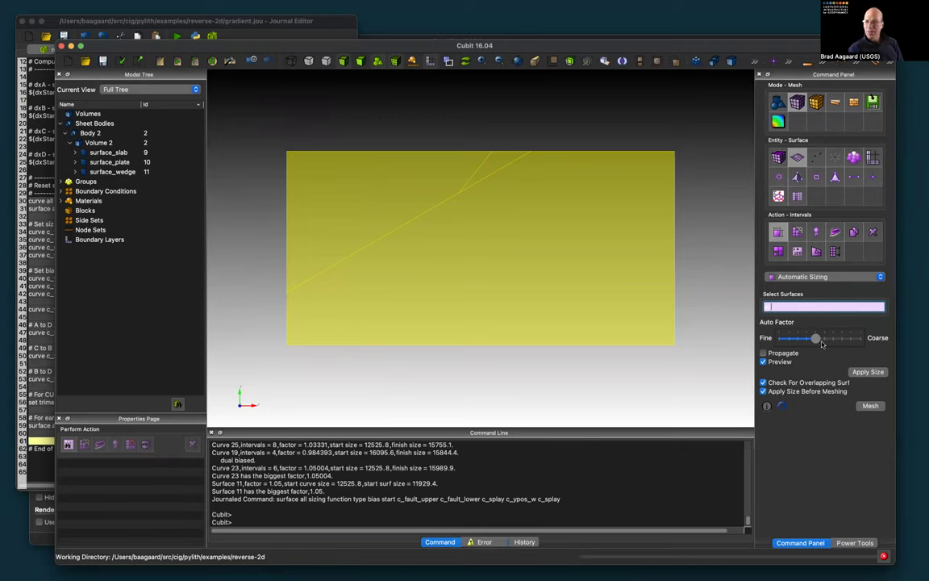
click(617, 287)
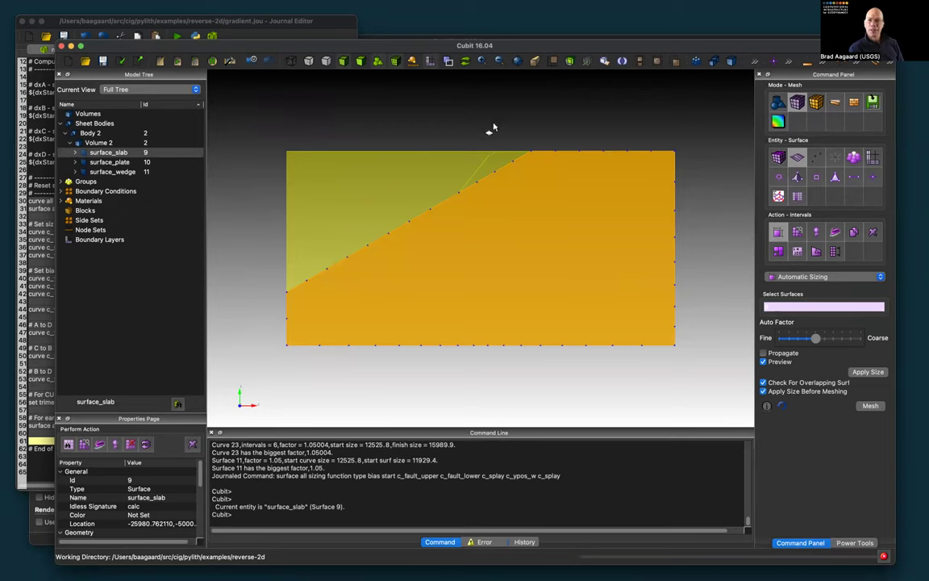
- Try playing the whole gradient.jou file, and preview the node spacing on surface_slab again
click(103, 17)
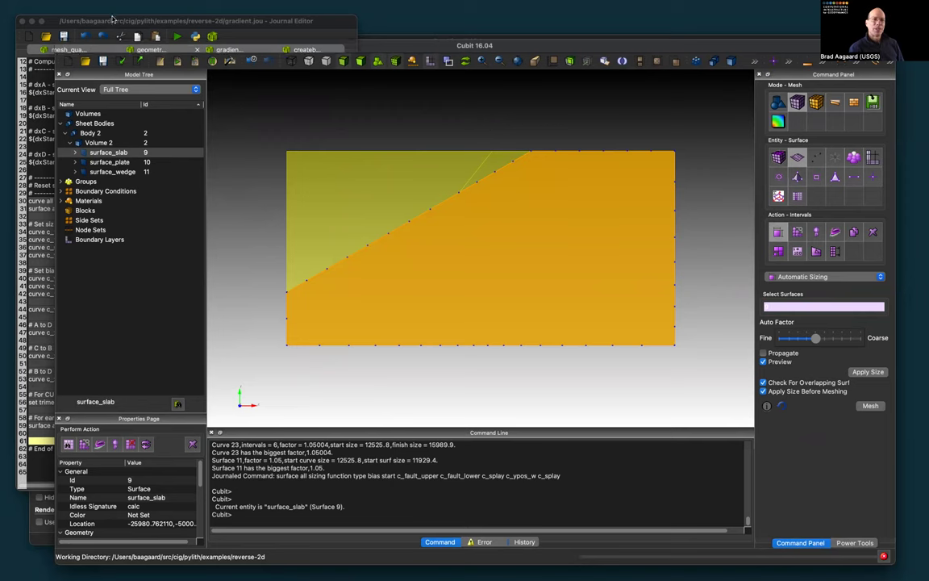
click(158, 187)
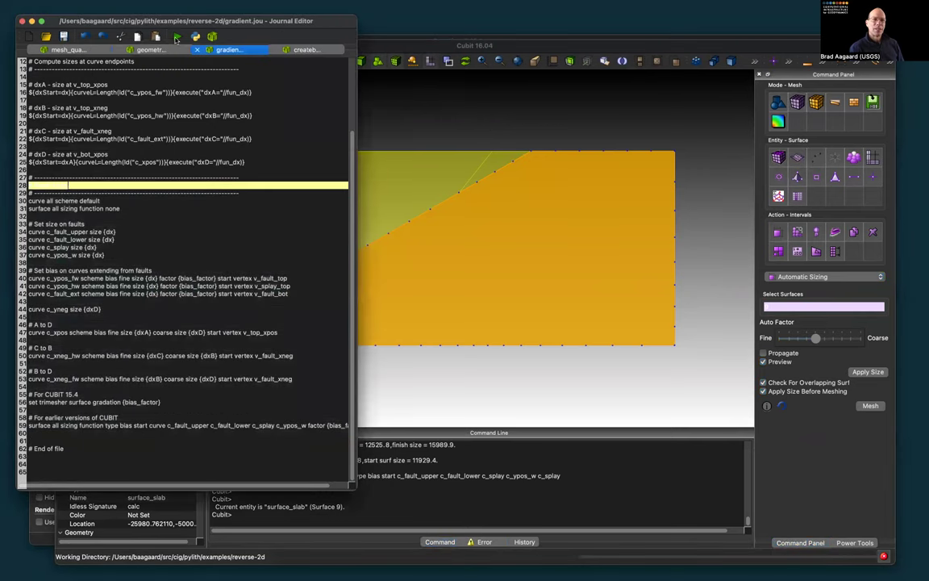
click(176, 38)
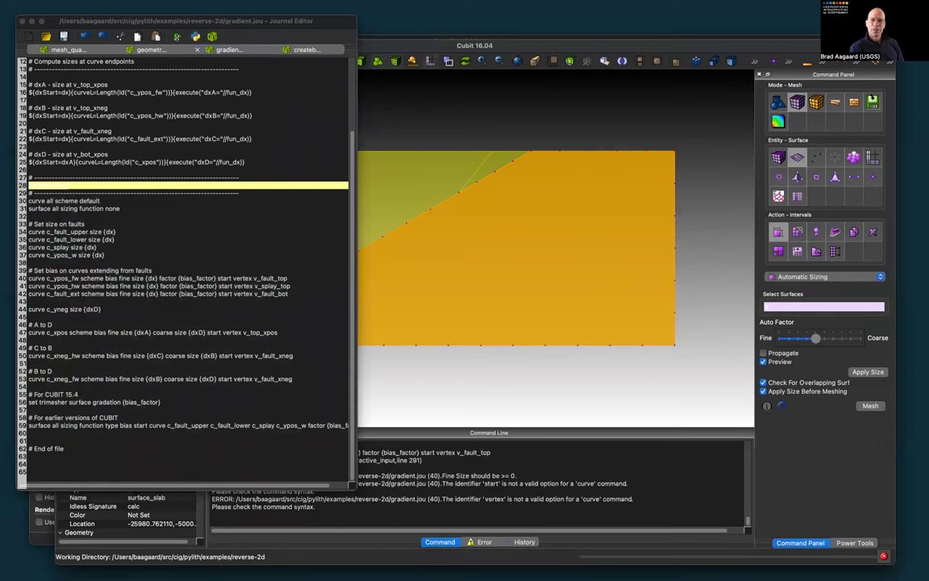
click(482, 142)
click(482, 142)
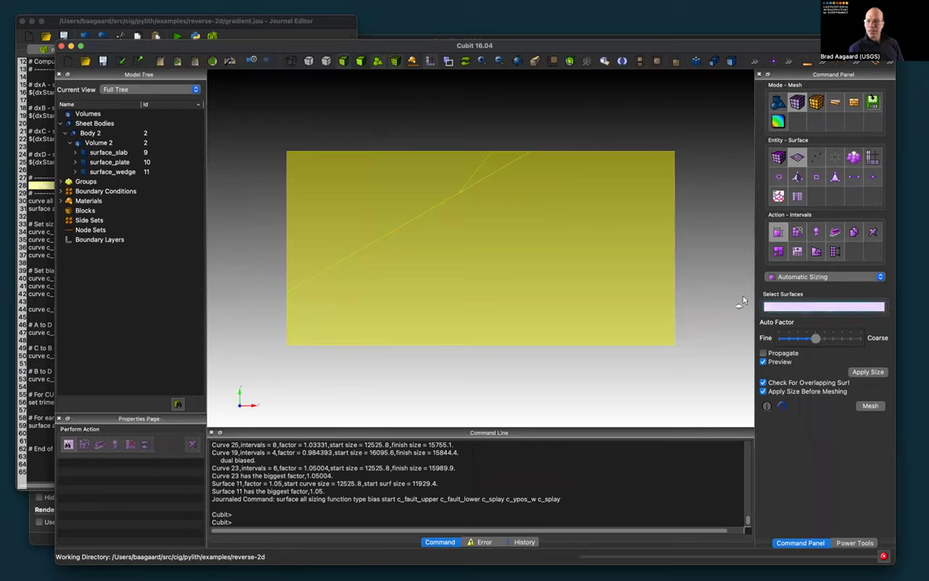
click(666, 278)
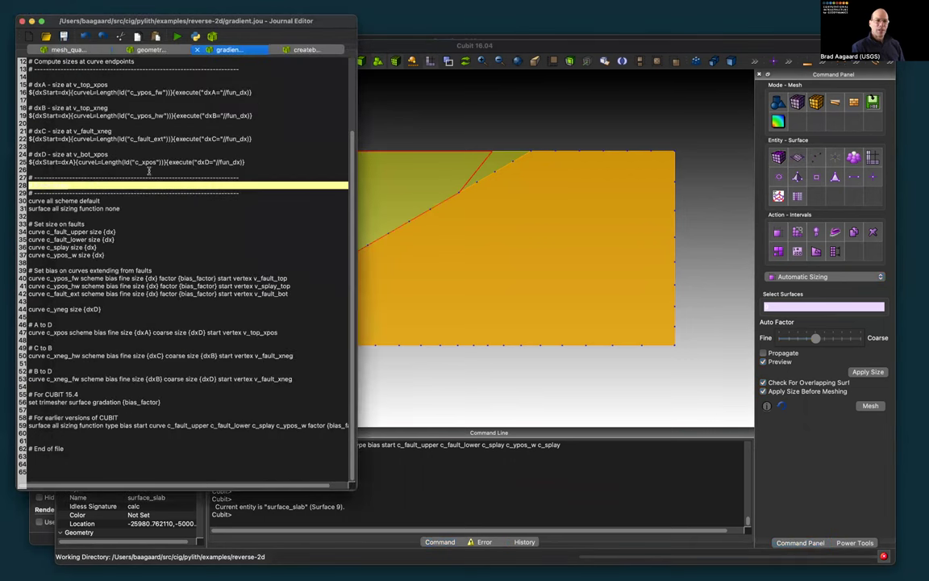
- Play mesh_quad.jou from the geometry.jou playback through dx=2.0*km, the pave scheme and the gradient.jou playback, and preview node spacing on all surfaces
scroll(134, 153, up, 4)
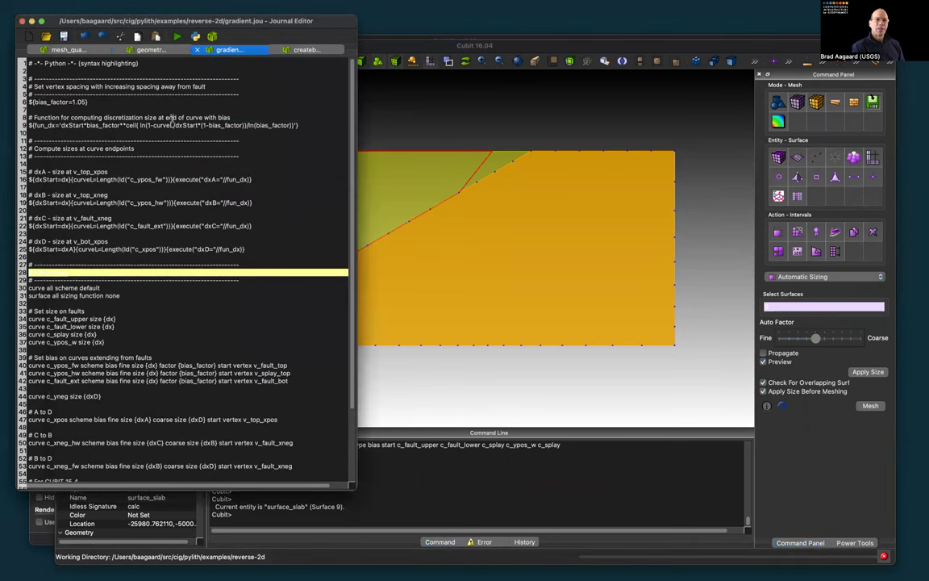
click(69, 50)
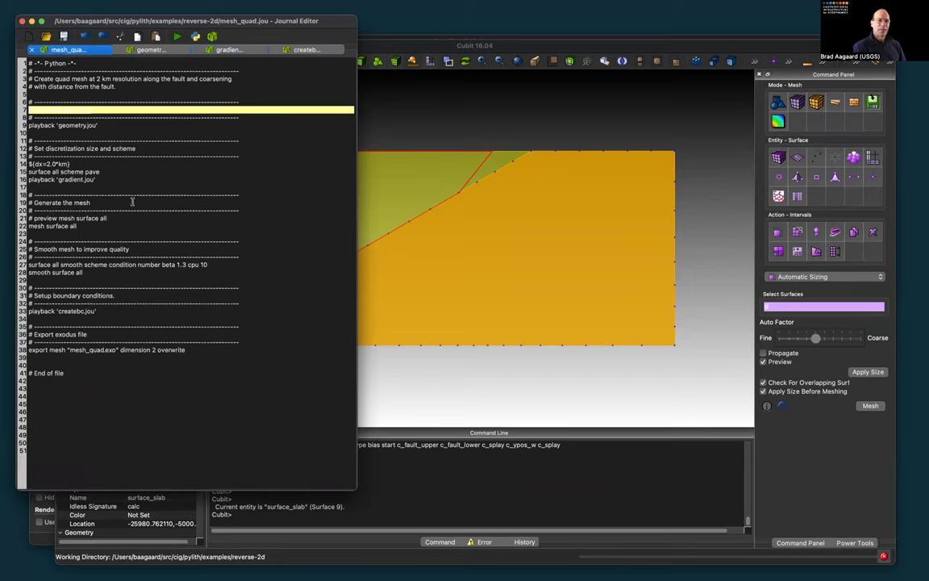
drag(97, 179, 29, 122)
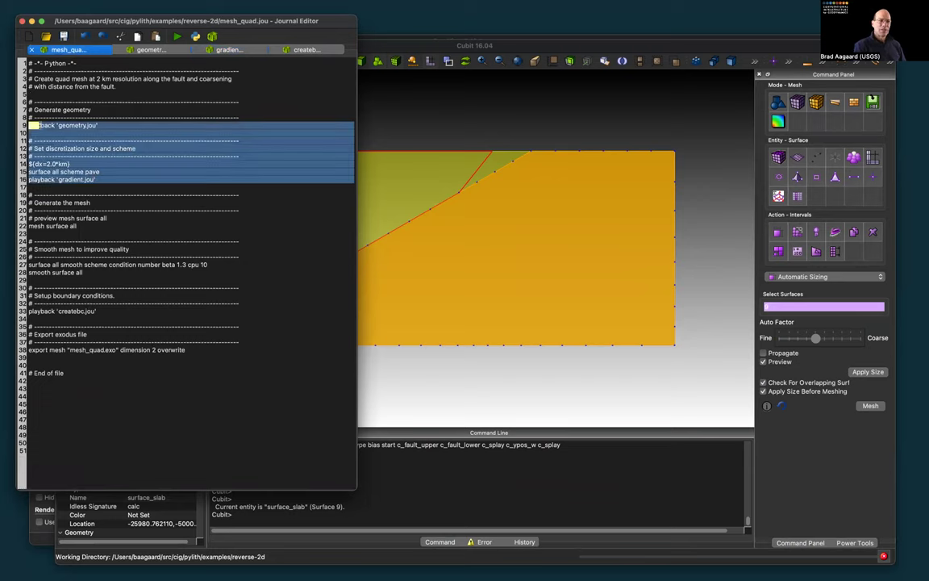
right_click(43, 119)
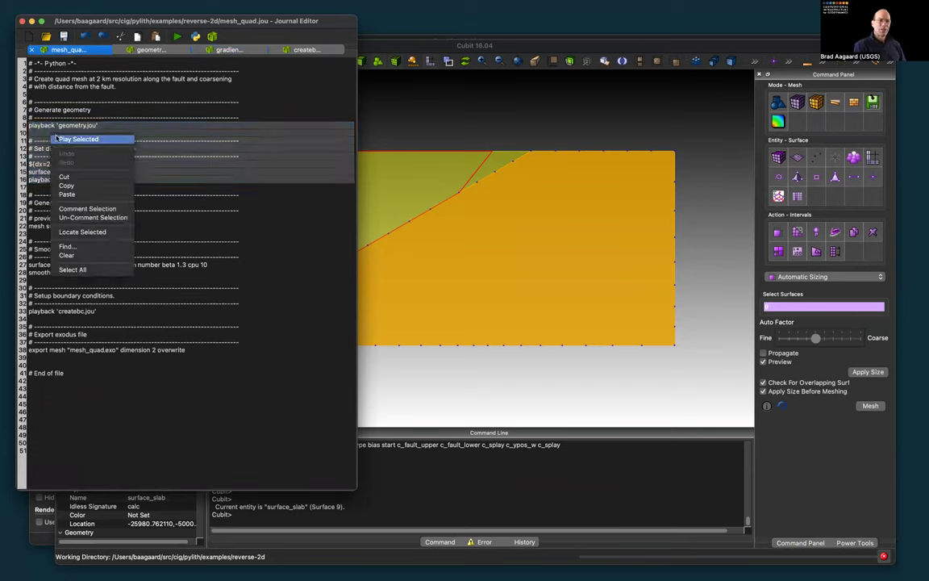
click(52, 125)
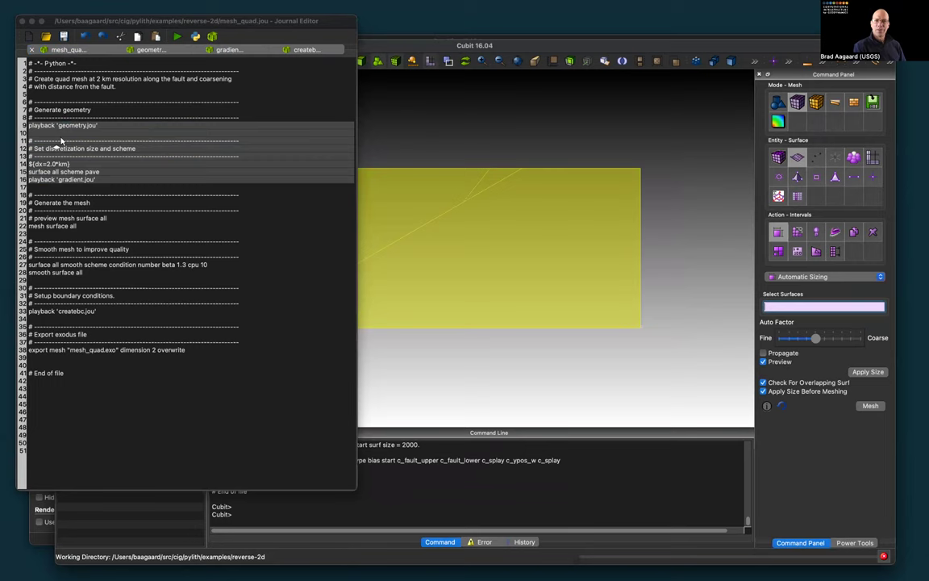
click(786, 307)
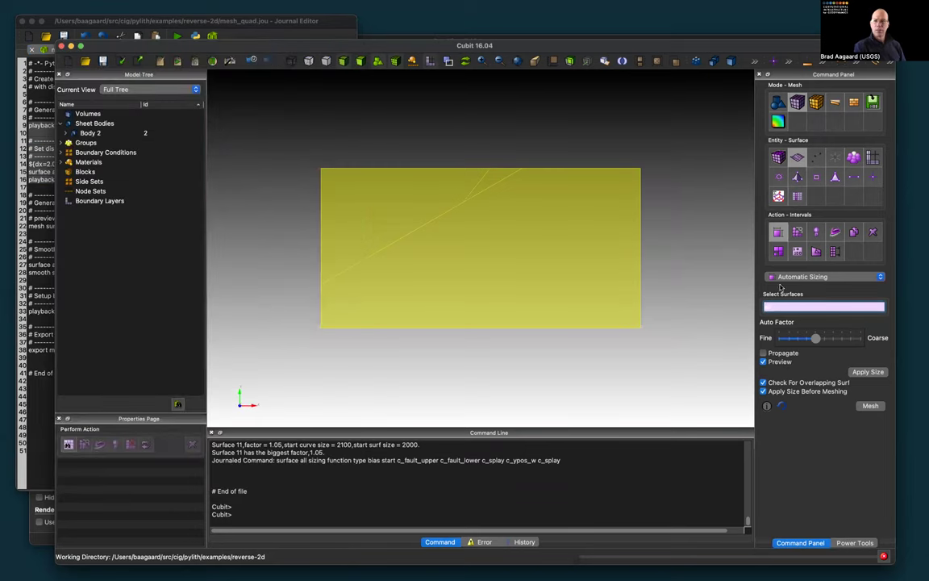
click(631, 228)
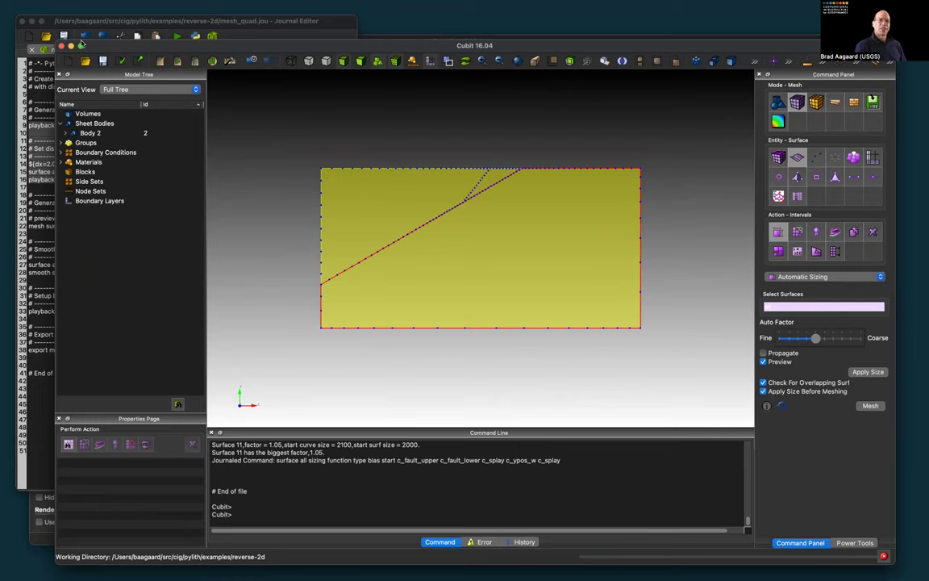
- Mesh all surfaces by playing the mesh generation commands in mesh_quad.jou, and bring the meshed model into view
click(38, 138)
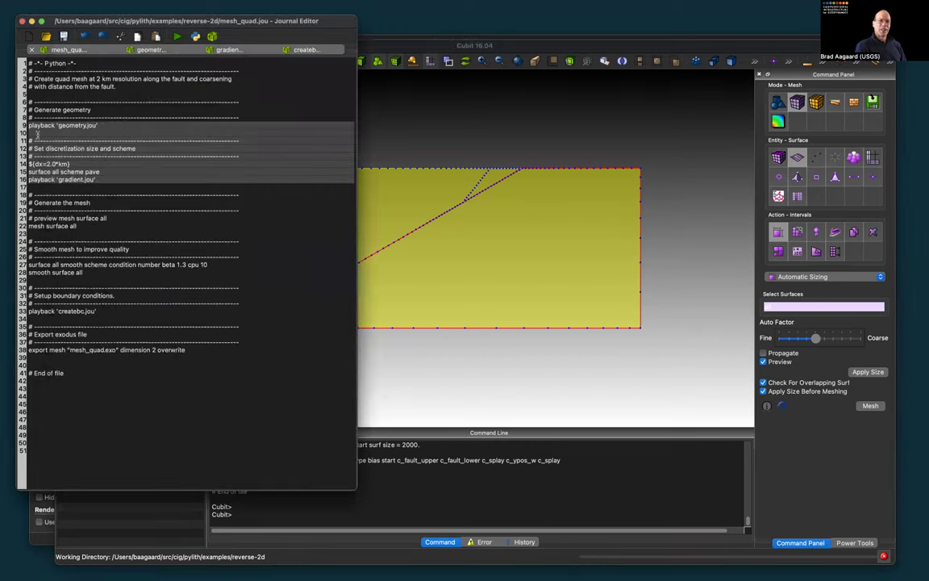
mouse_move(29, 233)
mouse_down()
mouse_move(50, 217)
mouse_move(29, 218)
mouse_up()
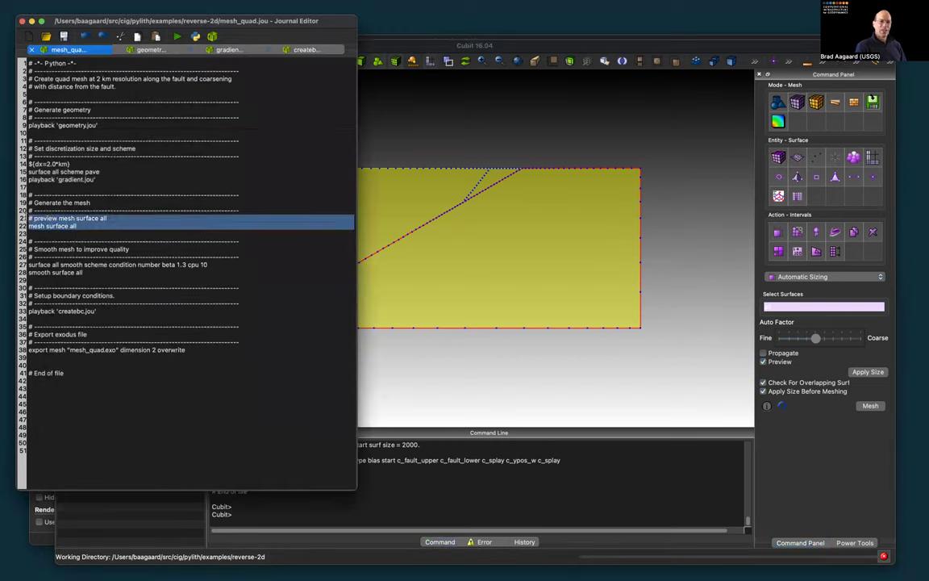
right_click(45, 225)
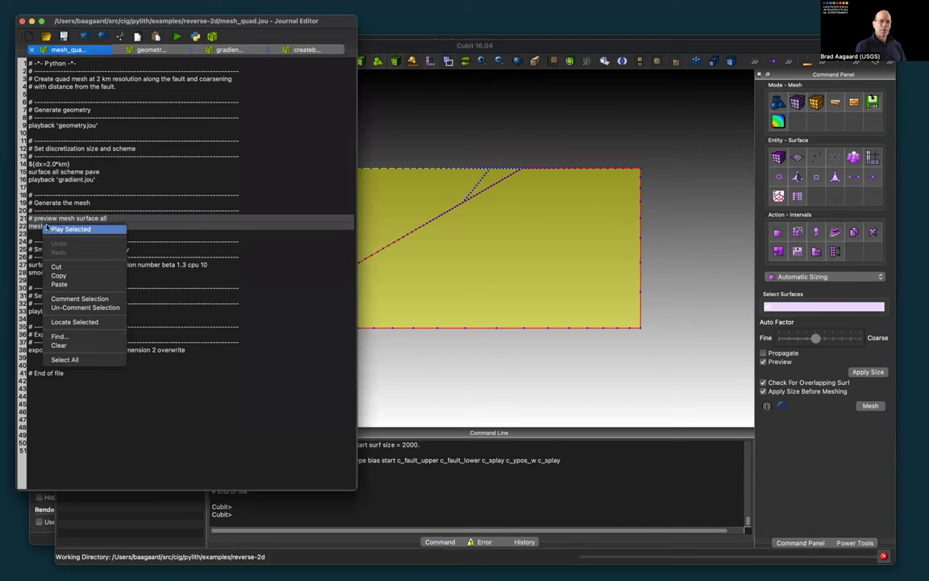
click(71, 229)
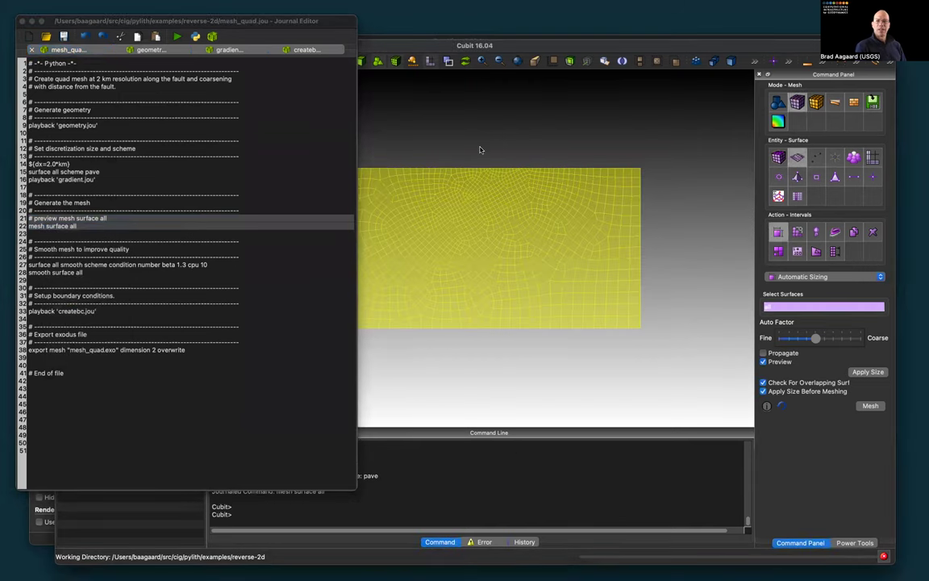
click(479, 149)
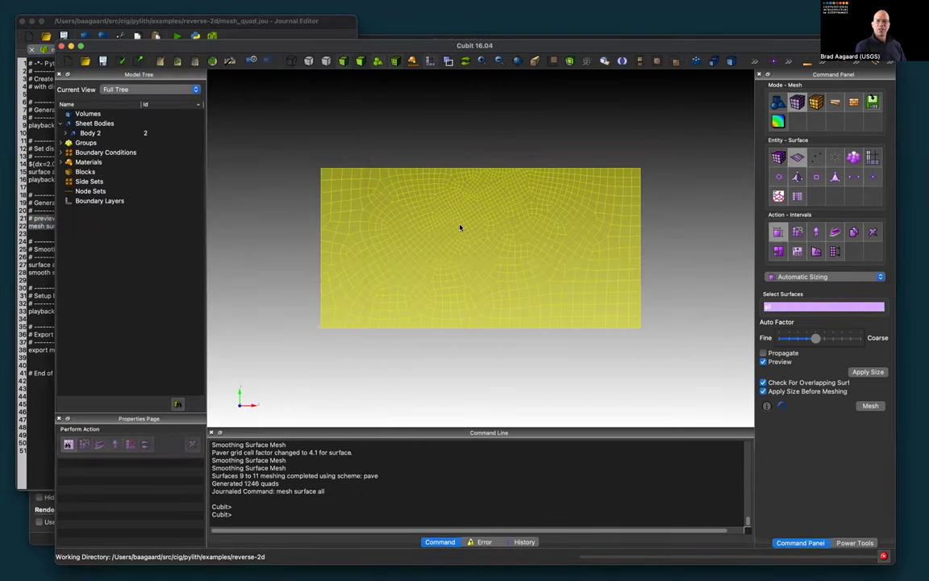
- Smooth the mesh on all surfaces by playing the mesh_quad.jou smoothing commands with condition number scheme, beta 1.3 and cpu 10
scroll(527, 241, up, 1)
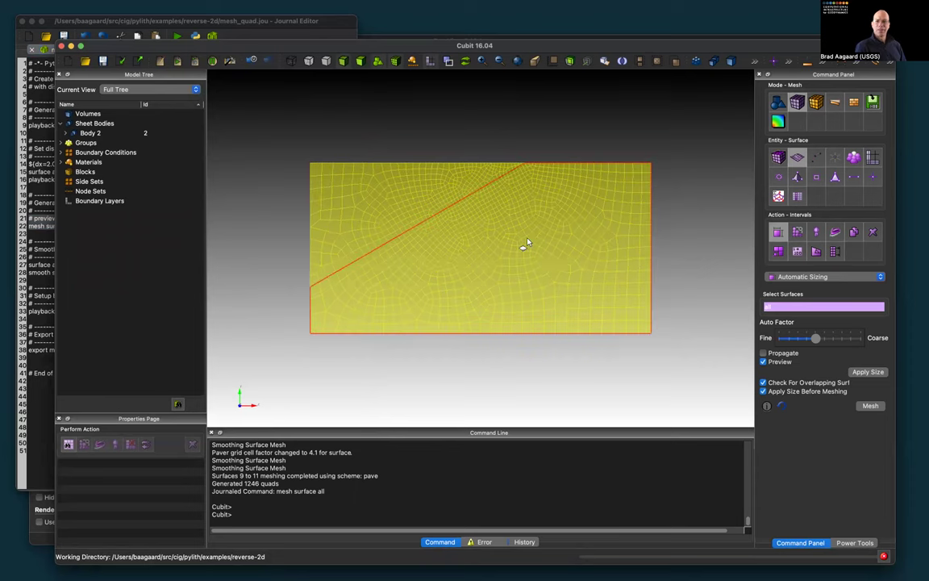
scroll(527, 241, up, 2)
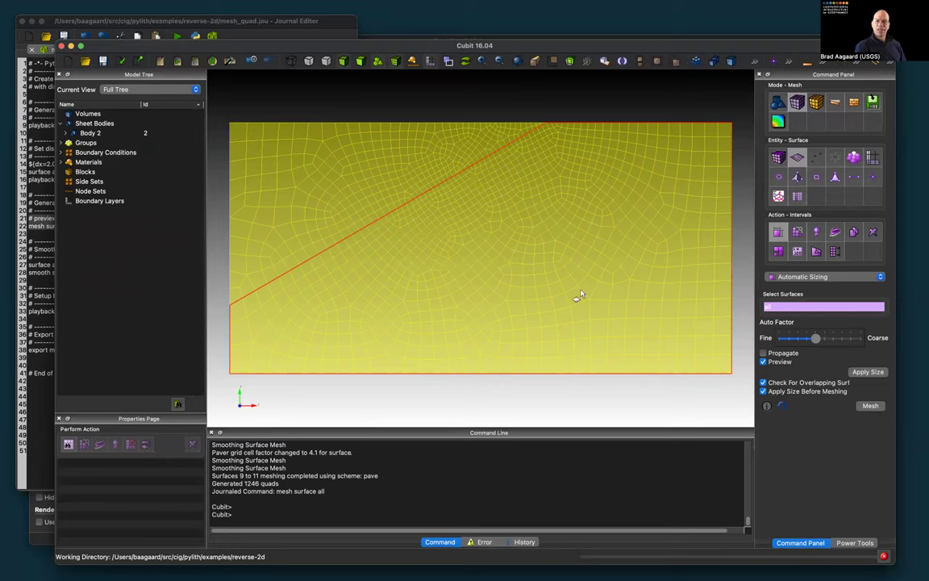
click(46, 117)
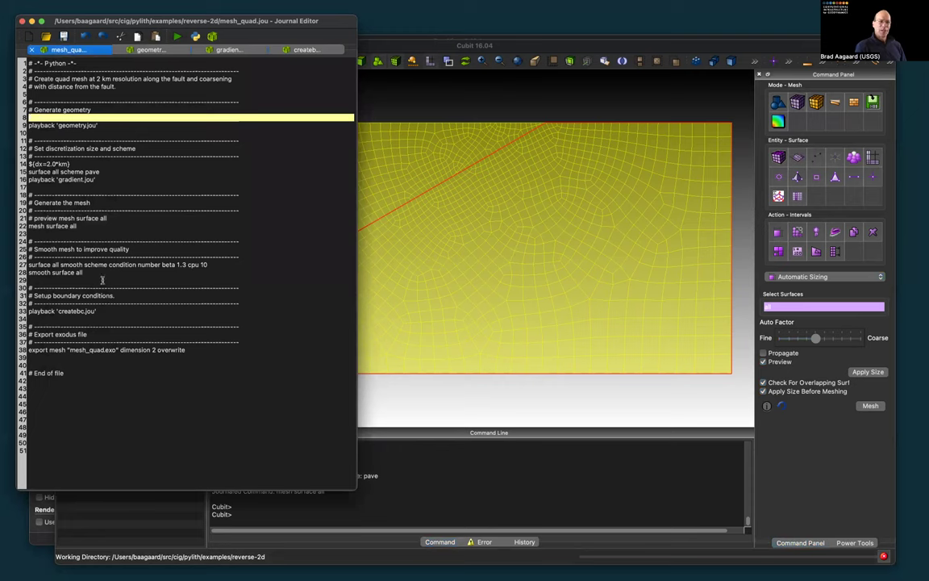
drag(32, 280, 33, 264)
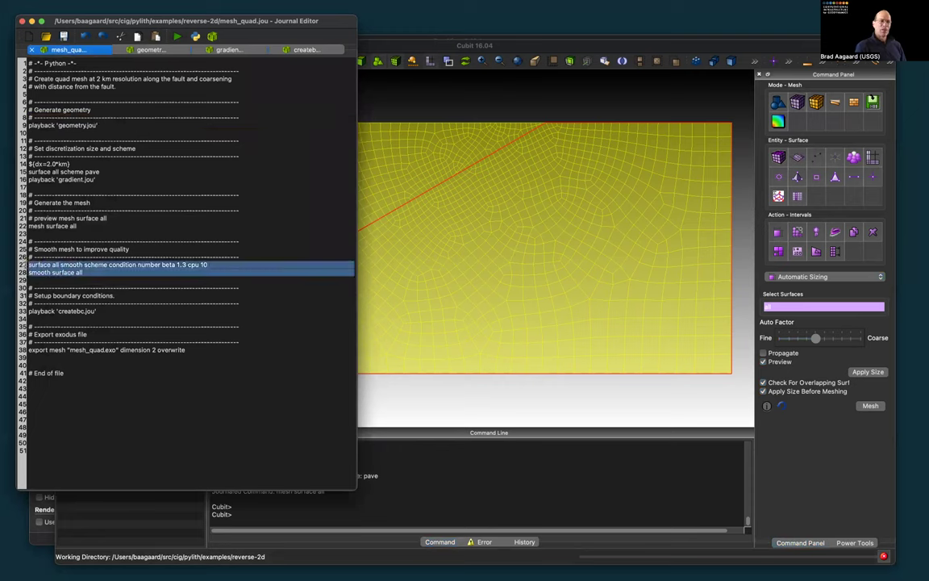
right_click(48, 269)
click(74, 275)
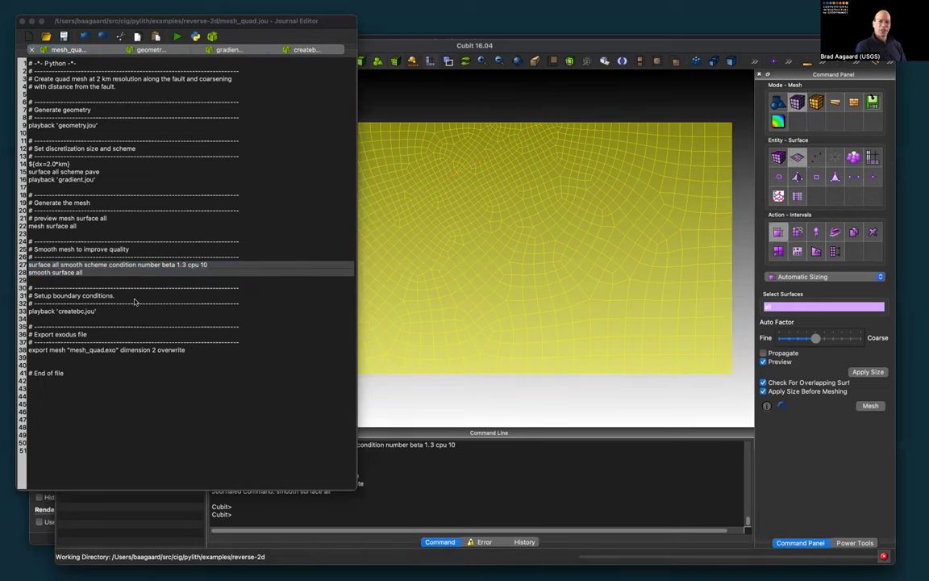
- Create the material blocks surface_slab, surface_plate and surface_wedge as blocks 1 to 3 by playing their commands in createbc.jou
click(304, 50)
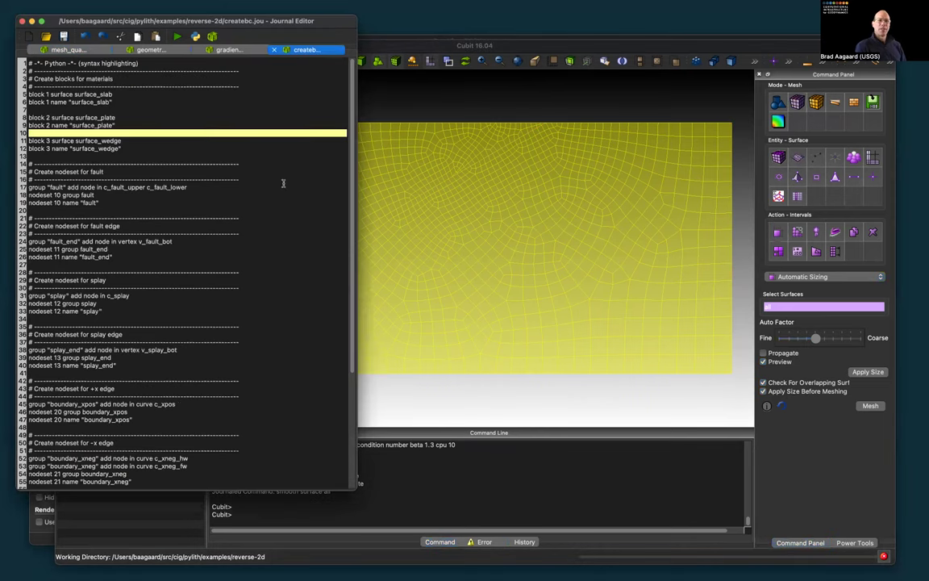
click(155, 101)
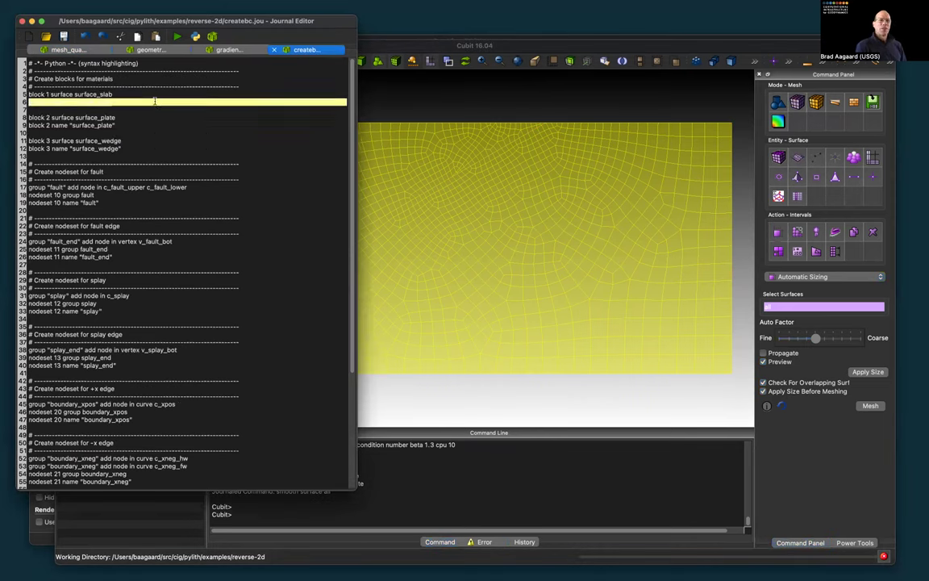
click(117, 76)
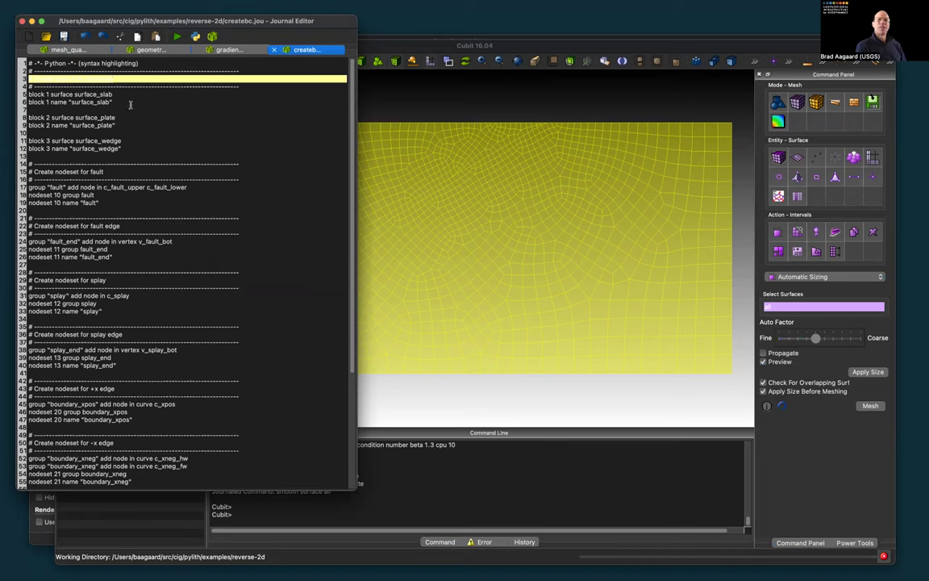
drag(127, 149, 29, 94)
right_click(50, 106)
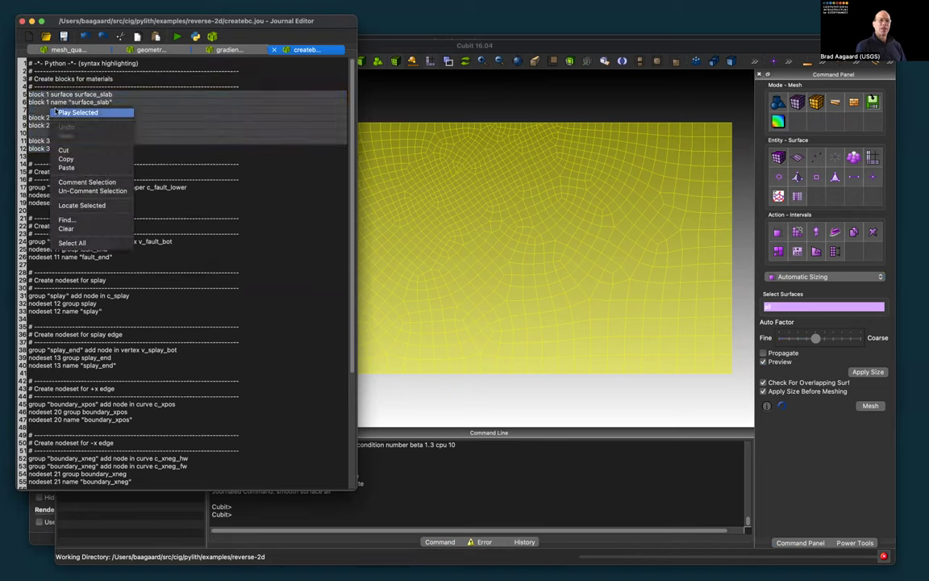
click(55, 110)
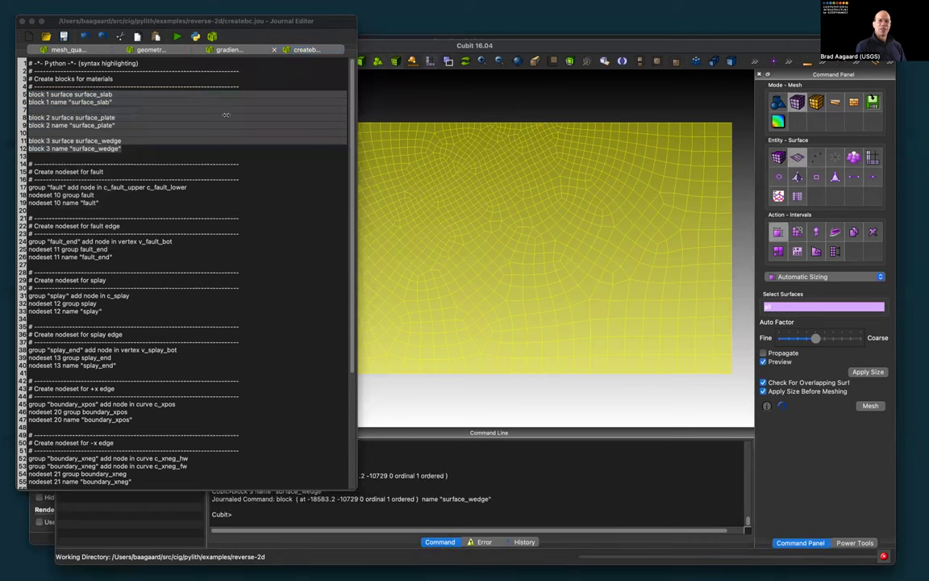
- Check the extent of the surface_slab, surface_plate and surface_wedge blocks by highlighting each one in the model
click(352, 46)
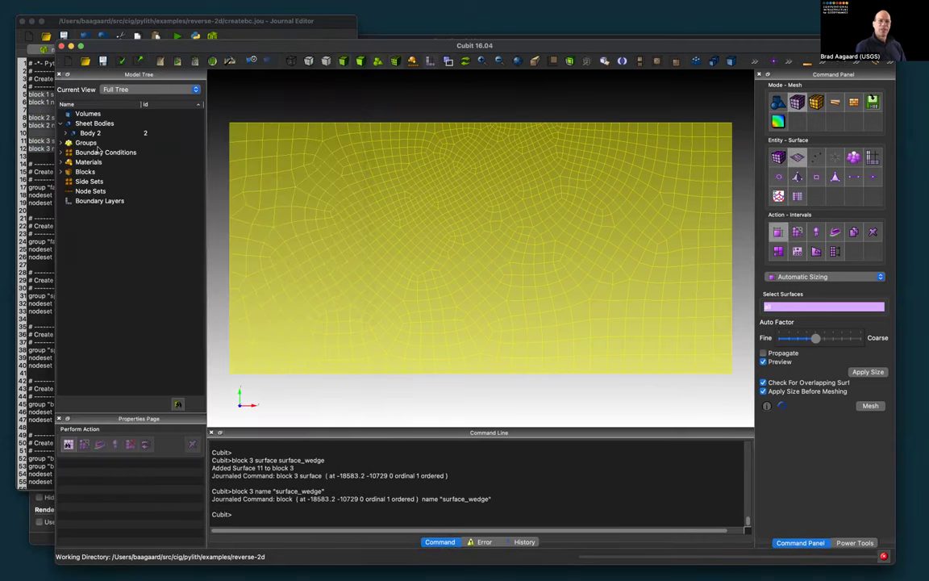
click(61, 173)
click(60, 173)
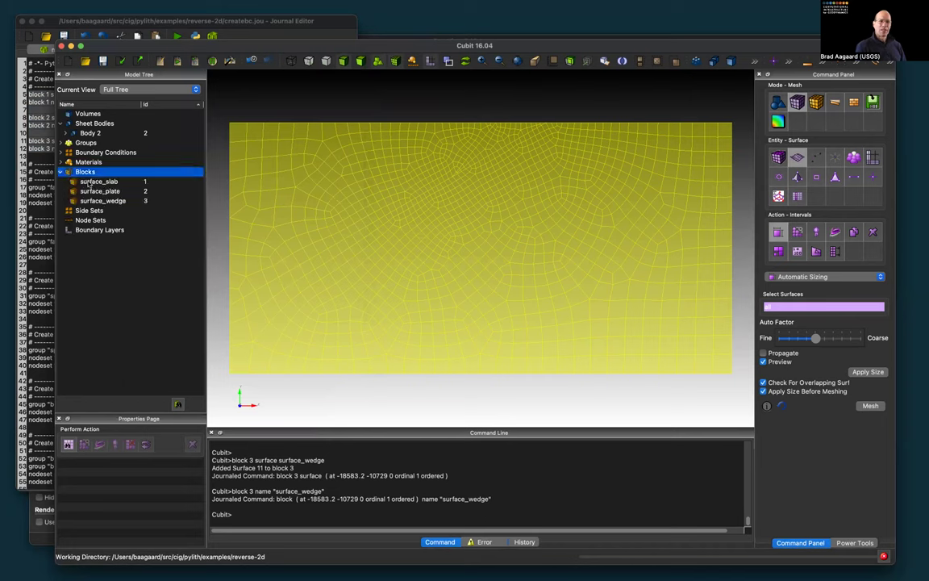
click(91, 182)
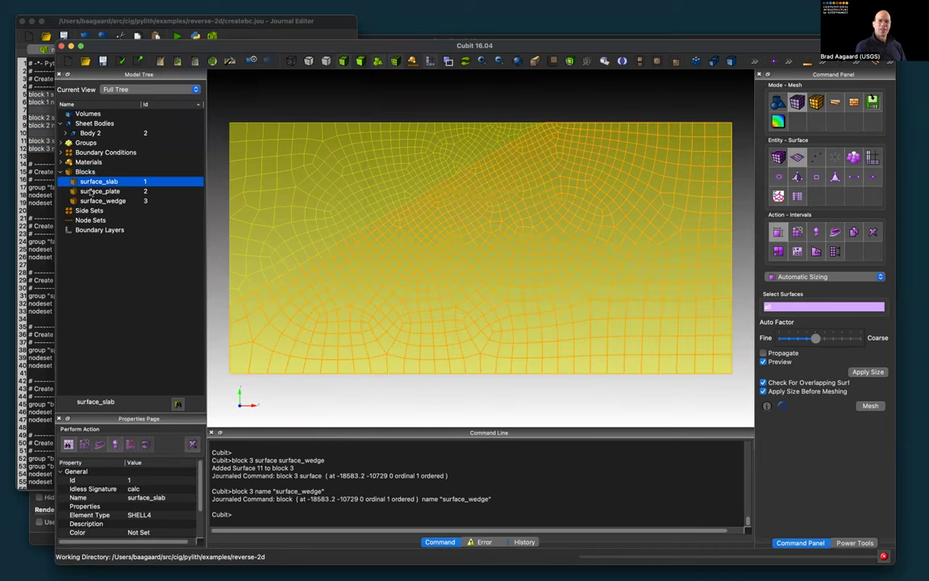
click(90, 191)
key(Down)
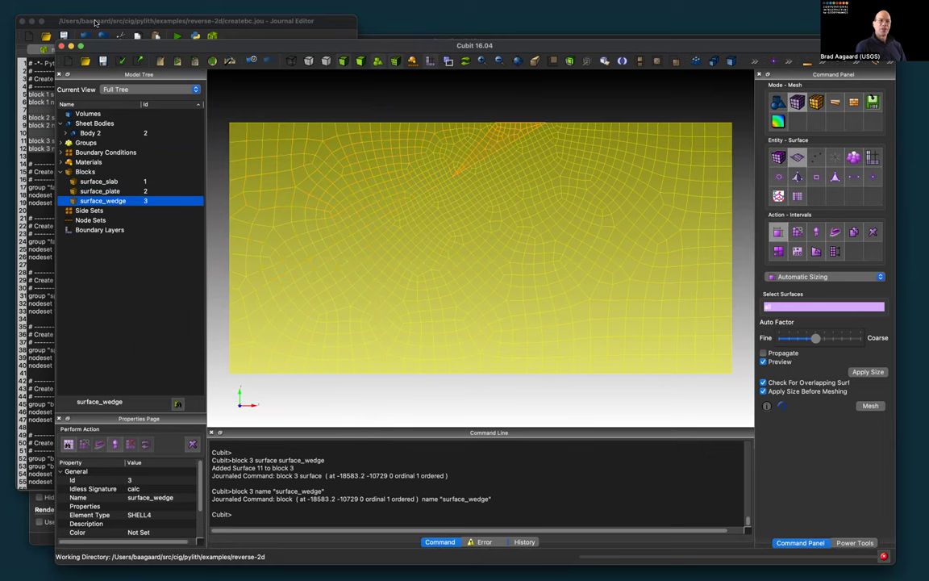
- Create nodeset 10 named fault from the c_fault_upper and c_fault_lower nodes by playing its createbc.jou commands
click(40, 105)
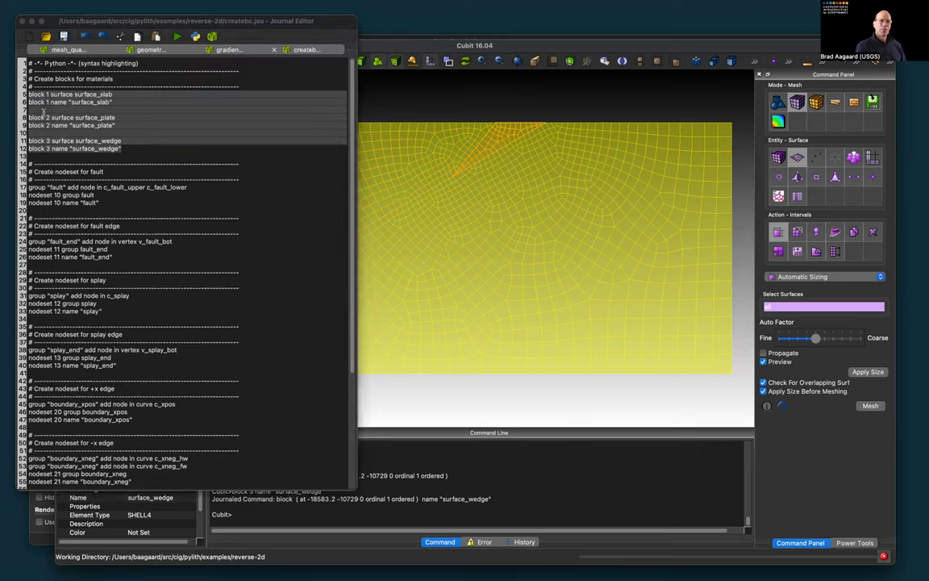
scroll(137, 200, down, 3)
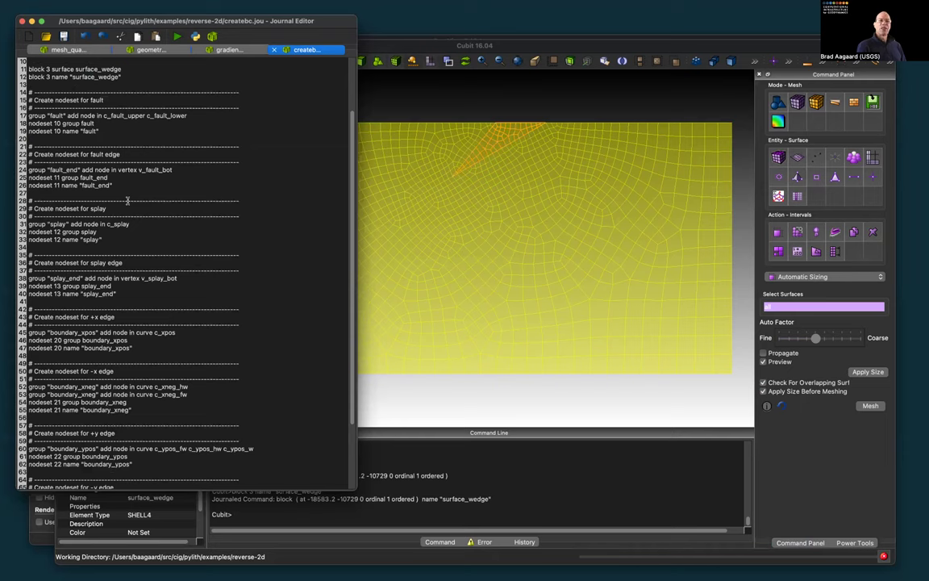
click(110, 135)
drag(109, 131, 28, 114)
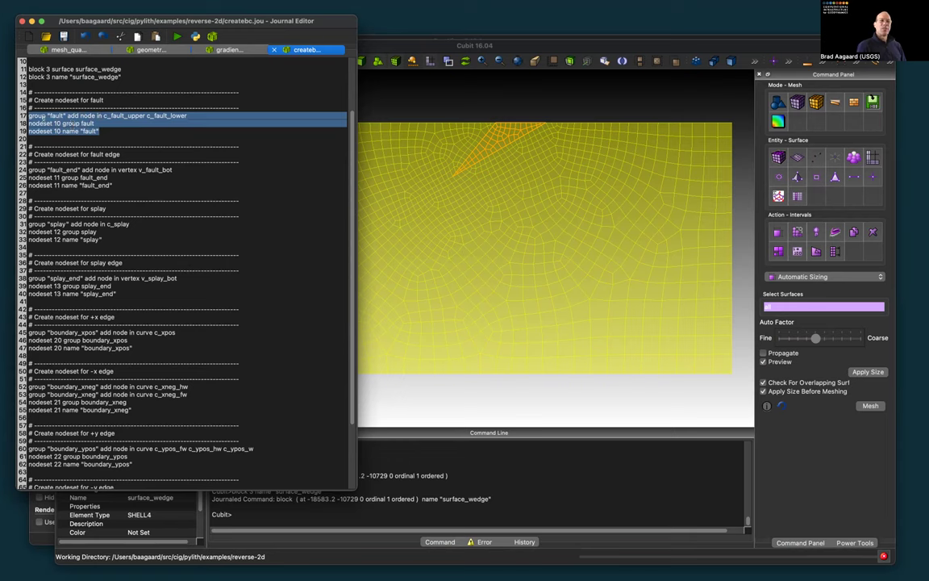
right_click(38, 117)
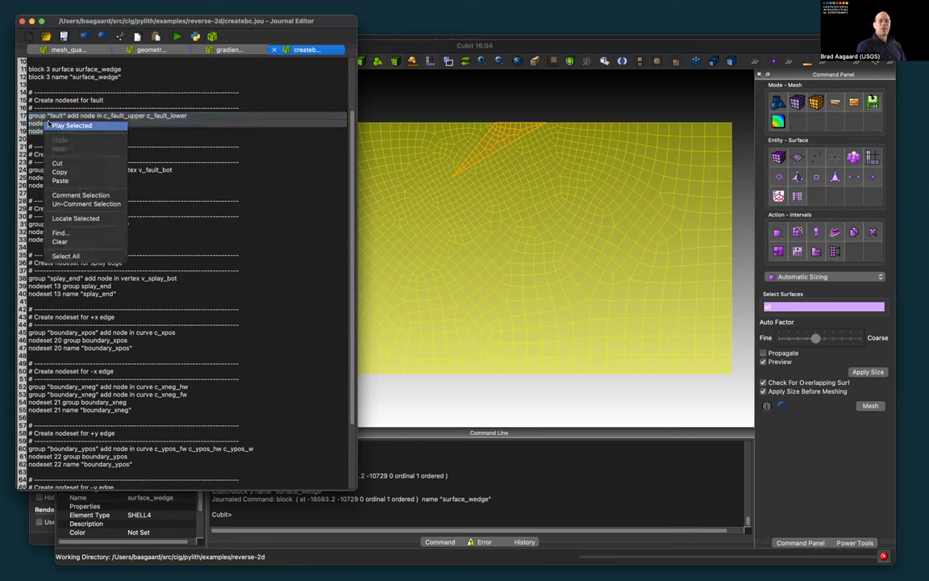
click(50, 121)
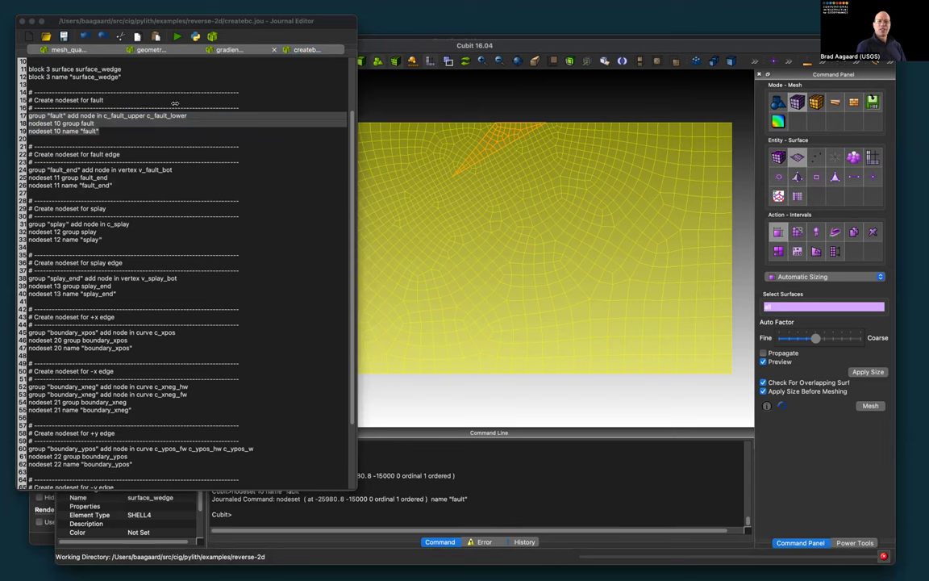
- Highlight the fault node set in the model to check its location
click(506, 47)
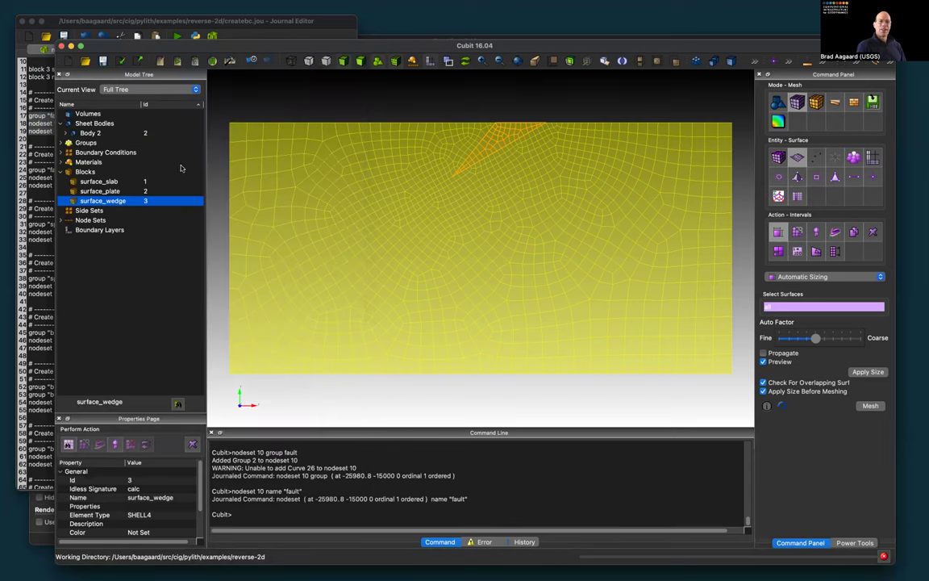
click(60, 220)
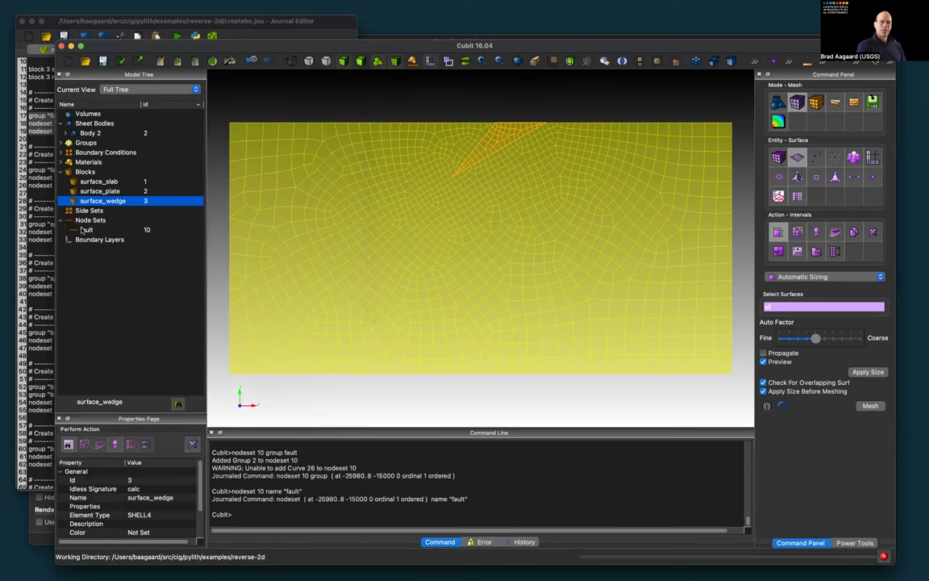
click(85, 230)
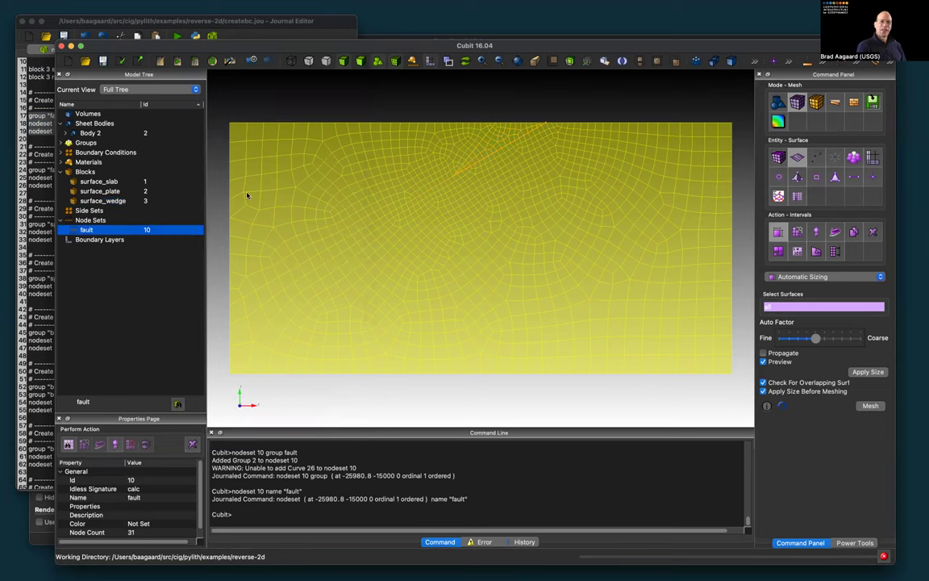
- Create nodeset 11 named fault_end from vertex v_fault_bot by playing its createbc.jou commands
click(37, 110)
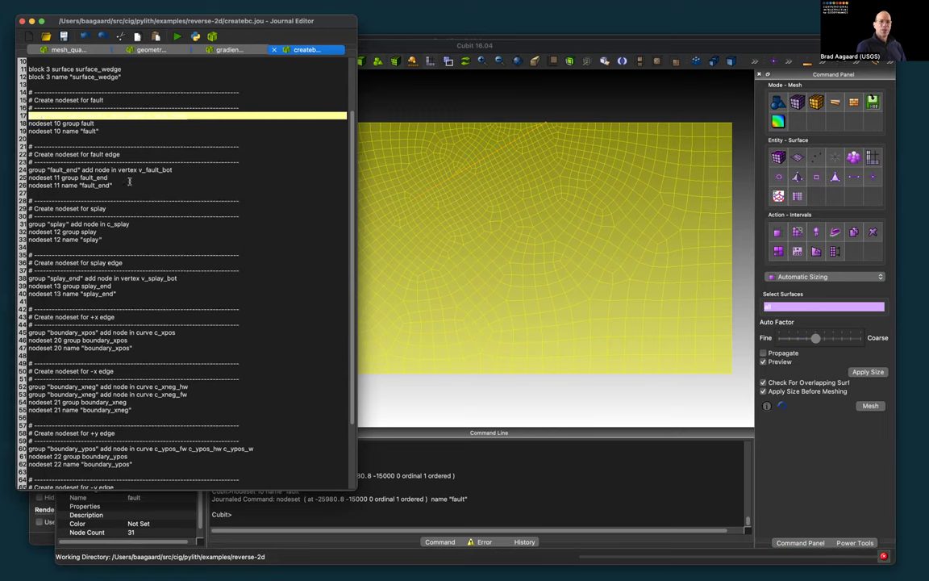
drag(120, 185, 30, 170)
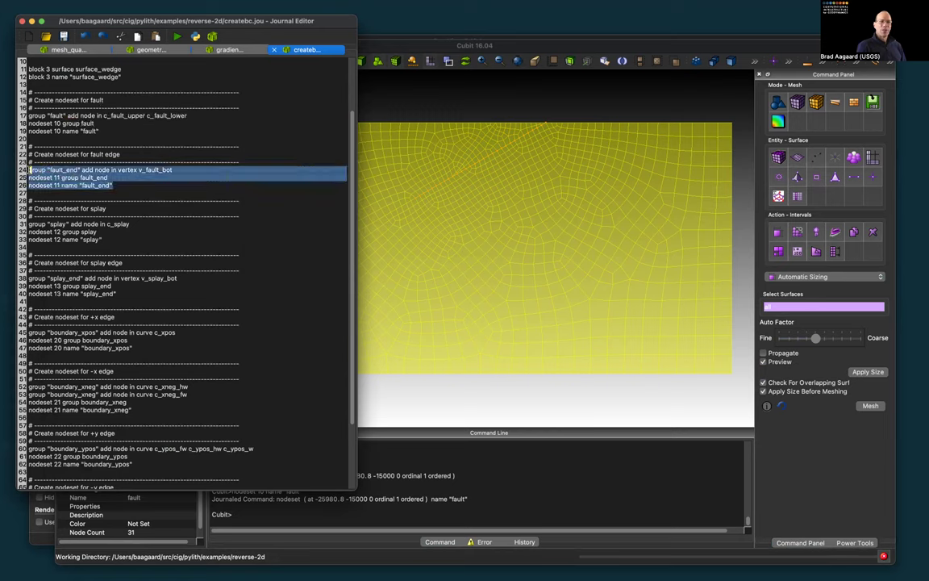
right_click(40, 171)
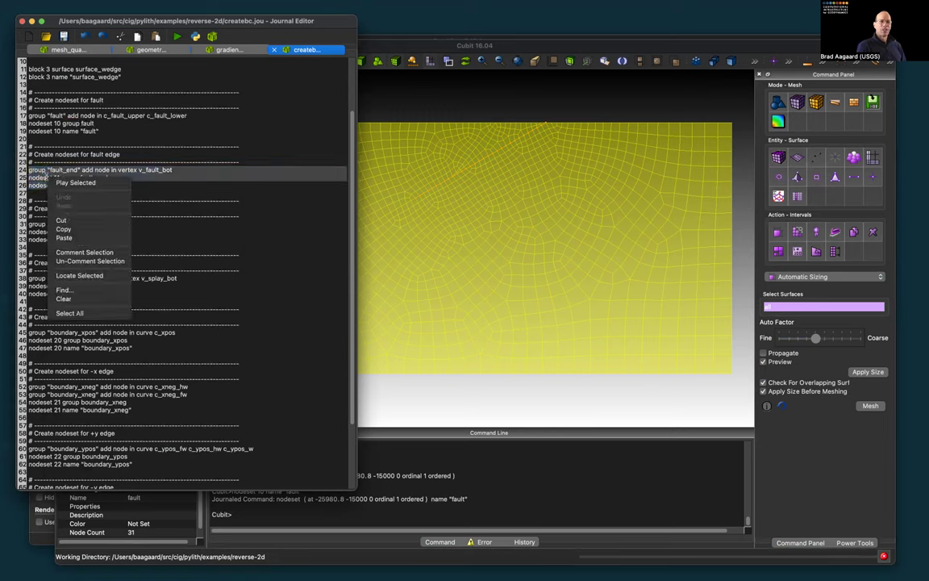
click(89, 185)
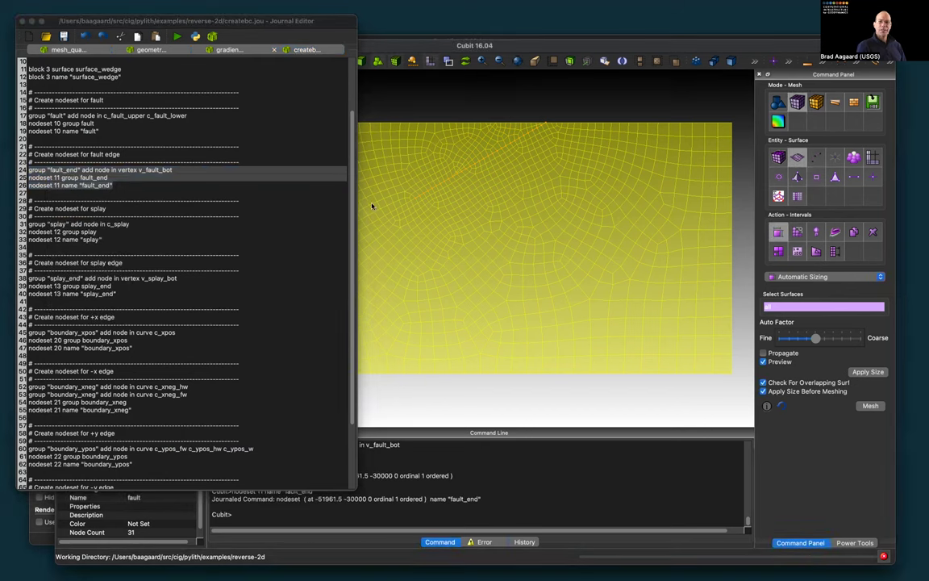
- Create nodesets 12 splay and 13 splay_end by playing the splay and splay edge commands in createbc.jou
click(119, 293)
drag(119, 293, 30, 200)
right_click(121, 220)
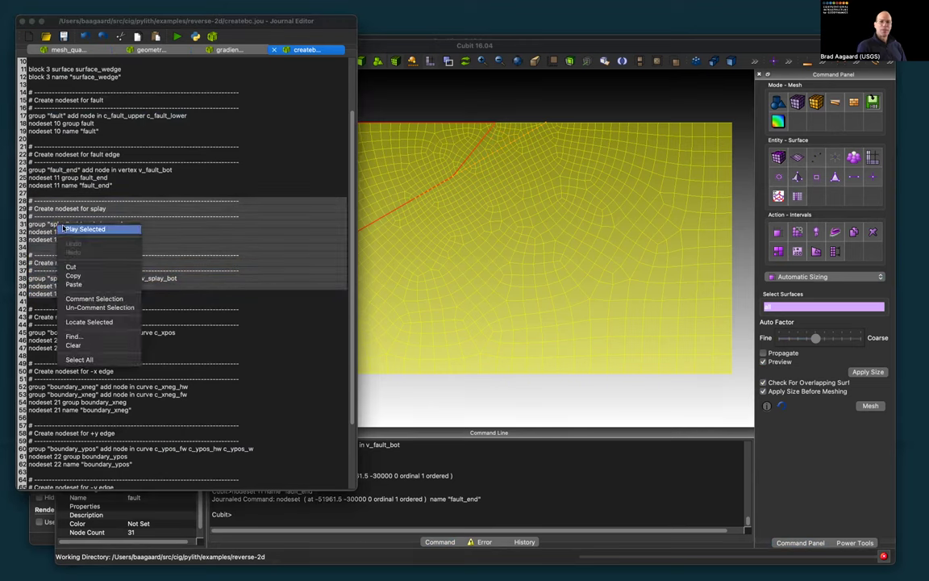
click(144, 229)
- Create boundary nodesets 20 to 23 for the +x, -x, +y and -y edges by playing the remaining createbc.jou commands
scroll(100, 230, down, 4)
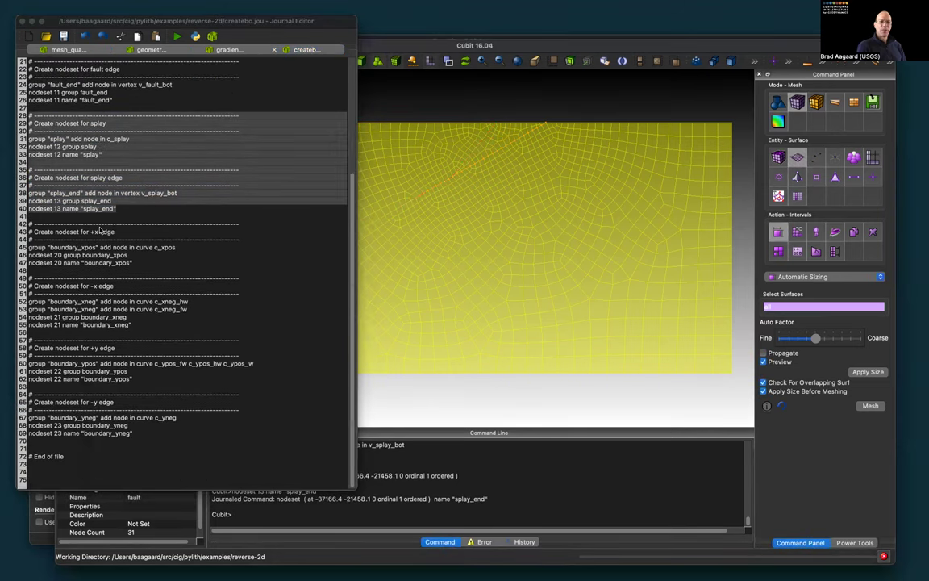
drag(32, 215, 136, 433)
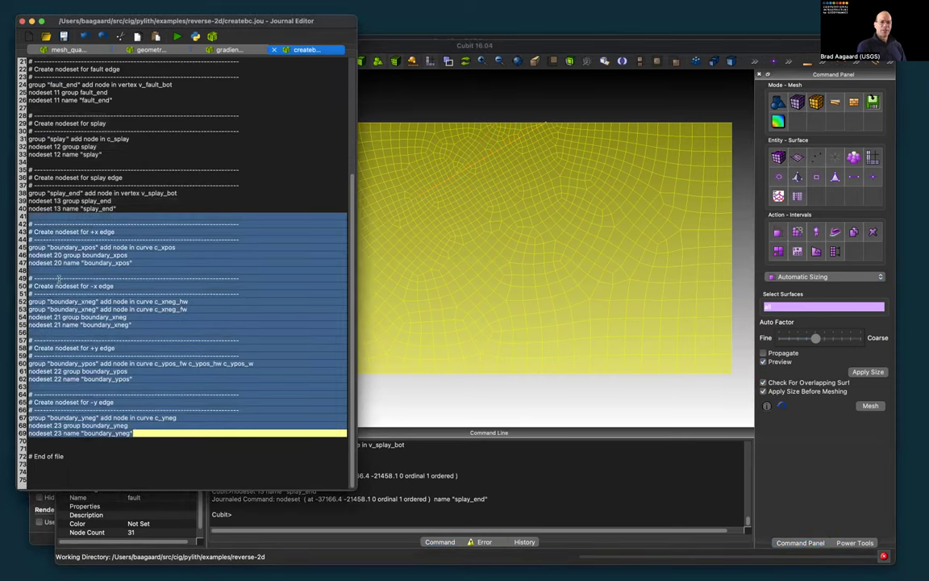
right_click(65, 226)
click(81, 234)
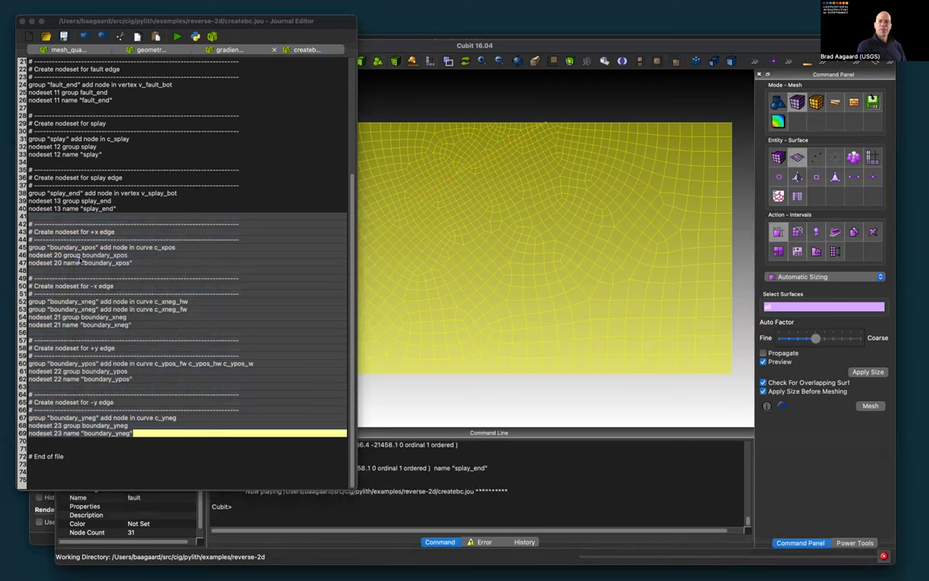
- Hide the mesh display and highlight the fault, fault_end, splay and splay_end nodesets in turn to check their locations
click(383, 95)
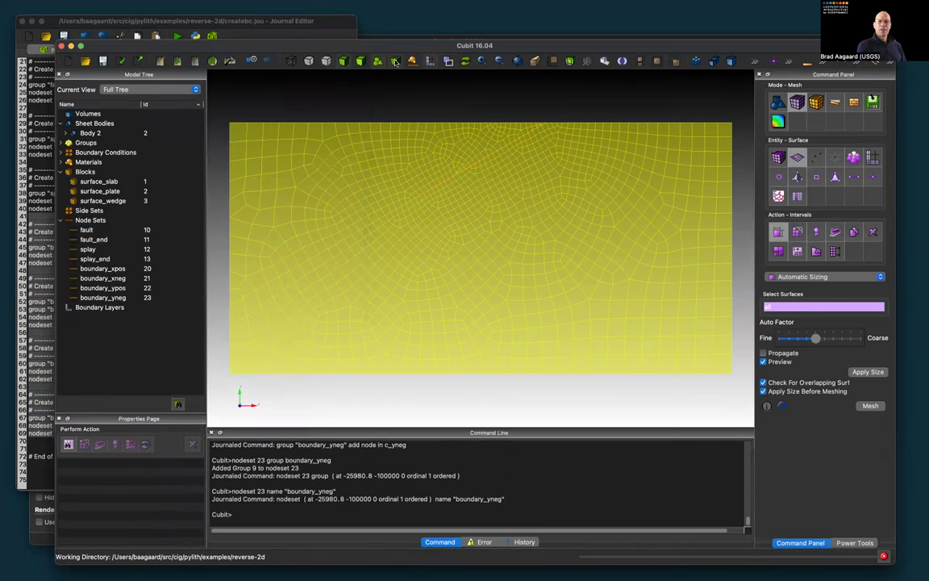
click(394, 62)
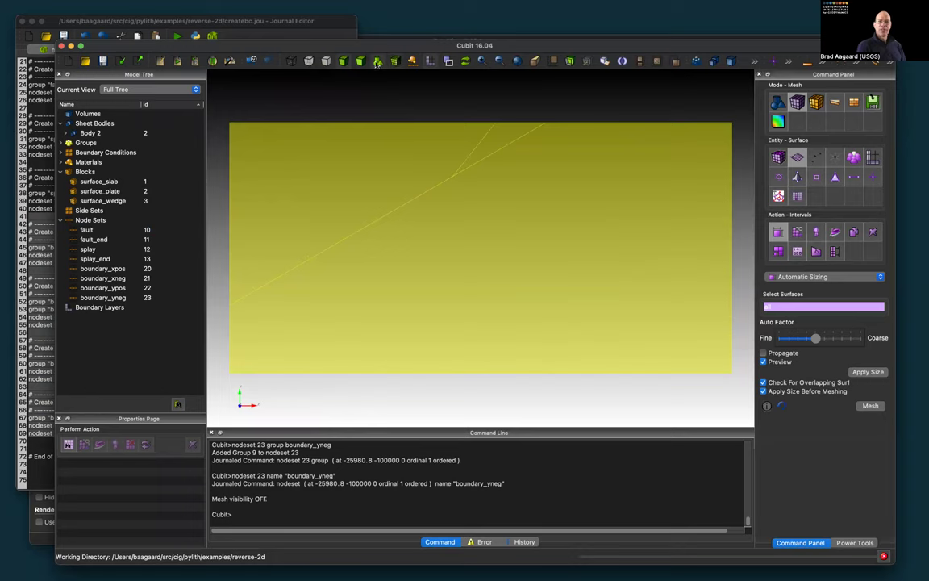
click(86, 230)
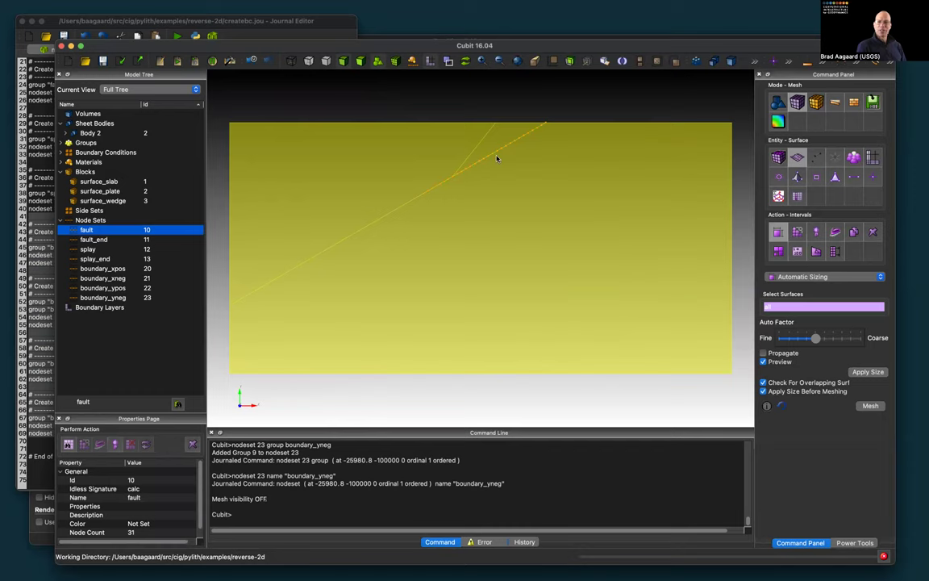
click(94, 239)
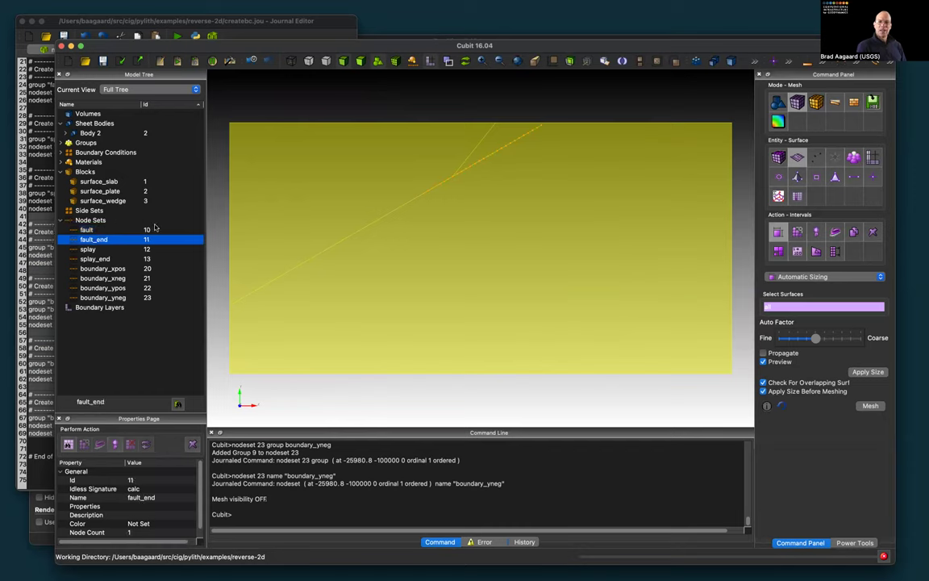
click(87, 248)
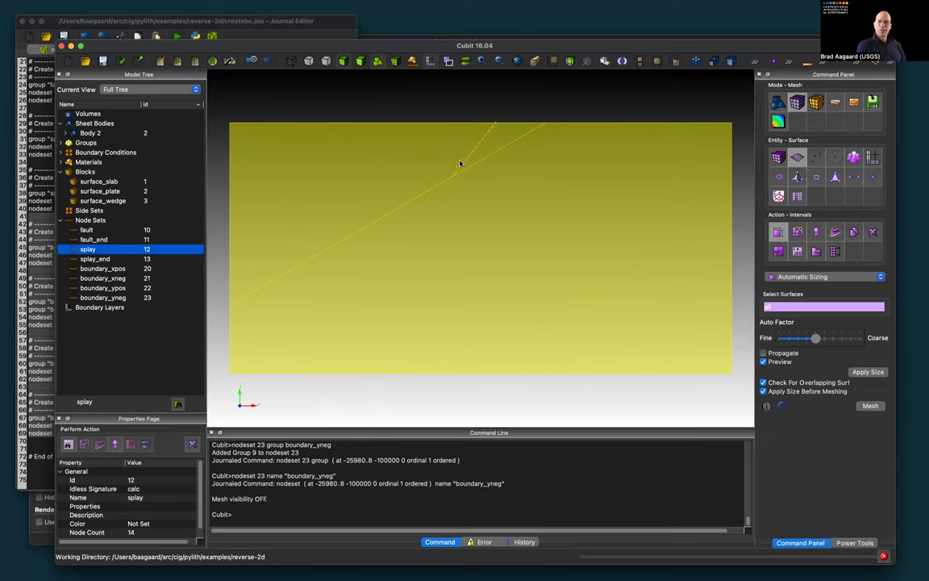
click(116, 258)
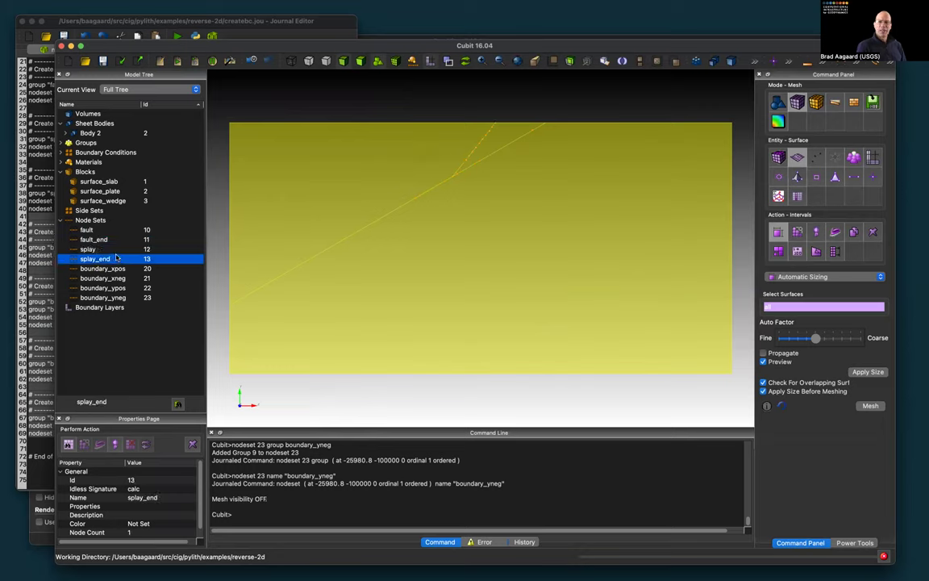
- Highlight the boundary_xpos, boundary_xneg, boundary_ypos and boundary_yneg nodesets in turn to check which edges they cover
click(107, 268)
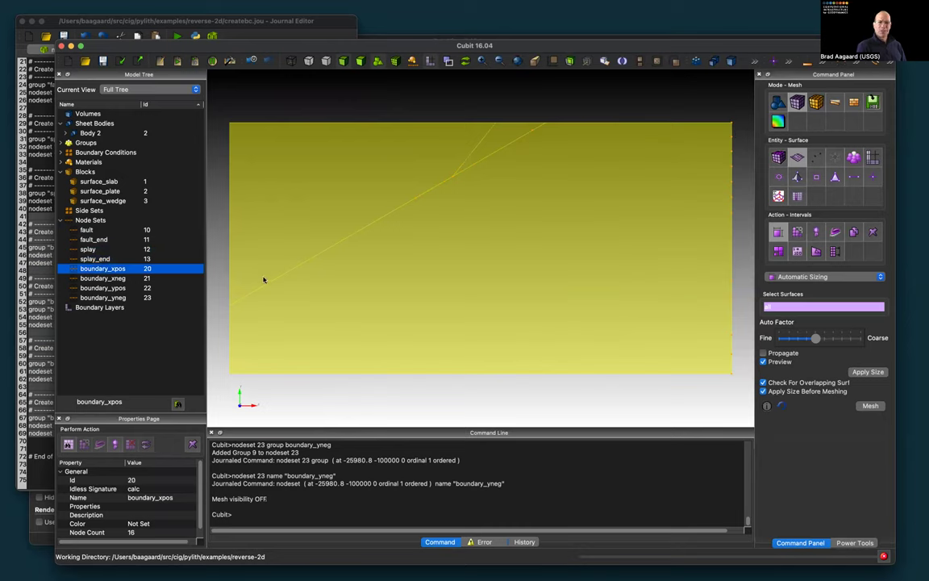
click(113, 277)
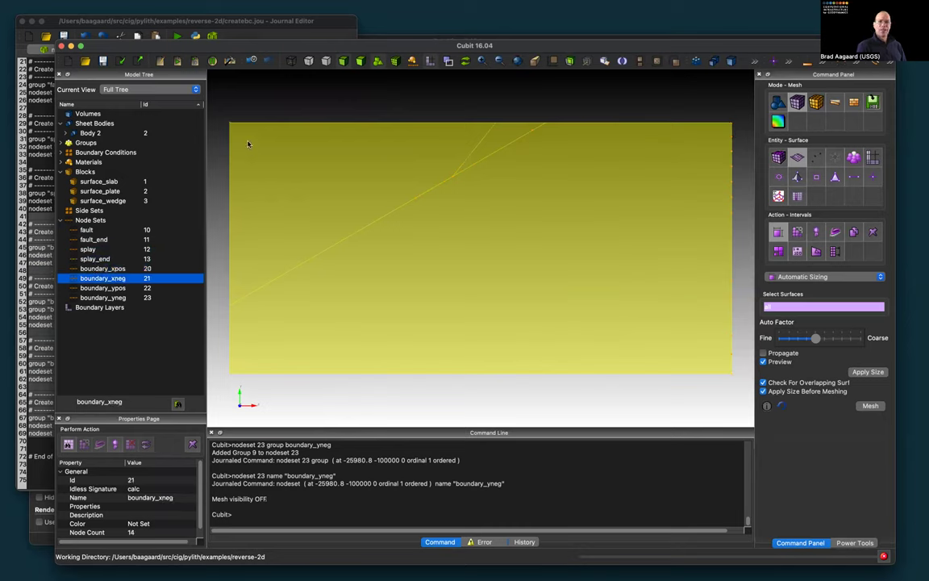
click(121, 288)
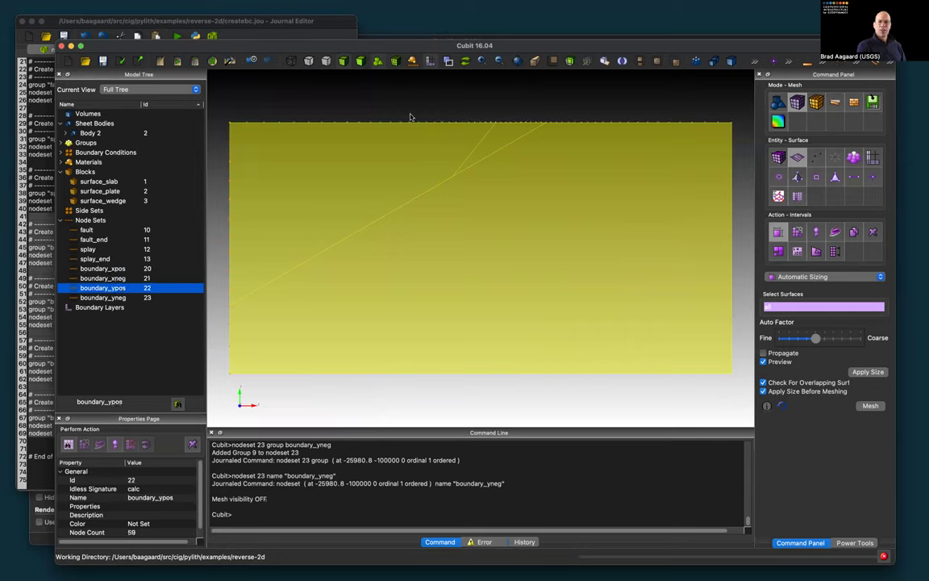
click(102, 298)
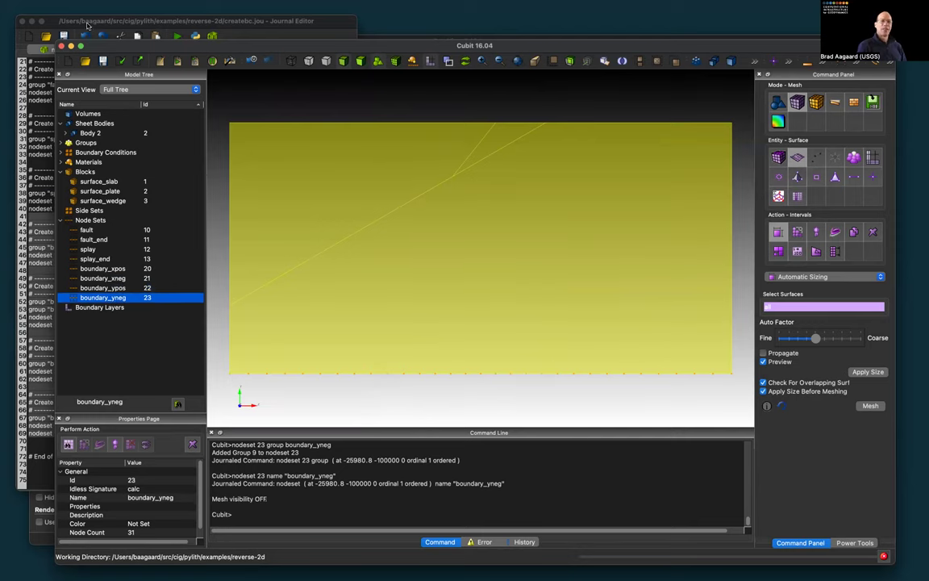
- Export the mesh as mesh_quad.exo with dimension 2 and overwrite by playing the export command in mesh_quad.jou
click(79, 21)
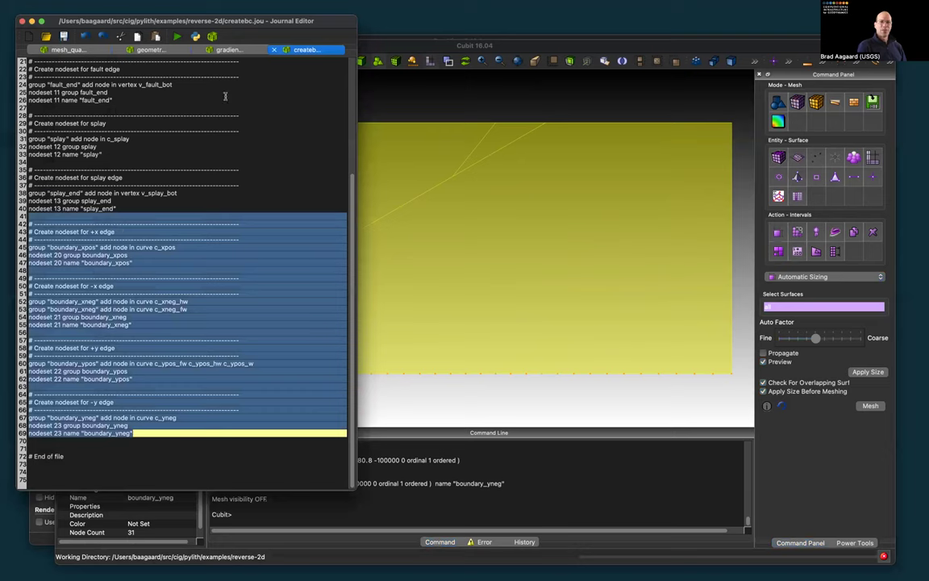
click(60, 49)
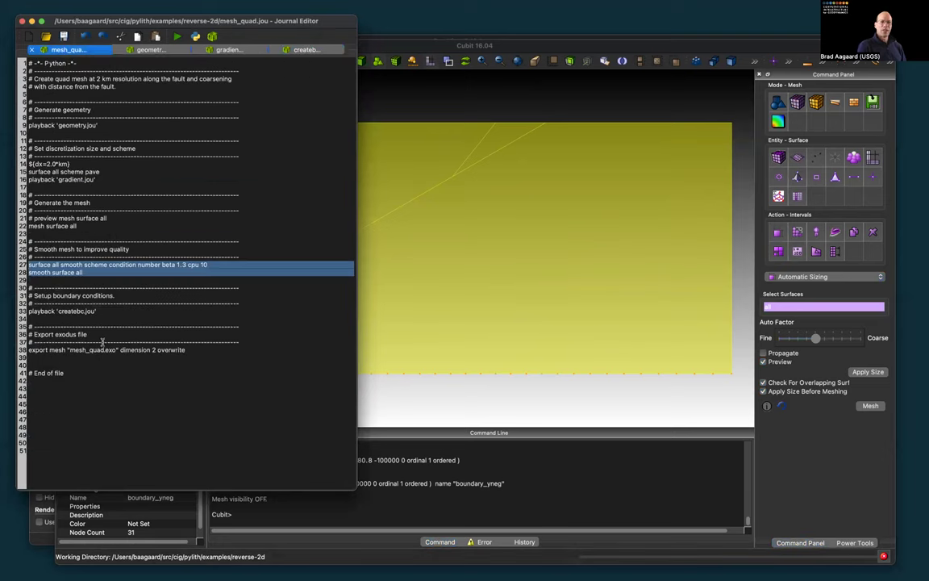
drag(186, 350, 27, 351)
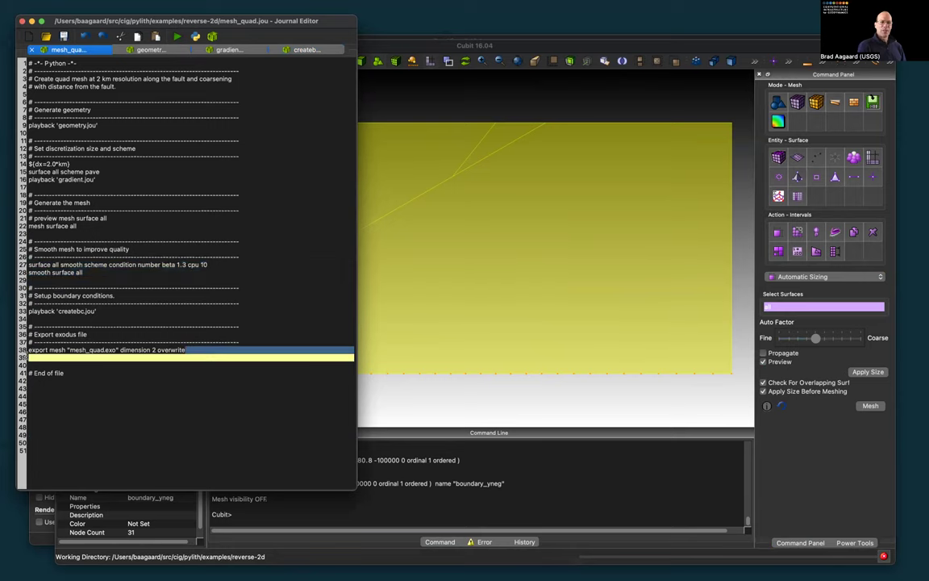
right_click(51, 350)
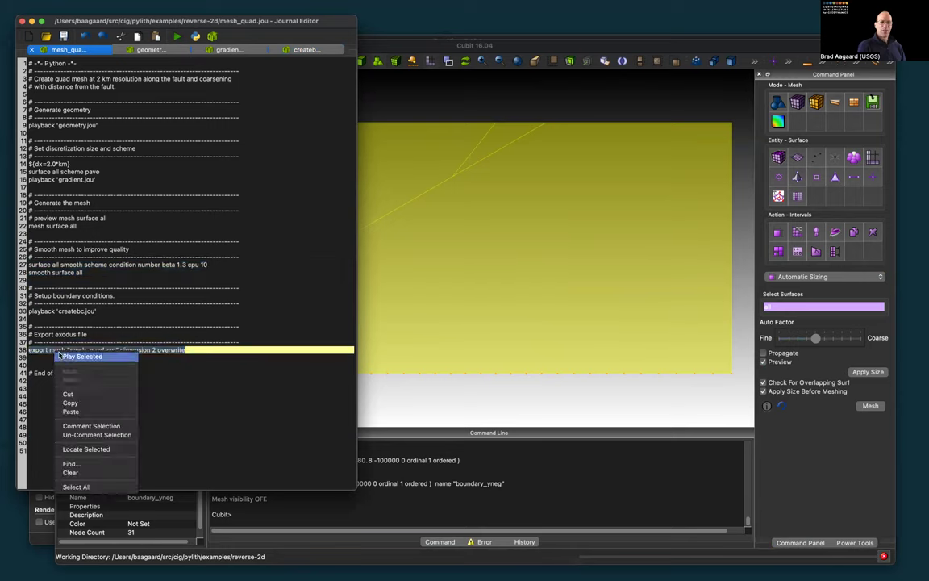
click(89, 357)
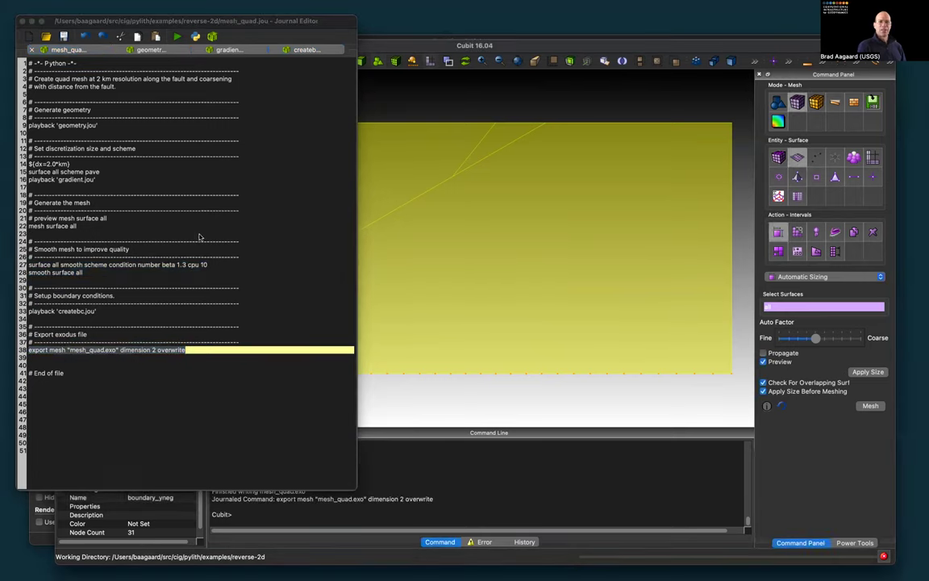
- Play the entire mesh_quad.jou journal to regenerate the model, and turn the mesh display on
click(166, 69)
click(177, 37)
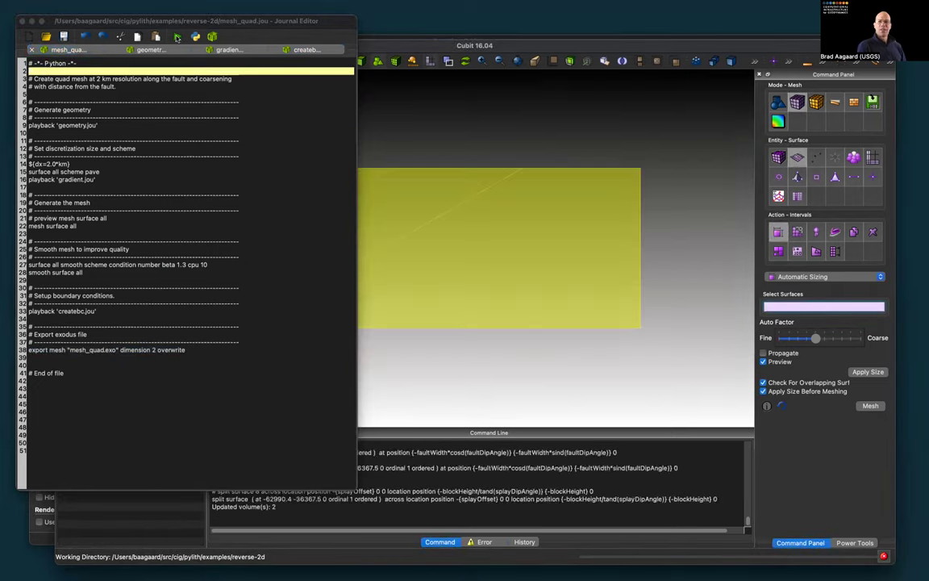
click(436, 114)
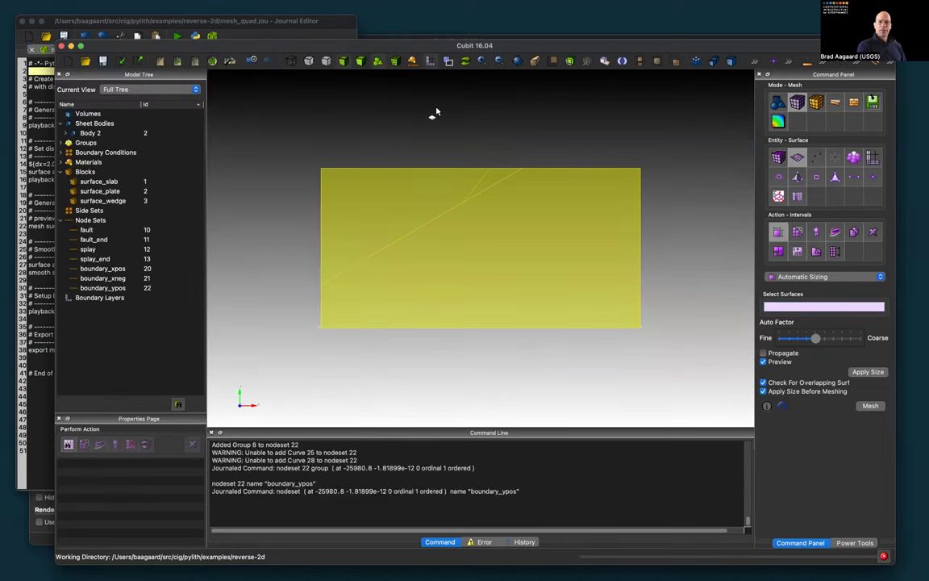
click(394, 63)
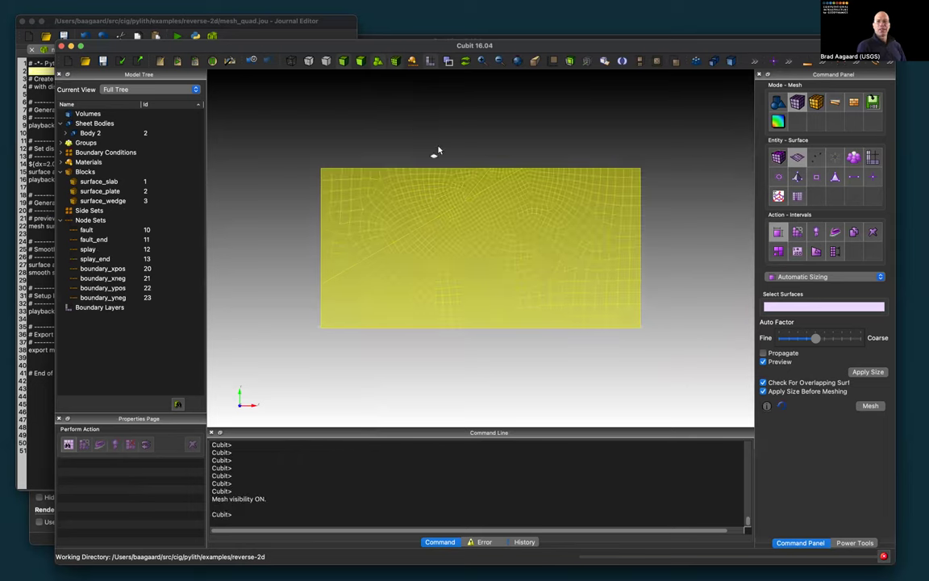
drag(450, 162, 428, 178)
scroll(428, 177, up, 3)
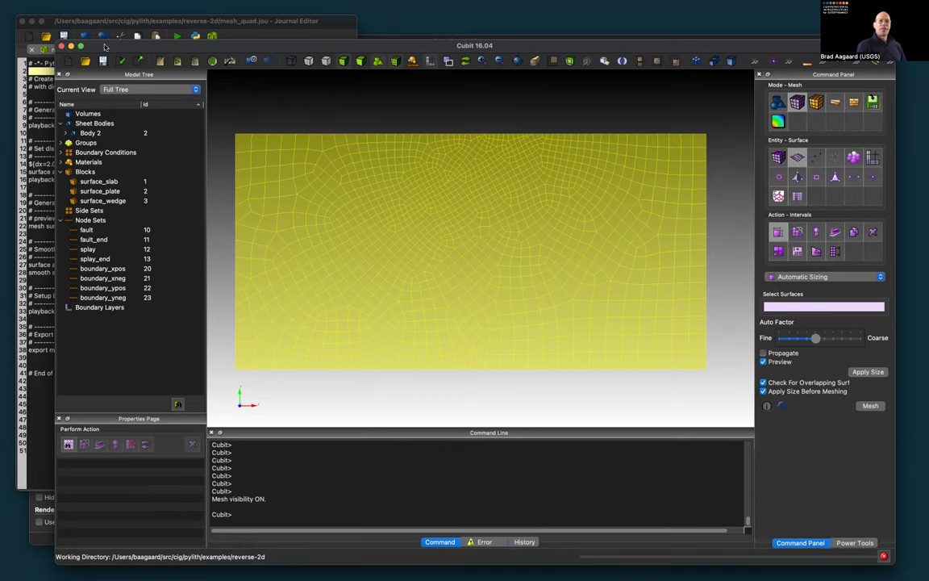
- Close Cubit without saving the changes and switch to the tutorial PDF, showing the slide 'Cubit: Creating the finite-element mesh'
drag(104, 47, 103, 30)
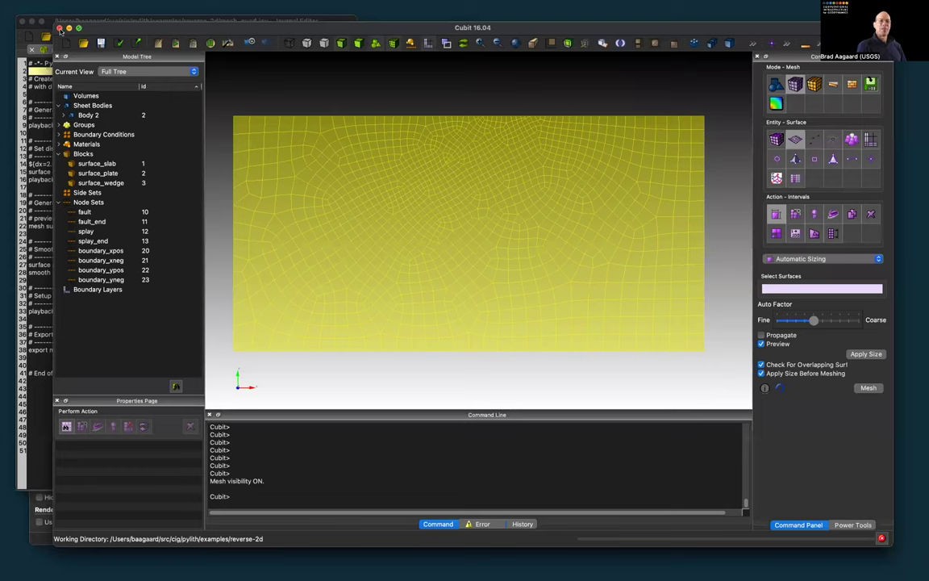
click(60, 30)
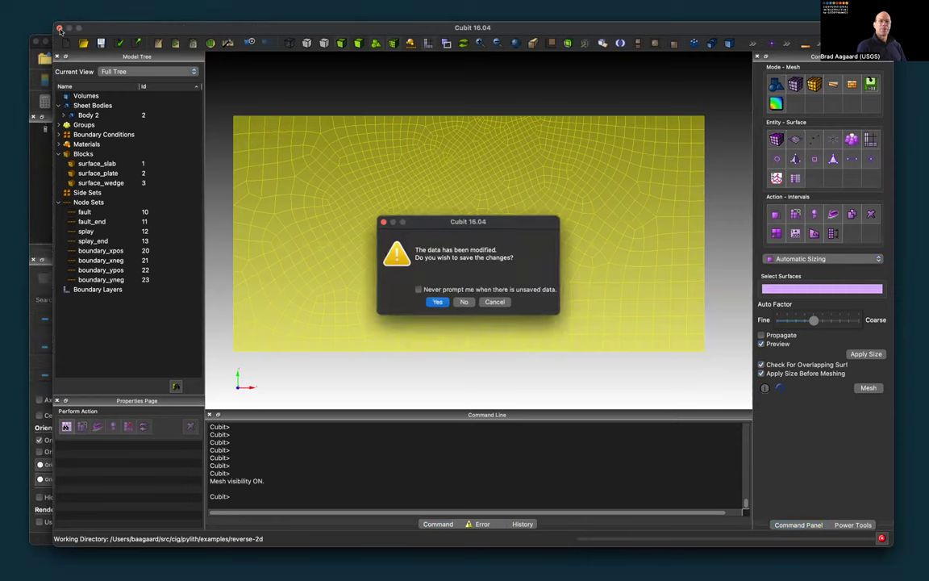
click(465, 303)
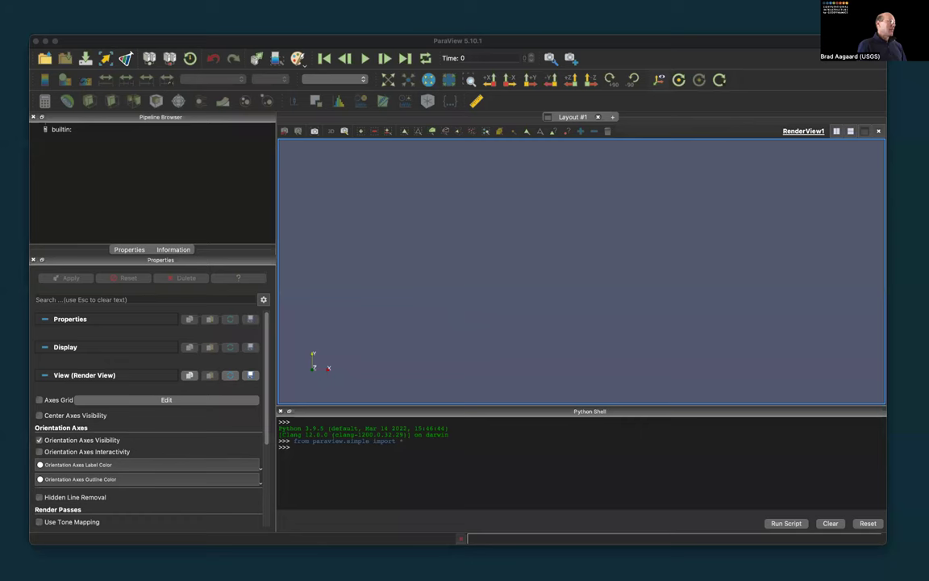
key(super+Tab)
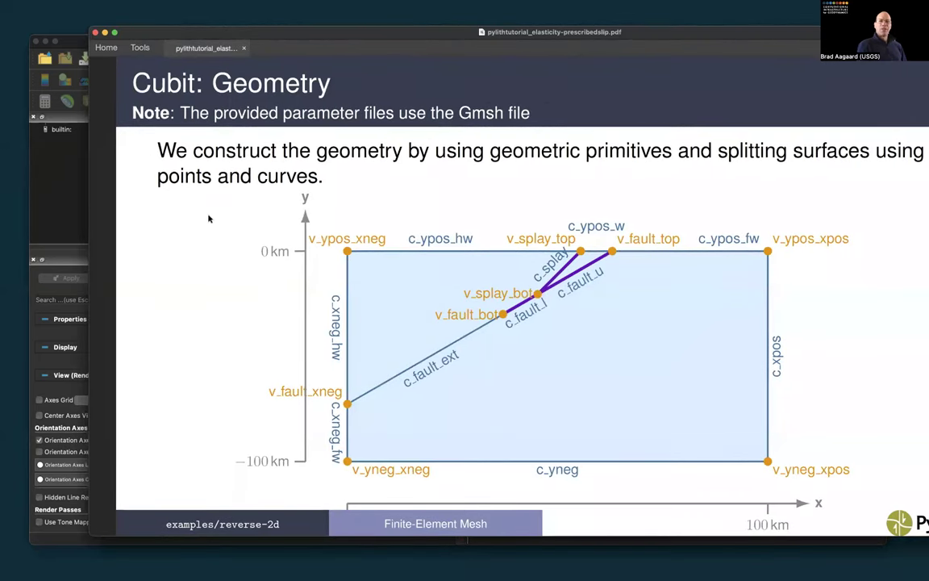
key(Right)
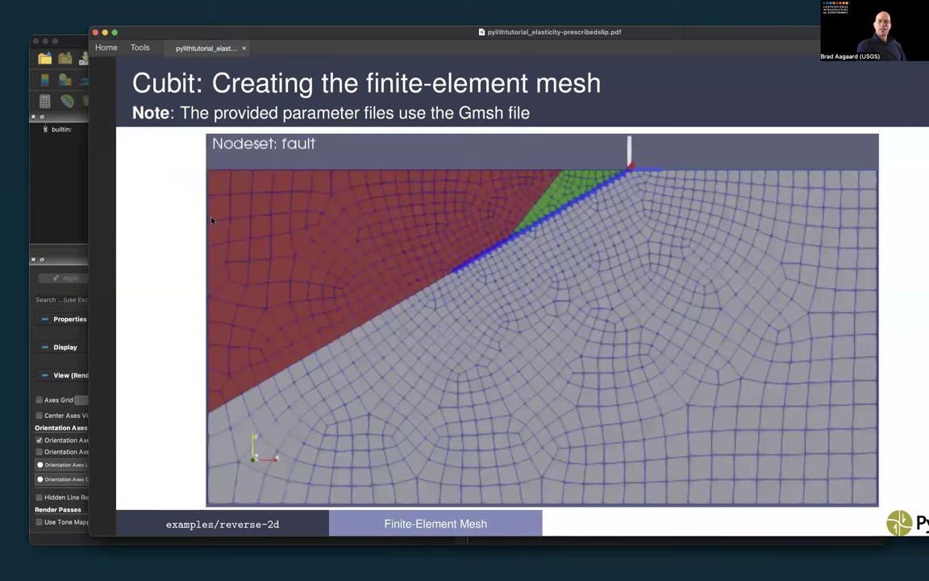
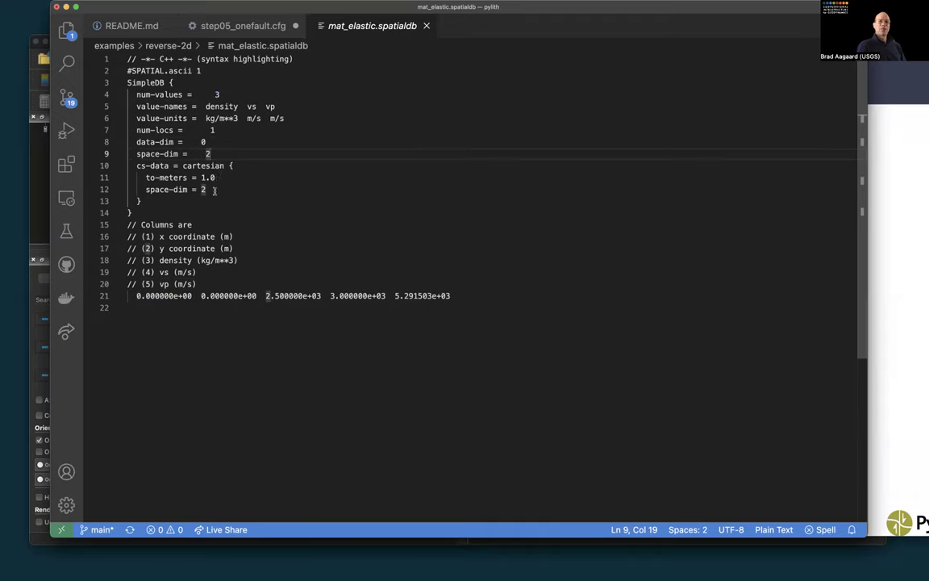
- Examine the to-meters setting and the x and y coordinate columns of the data row in mat_elastic.spatialdb
click(220, 177)
key(shift+Left)
key(shift+Left)
key(shift+Left)
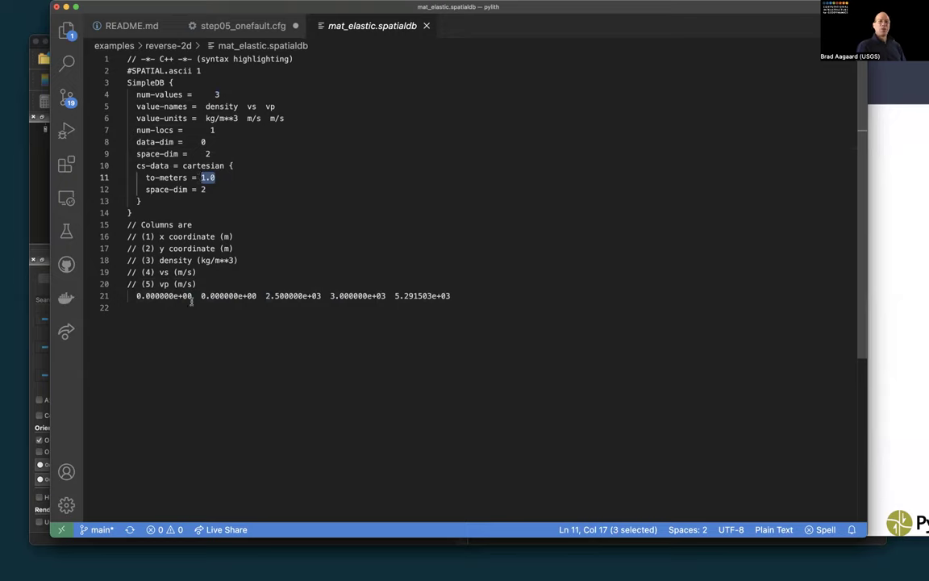
drag(256, 296, 133, 295)
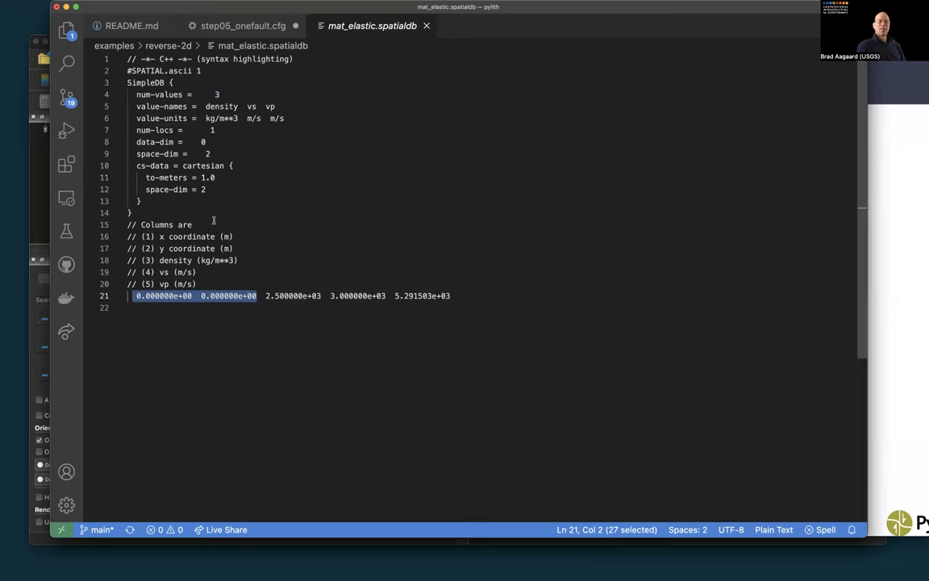
click(228, 177)
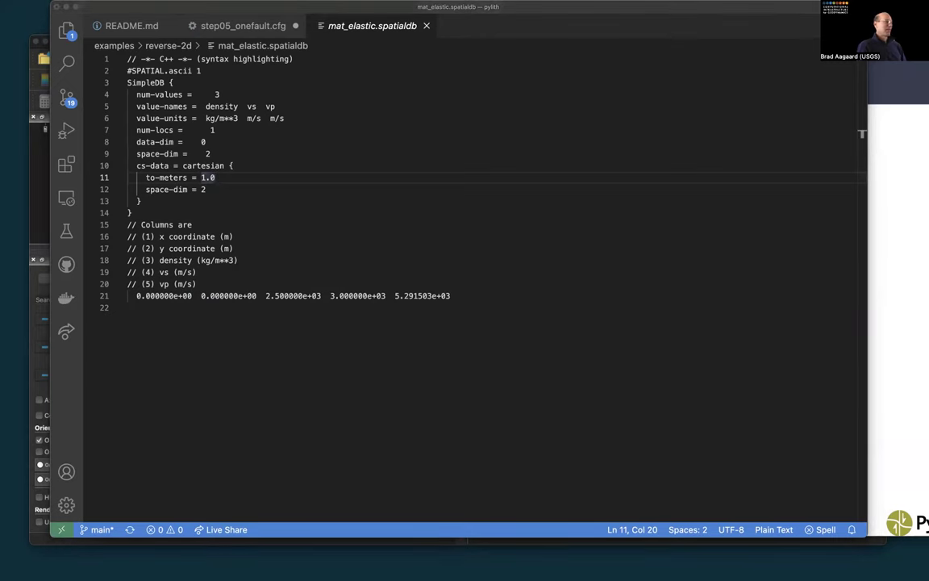
- Switch to the terminal and run the PyLith simulation with step05_onefault.cfg in the reverse-2d directory
key(super+Tab)
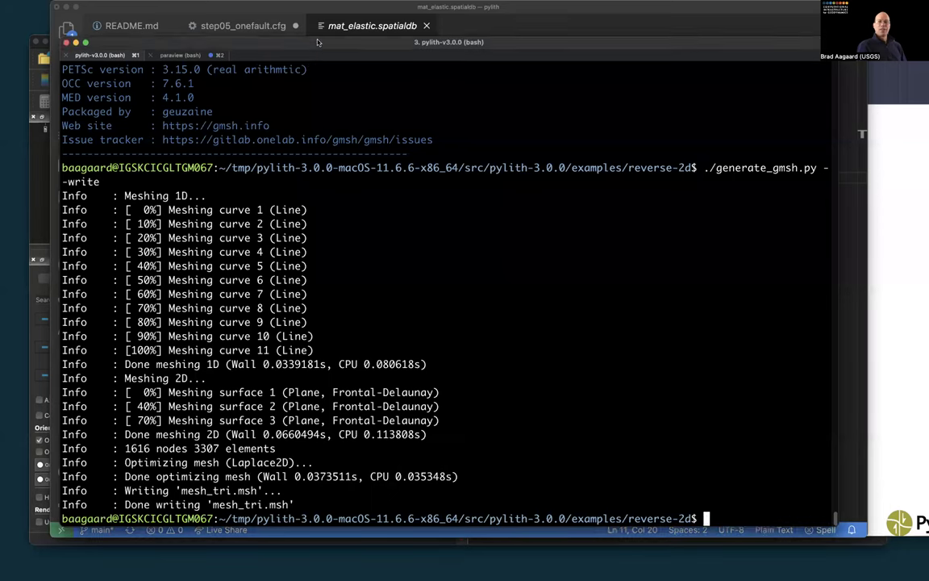
text(pylith step05)
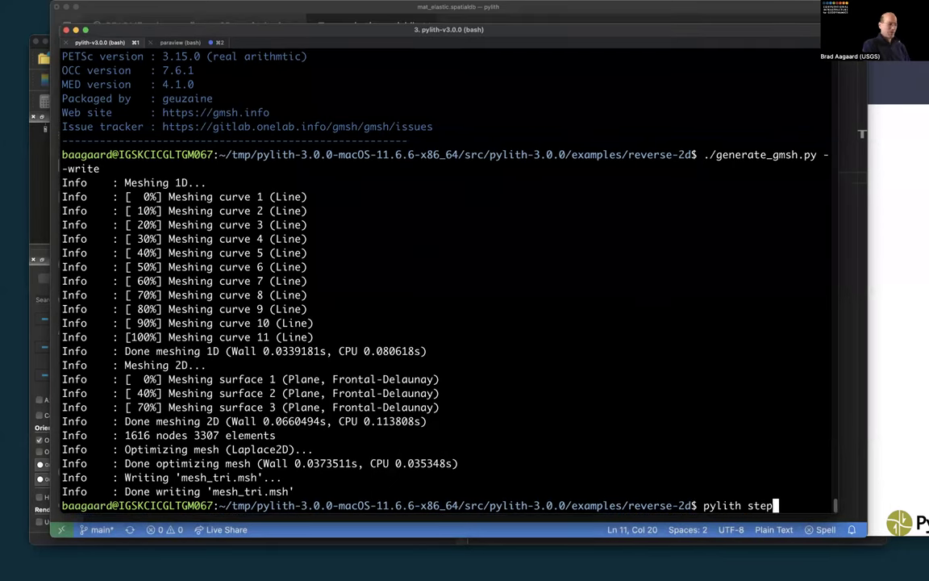
key(Tab)
key(Return)
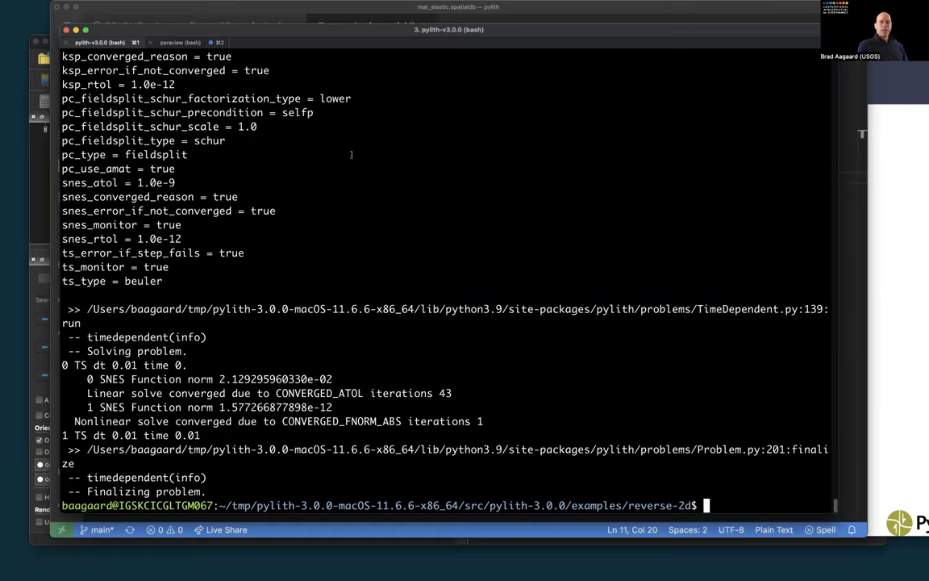
- Examine the start of the simulation output, highlighting the lines on reading the finite-element mesh and the domain bounding box
scroll(316, 139, up, 8)
scroll(350, 154, up, 15)
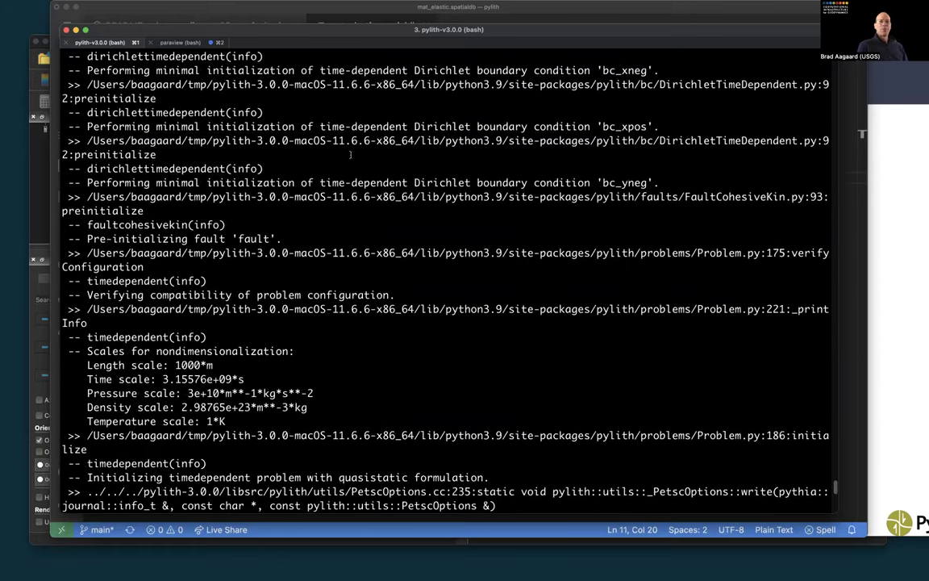
scroll(350, 154, up, 4)
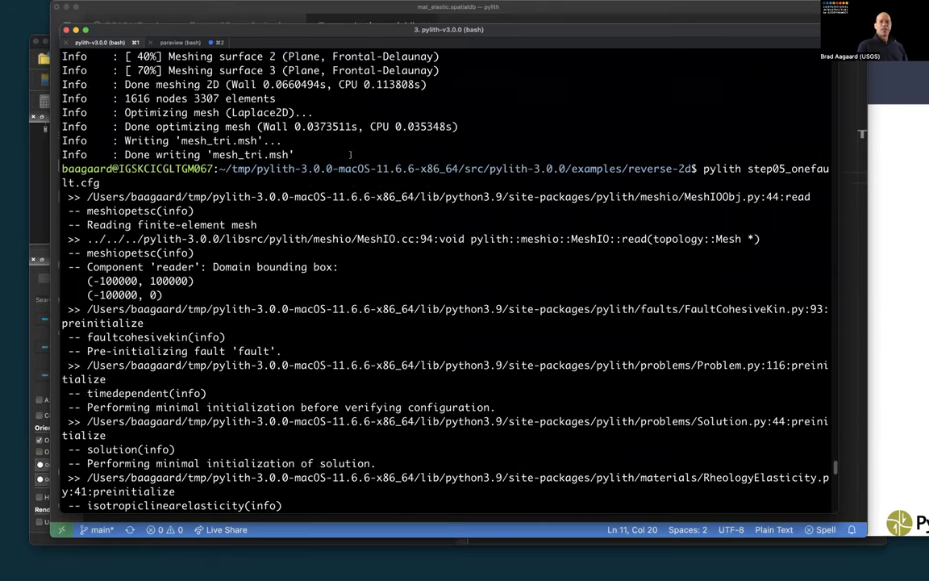
scroll(170, 165, down, 2)
drag(164, 171, 161, 253)
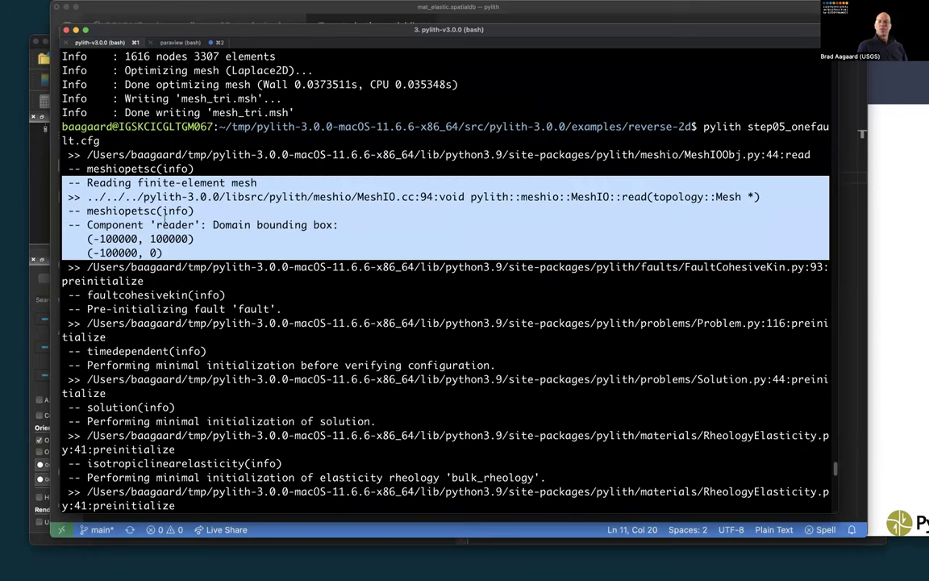
scroll(294, 216, down, 1)
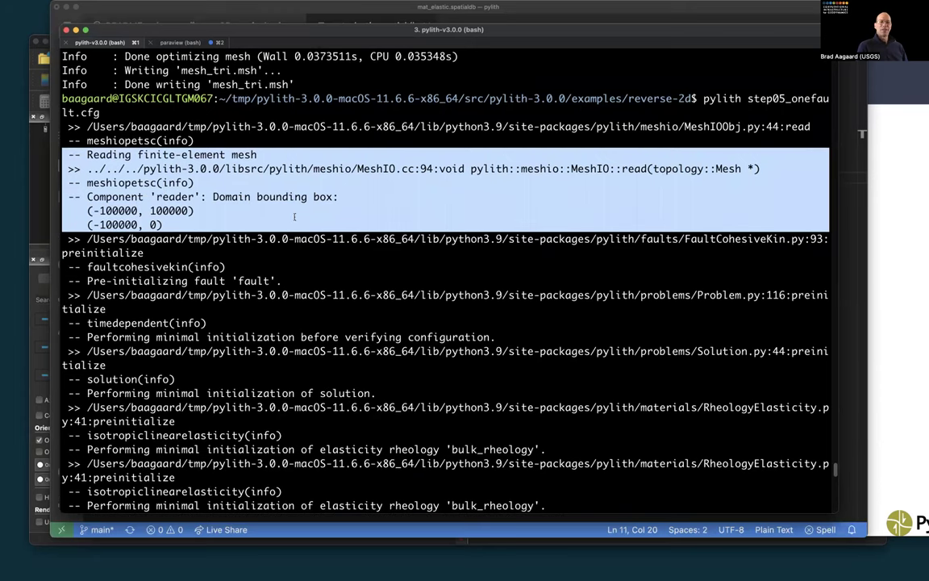
- Examine the output lines on pre-initializing the fault and on the minimal initialization of the solution
scroll(294, 216, down, 3)
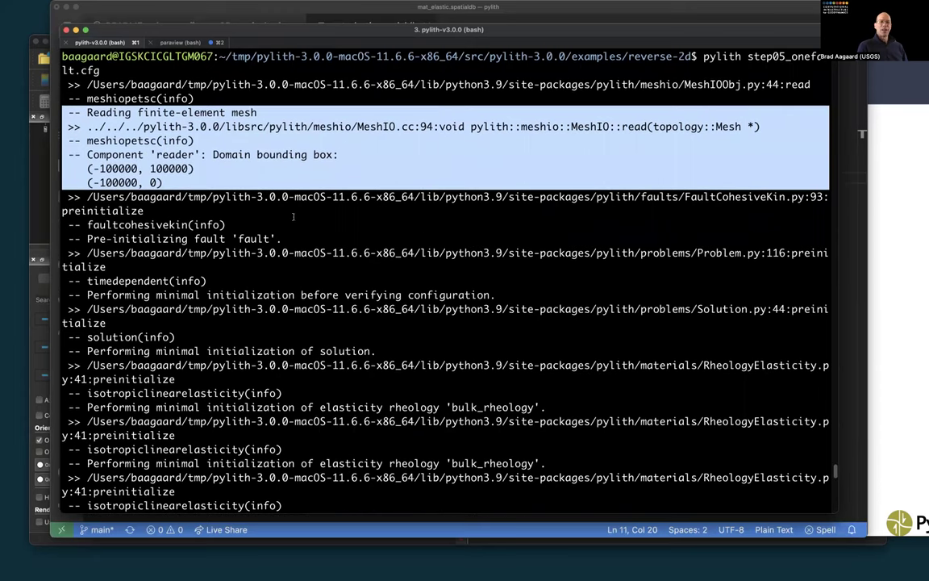
scroll(253, 212, down, 1)
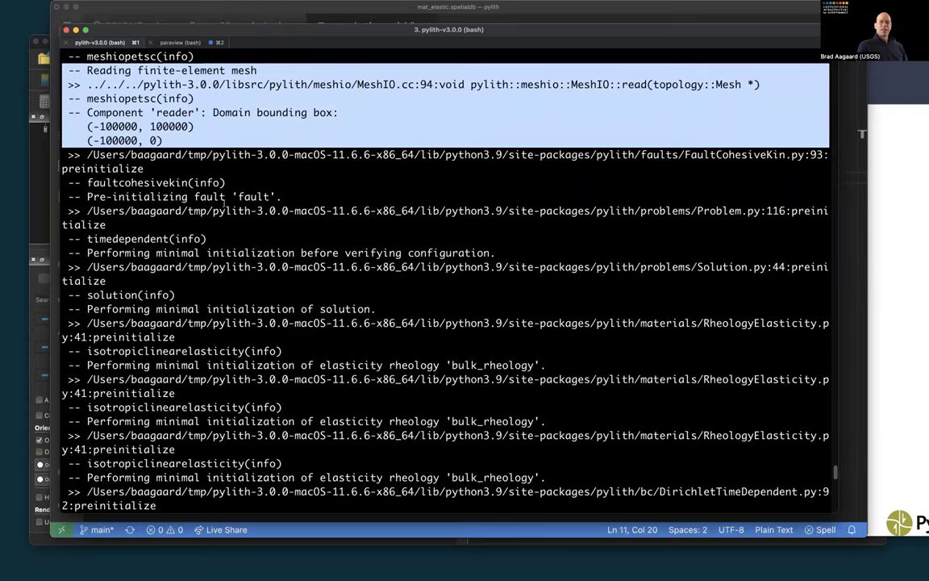
scroll(202, 183, down, 3)
double_click(181, 155)
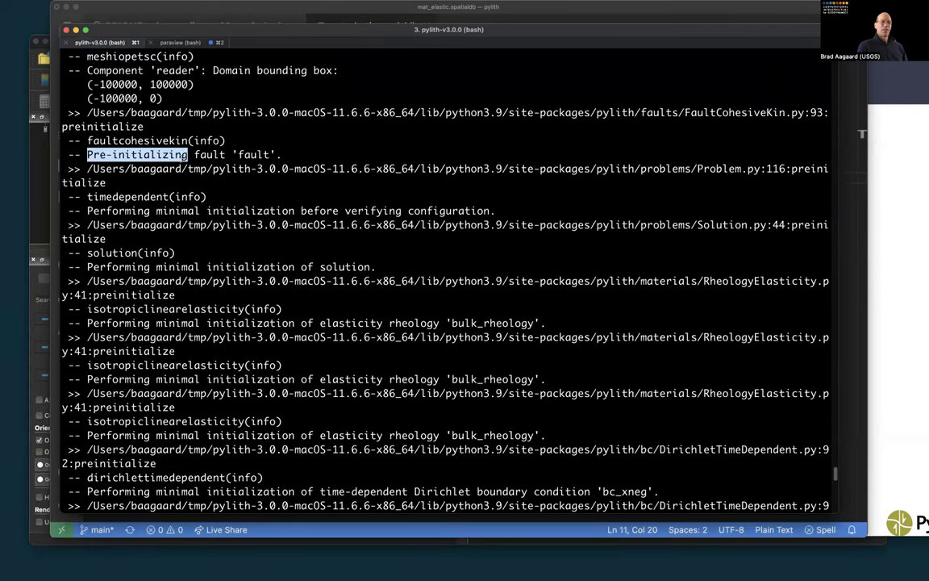
scroll(194, 168, down, 5)
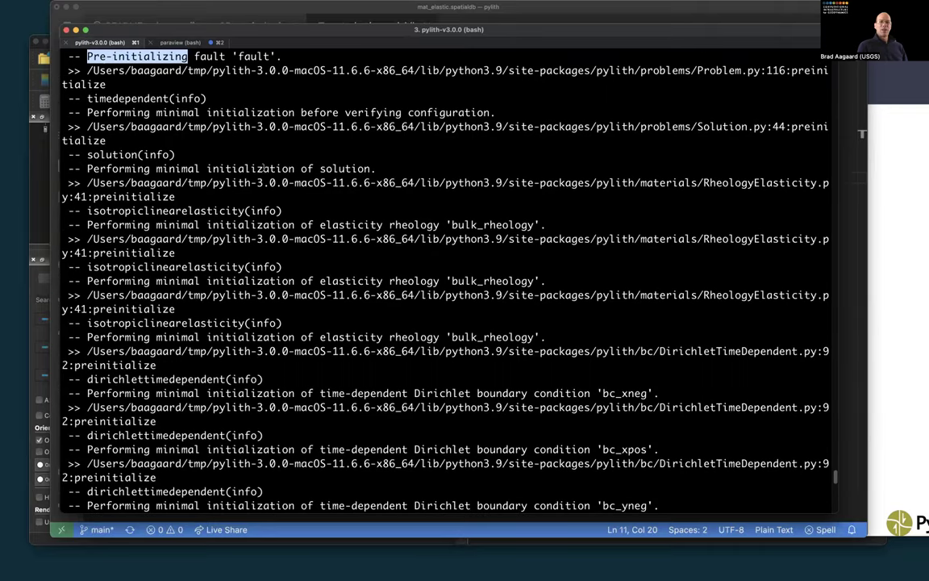
triple_click(264, 168)
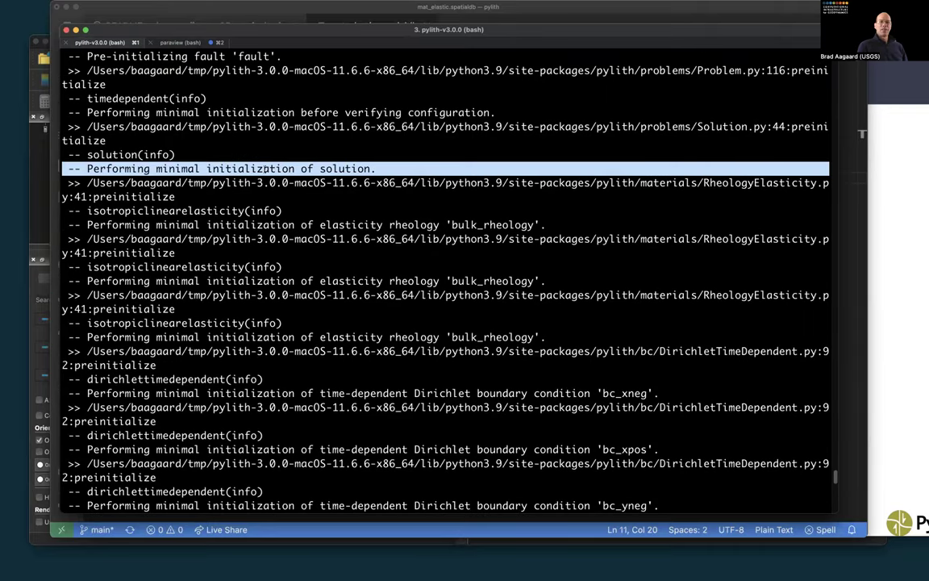
scroll(265, 167, down, 5)
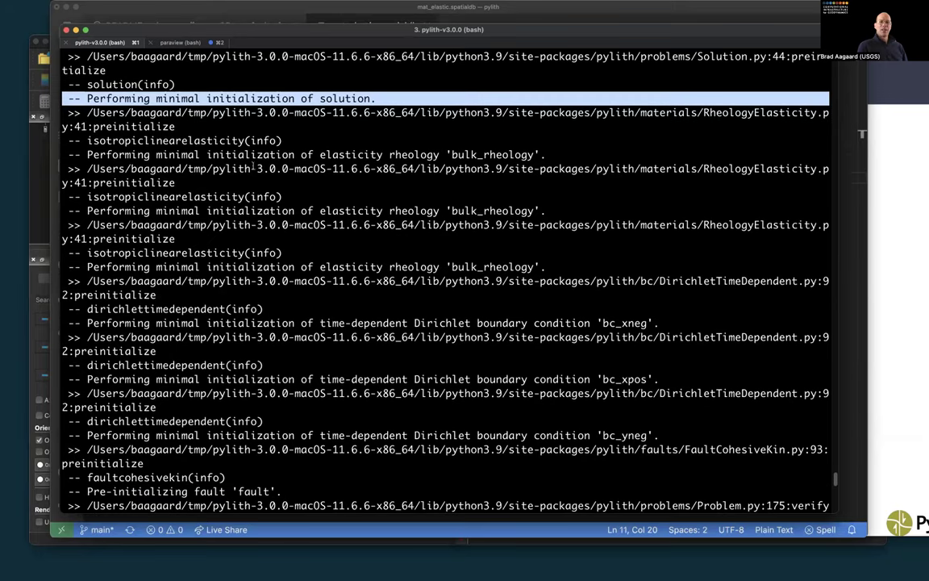
- Examine the initialization lines for the three 'bulk_rheology' elasticity rheologies and the Dirichlet boundary conditions bc_xneg, bc_xpos and bc_yneg
triple_click(322, 154)
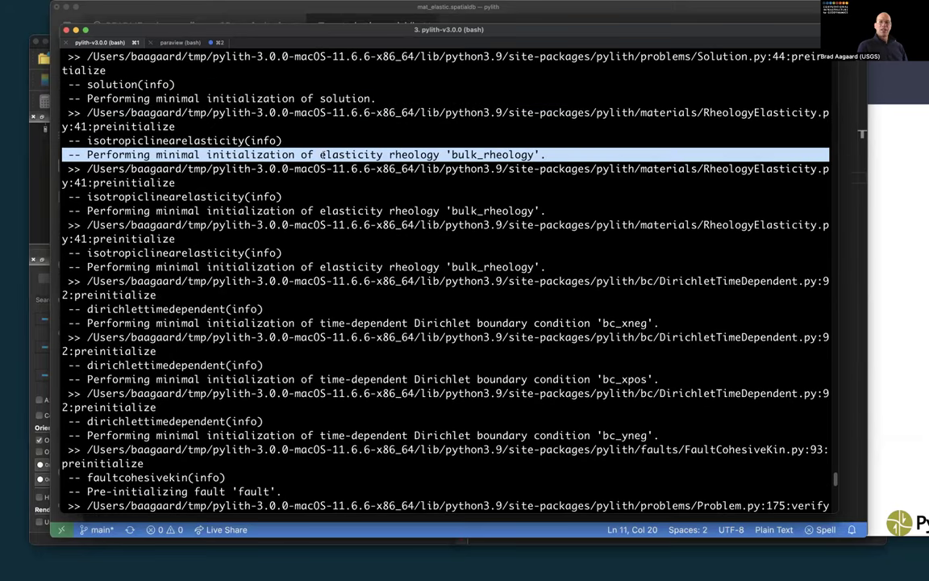
triple_click(334, 210)
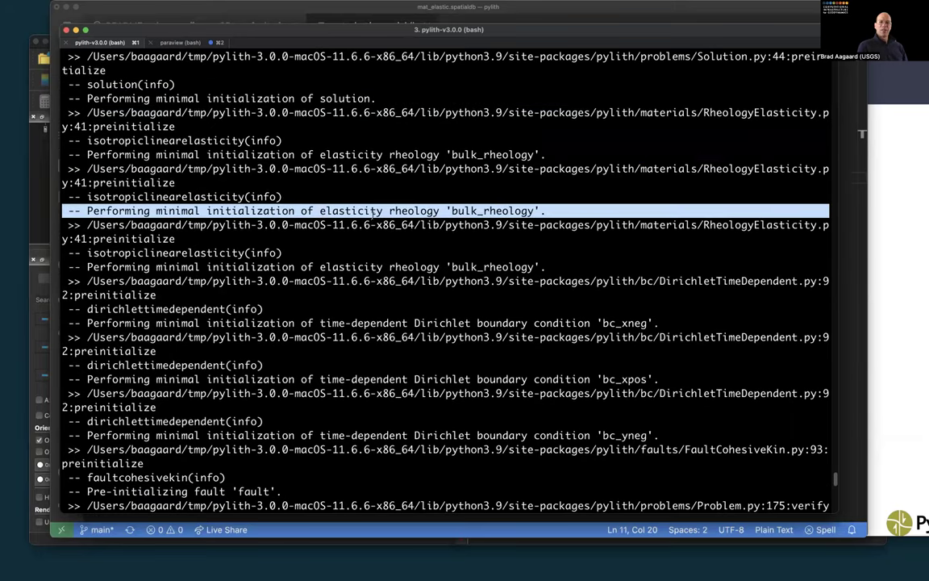
triple_click(379, 267)
scroll(376, 263, down, 5)
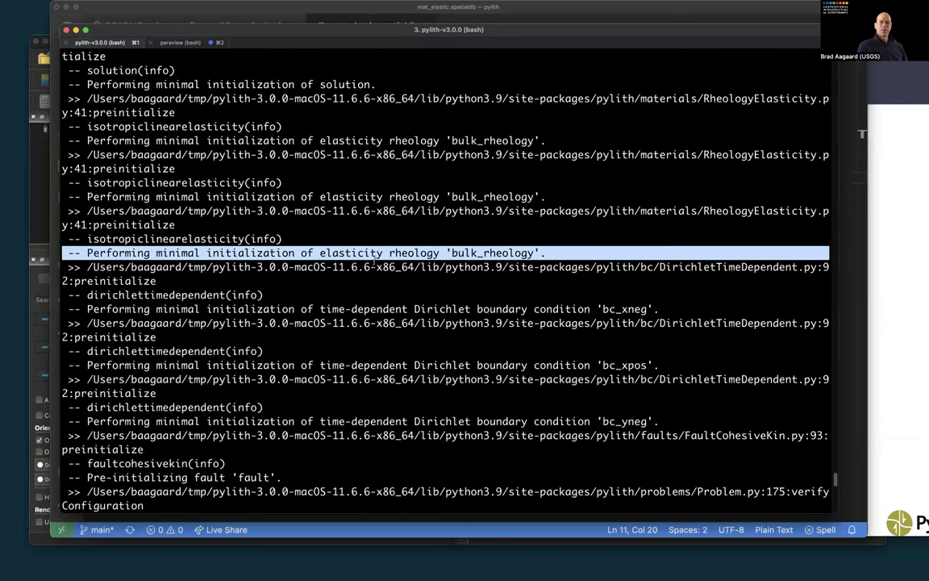
scroll(373, 260, down, 5)
triple_click(374, 184)
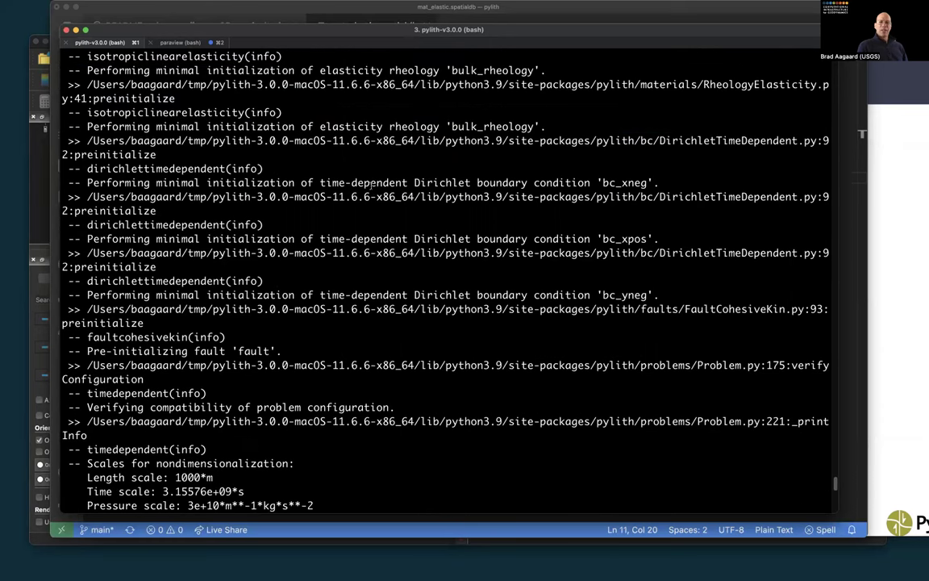
triple_click(363, 238)
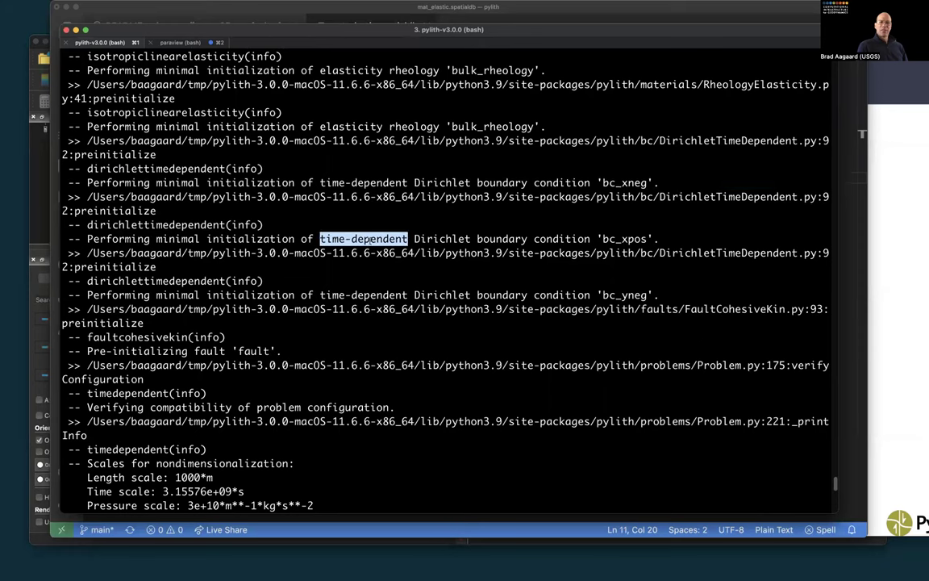
triple_click(353, 296)
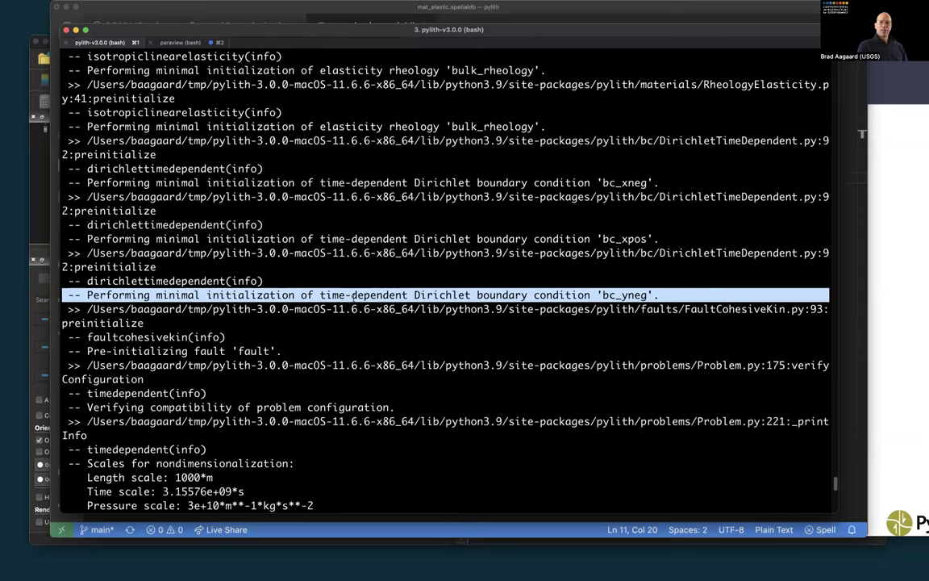
scroll(351, 294, down, 1)
scroll(352, 294, down, 4)
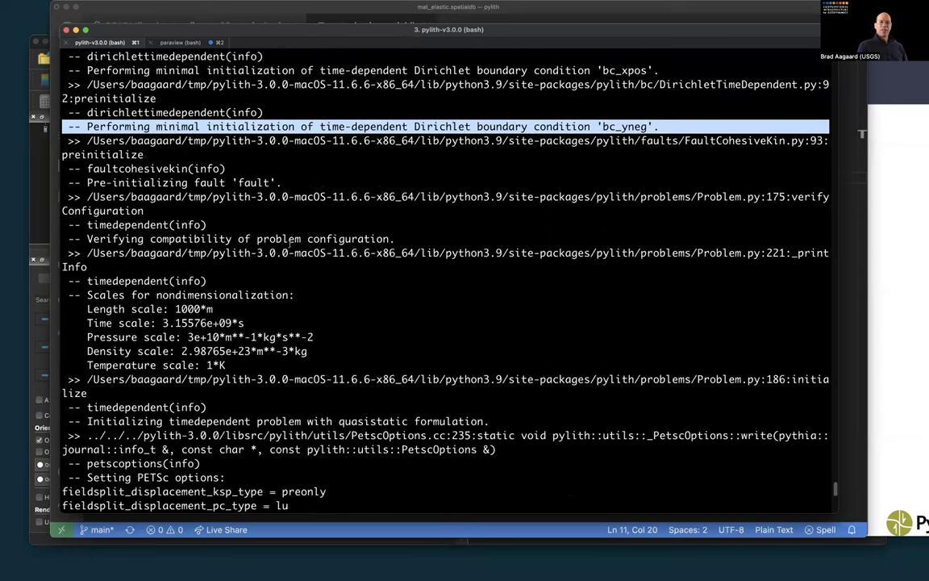
- Examine the configuration compatibility check and the nondimensionalization scales, highlighting the pressure and density scales
triple_click(246, 183)
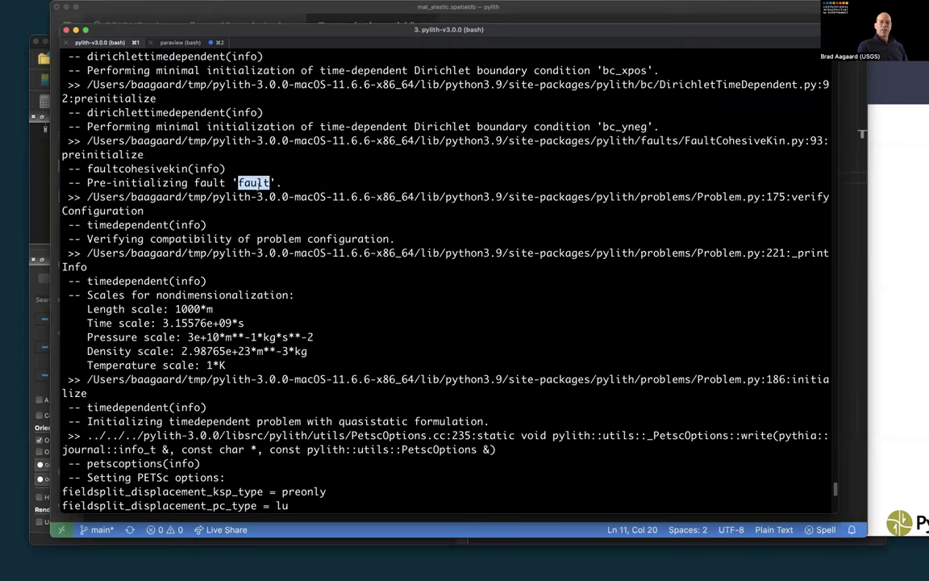
triple_click(280, 238)
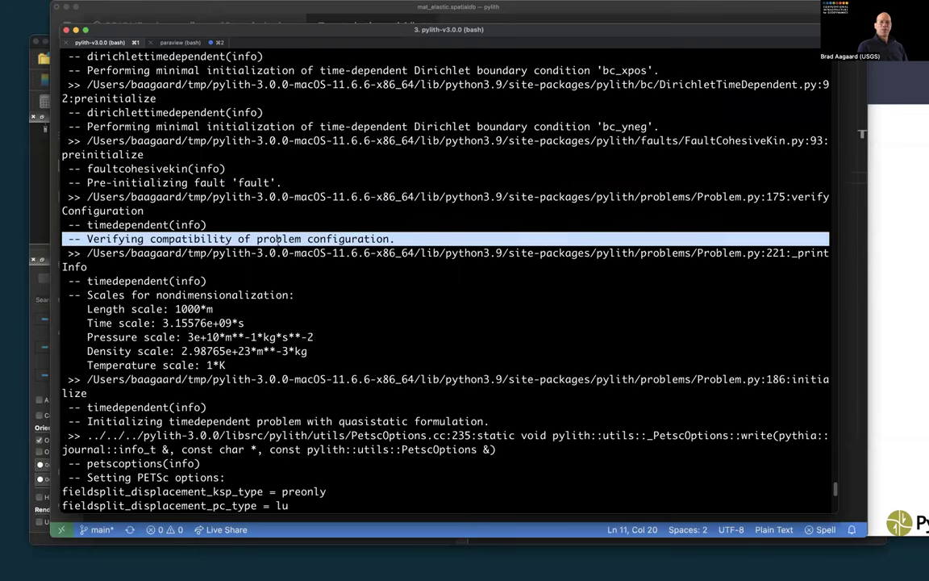
scroll(280, 238, down, 3)
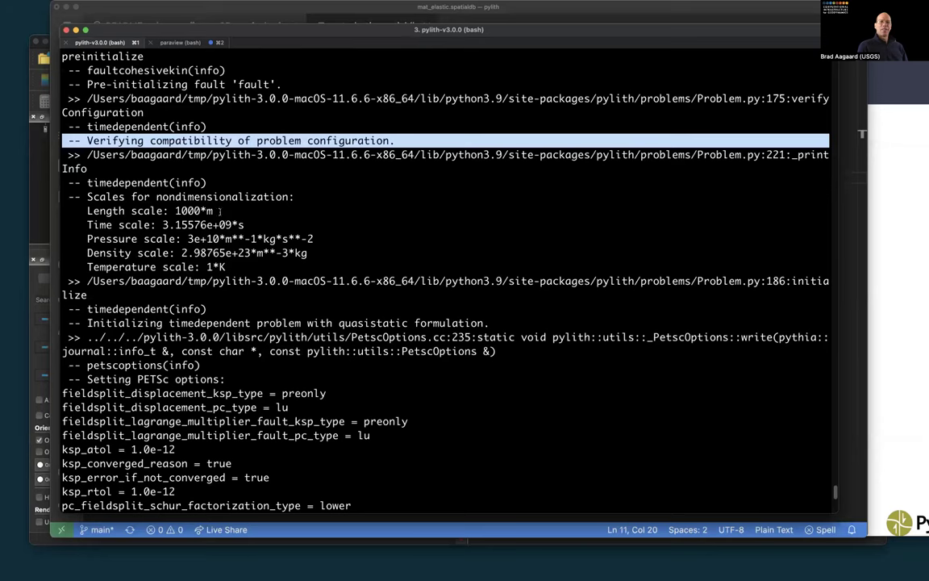
drag(199, 208, 210, 266)
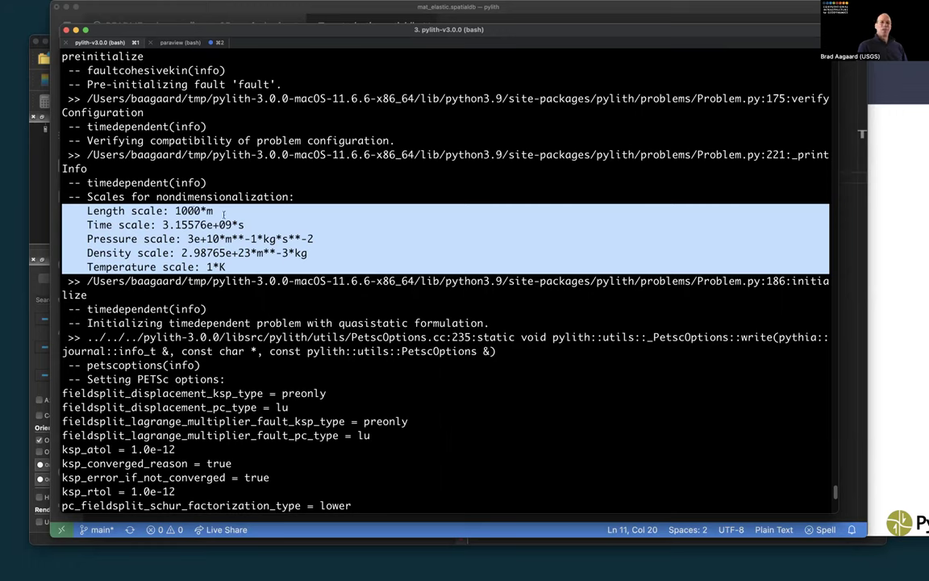
click(225, 216)
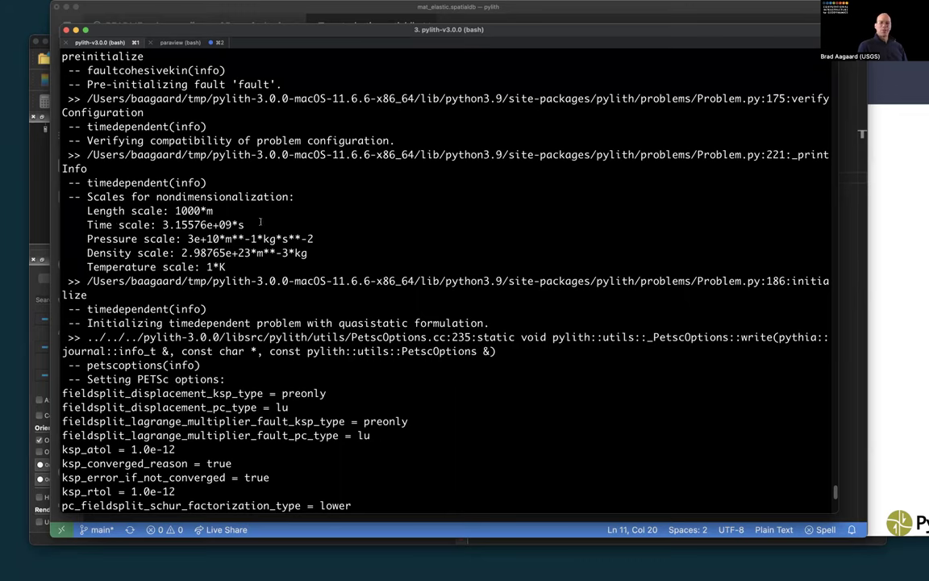
drag(219, 239, 187, 236)
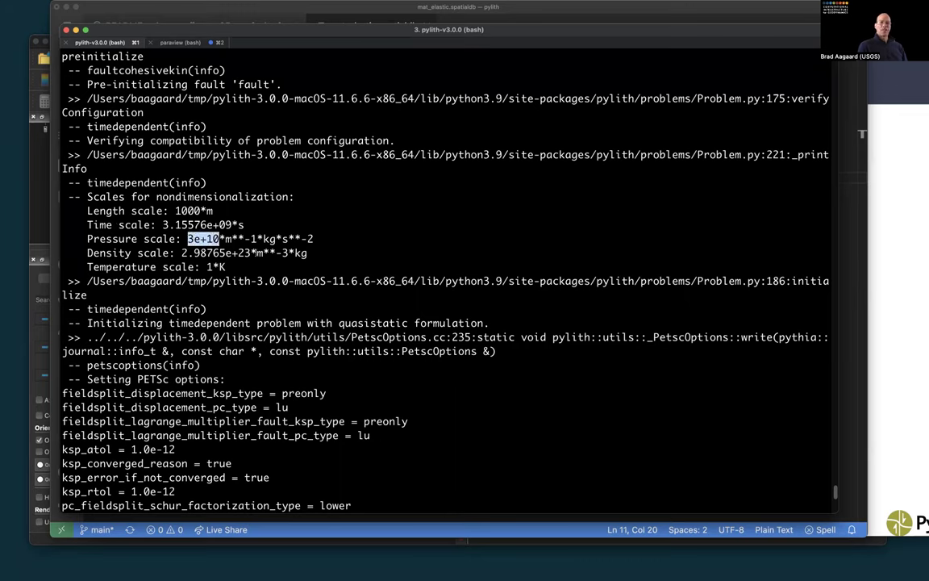
drag(250, 252, 181, 253)
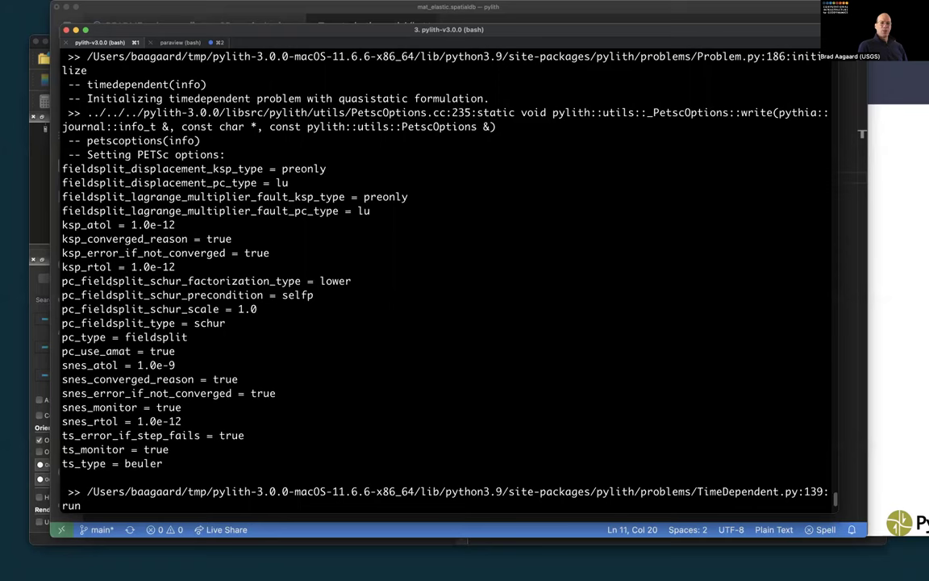
- Examine the PETSc fieldsplit and Schur preconditioner options, including the displacement and fault Lagrange multiplier settings
double_click(101, 281)
drag(101, 281, 114, 337)
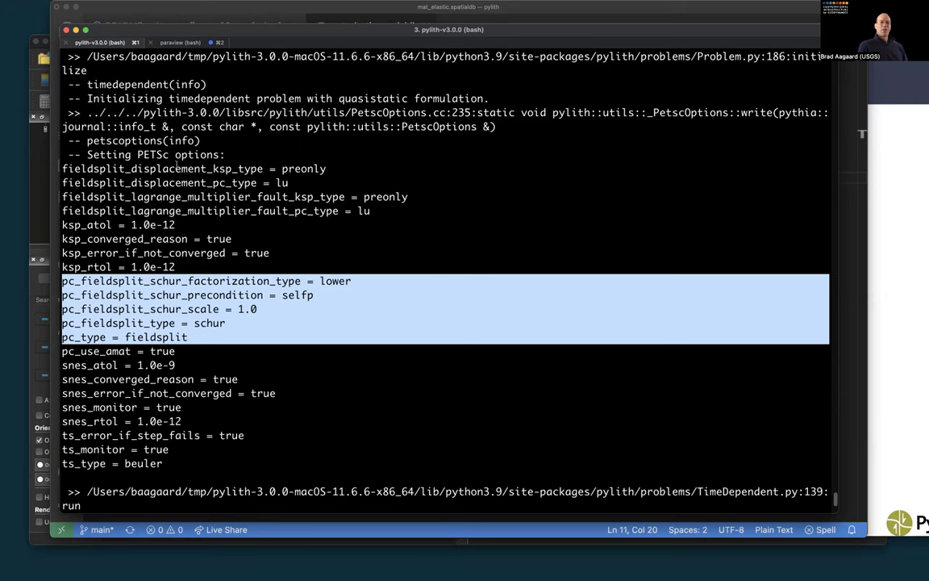
triple_click(176, 167)
drag(175, 167, 184, 211)
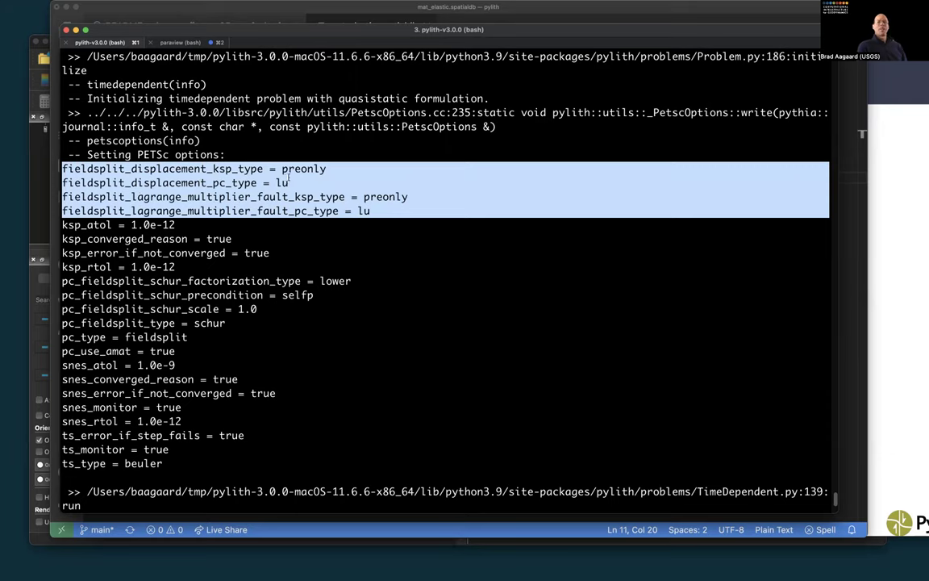
click(317, 169)
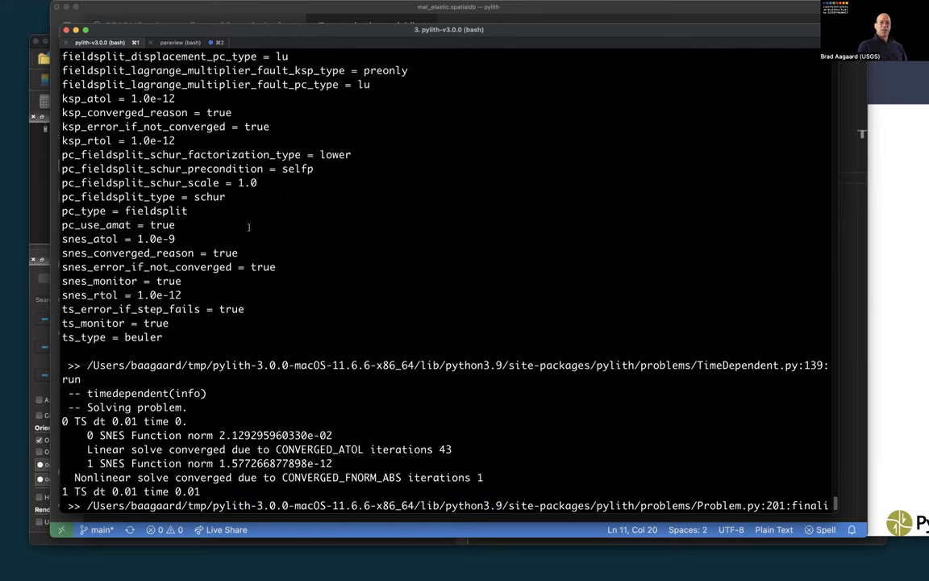
- Examine the PETSc linear (ksp) and nonlinear (snes) solver tolerance, convergence and monitor options
triple_click(117, 98)
drag(117, 98, 121, 139)
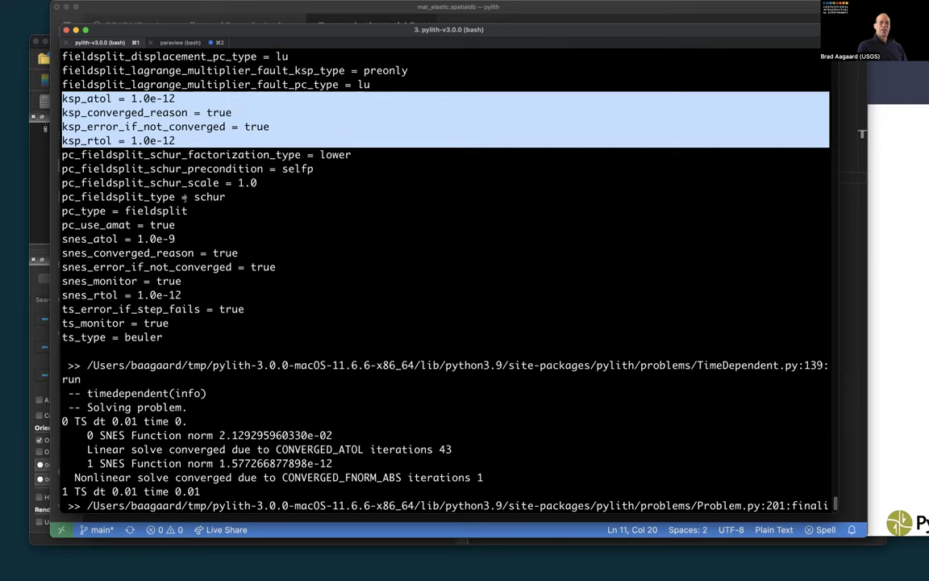
triple_click(183, 239)
drag(182, 239, 182, 295)
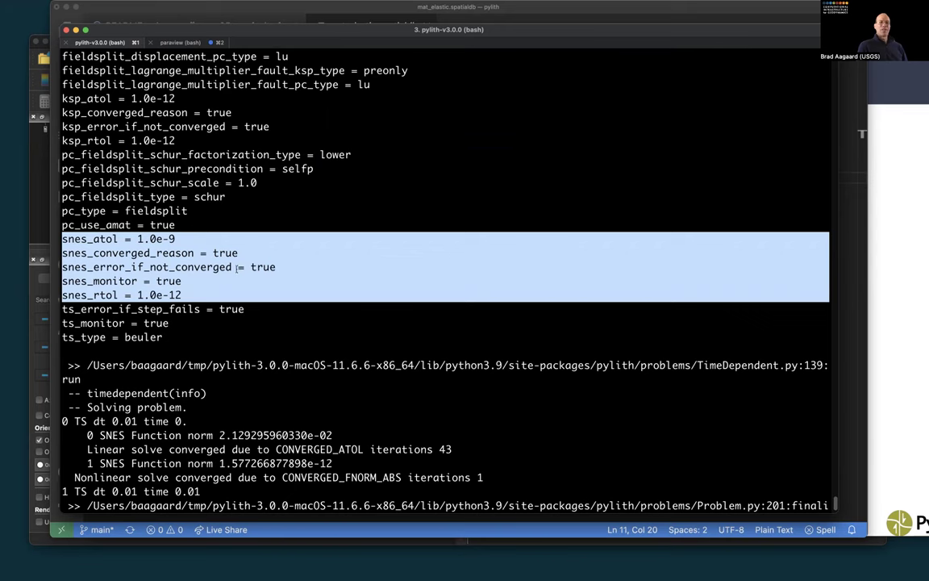
triple_click(168, 239)
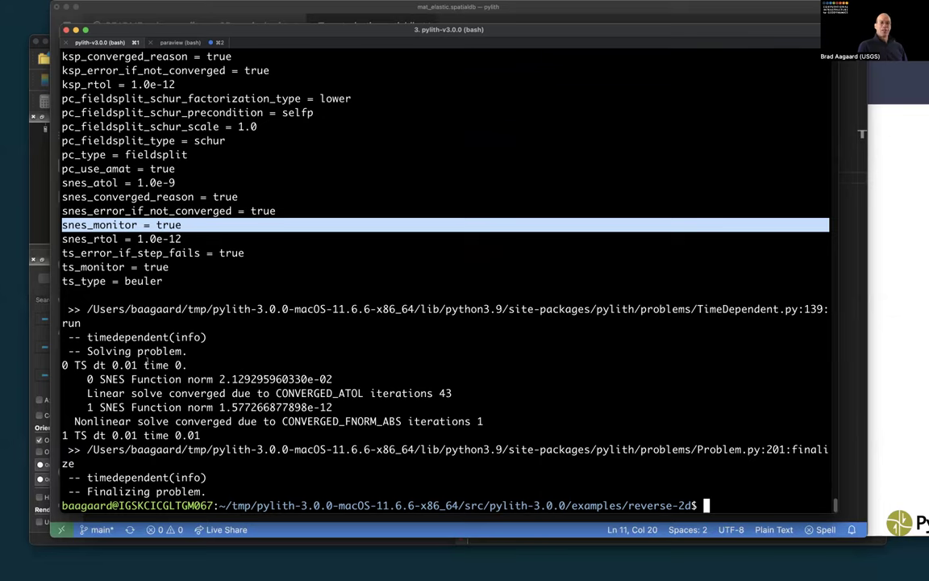
- Examine the time-stepping output against the ts_monitor option, then the SNES function norms, the linear solve convergence and the final time
triple_click(100, 364)
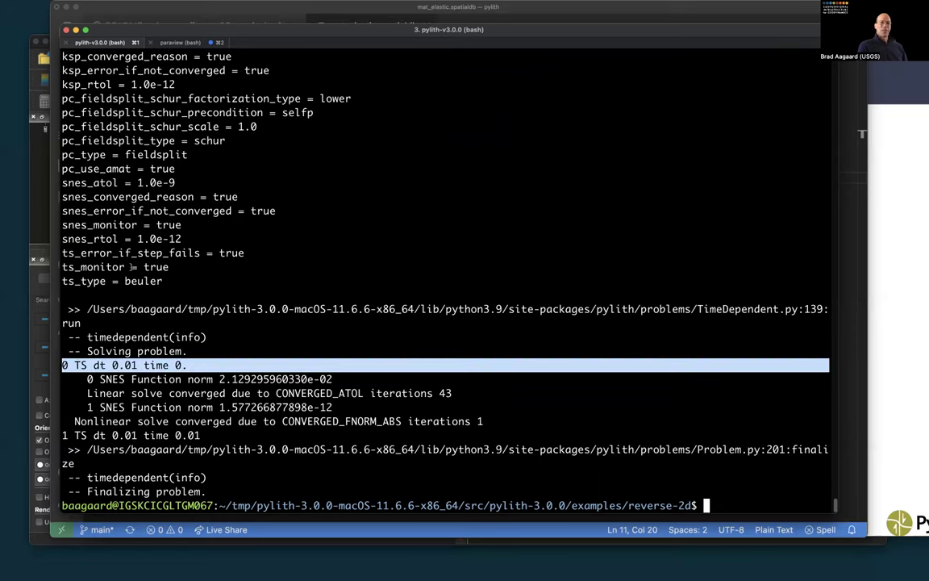
triple_click(132, 267)
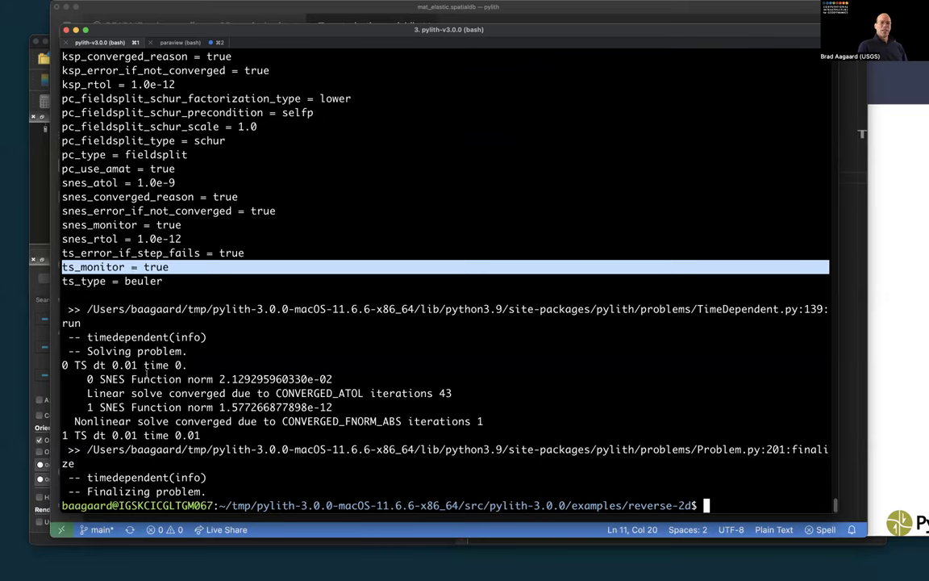
drag(85, 379, 350, 376)
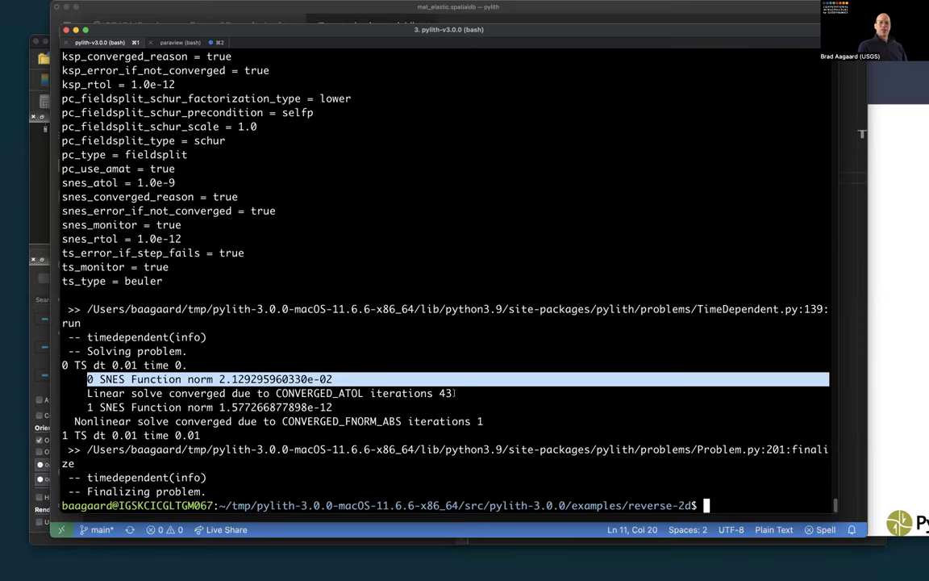
drag(453, 393, 255, 393)
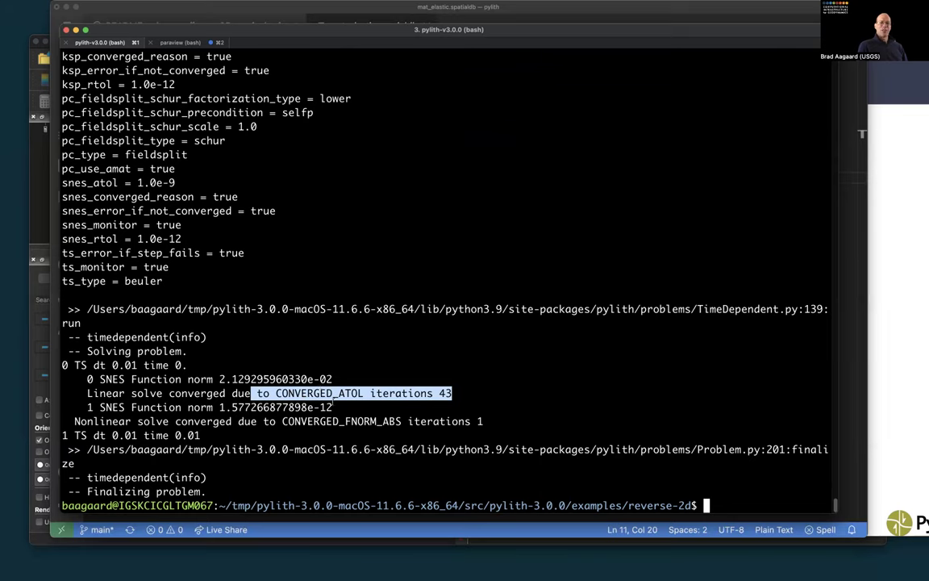
drag(333, 407, 82, 406)
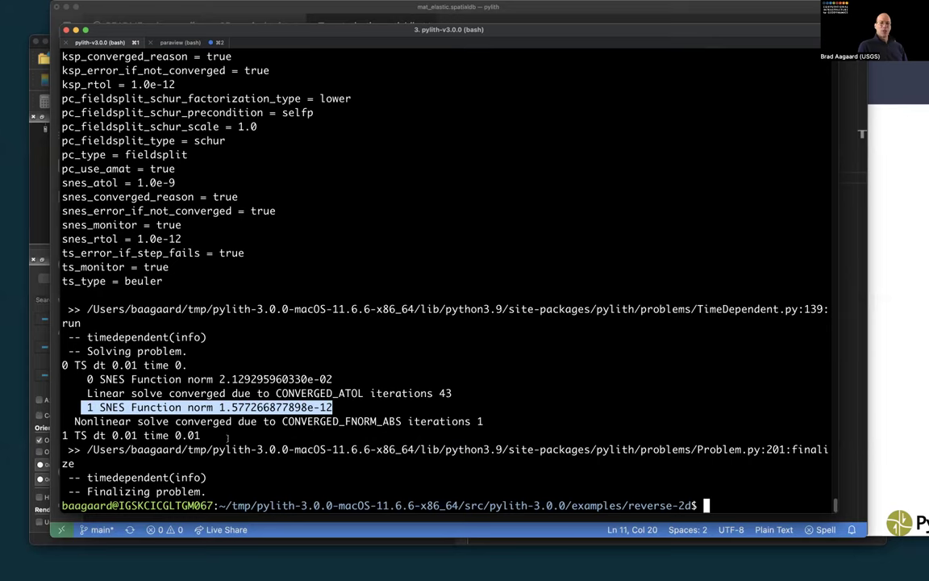
drag(200, 435, 174, 436)
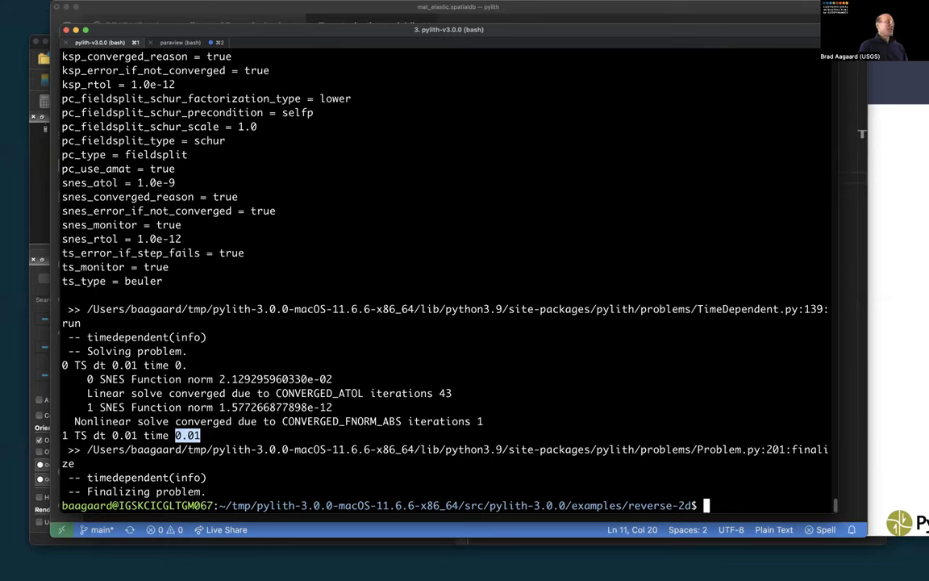
- Switch to ParaView and define SIM = "step05_onefault" and FIELD_COMPONENT = "X" in the Python shell
click(38, 250)
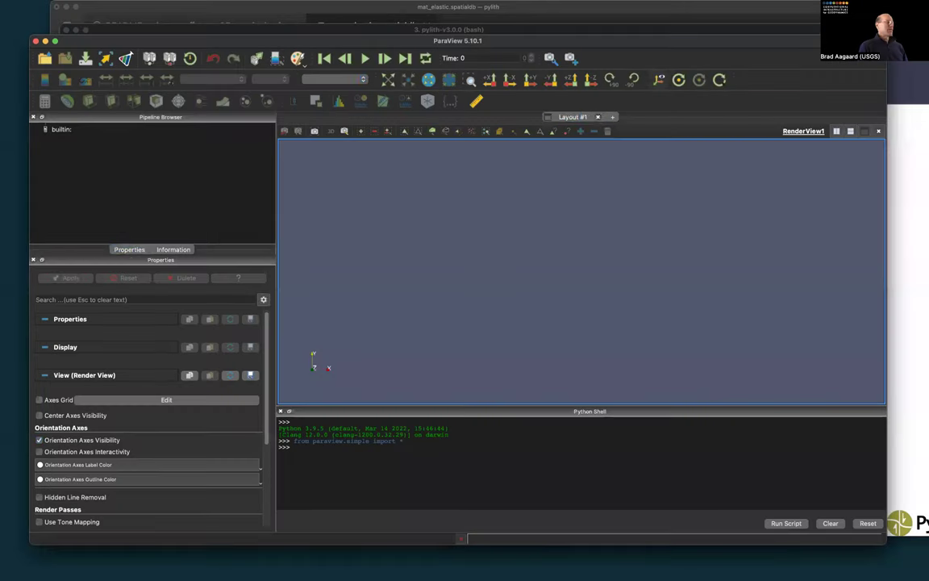
click(318, 450)
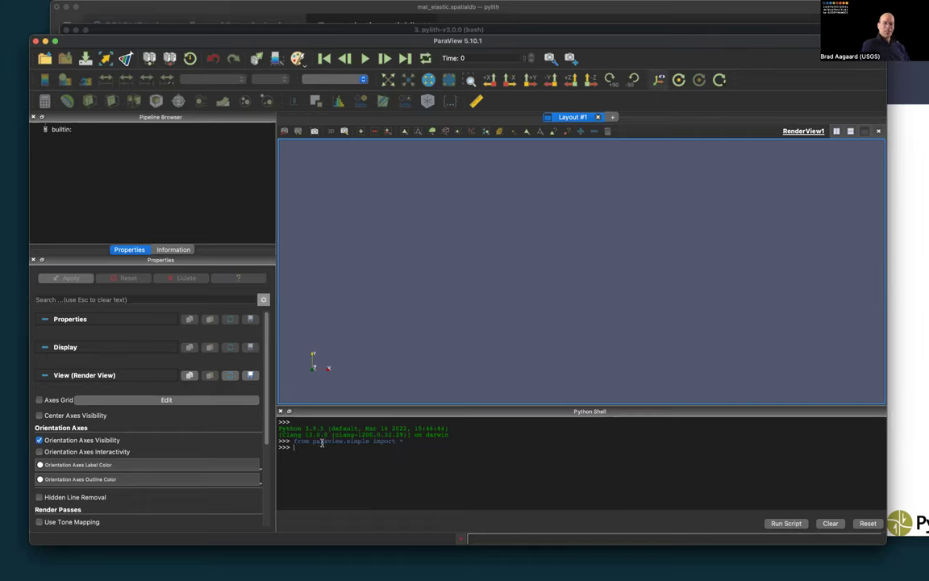
text(sim)
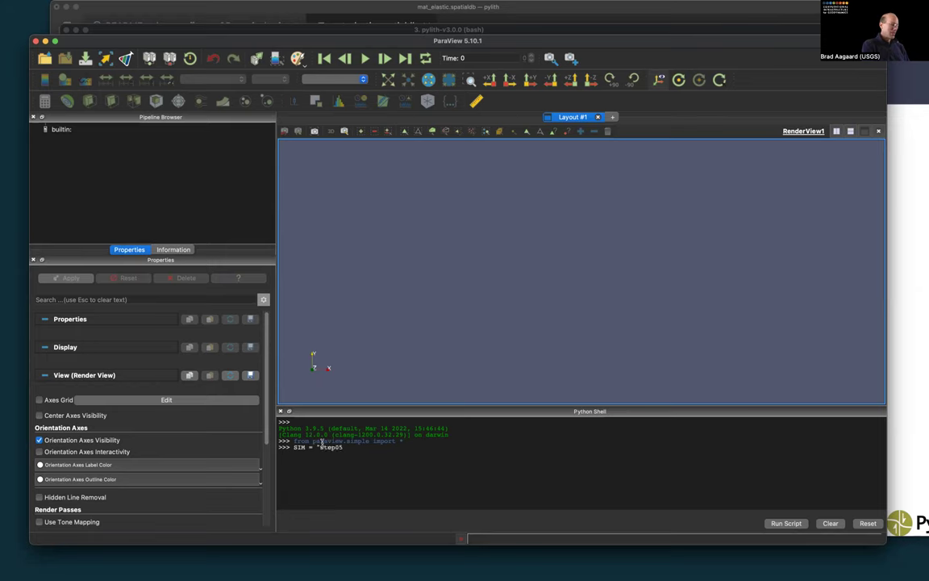
text(nefault)
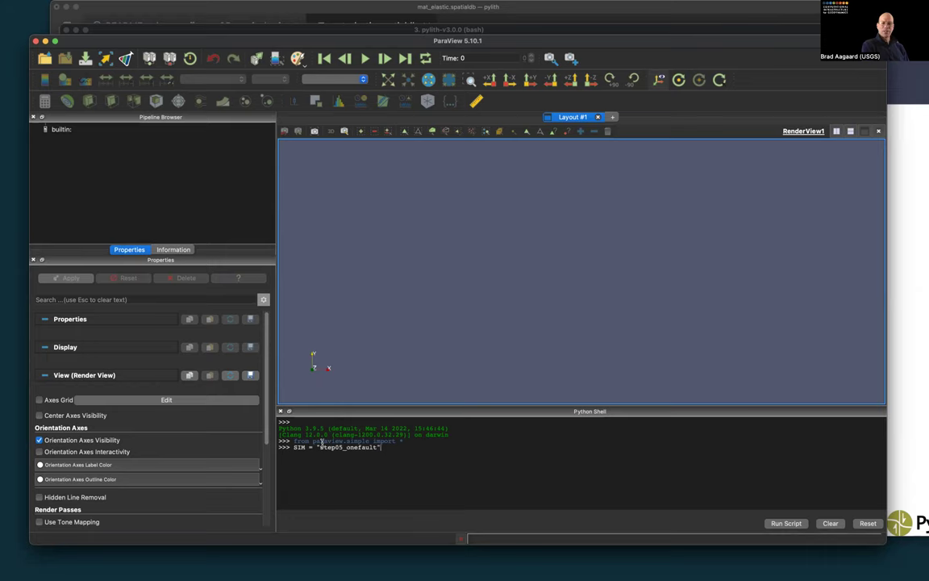
text(FIELD_COMPO)
key(BackSpace)
key(BackSpace)
text(NENT = "X")
key(Return)
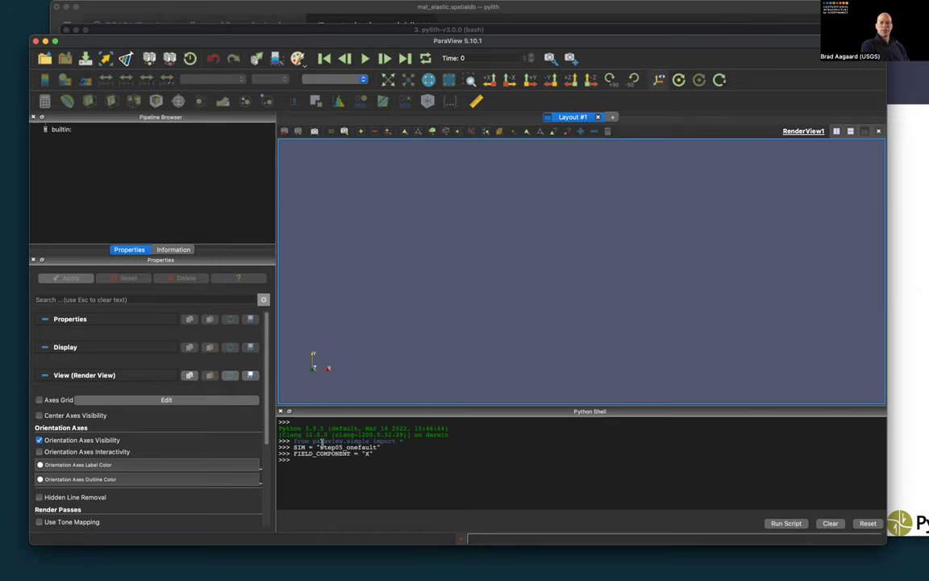
- Run the plot_dispwarp.py script from the reverse-2d example's viz folder
click(784, 522)
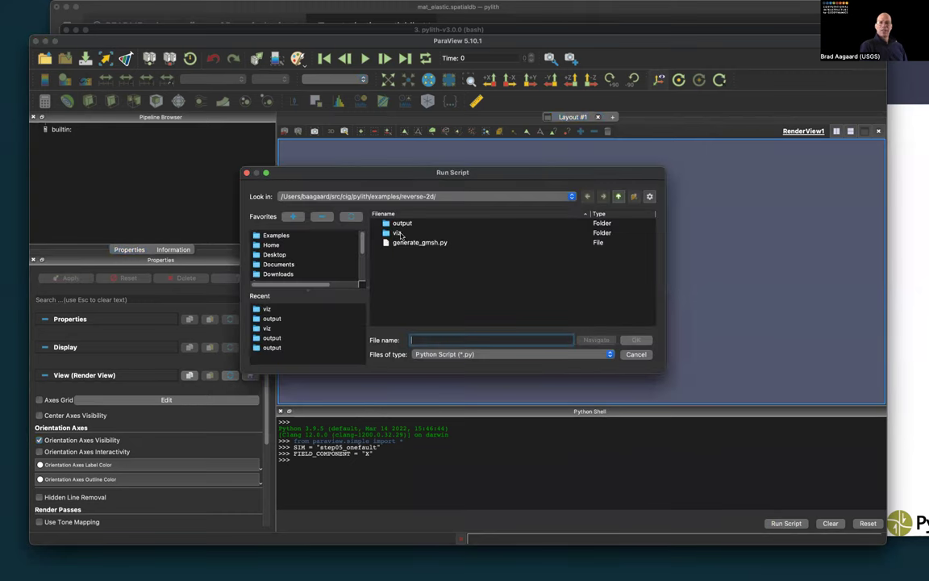
double_click(398, 233)
click(398, 233)
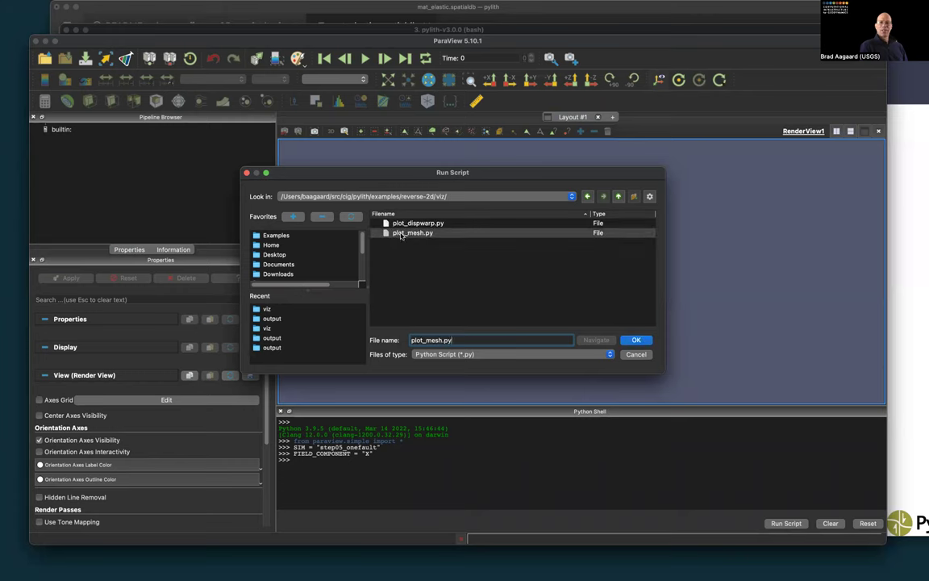
double_click(412, 223)
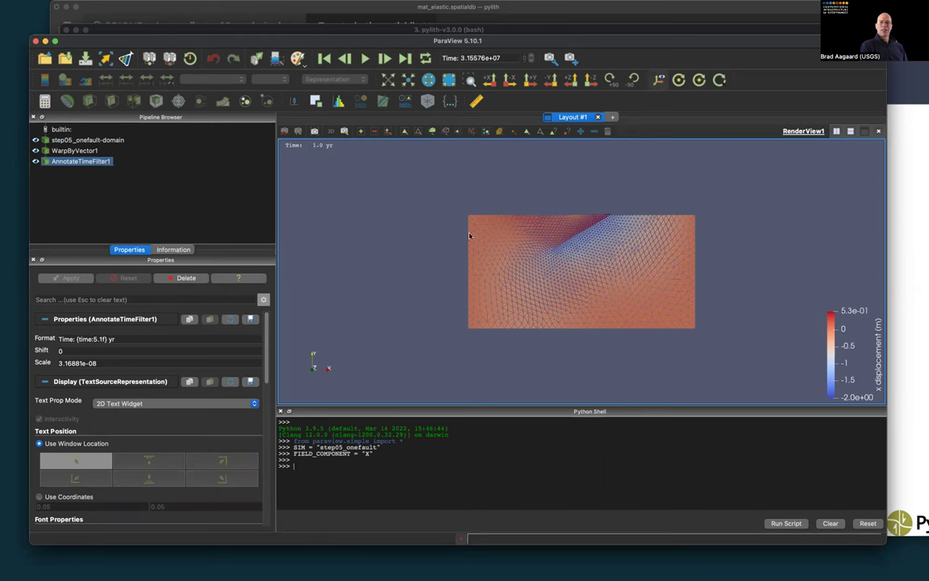
- Set the WarpByVector1 scale factor to 4000 and color the warped mesh by displacement magnitude
scroll(492, 274, up, 5)
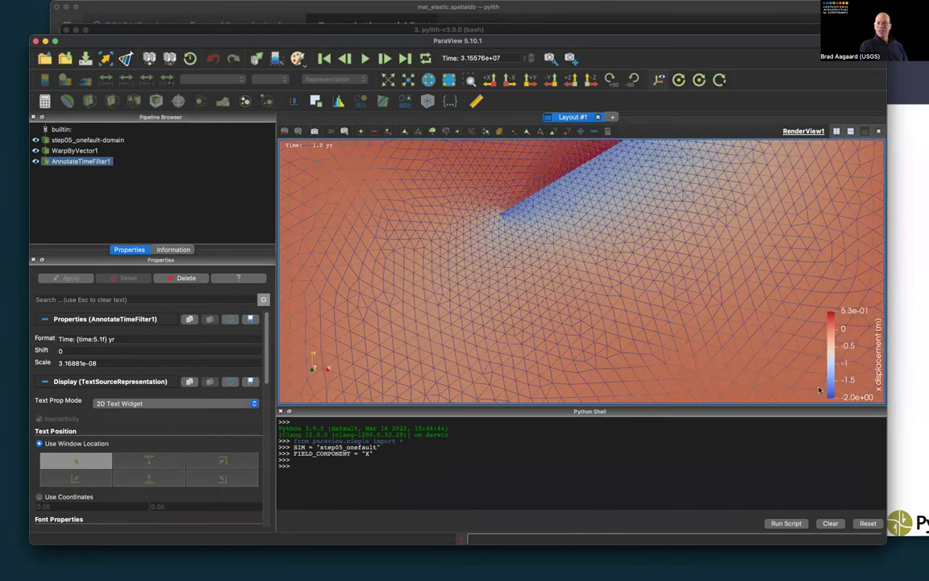
key(r)
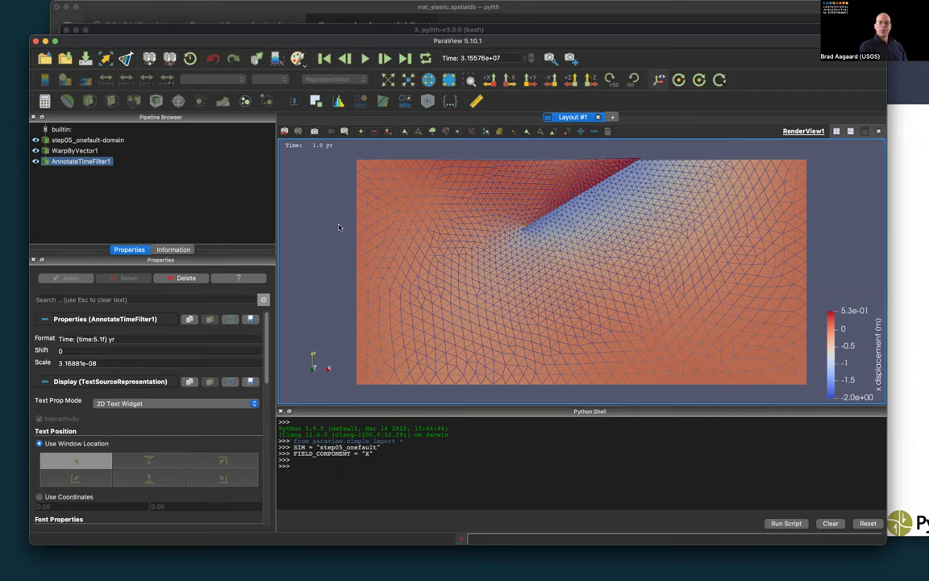
click(80, 151)
double_click(178, 356)
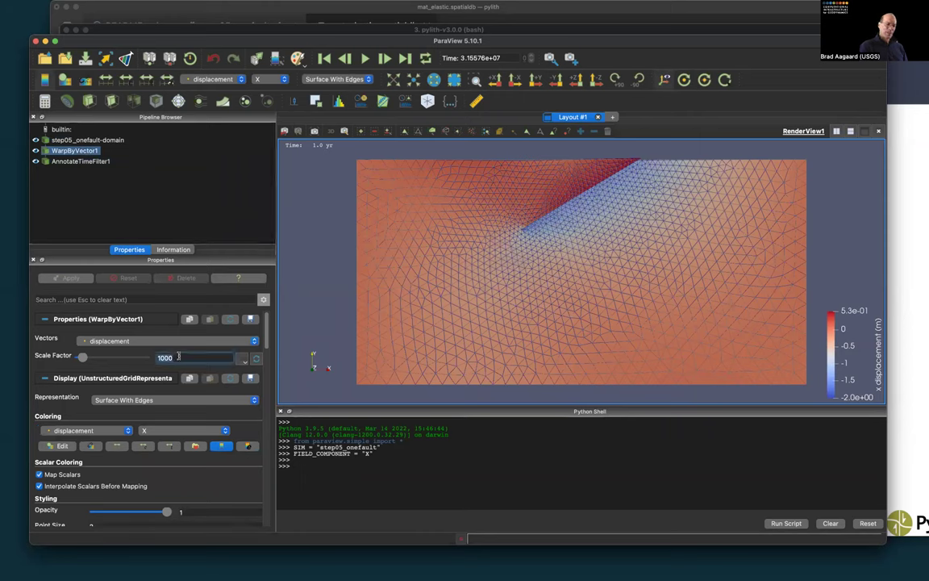
text(4000)
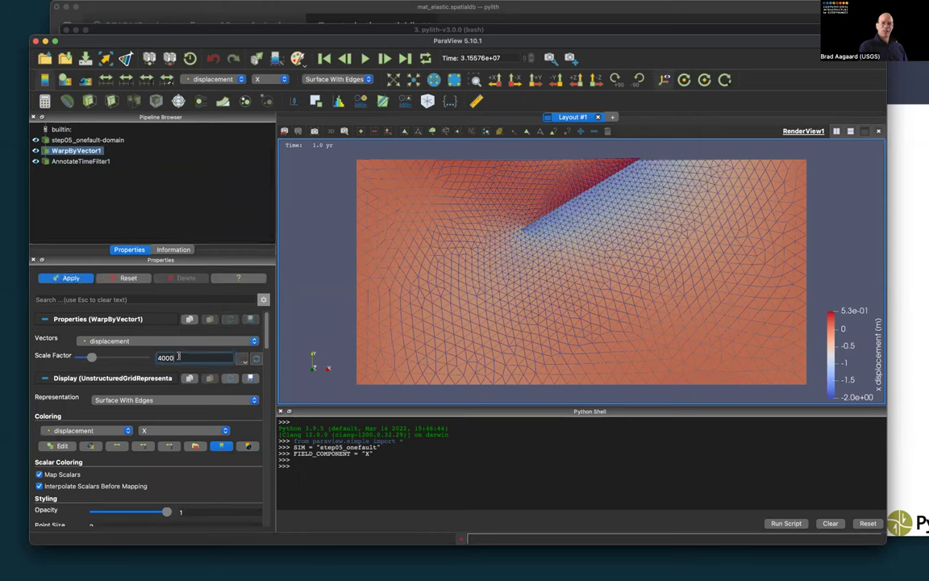
click(74, 278)
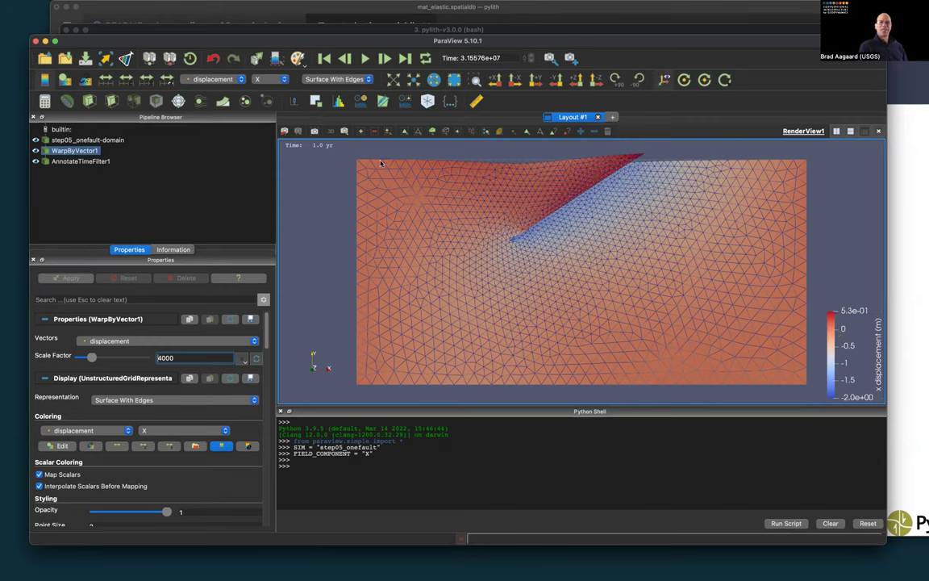
click(265, 79)
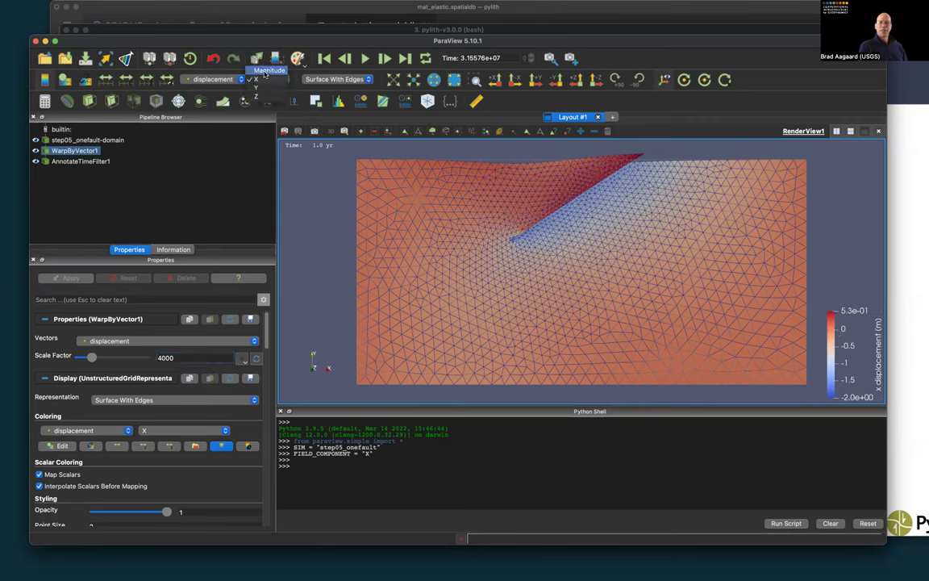
click(267, 71)
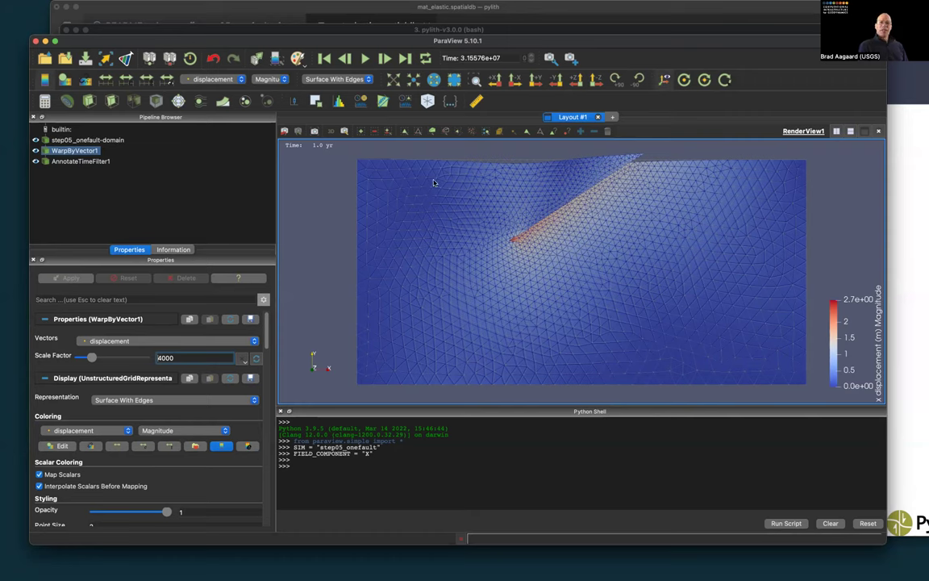
- Reset the ParaView session, discarding the current visualization
click(194, 160)
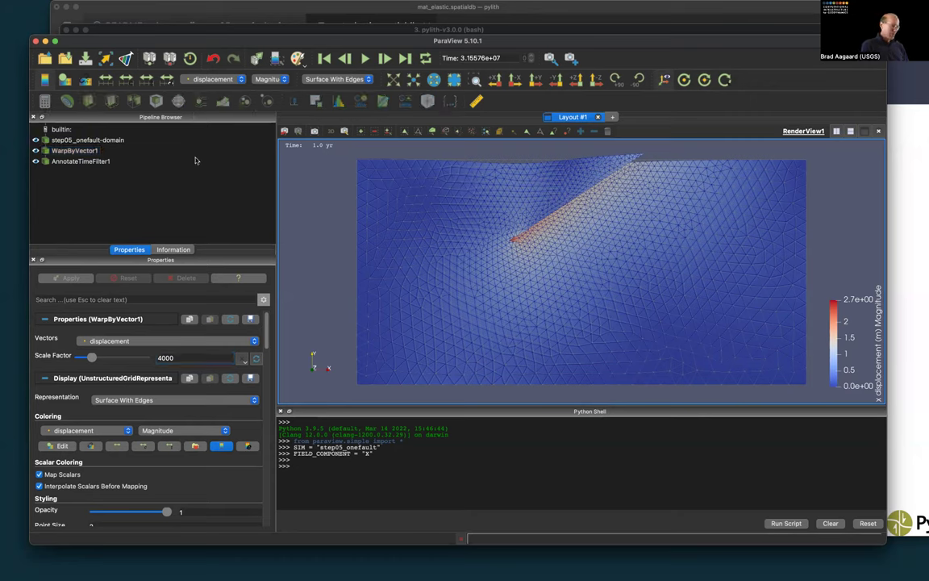
key(ctrl+r)
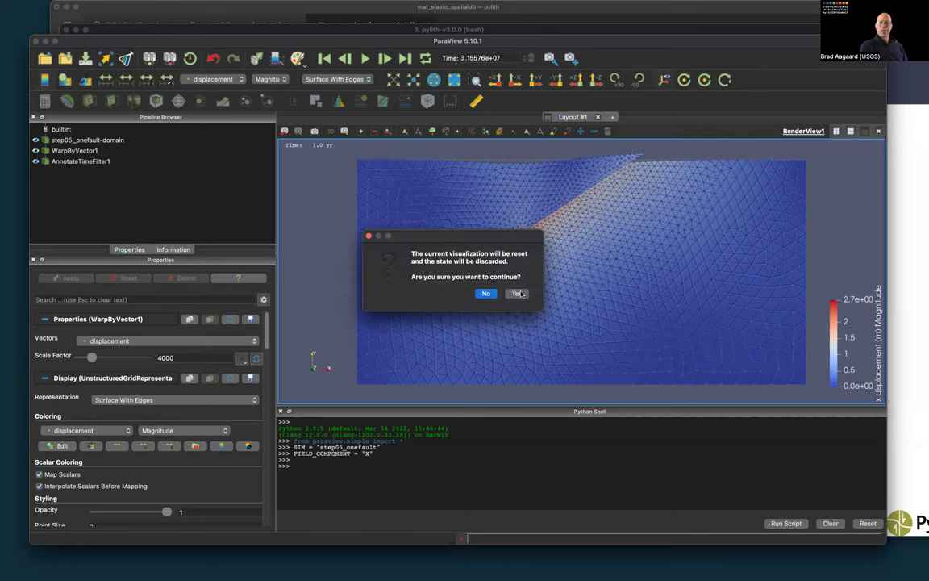
click(519, 294)
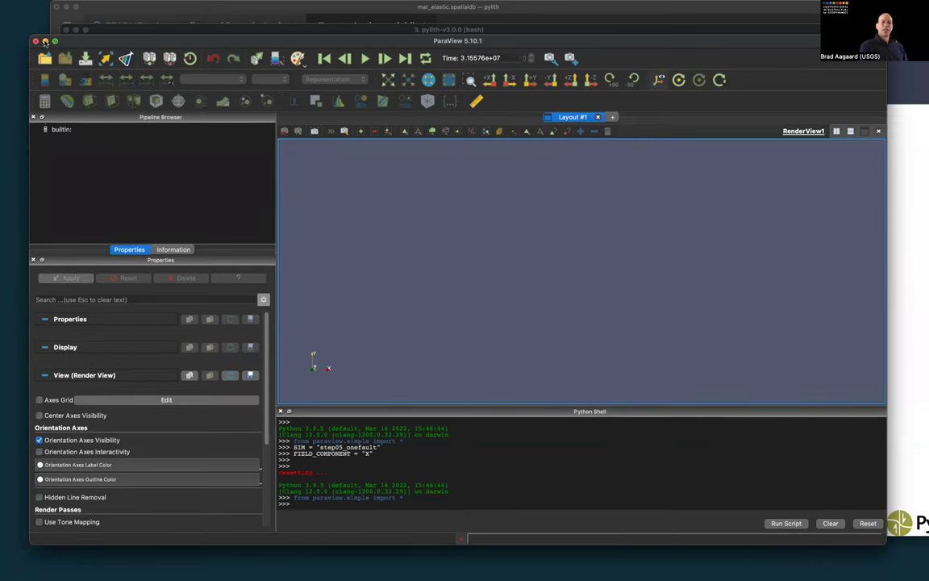
- Switch to the pylithtutorial_elasticity-prescribedslip.pdf slides and review the Step 5 simulation run and results slides
click(46, 42)
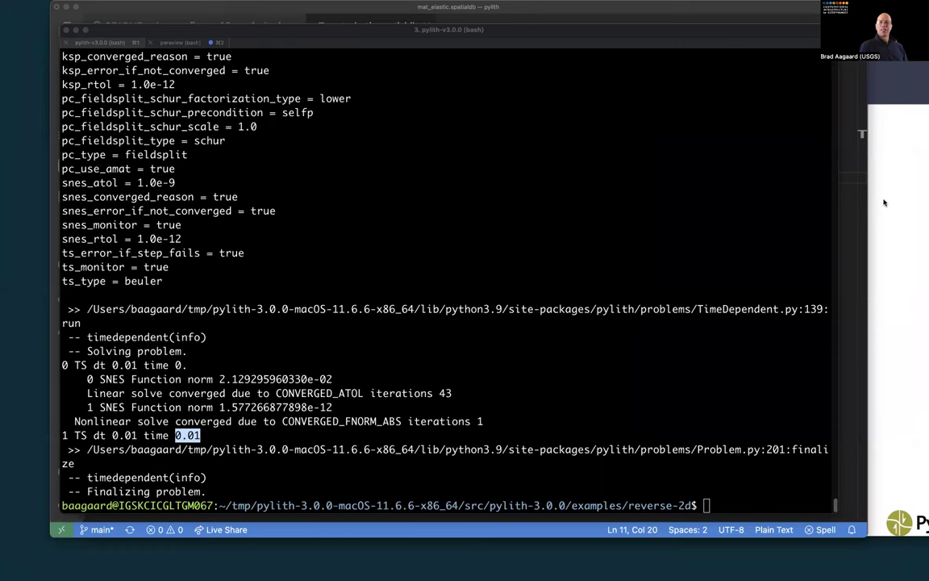
click(881, 201)
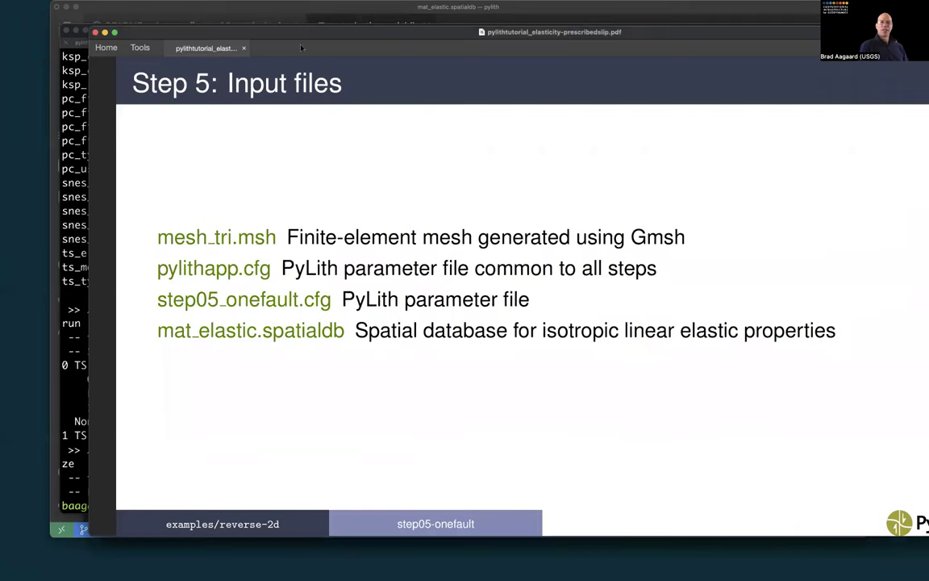
drag(288, 35, 236, 14)
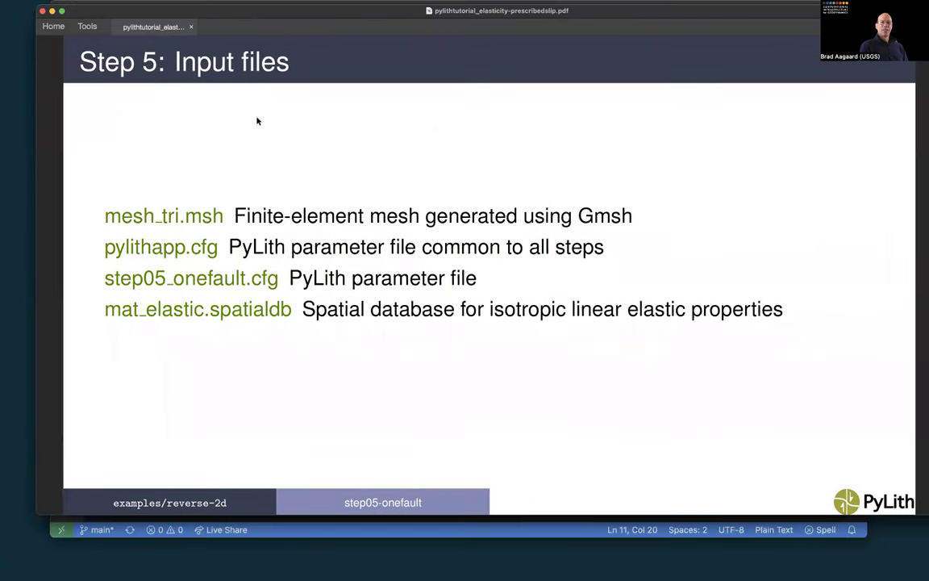
key(Right)
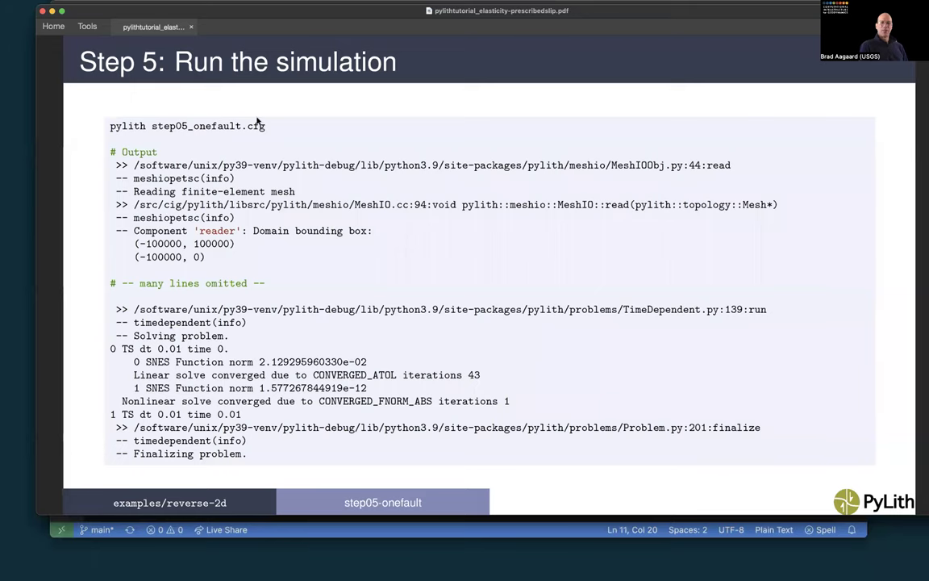
key(Right)
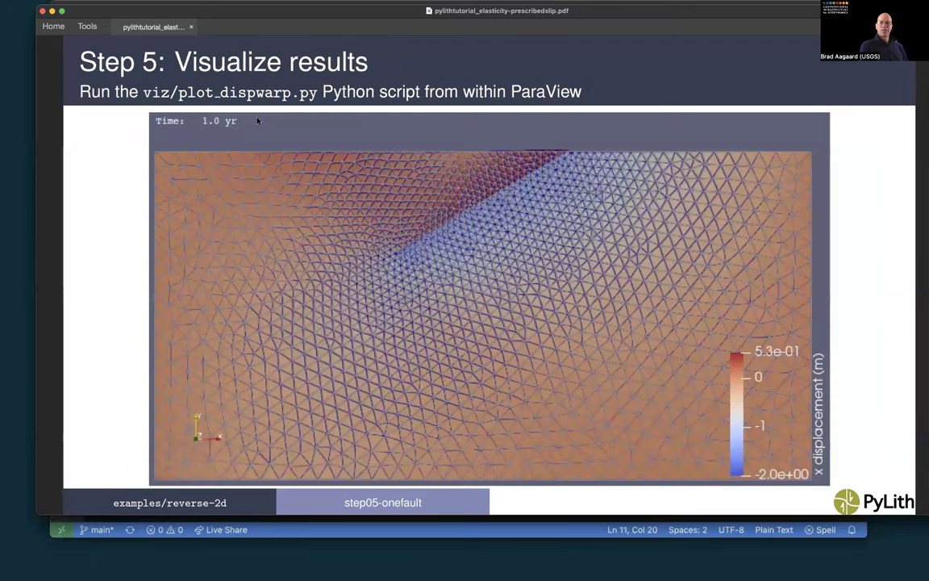
- Go through the Step 6 overview and physics slides up to the physics-to-simulation-parameters slide
key(Right)
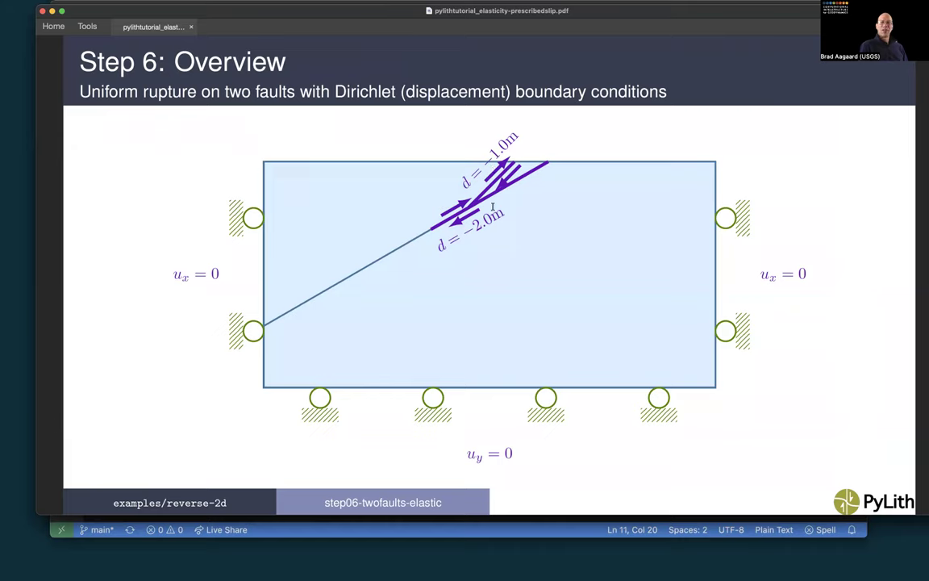
key(Right)
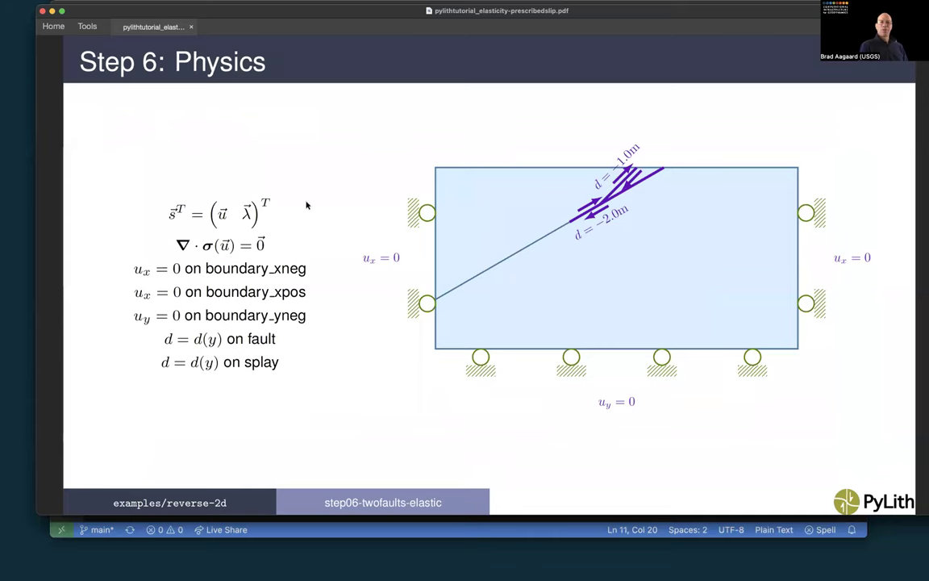
key(Right)
key(Right)
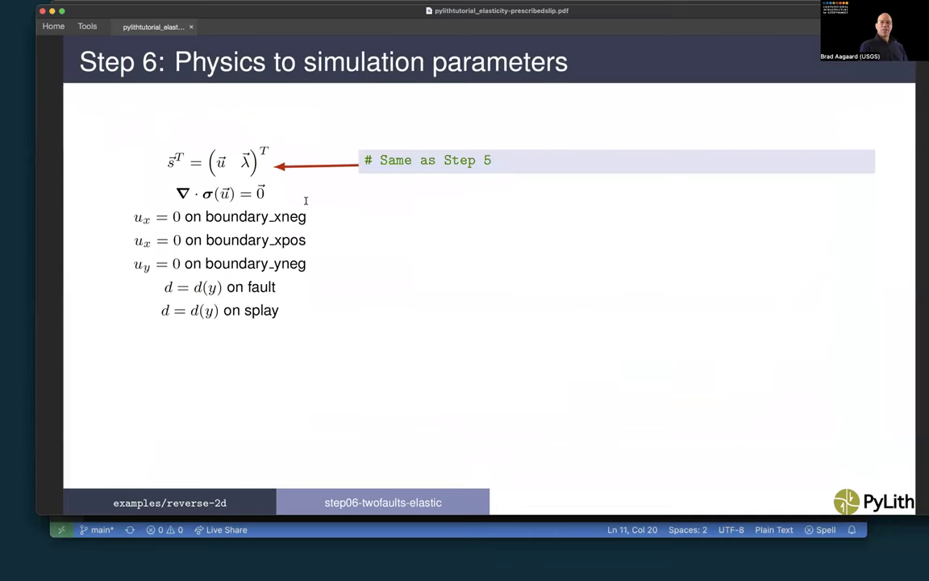
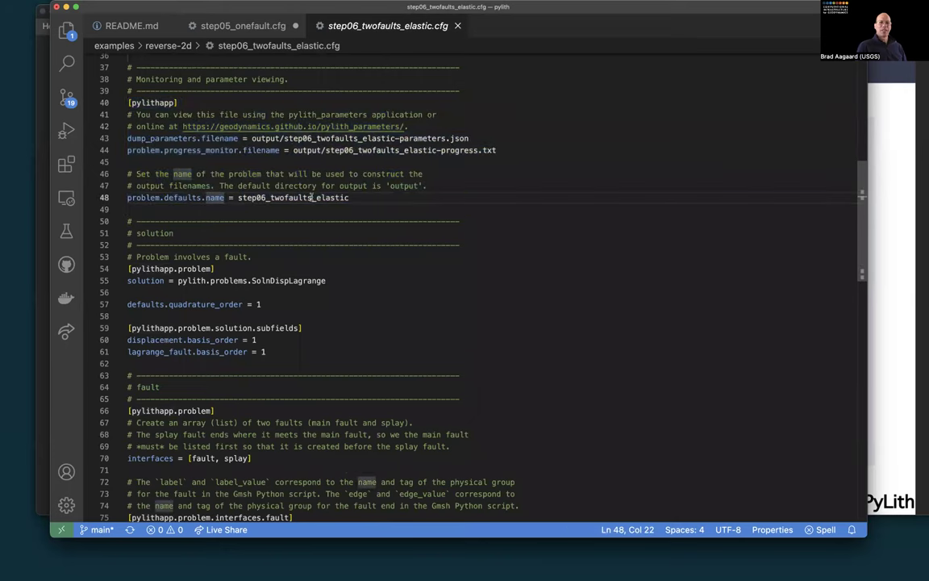
- Examine the solution subfields, the two-fault interfaces list and the main fault settings in step06_twofaults_elastic.cfg
scroll(203, 179, down, 4)
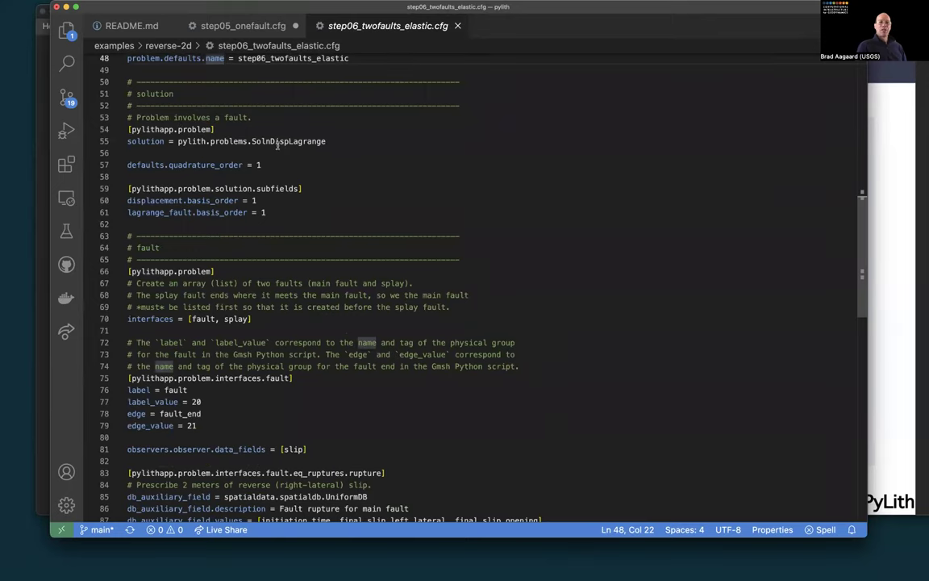
scroll(277, 164, down, 3)
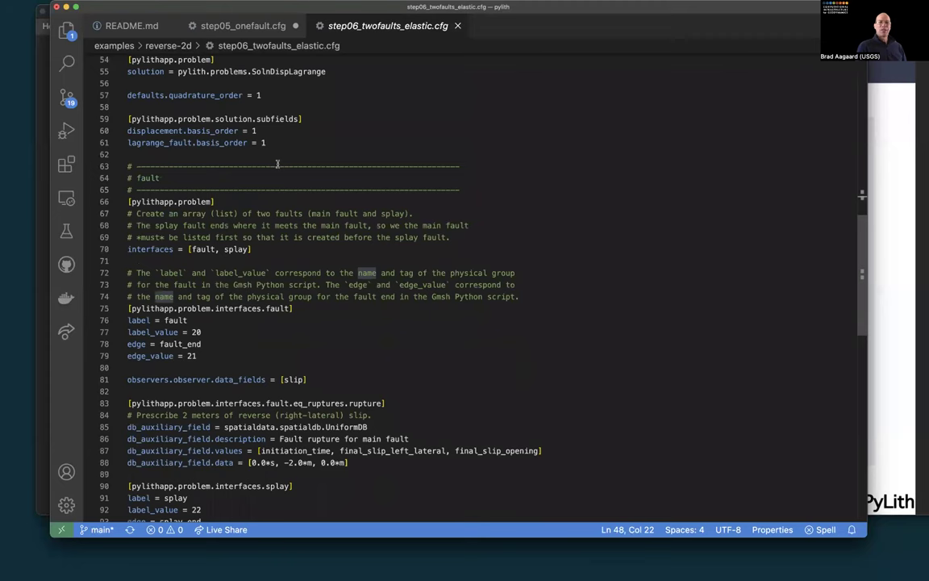
scroll(265, 131, down, 3)
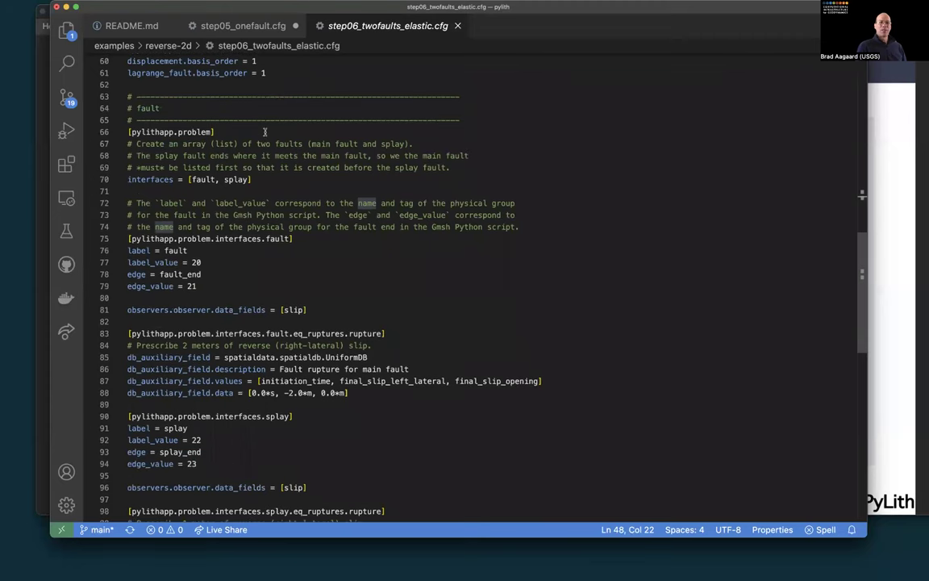
scroll(264, 130, down, 3)
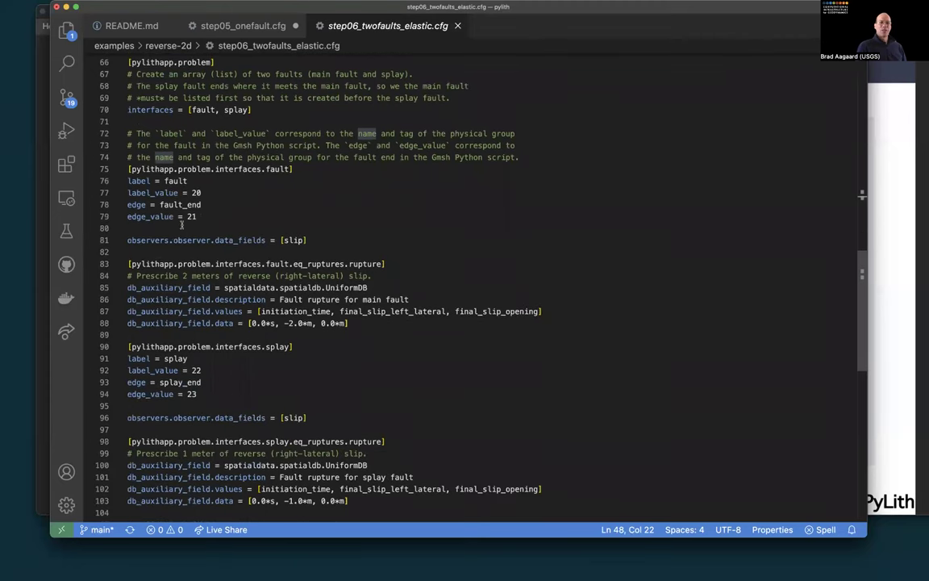
- Examine the splay fault interface and its rupture settings, highlighting the splay label and edge values
scroll(237, 231, down, 3)
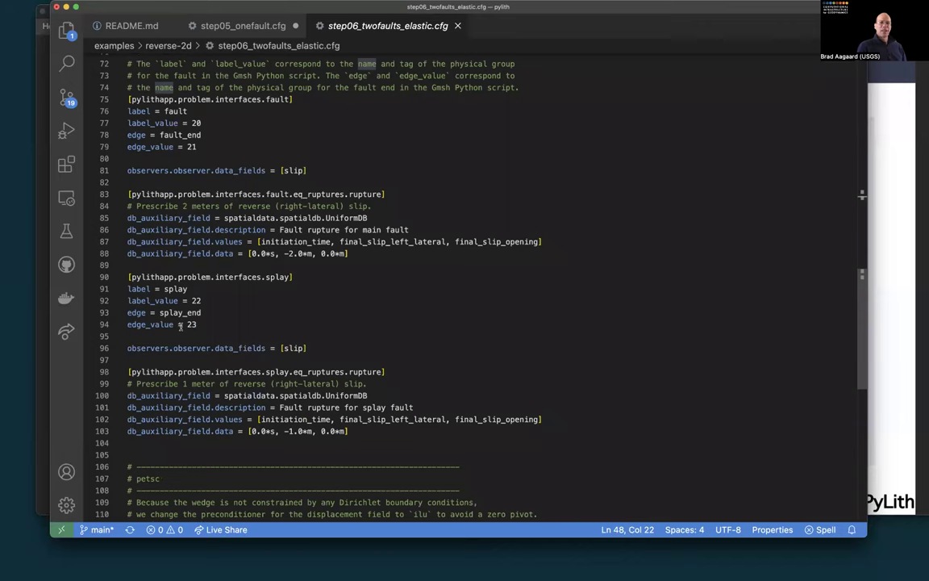
drag(208, 322, 126, 288)
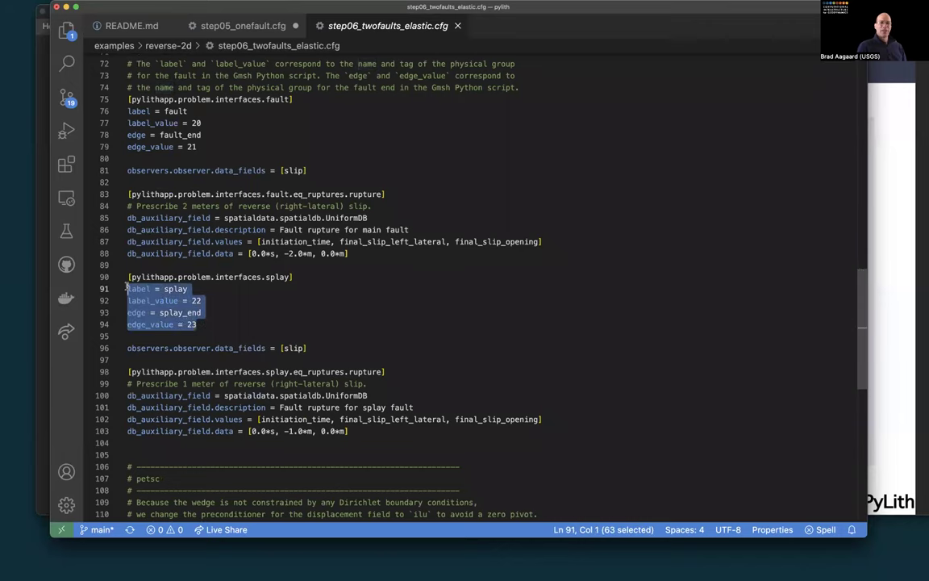
scroll(172, 314, down, 4)
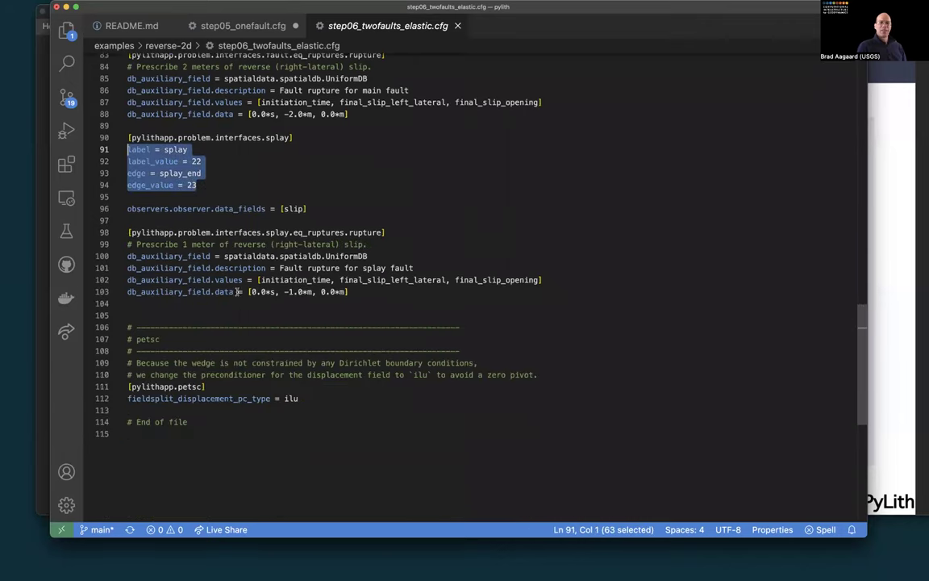
click(311, 209)
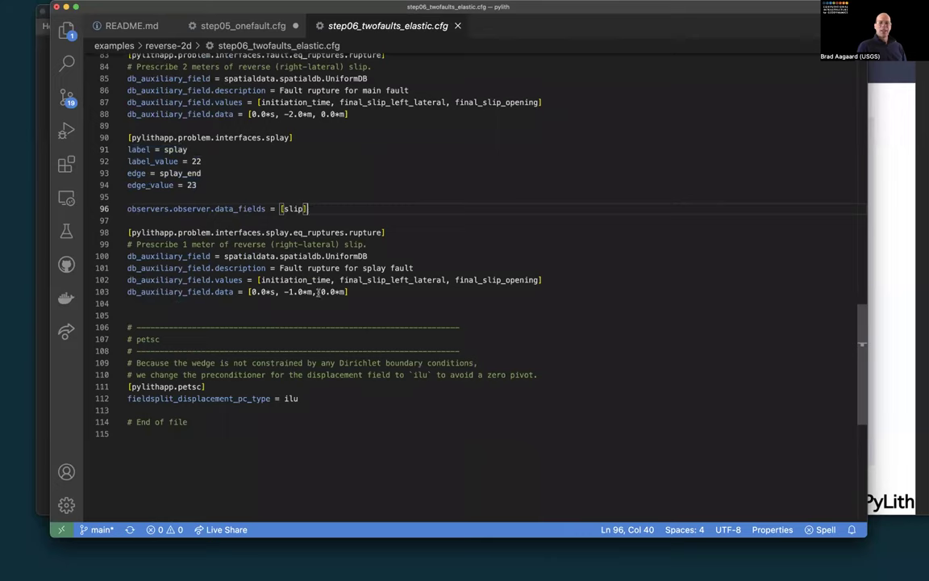
- Examine the splay fault's prescribed left-lateral slip value and the PETSc displacement preconditioner setting in step06_twofaults_elastic.cfg, highlighting both
drag(313, 292, 283, 292)
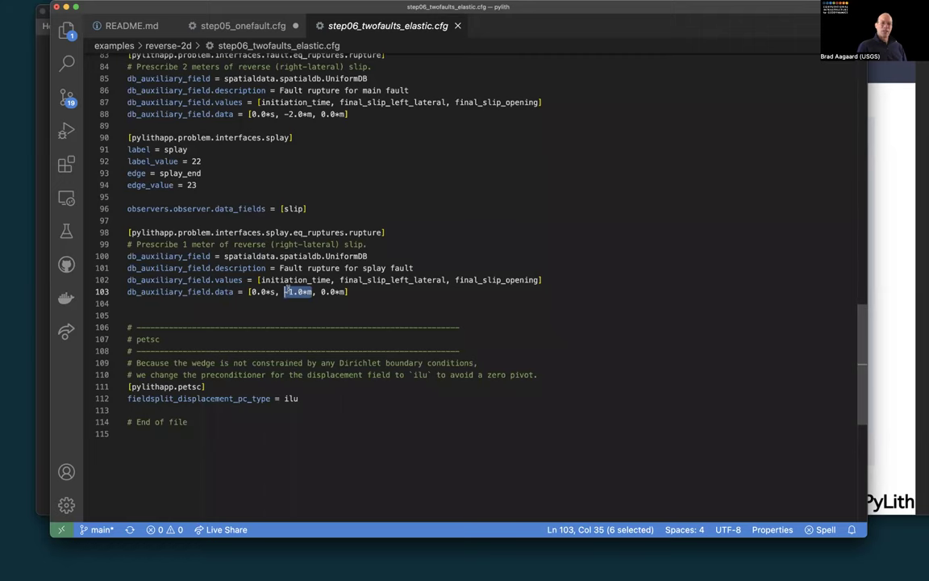
scroll(287, 292, down, 4)
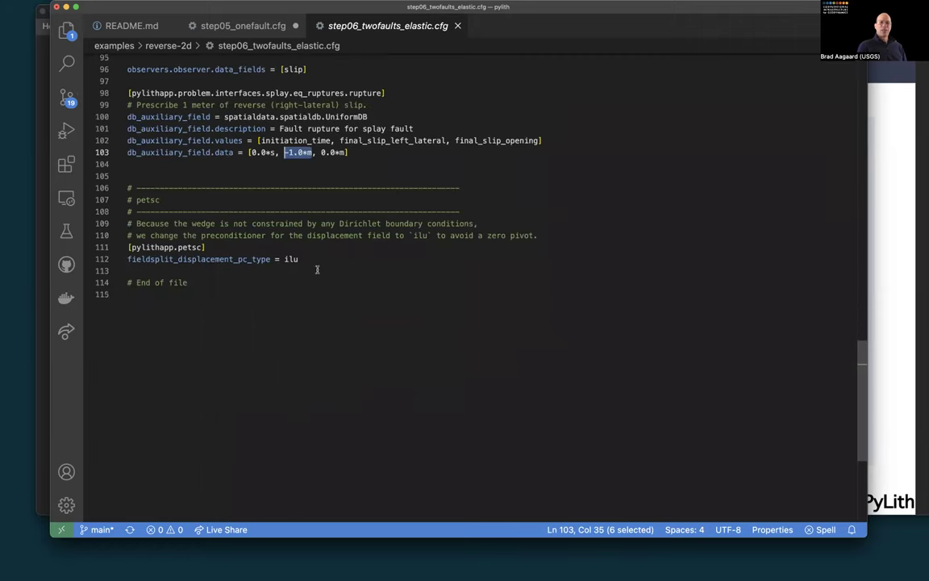
drag(316, 259, 128, 242)
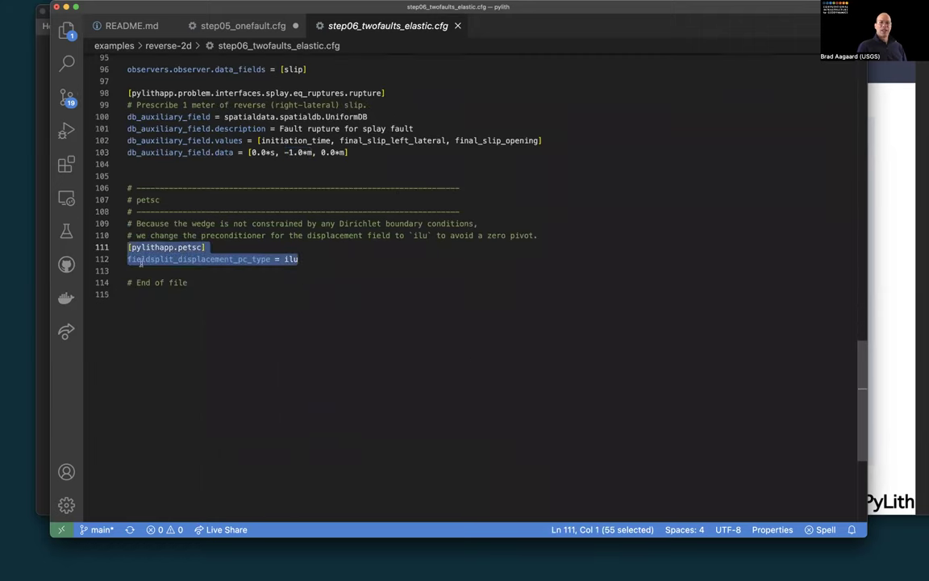
click(279, 282)
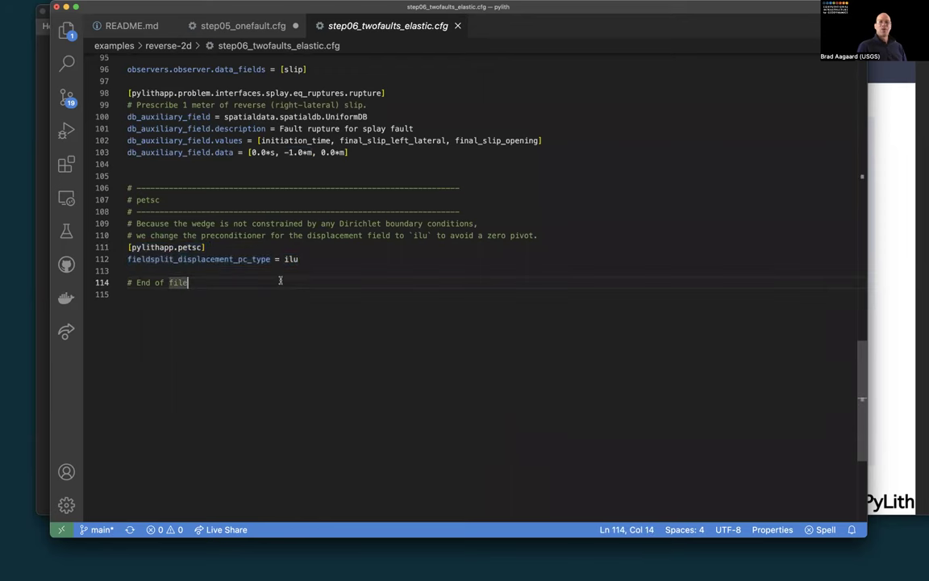
- Review the interfaces list and main fault settings again, and highlight the whole splay interface and rupture block in the parameter file
scroll(280, 279, up, 6)
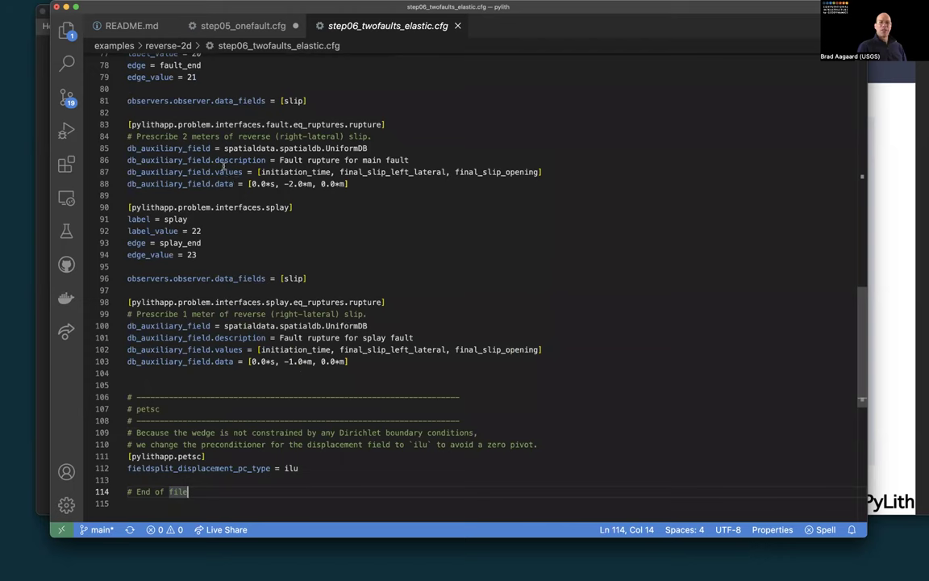
scroll(223, 165, up, 2)
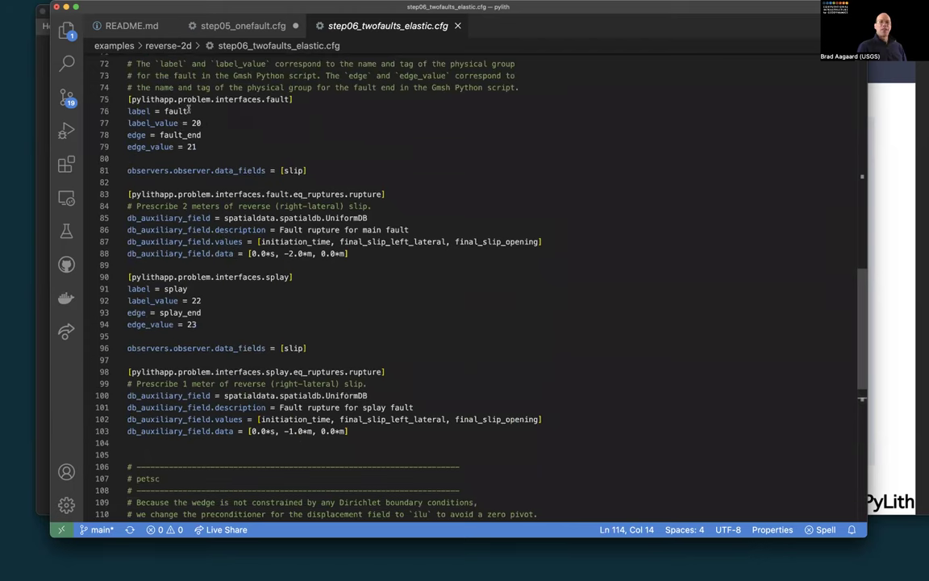
scroll(193, 113, up, 6)
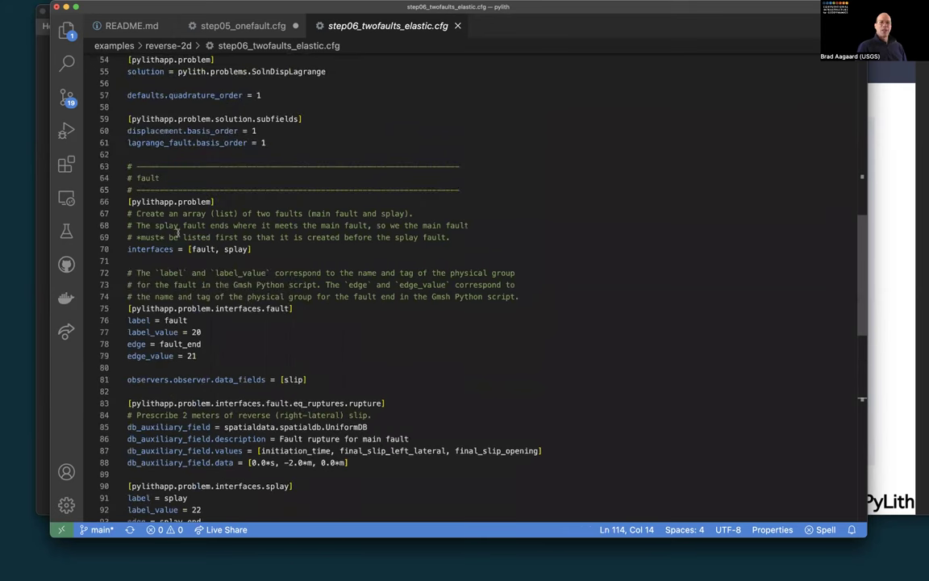
scroll(219, 249, down, 2)
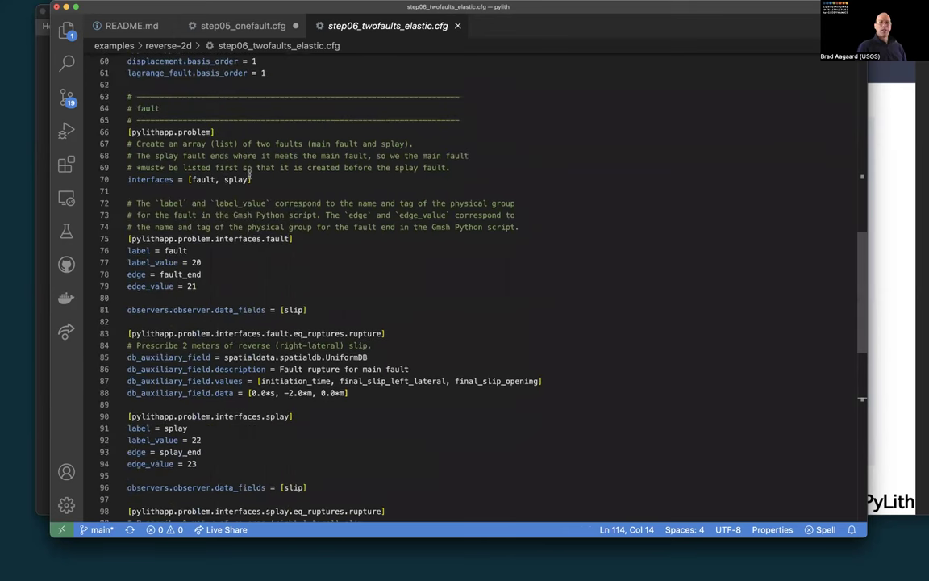
scroll(226, 158, down, 2)
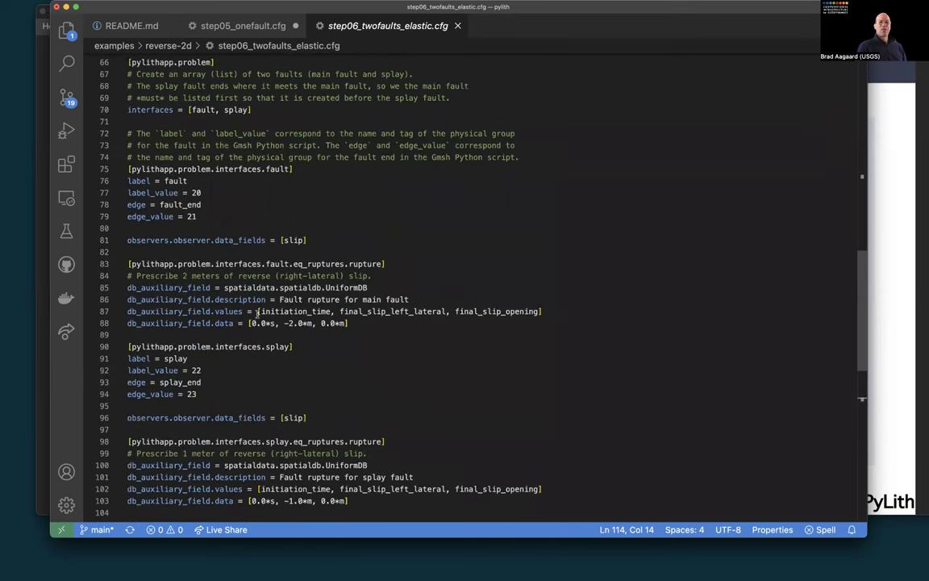
scroll(257, 314, down, 2)
scroll(257, 313, down, 2)
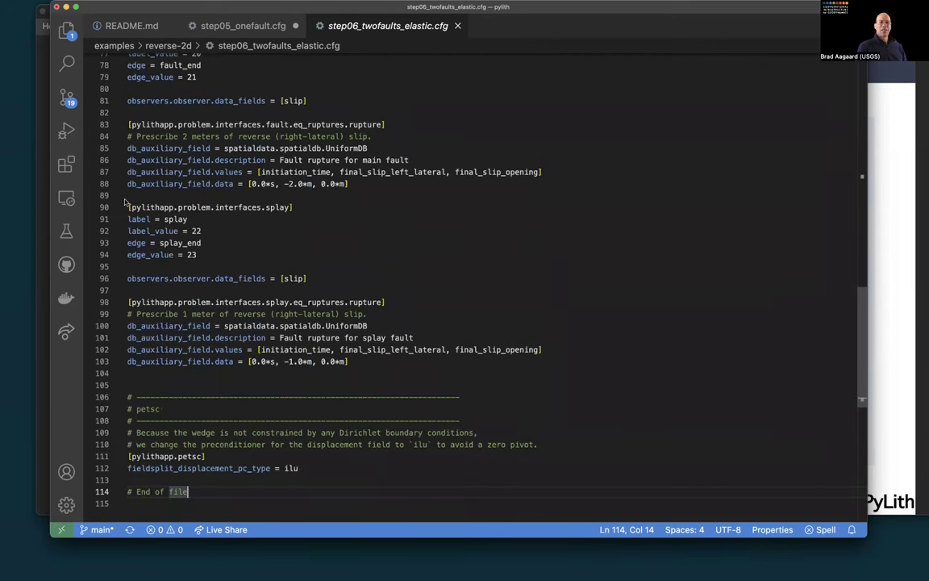
drag(125, 208, 127, 373)
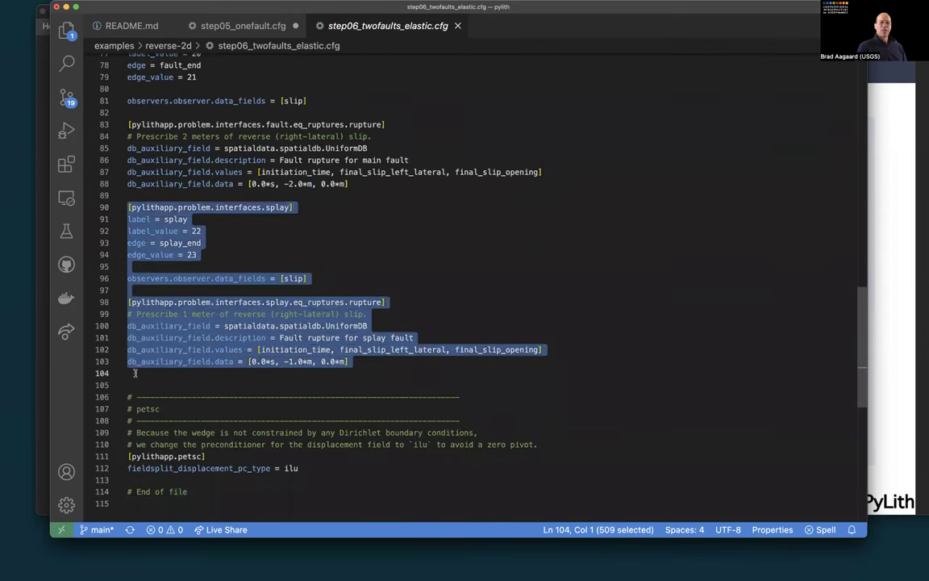
key(Right)
scroll(171, 352, down, 4)
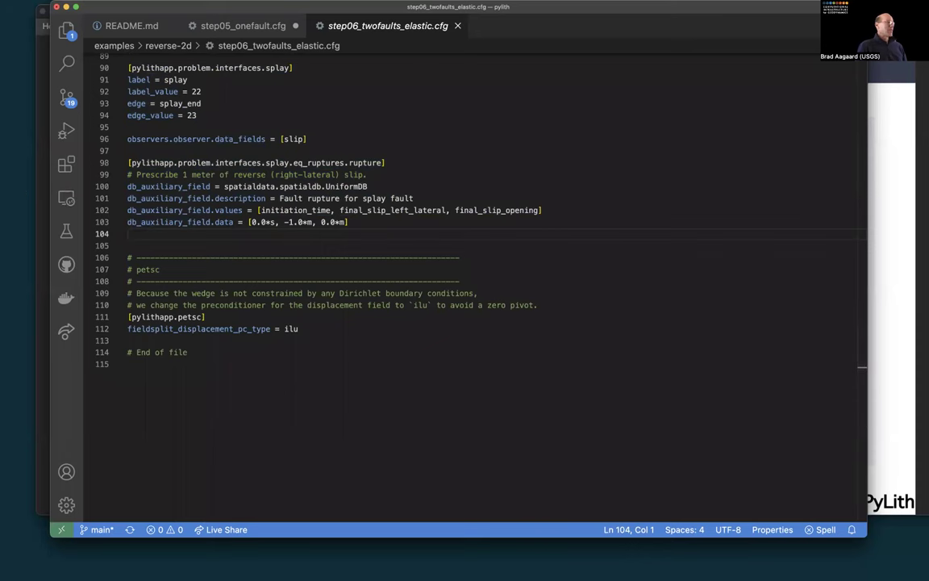
- Switch to the terminal and run the PyLith simulation with step06_twofaults_elastic.cfg
key(super+Tab)
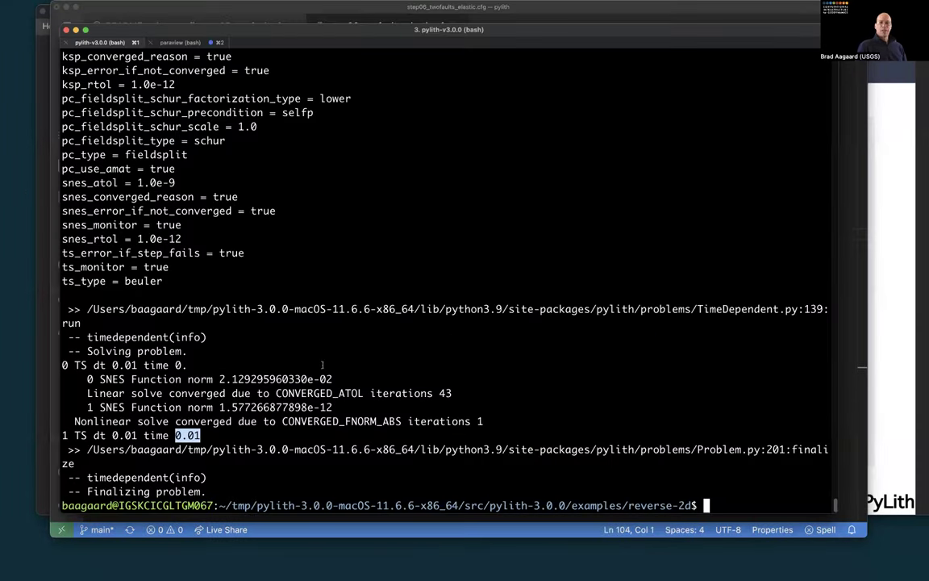
text(pyl)
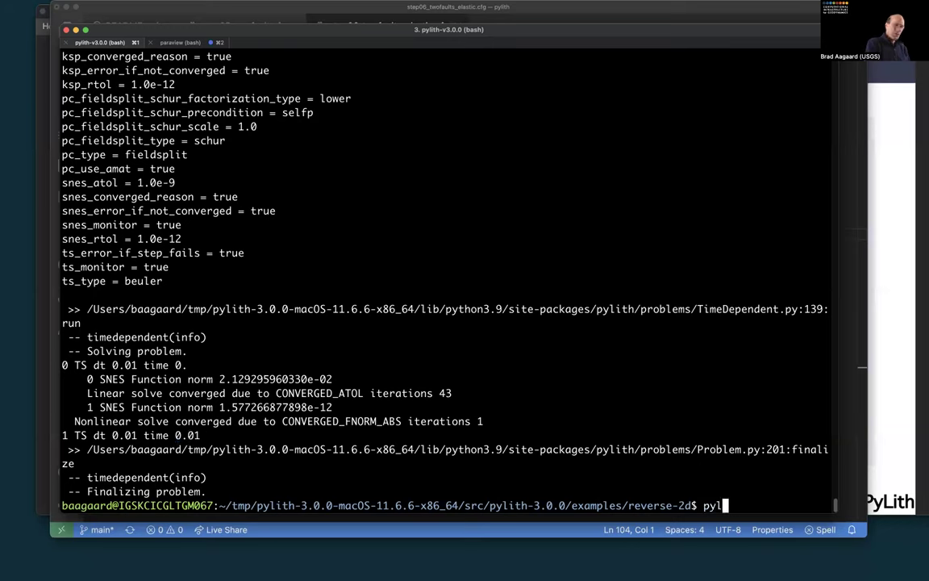
text(ith step06)
key(Tab)
key(Return)
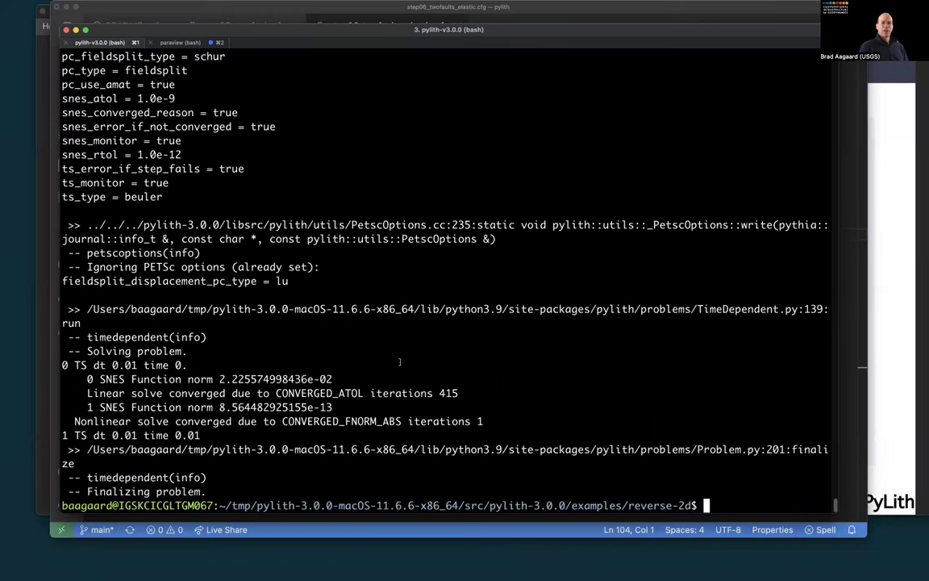
- Examine the start of the simulation log, highlighting the messages about pre-initializing the main and splay faults
scroll(347, 364, up, 10)
scroll(398, 360, up, 7)
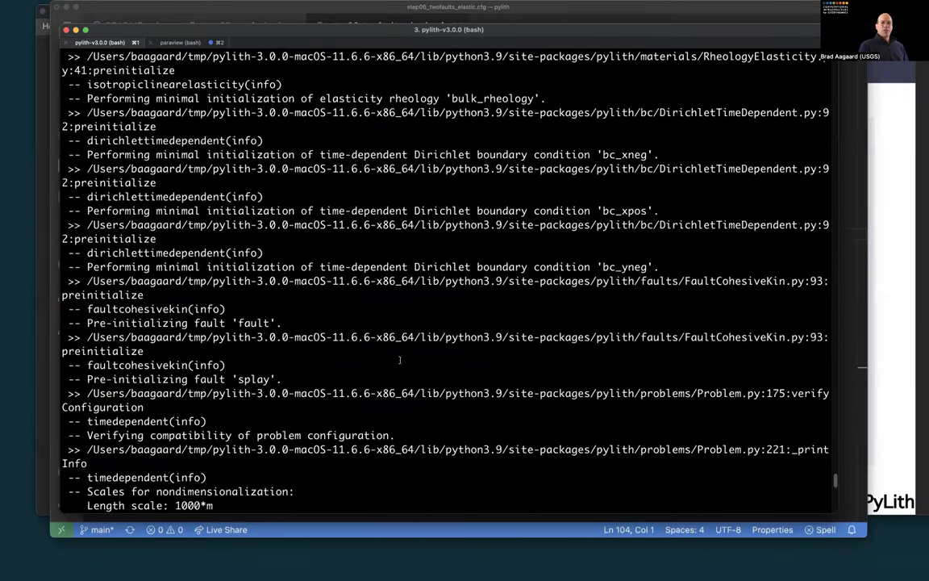
scroll(399, 360, up, 10)
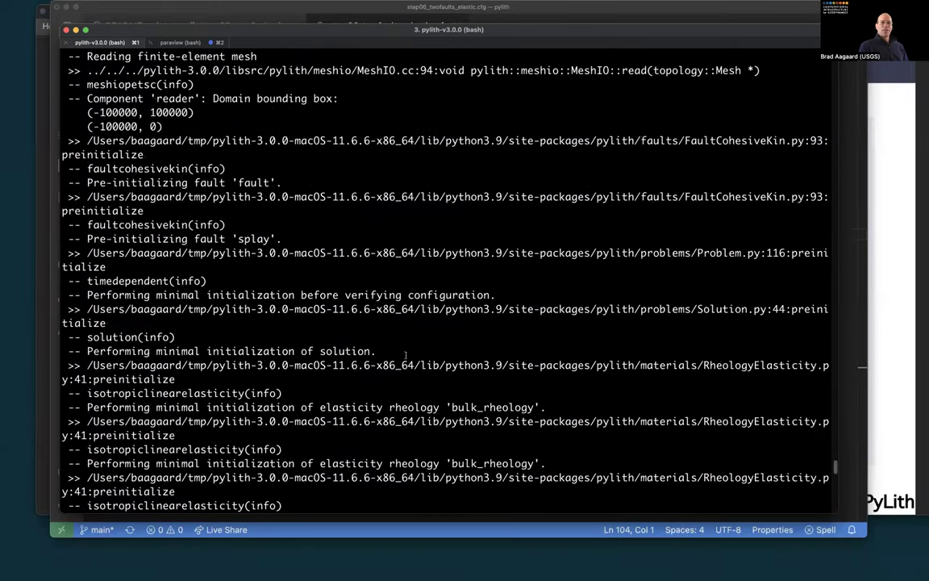
scroll(201, 238, down, 5)
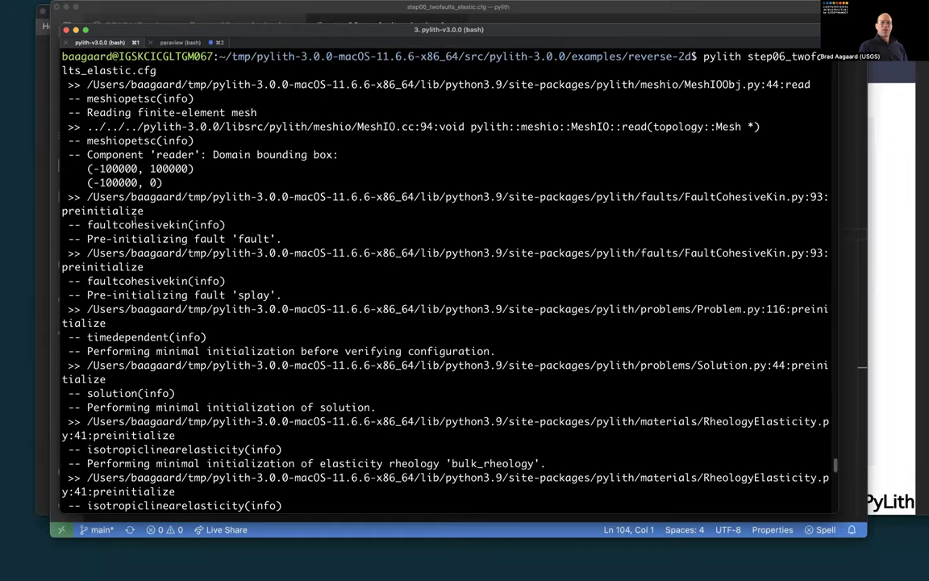
scroll(250, 256, down, 7)
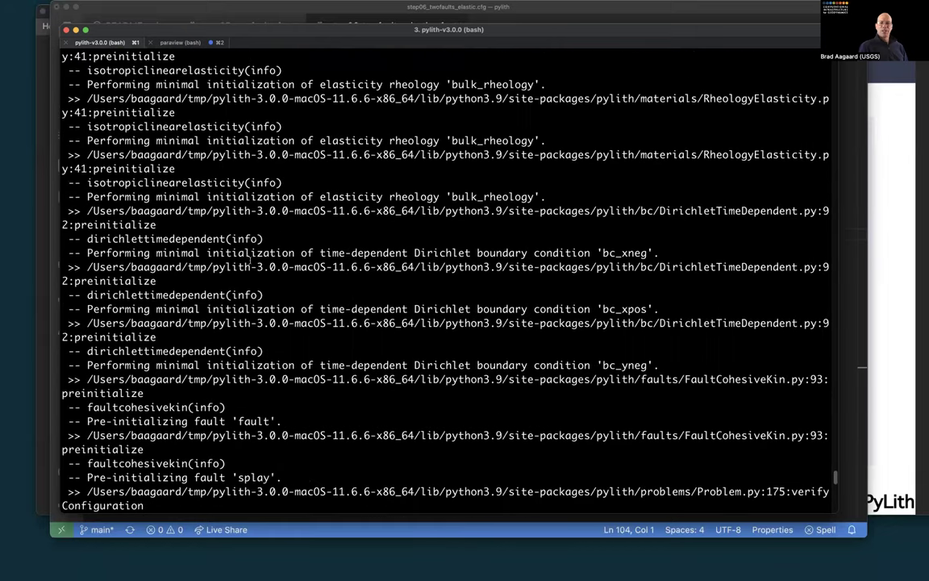
scroll(250, 258, down, 1)
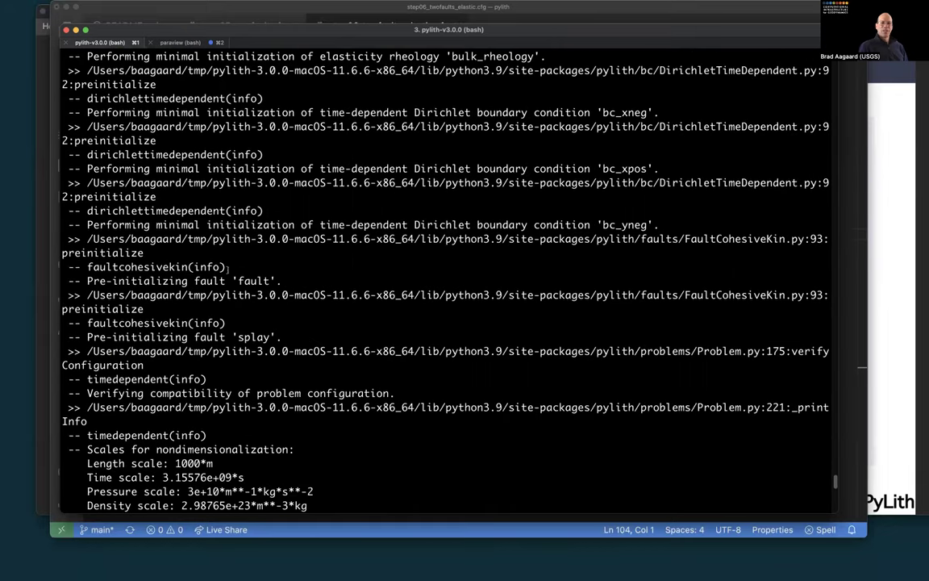
drag(206, 278, 231, 329)
scroll(232, 329, down, 6)
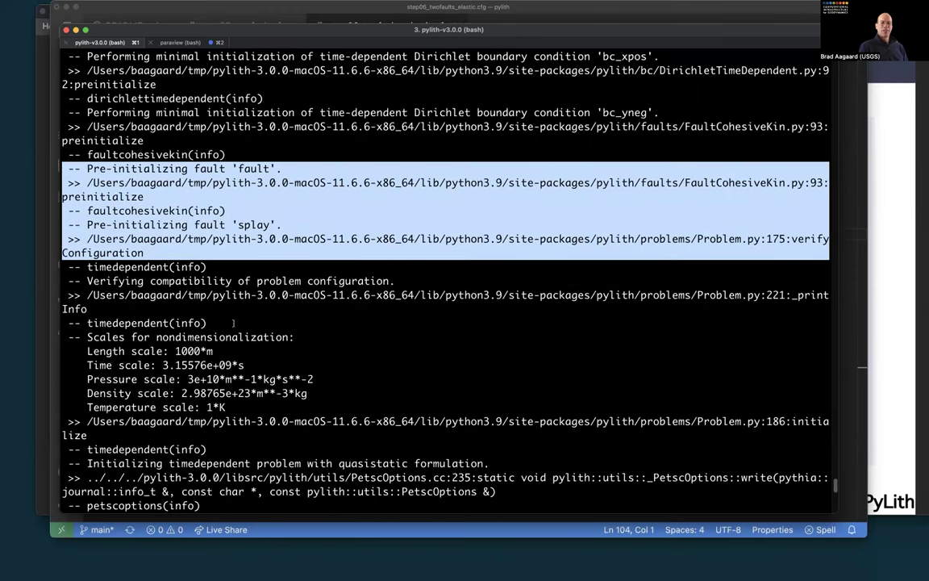
- Examine the nondimensional scales, PETSc options and solver convergence in the log, highlighting the ignored options and the final SNES function norm
scroll(175, 225, down, 1)
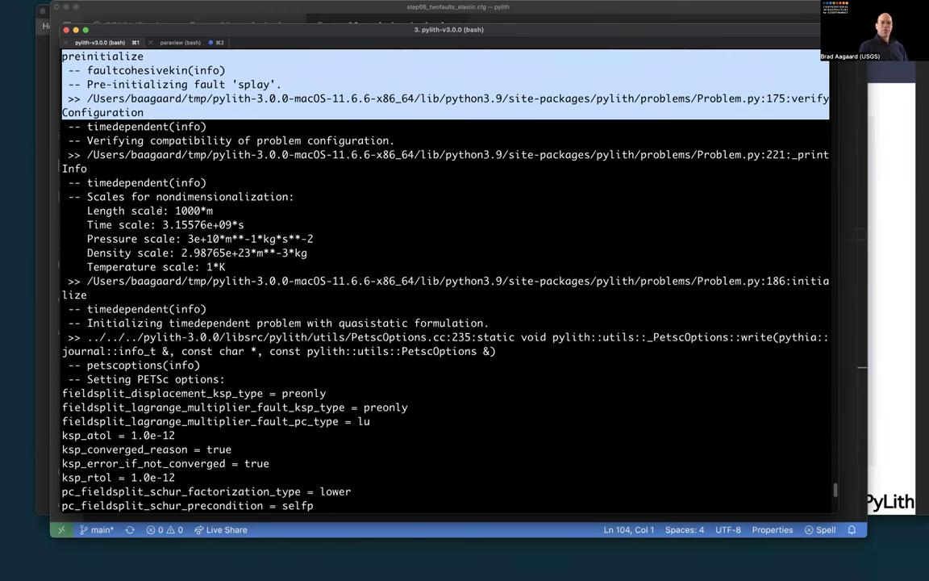
scroll(150, 218, down, 4)
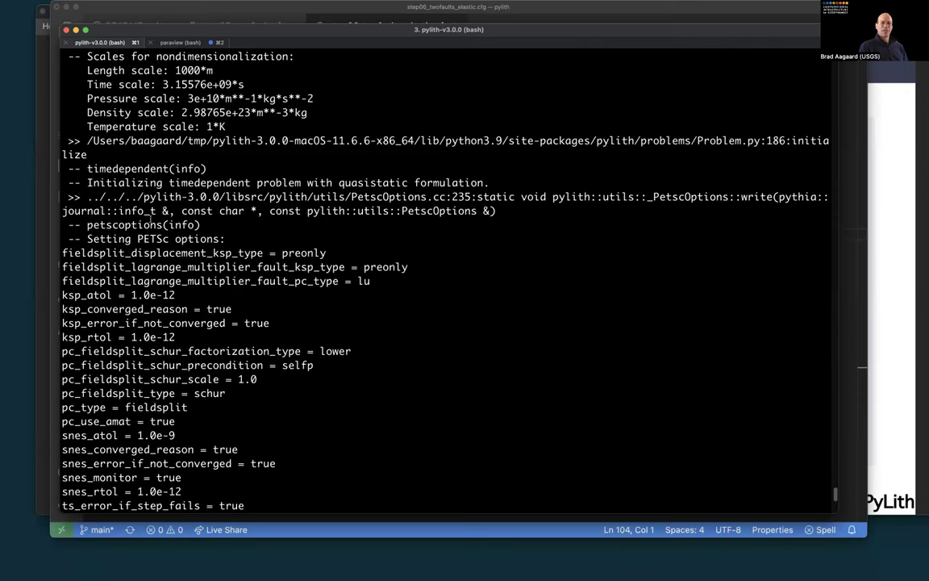
scroll(151, 219, down, 1)
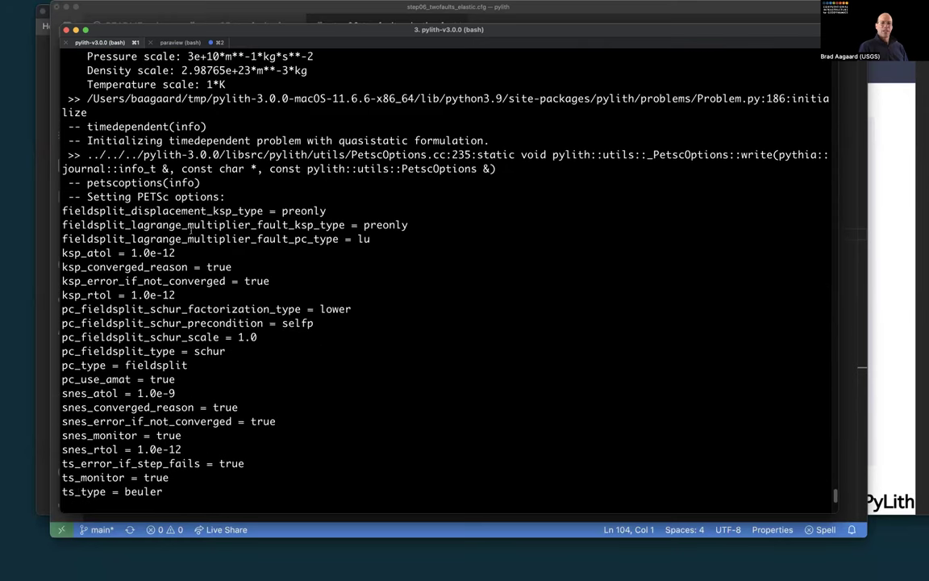
scroll(174, 208, down, 2)
scroll(191, 230, down, 1)
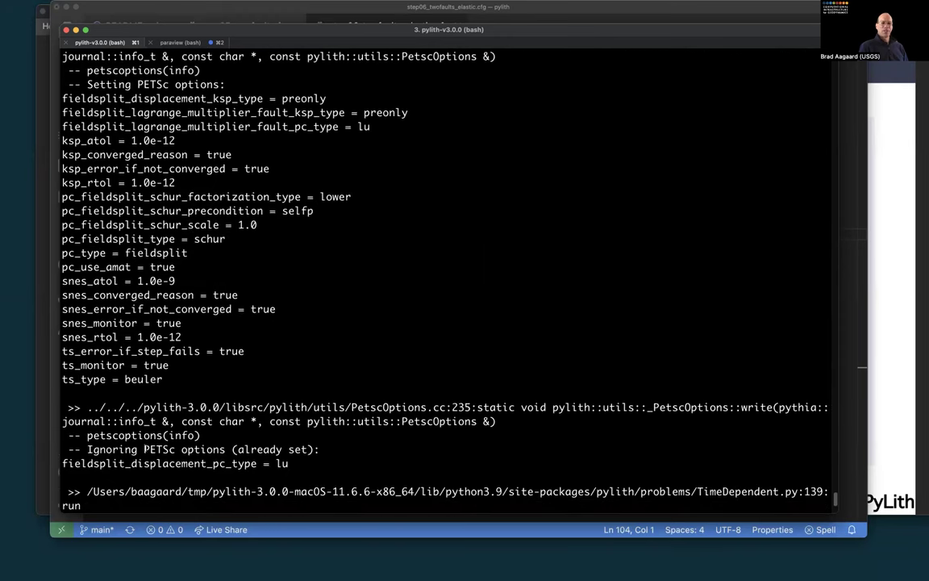
triple_click(146, 449)
drag(146, 449, 161, 463)
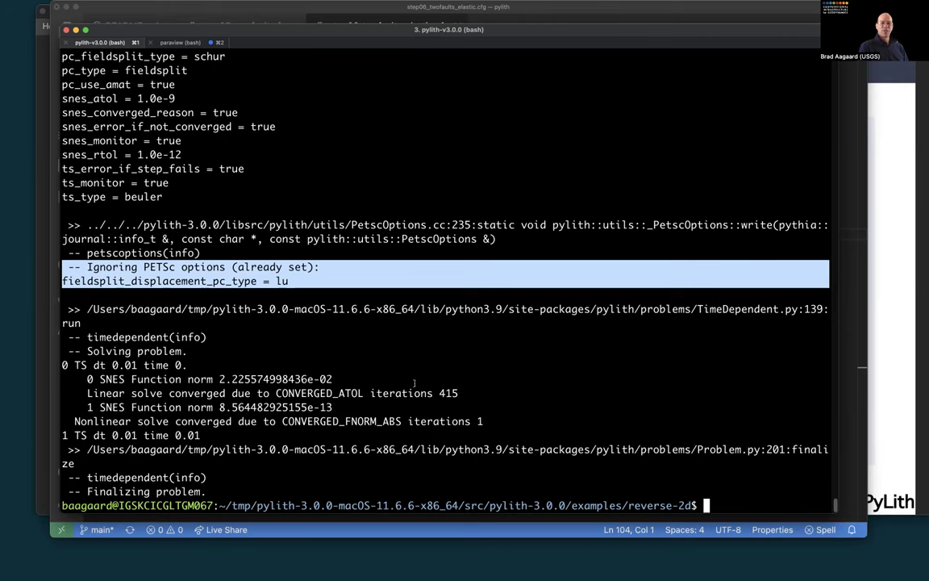
drag(333, 407, 86, 407)
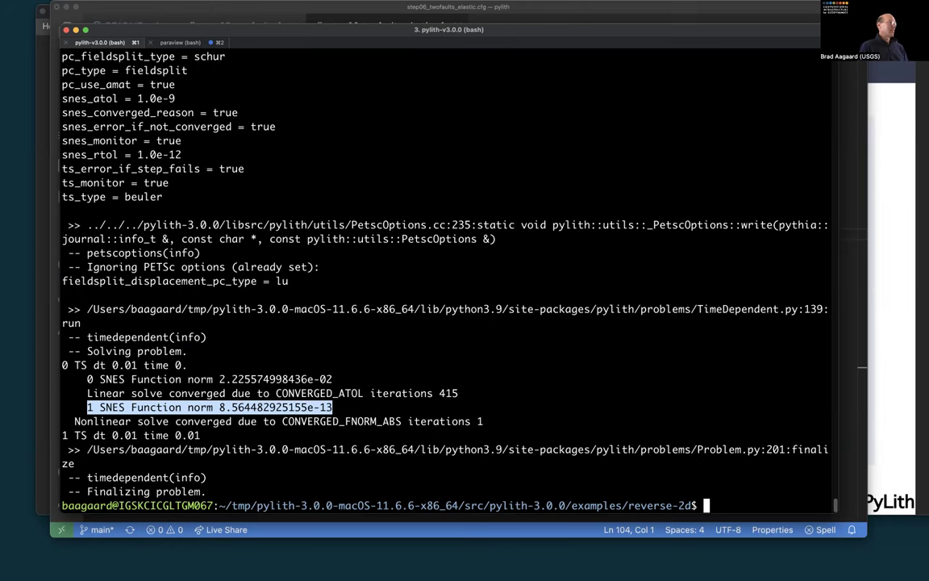
- Switch to ParaView, set SIM to "step06_twofaults" in the Python shell and try to run the plot_dispwarp.py script
key(super+Tab)
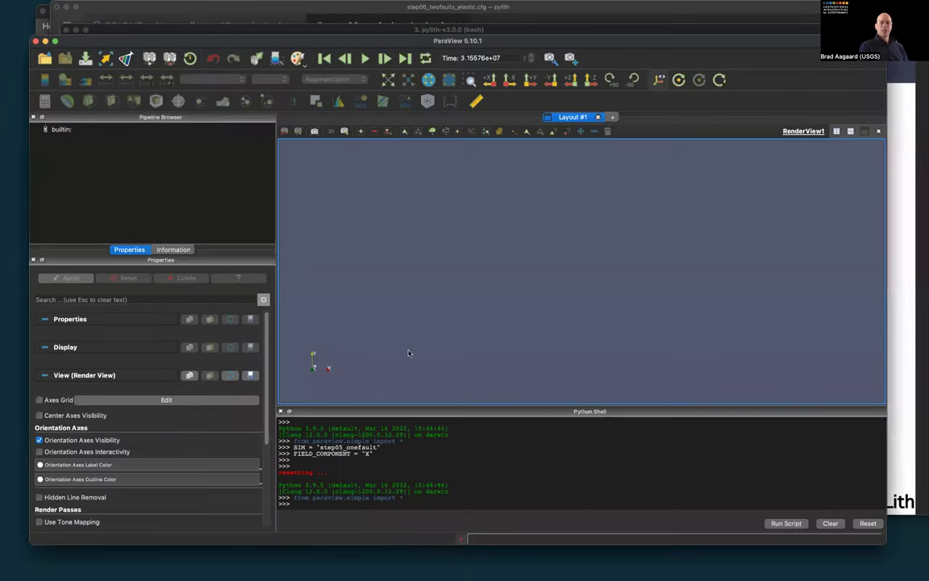
click(363, 501)
key(Up)
key(Up)
key(BackSpace)
key(BackSpace)
key(BackSpace)
key(BackSpace)
key(BackSpace)
key(BackSpace)
key(BackSpace)
key(BackSpace)
key(BackSpace)
text(_twofaults")
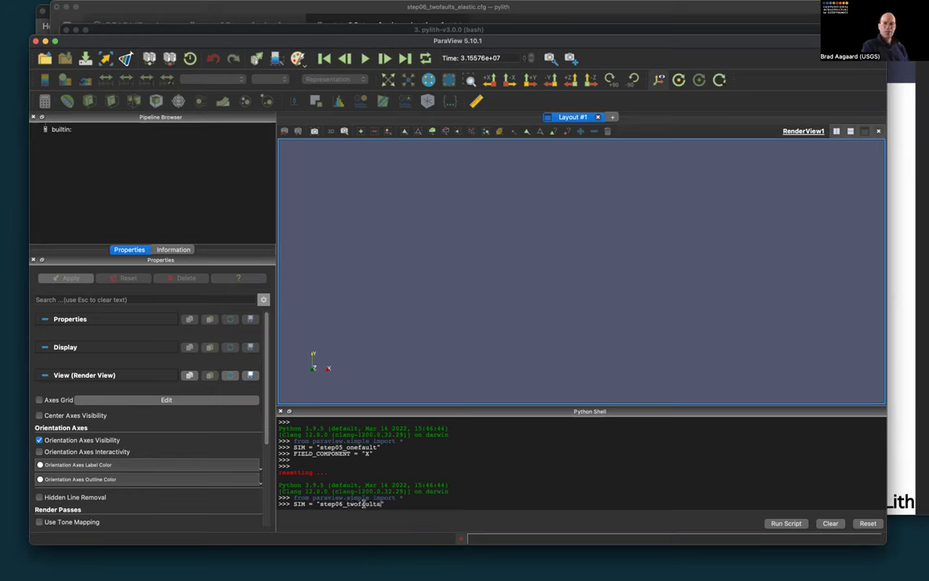
key(Return)
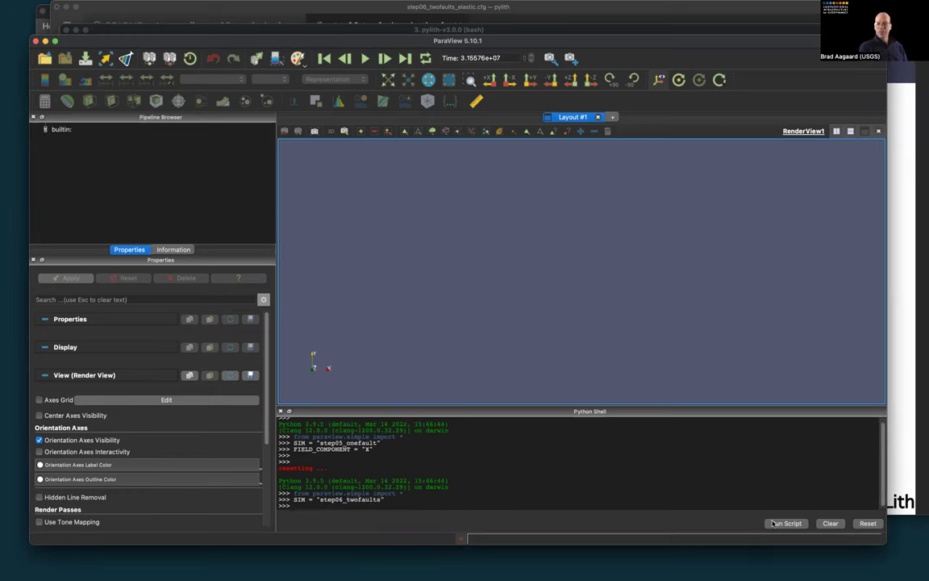
click(786, 522)
double_click(409, 224)
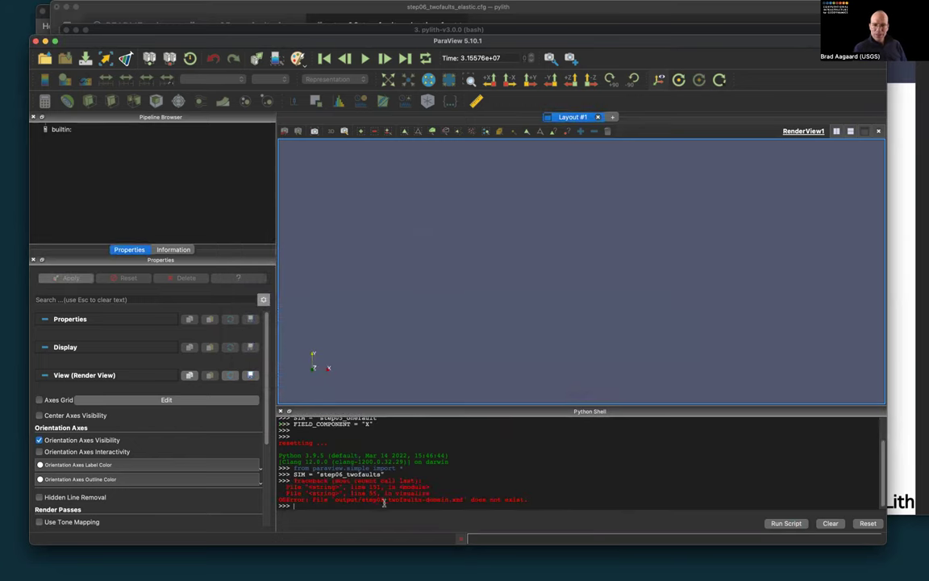
- Set SIM to "step06_twofaults_elastic", run the plot_dispwarp.py script and inspect the displacement around the faults up close
key(Up)
text(_elastic)
key(Return)
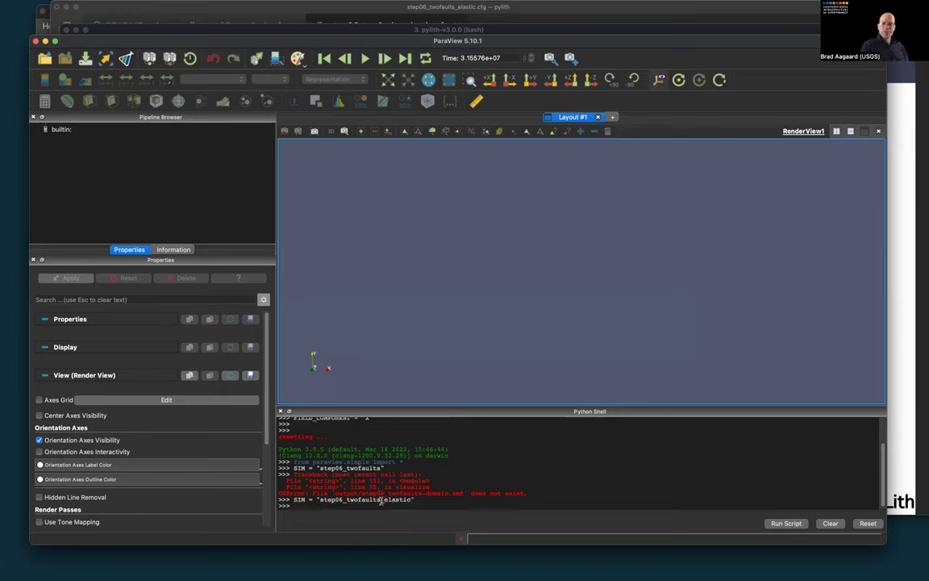
click(782, 523)
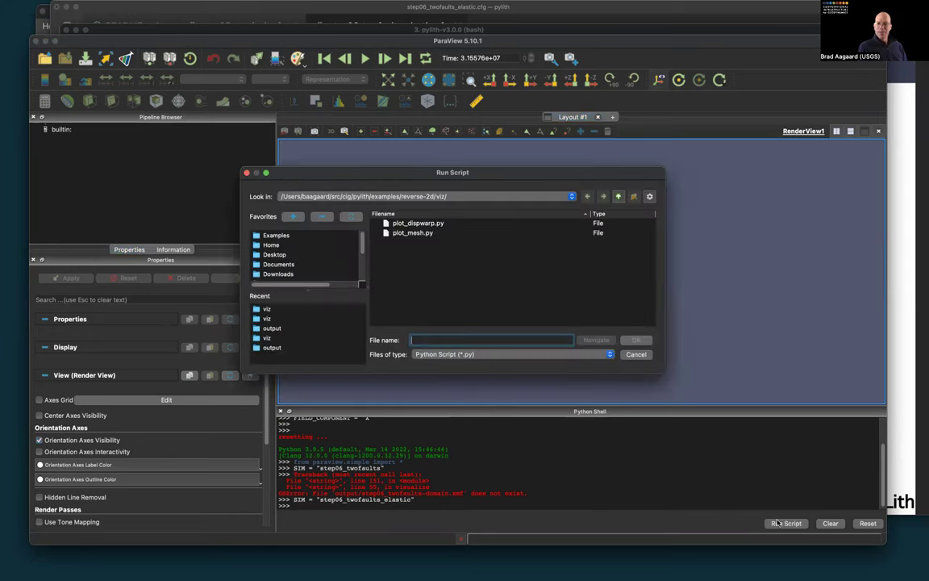
double_click(403, 224)
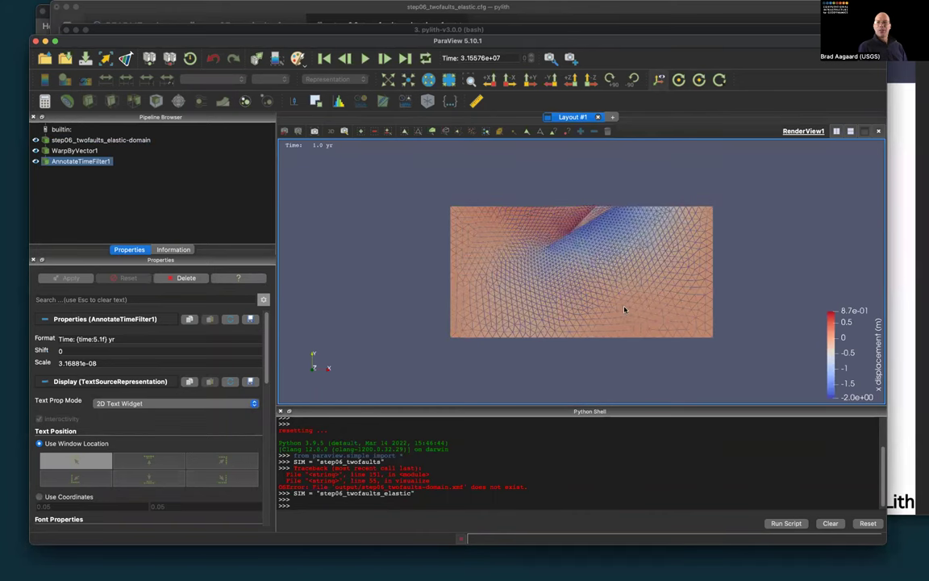
scroll(562, 274, up, 5)
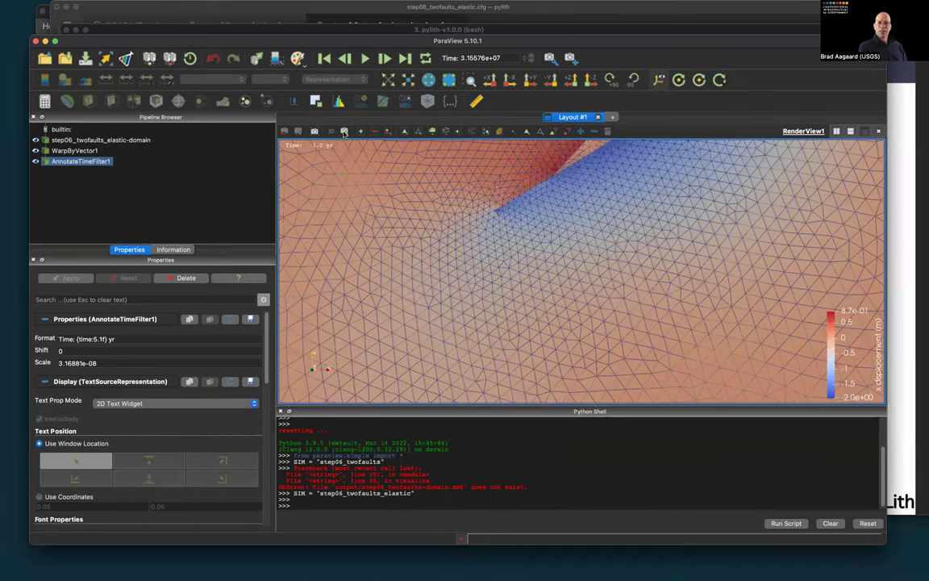
- Examine the warped displacement around the main and splay faults up close and across the whole domain
scroll(339, 151, down, 1)
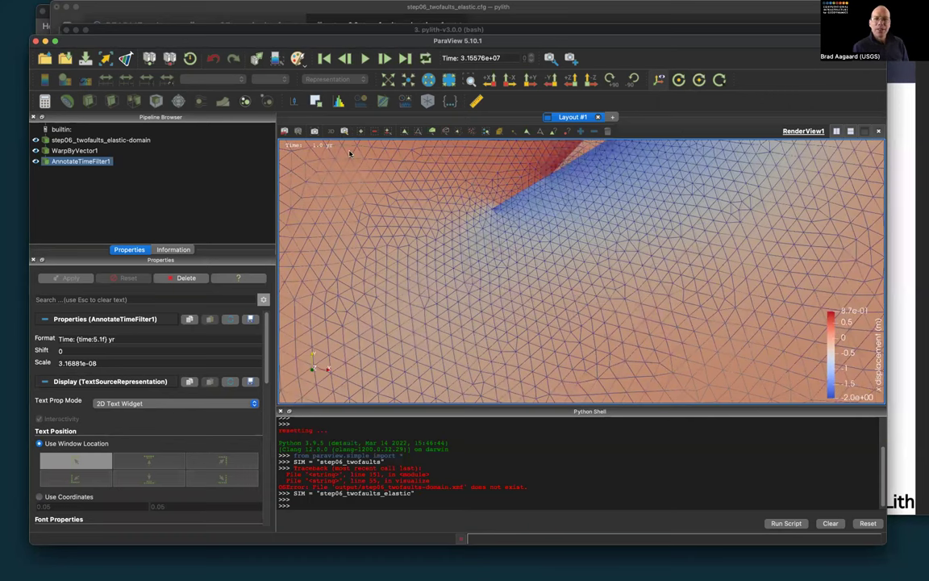
drag(562, 188, 618, 179)
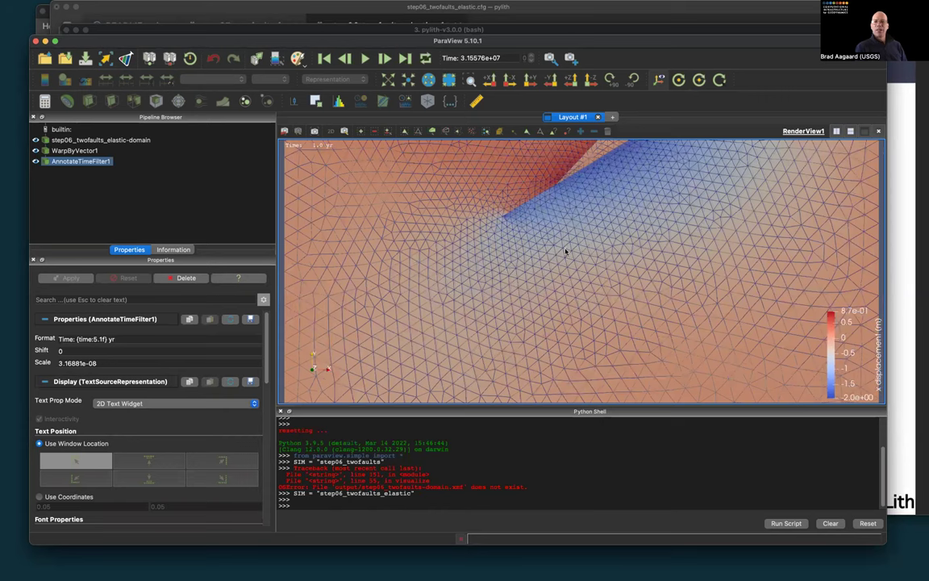
scroll(565, 252, down, 3)
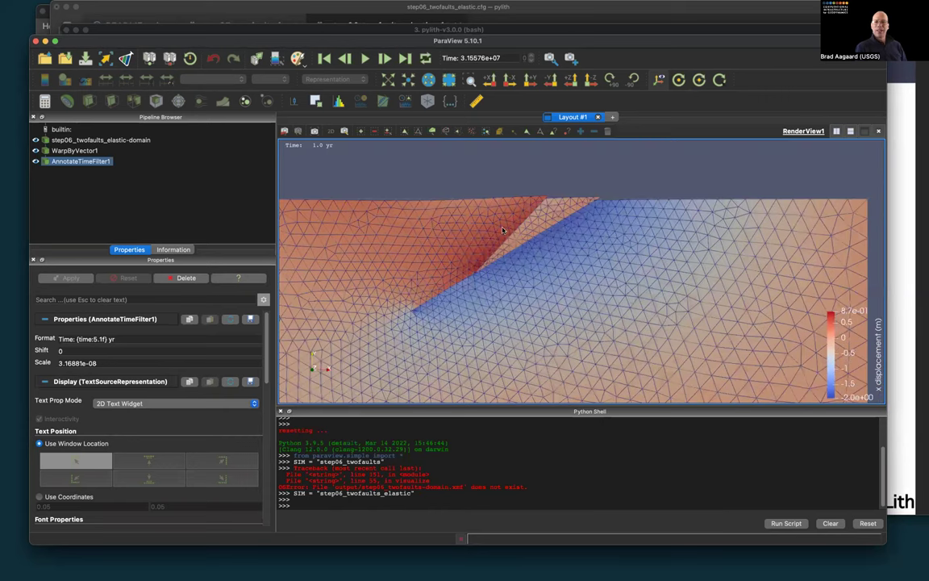
scroll(497, 231, up, 2)
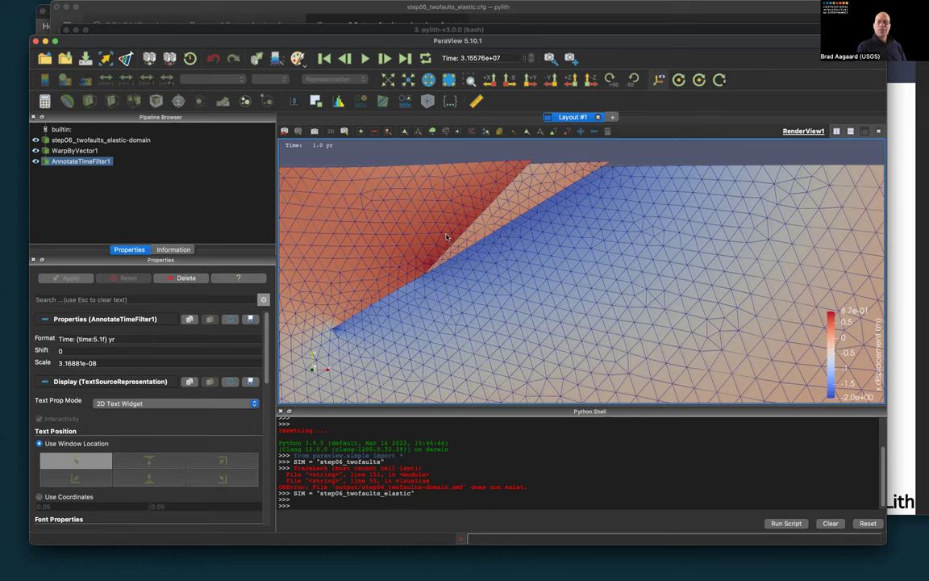
drag(445, 237, 399, 193)
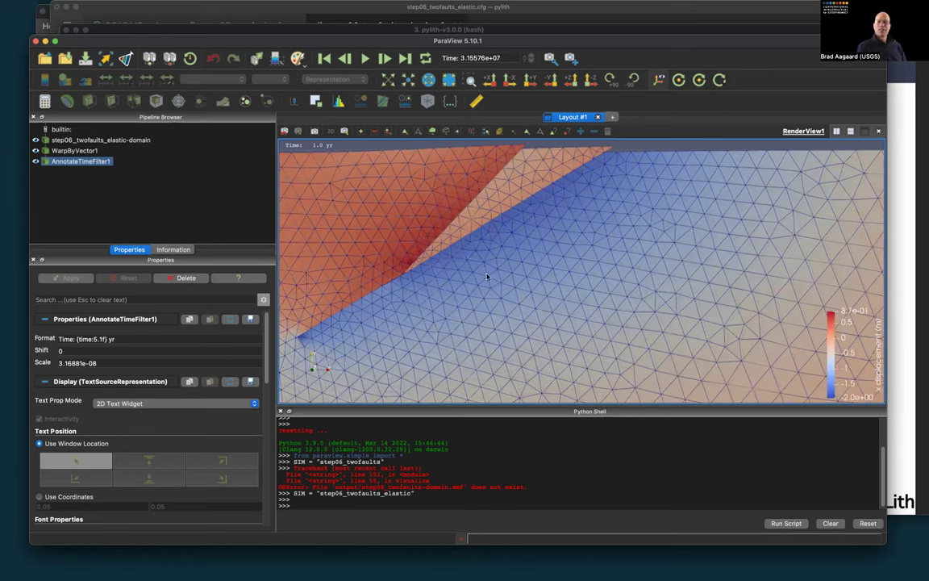
scroll(462, 210, down, 2)
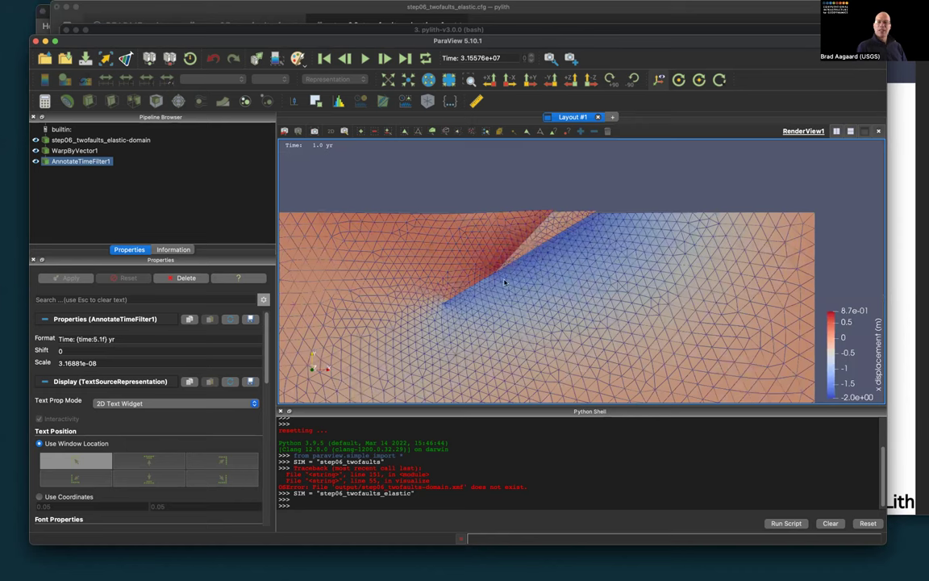
drag(449, 231, 496, 233)
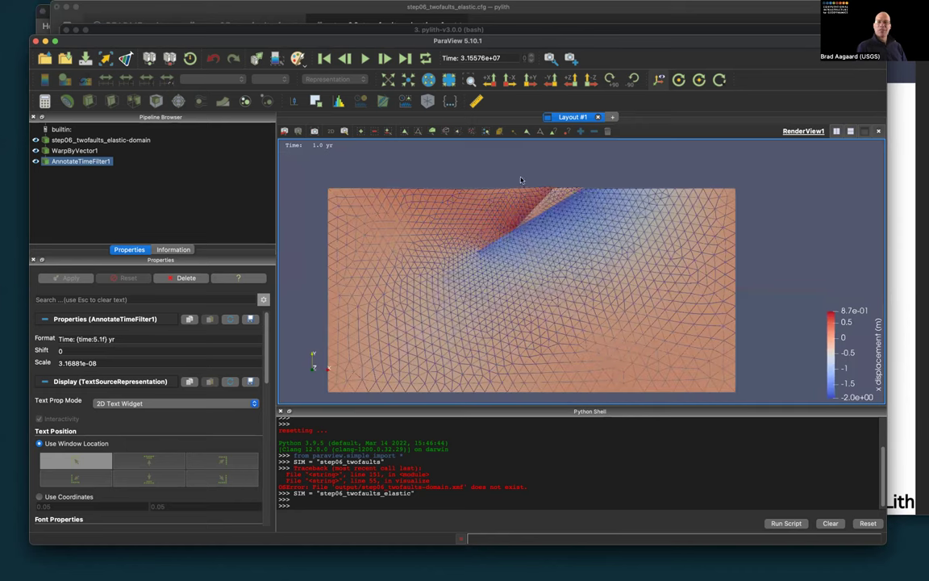
drag(570, 229, 583, 218)
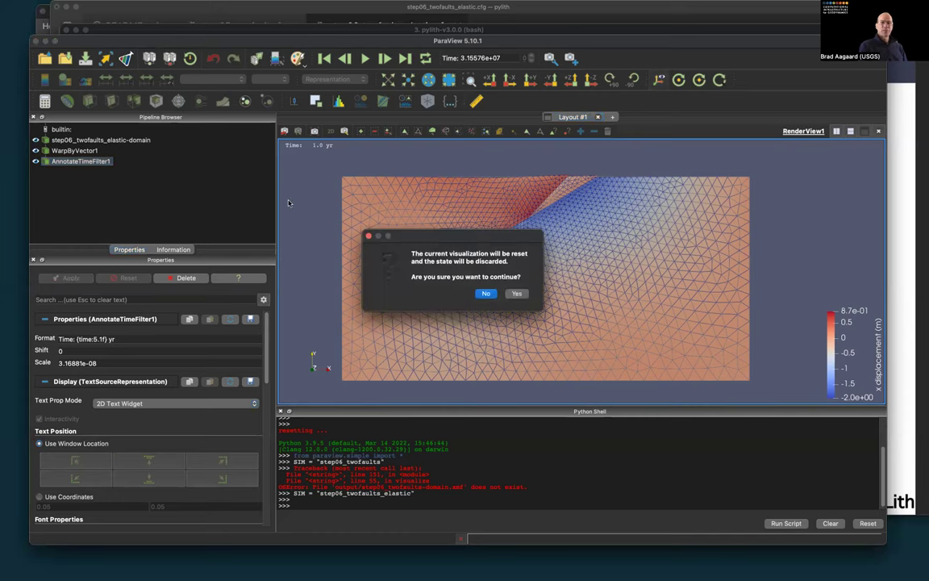
- Reset the ParaView session, discarding the current visualization, and return to the terminal
click(518, 294)
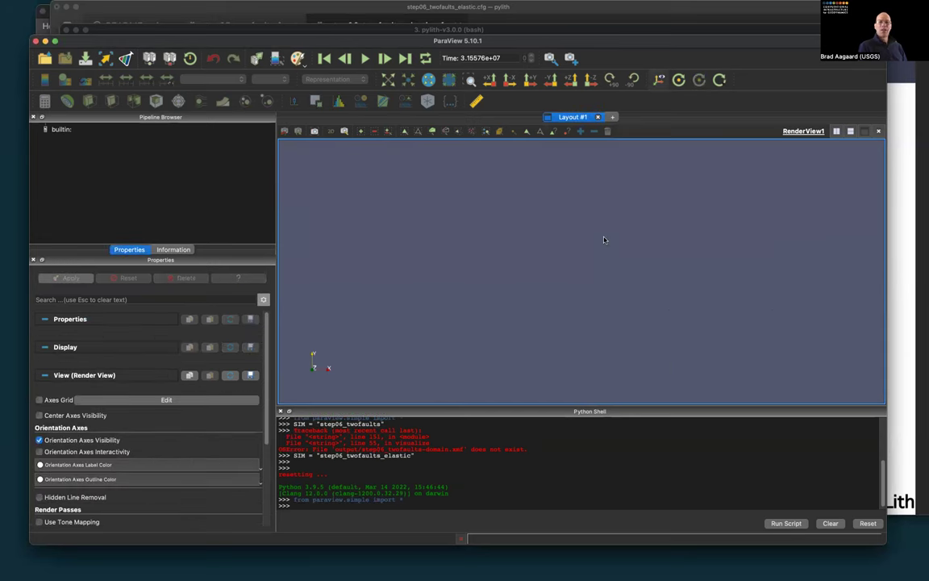
click(45, 41)
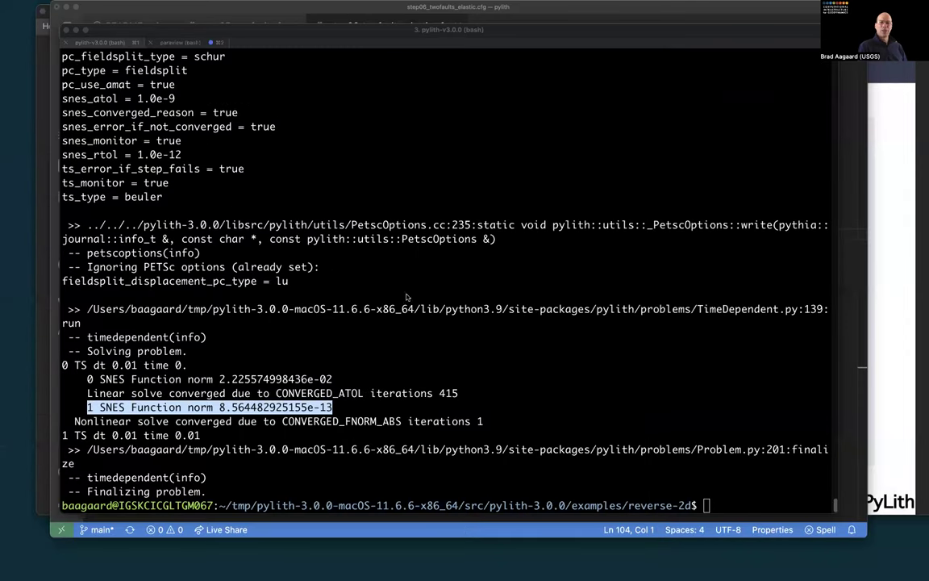
click(376, 266)
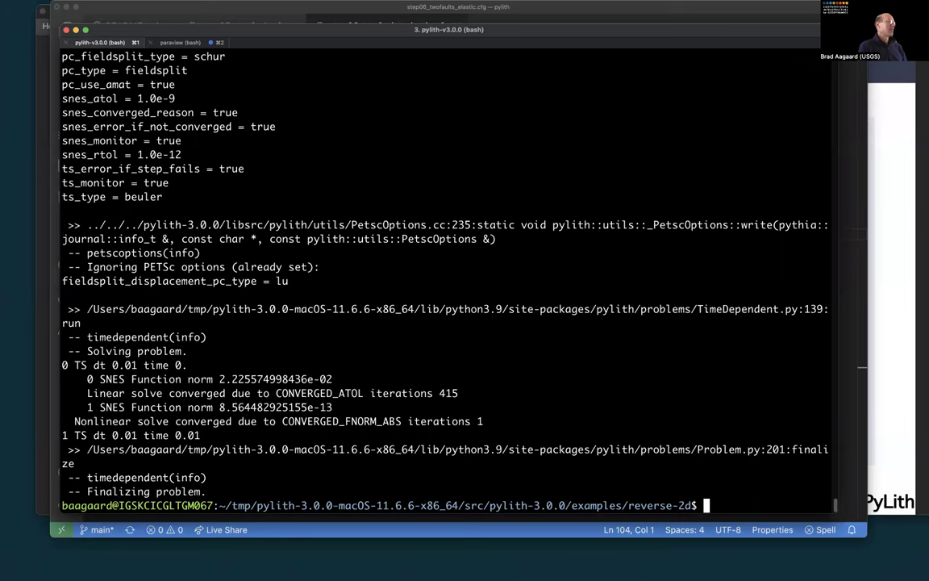
- Switch to the tutorial slides PDF and go through the Step 6 results to the Step 7 problem time settings
key(super+Tab)
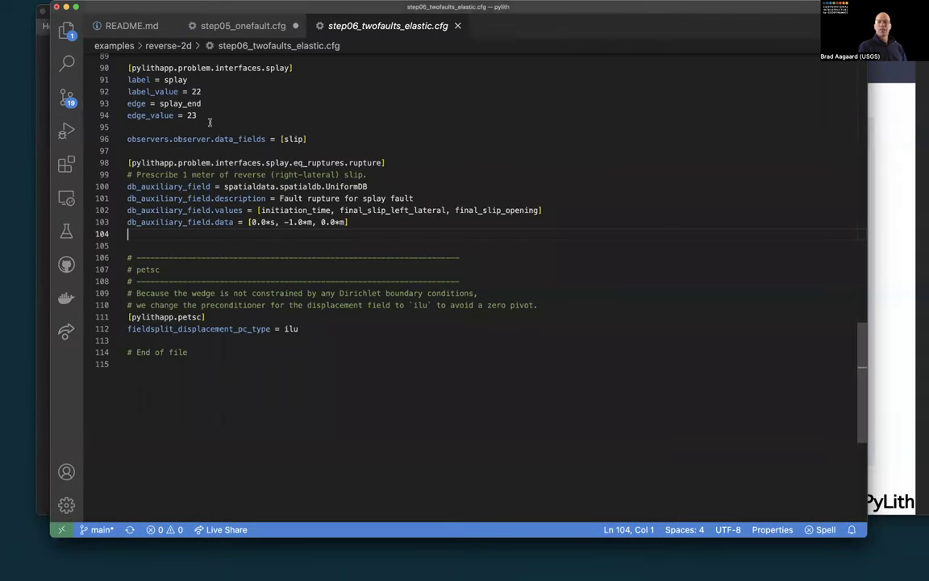
key(super+Tab)
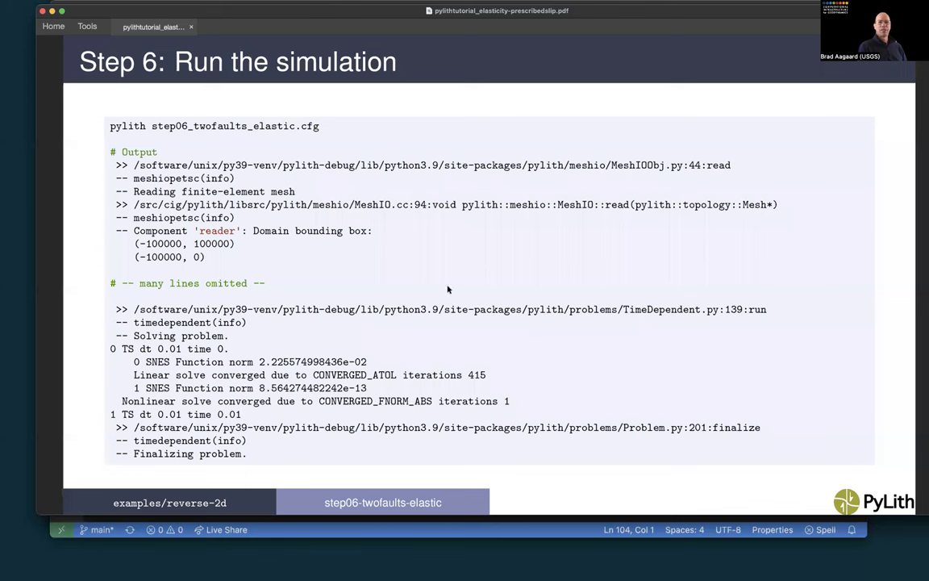
key(Right)
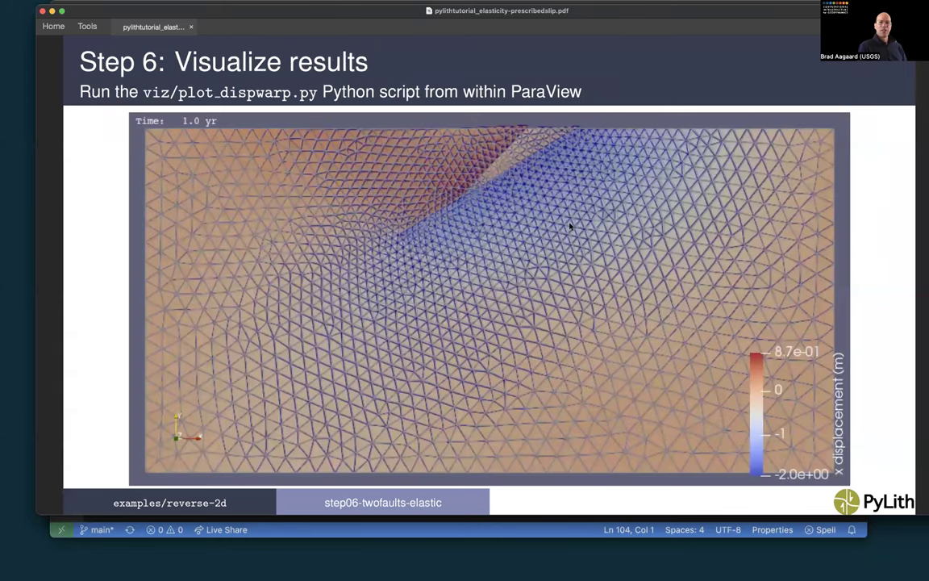
key(Right)
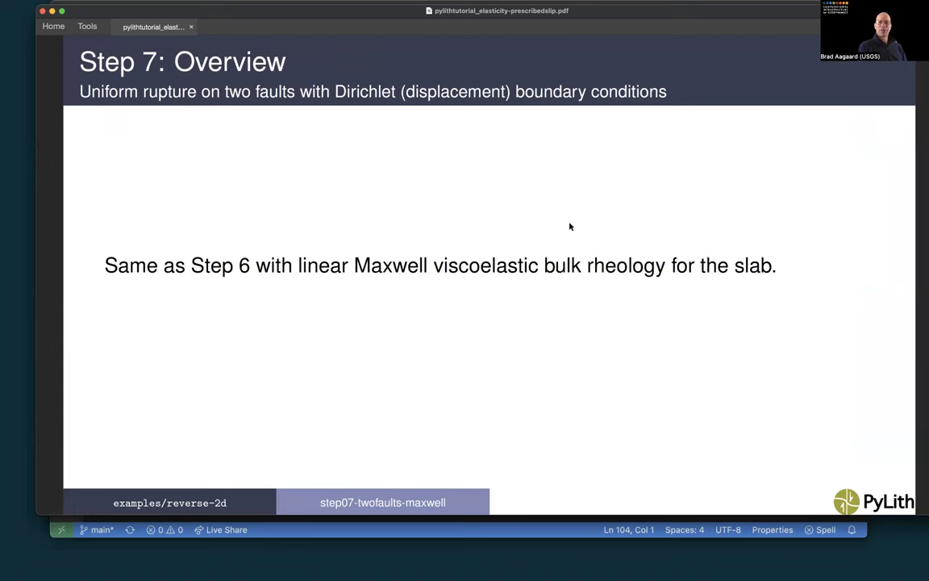
key(Right)
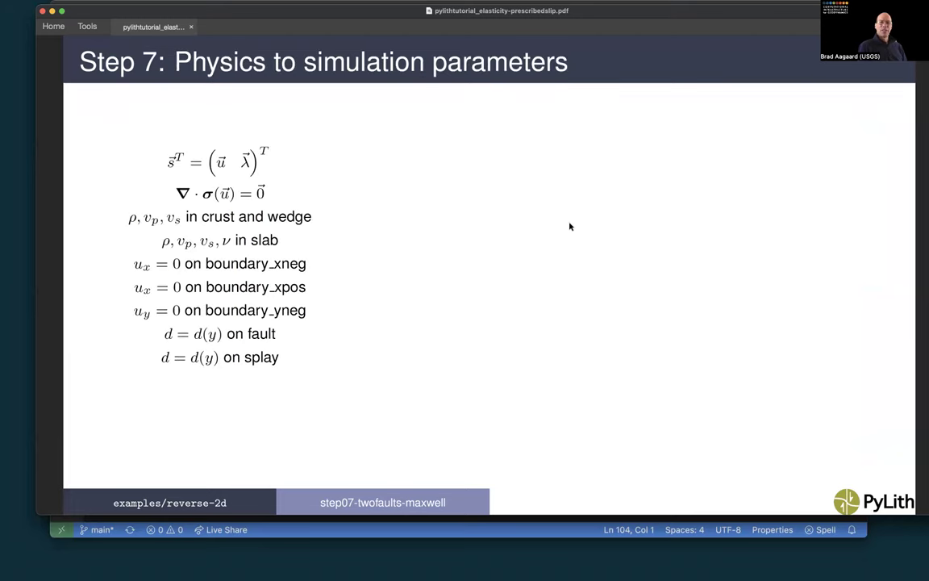
key(Right)
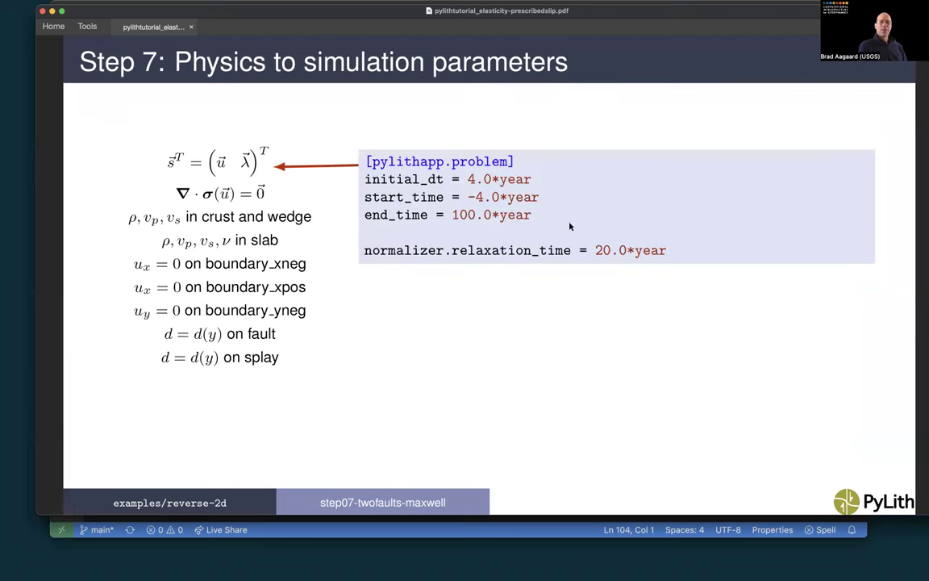
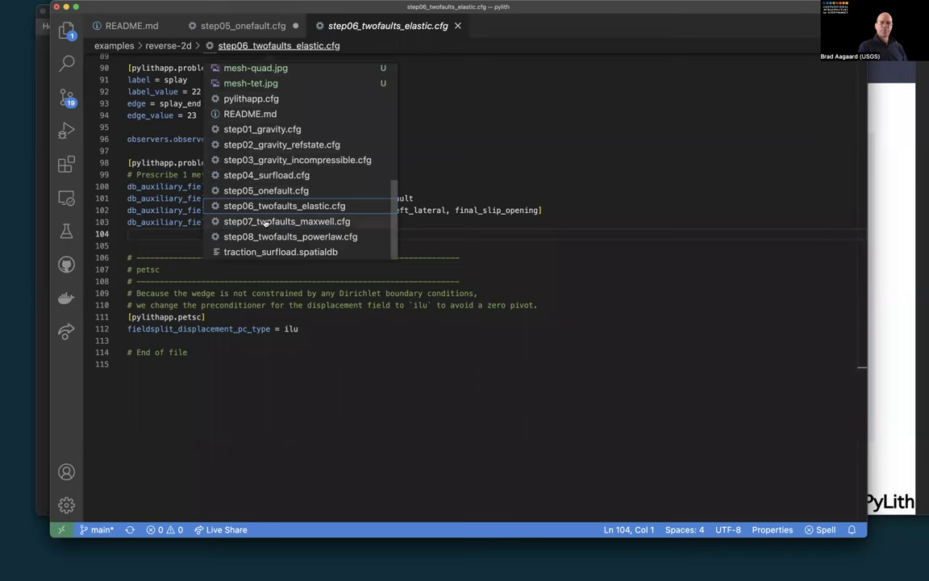
- Open step07_twofaults_maxwell.cfg in the code editor and review its metadata, output names, time stepping and relaxation time
scroll(319, 212, up, 15)
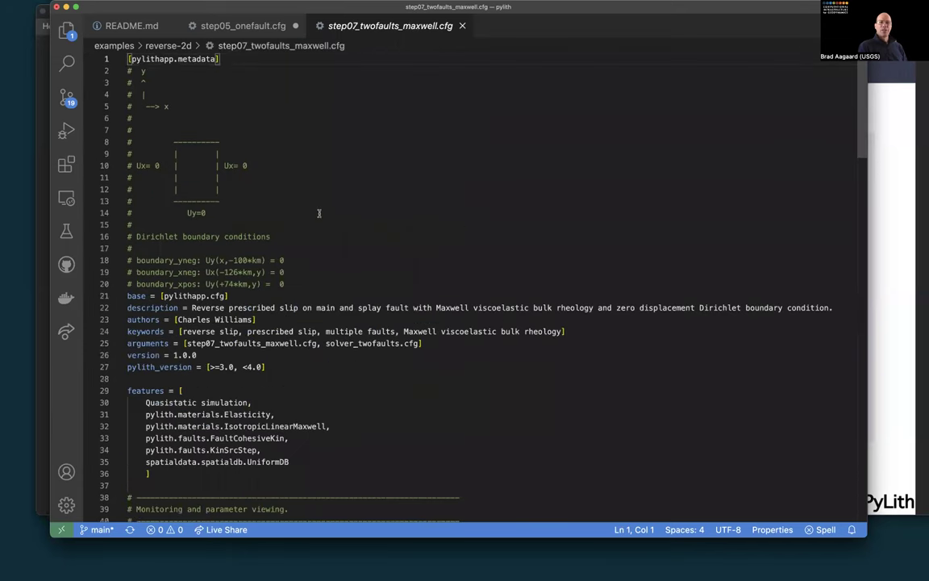
scroll(319, 213, down, 6)
scroll(303, 177, up, 2)
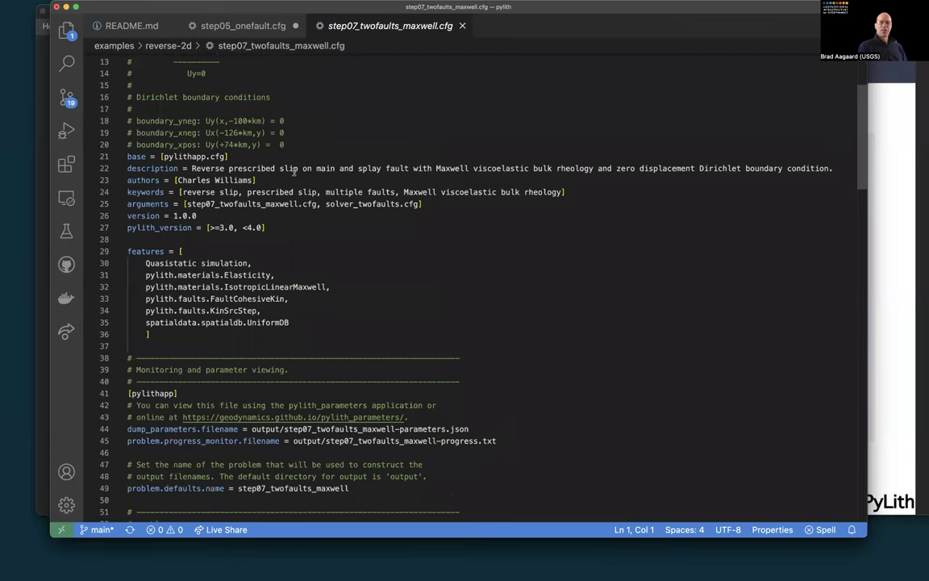
scroll(295, 170, down, 8)
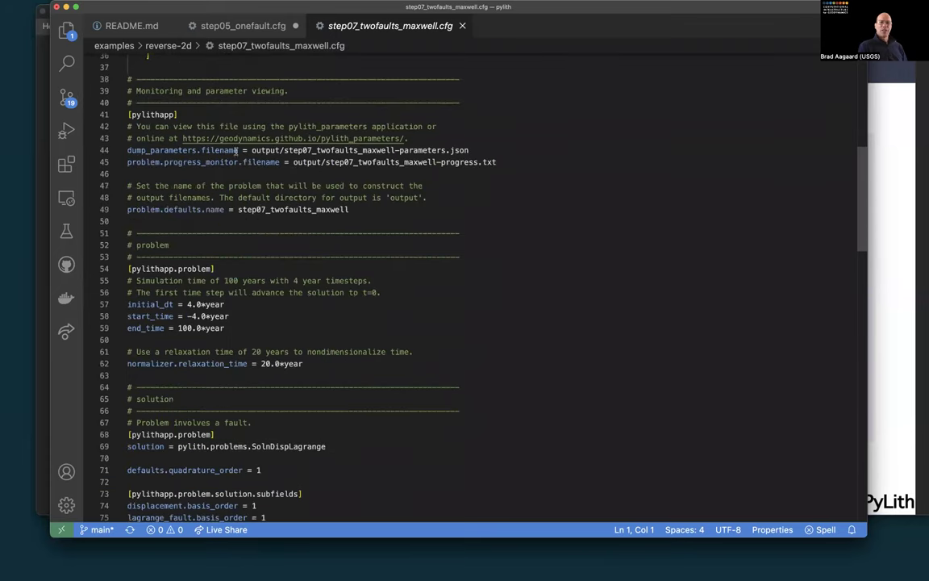
scroll(282, 174, down, 2)
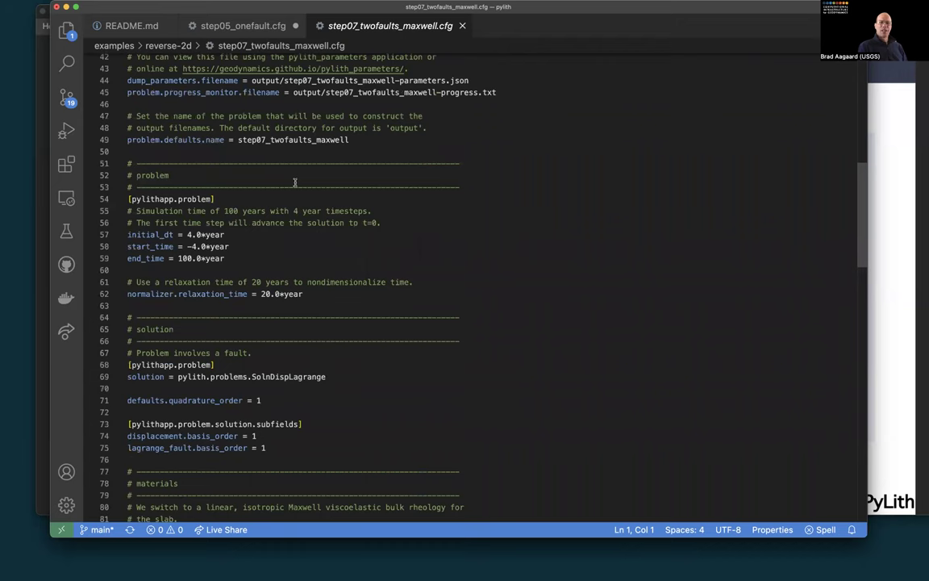
scroll(294, 182, down, 2)
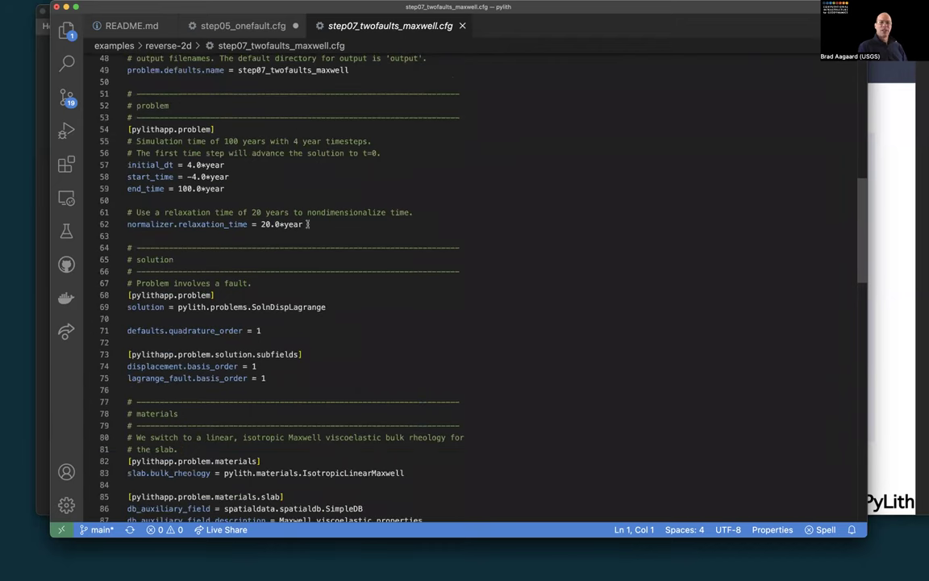
- Review the solution settings and highlight the slab's IsotropicLinearMaxwell bulk rheology line in the materials section
scroll(307, 224, down, 4)
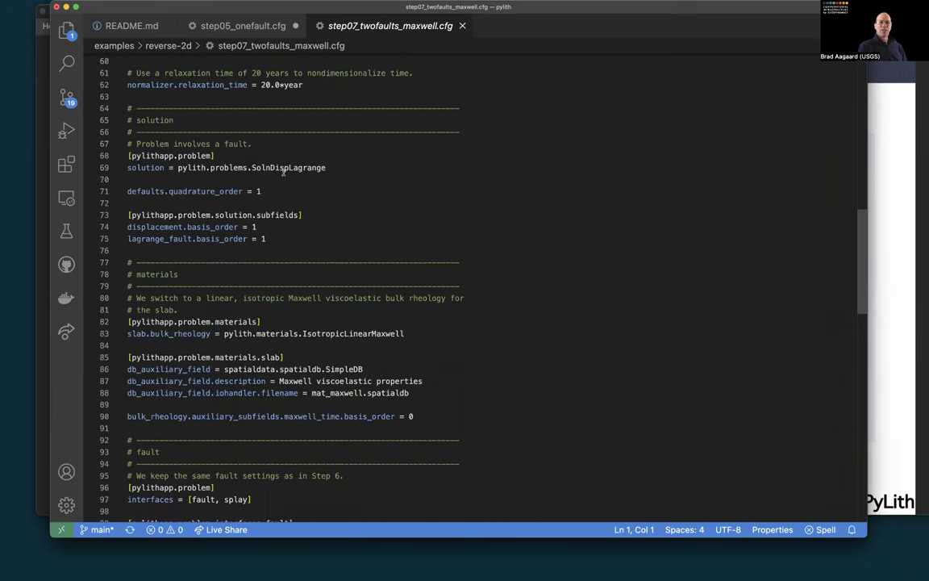
scroll(299, 179, down, 4)
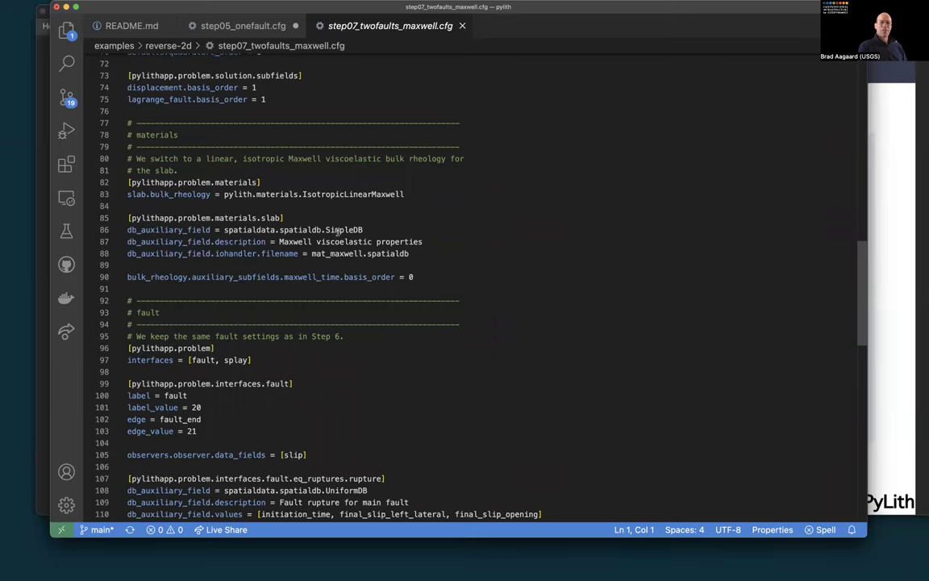
triple_click(255, 194)
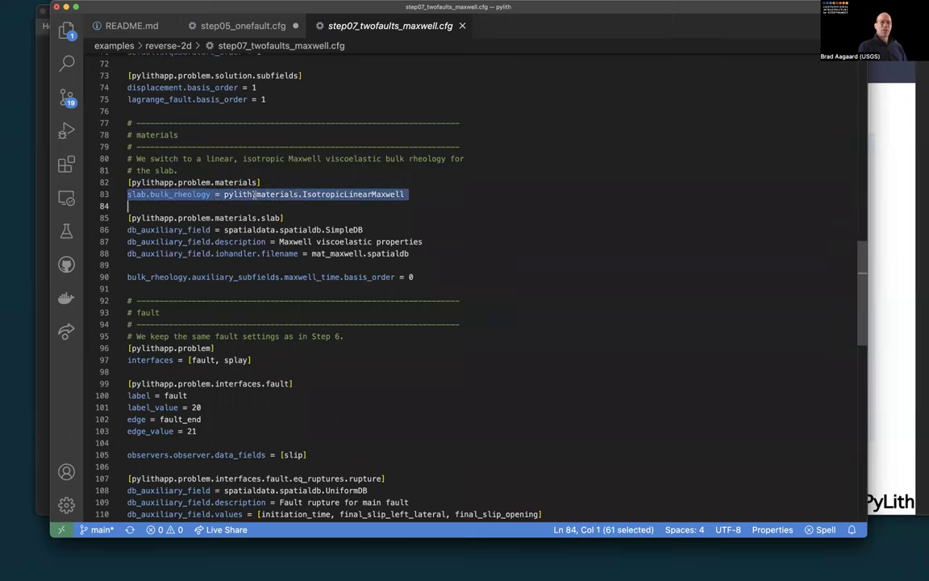
key(Down)
key(End)
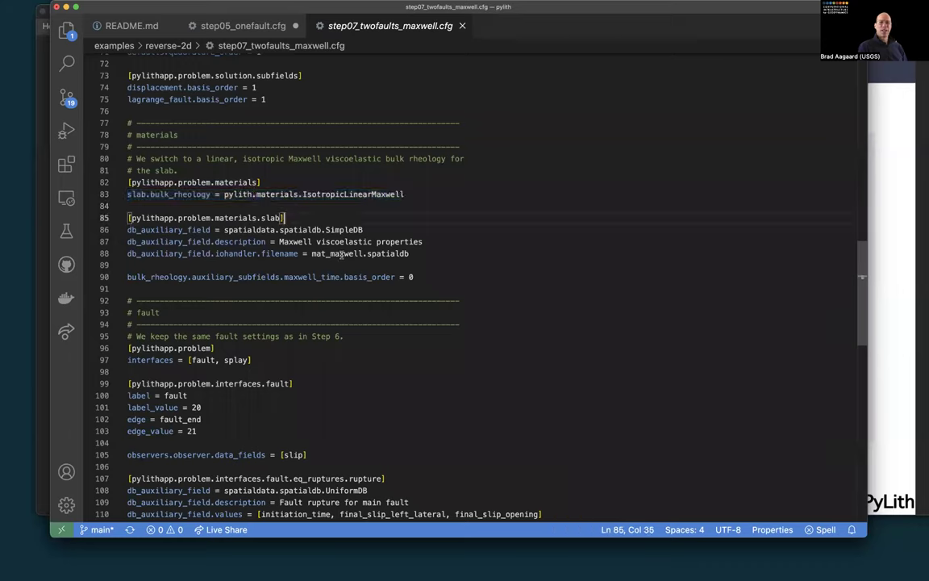
- Examine the slab's auxiliary field database settings, highlighting SimpleDB, the mat_maxwell.spatialdb filename line and the description
double_click(263, 230)
click(263, 230)
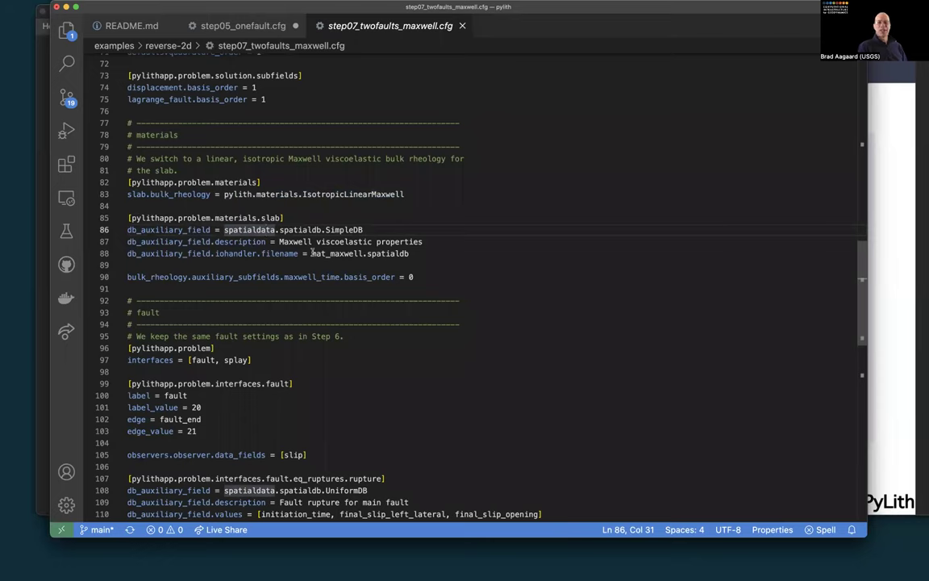
drag(325, 230, 363, 229)
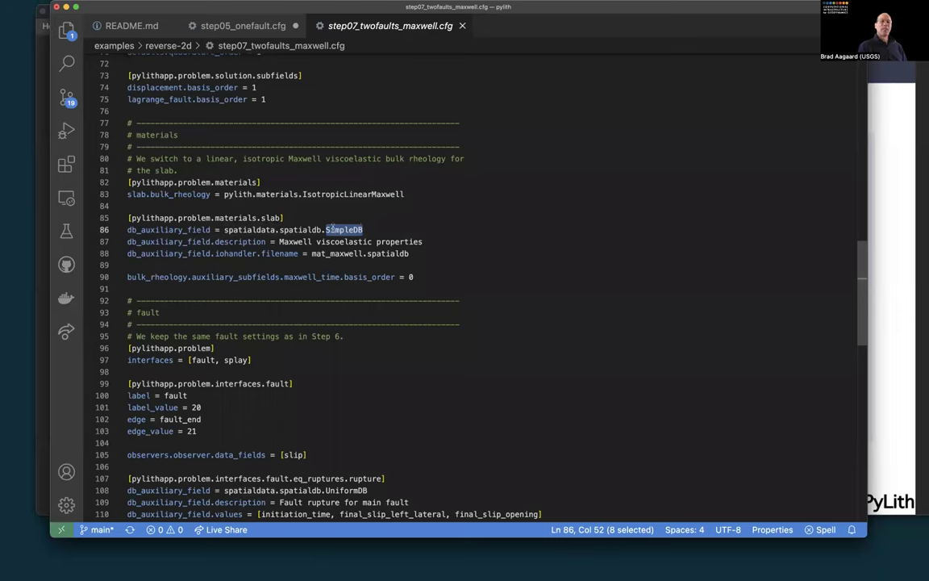
click(330, 229)
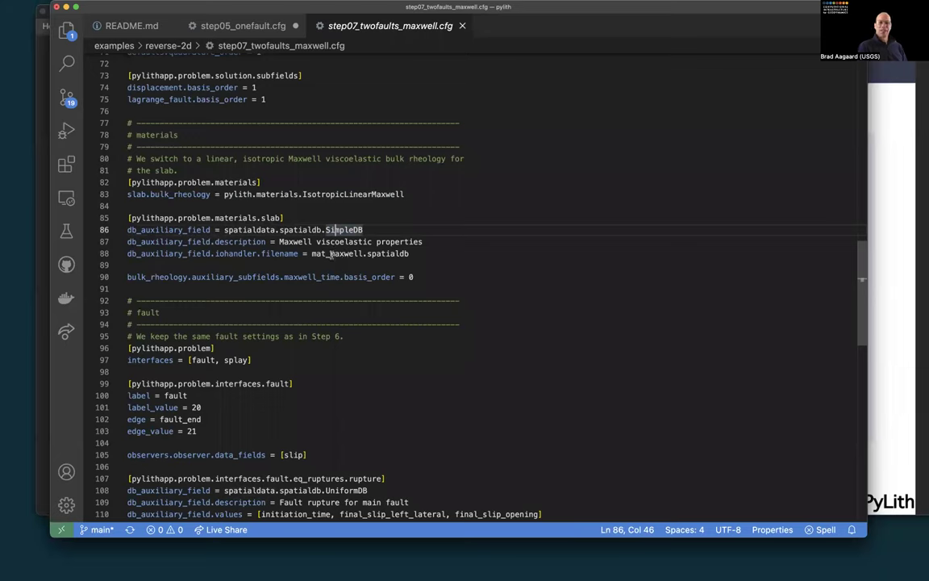
double_click(330, 253)
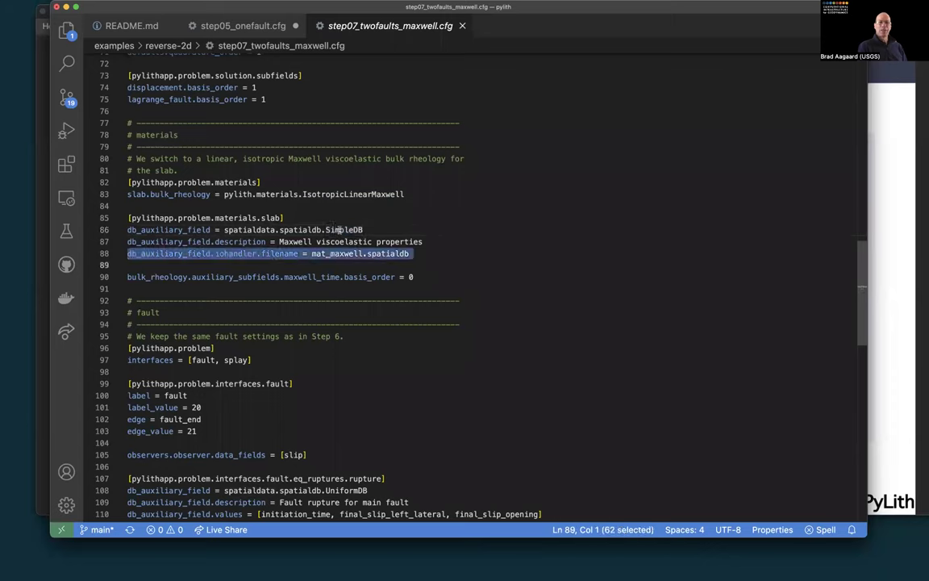
double_click(334, 230)
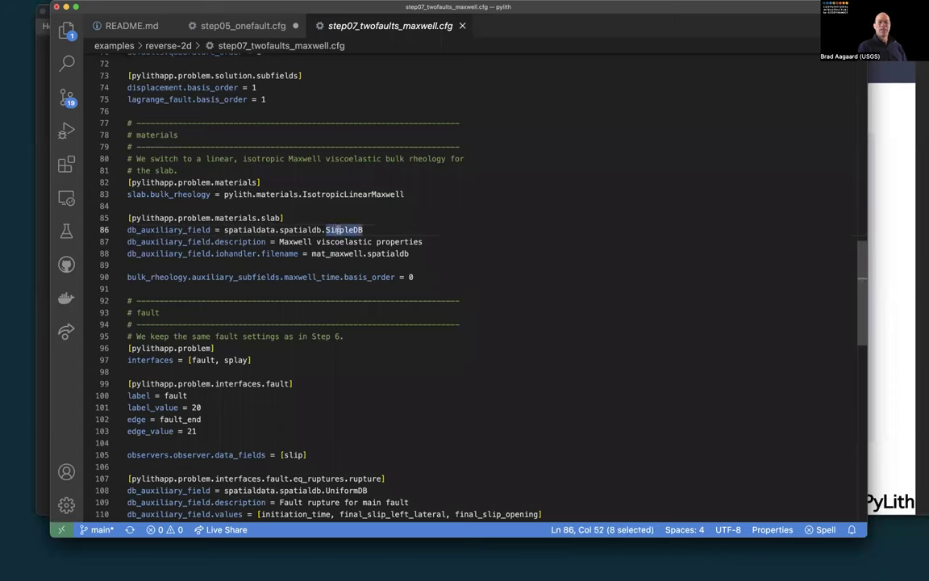
double_click(335, 241)
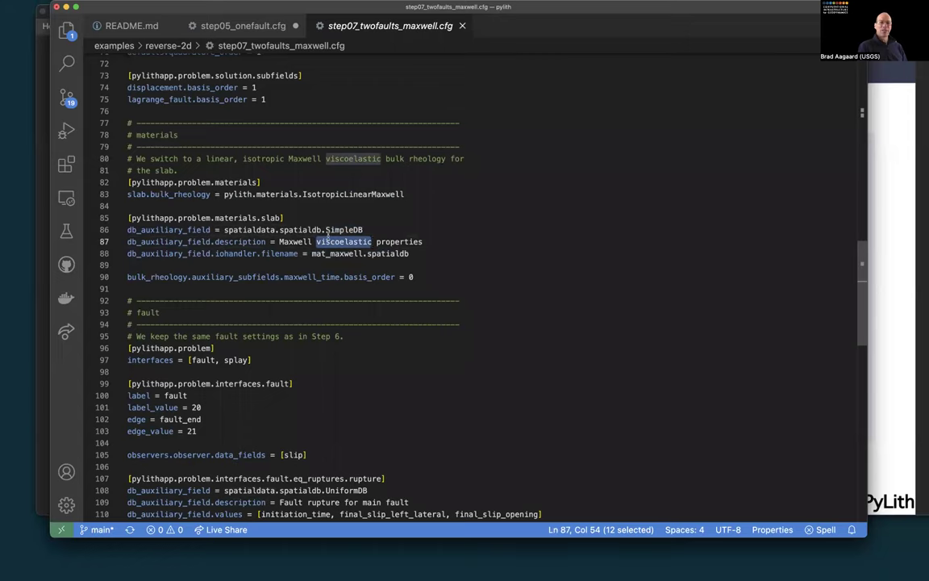
- Review the fault, splay and petsc sections of step07_twofaults_maxwell.cfg, including the rupture settings and the displacement preconditioner
scroll(376, 242, down, 4)
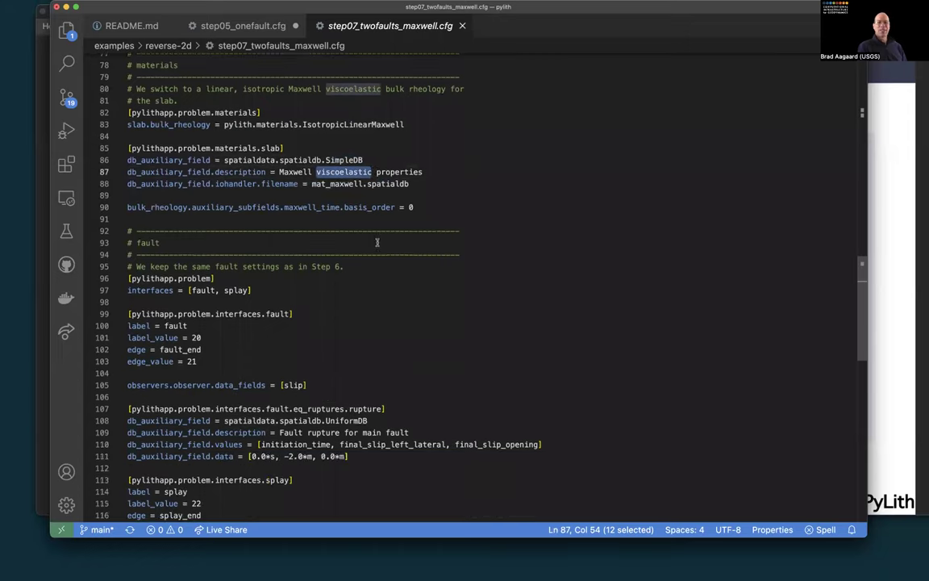
scroll(377, 242, down, 2)
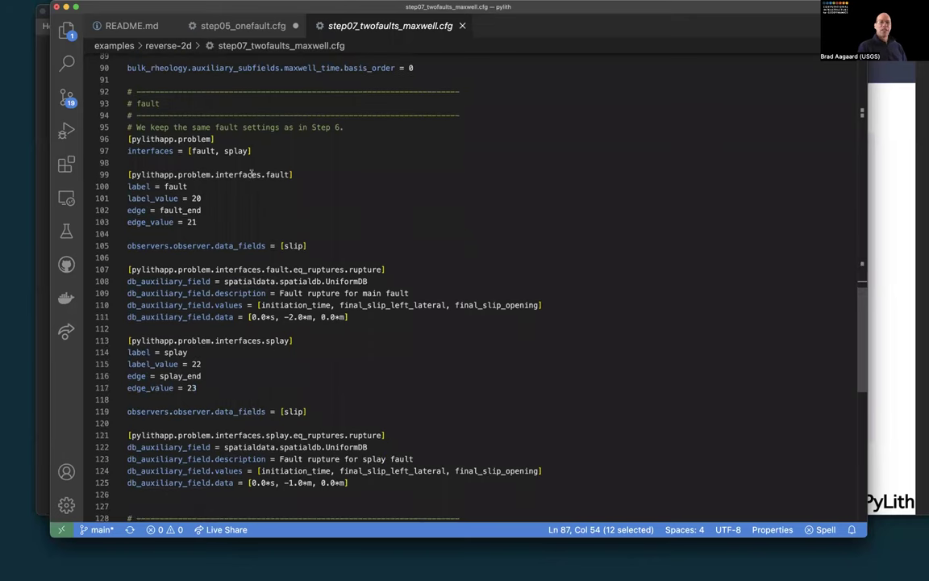
scroll(234, 161, down, 8)
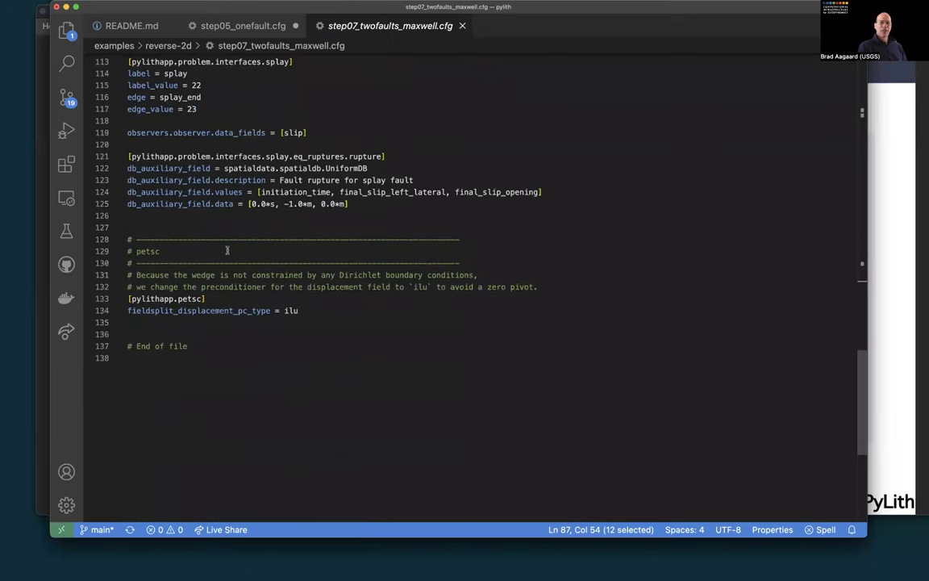
scroll(246, 227, up, 2)
scroll(245, 227, up, 6)
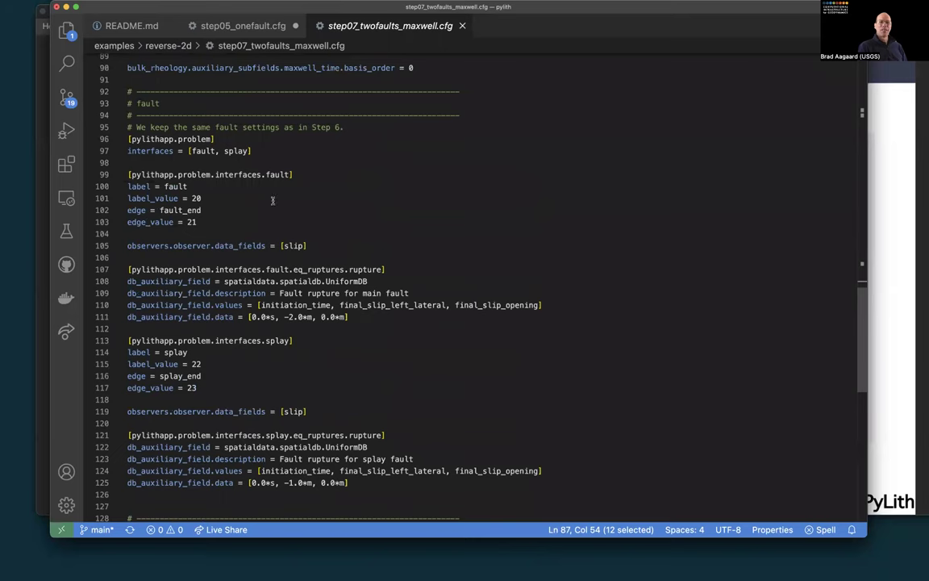
- Open mat_maxwell.spatialdb from the reverse-2d folder and highlight the viscosity value in the data row and the comment lines describing the columns
click(251, 50)
scroll(290, 170, up, 3)
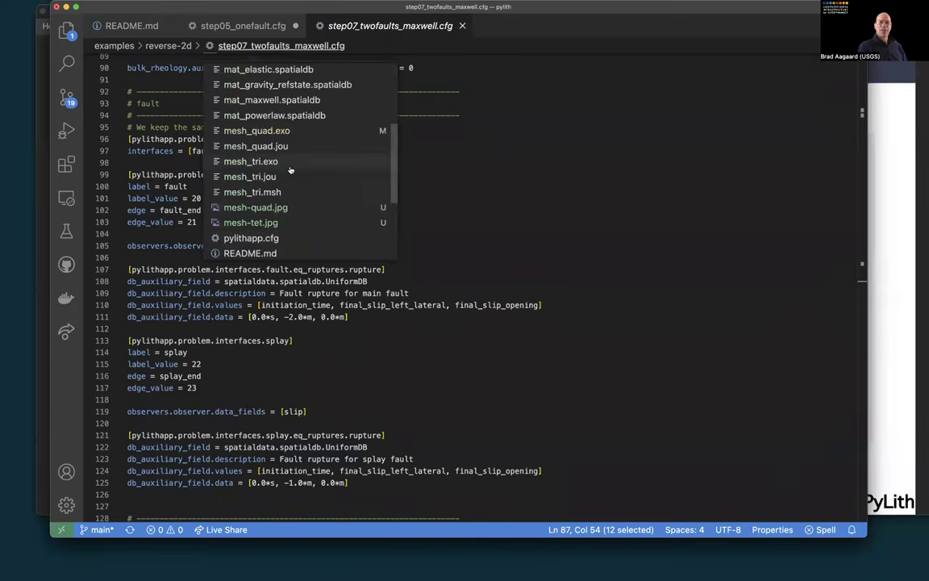
click(270, 99)
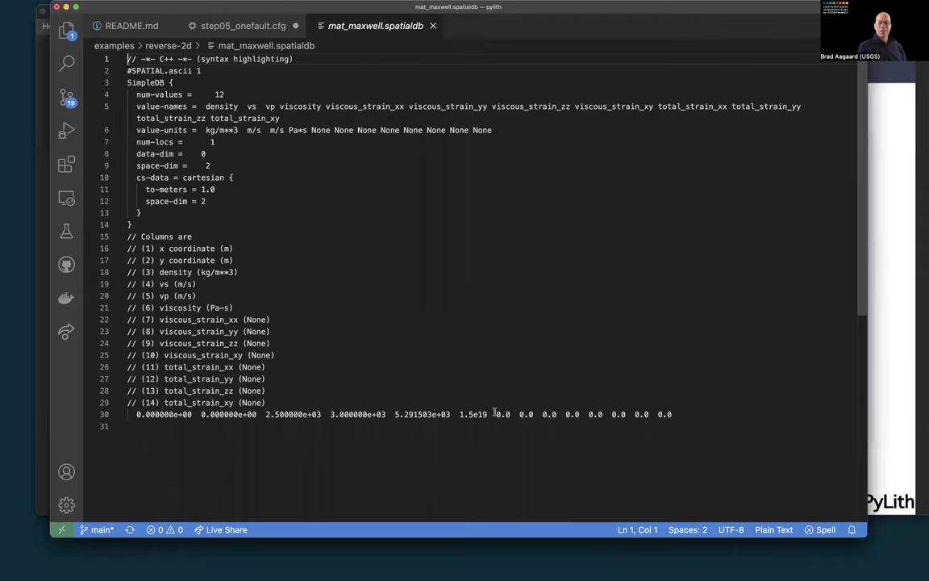
drag(489, 414, 460, 413)
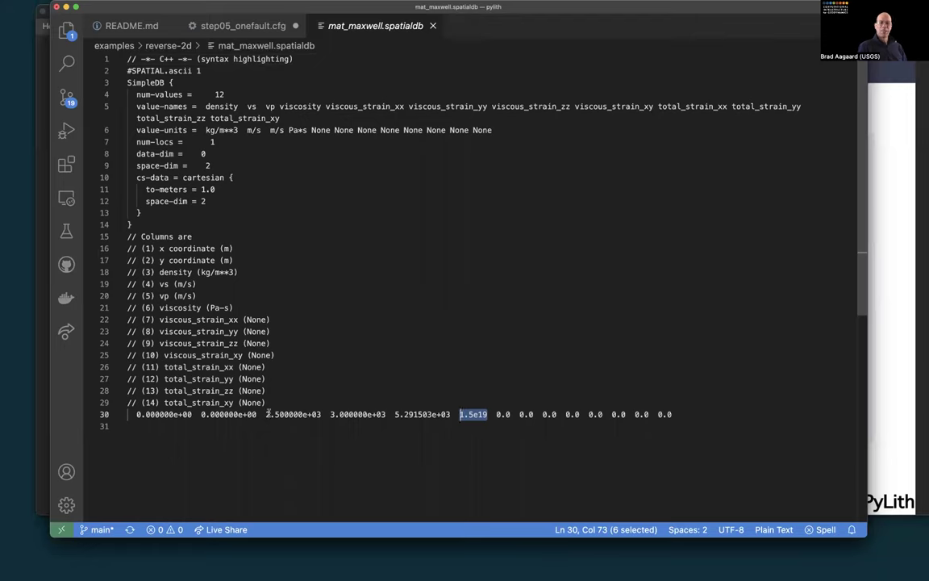
drag(127, 236, 192, 381)
key(shift+Down)
key(shift+Down)
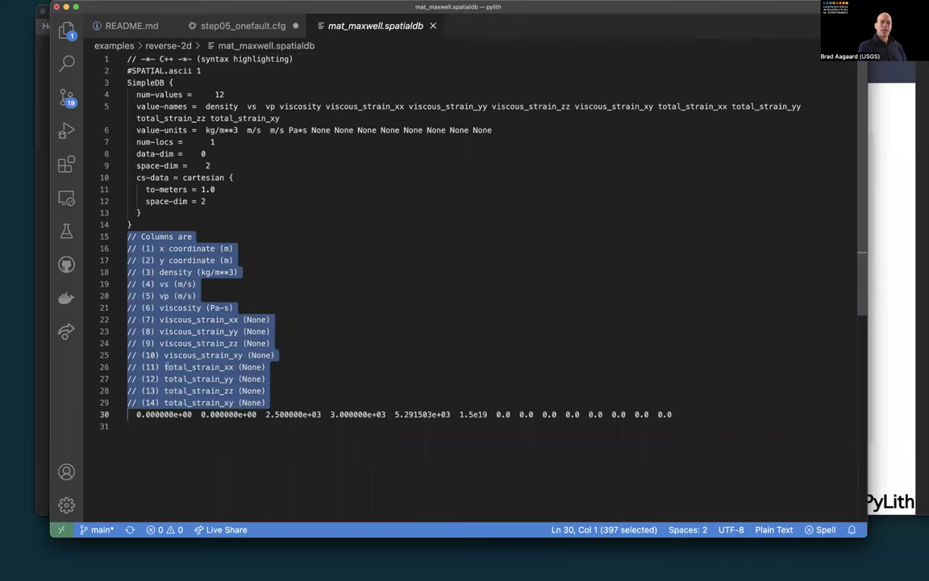
click(233, 379)
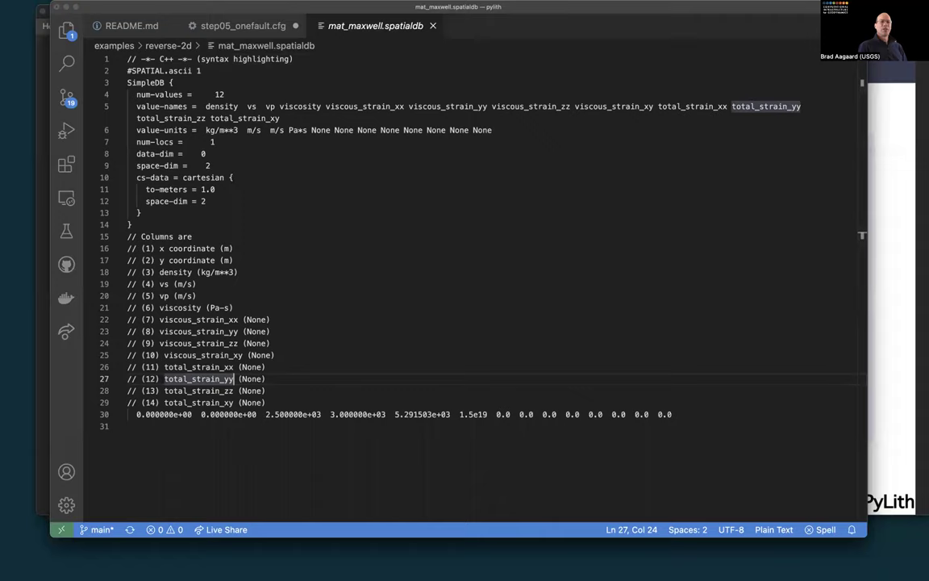
- Switch to the terminal, run pylith step07_twofaults_maxwell.cfg, and highlight the final time and time step size in the solver output
key(super+Tab)
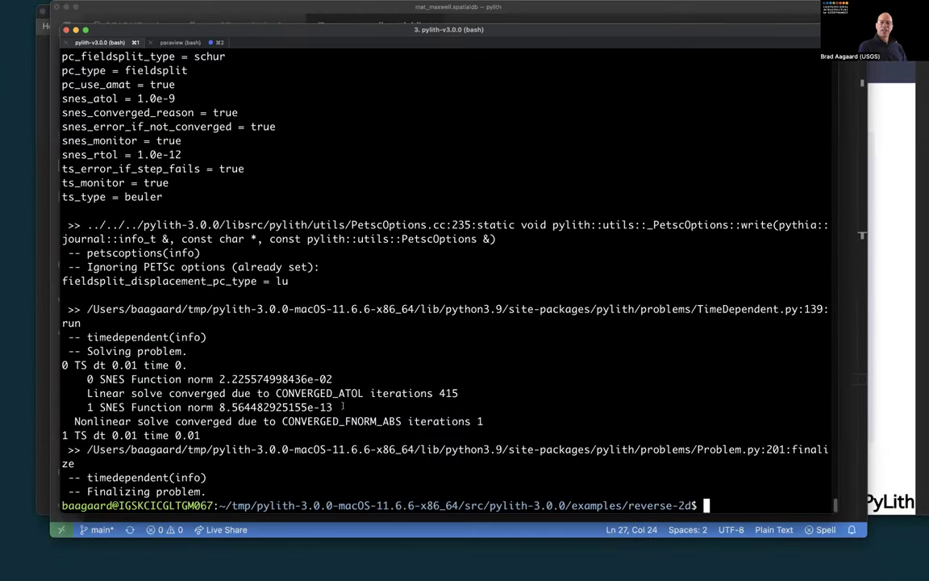
text(pylith )
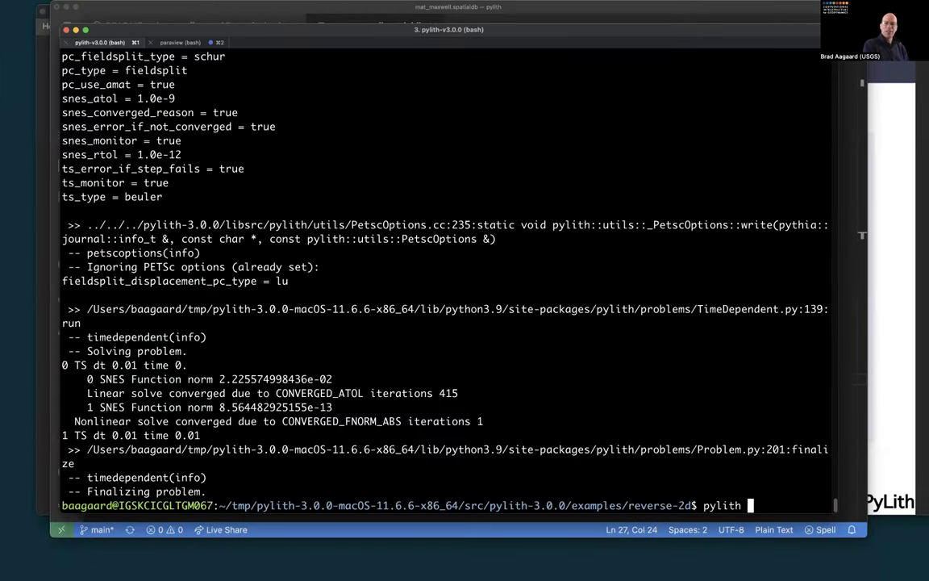
text(step07)
key(Tab)
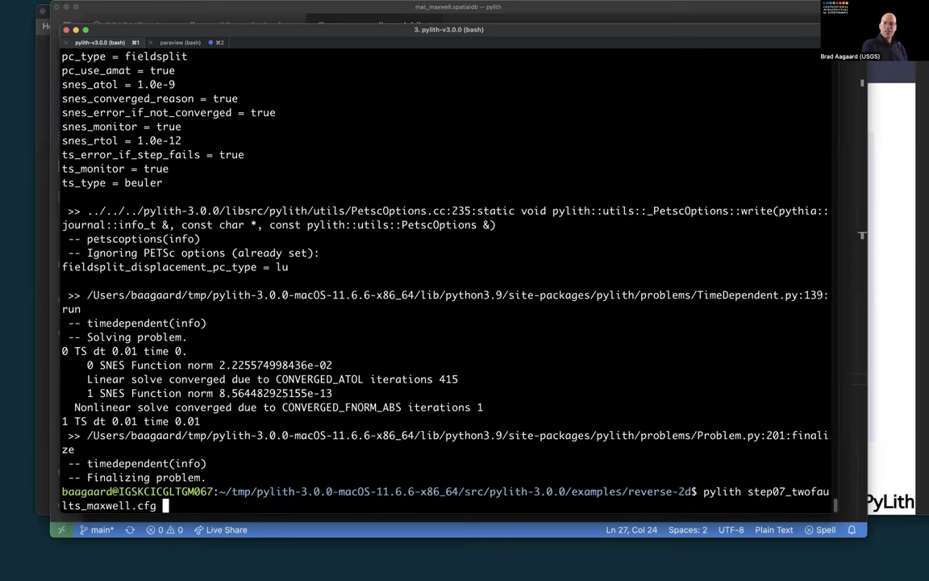
key(Return)
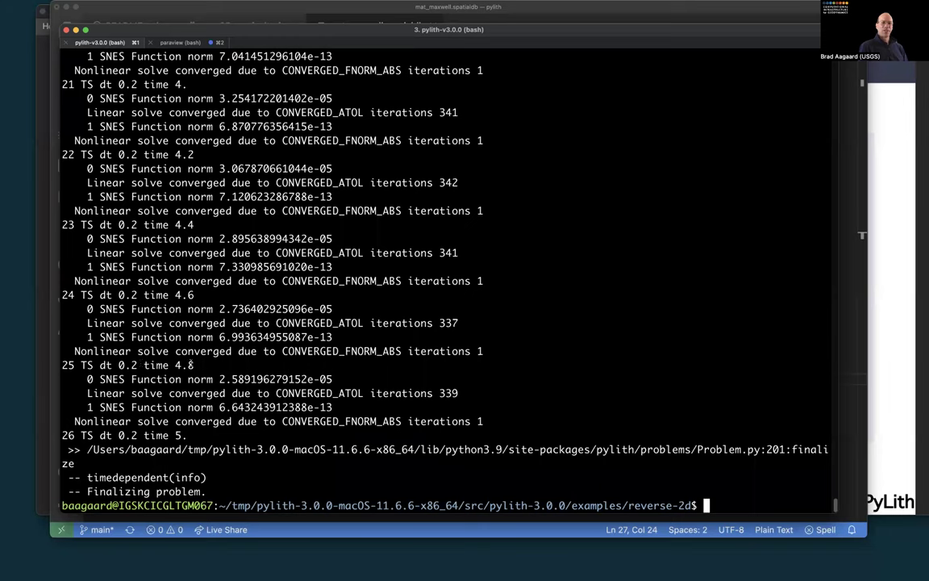
double_click(178, 435)
drag(137, 436, 125, 435)
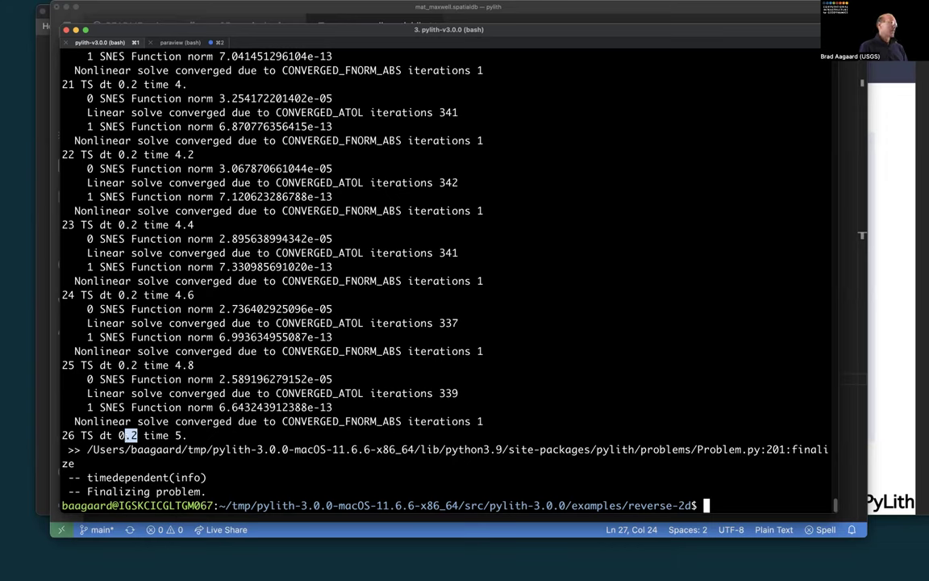
- Switch to ParaView and set SIM to "step07_twofaults_maxwell" in the Python shell
click(15, 197)
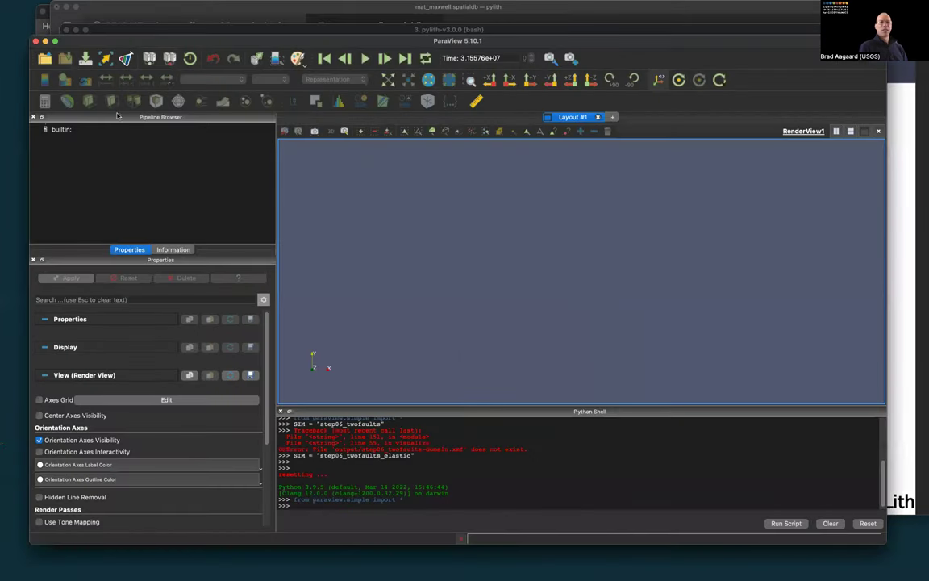
click(377, 504)
text(SIM = "step06_twofaults_elastic")
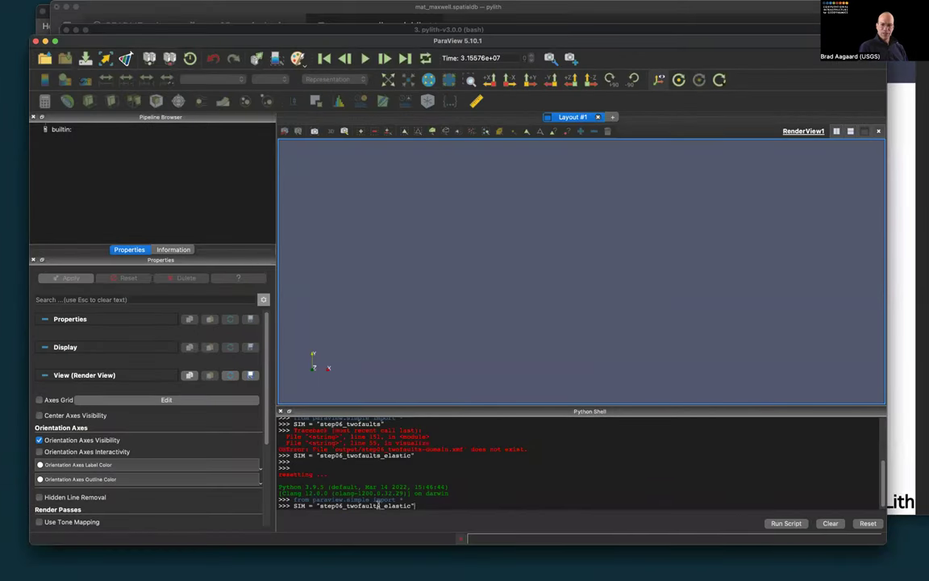
key(BackSpace)
key(BackSpace)
key(BackSpace)
key(BackSpace)
key(BackSpace)
key(BackSpace)
text(maxwell)
key(BackSpace)
text(7)
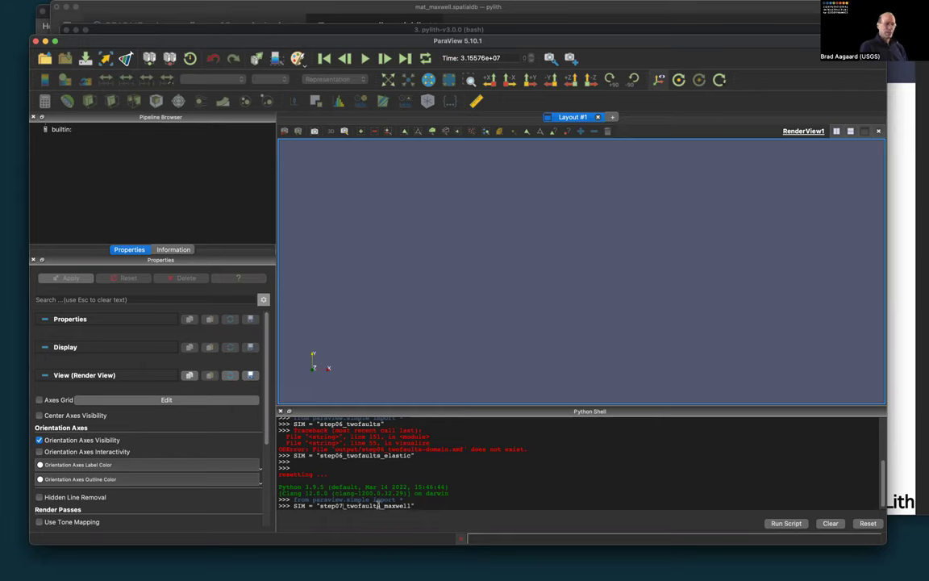
key(Return)
- Run the script that plots the warped displacement for the Maxwell simulation and play its animation through time
click(786, 522)
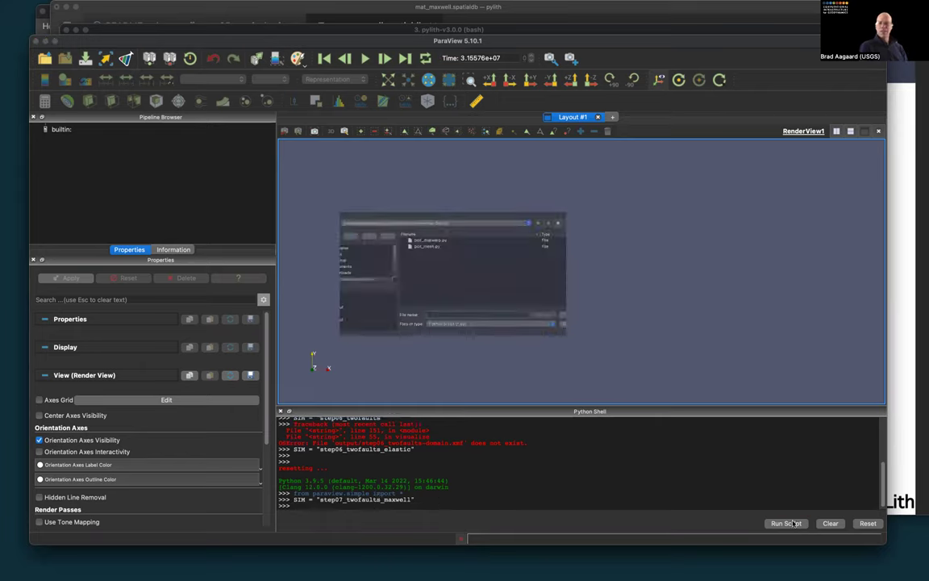
double_click(418, 224)
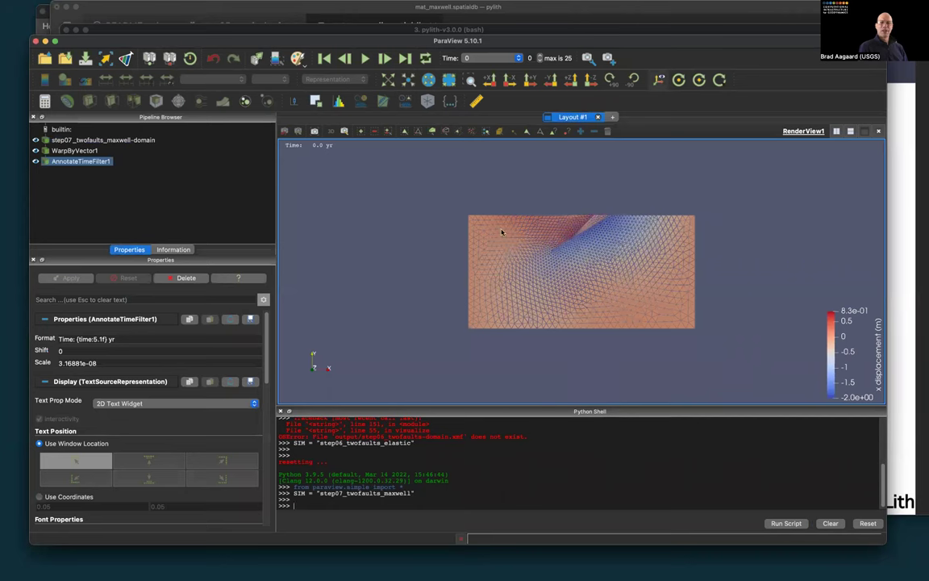
scroll(578, 321, up, 4)
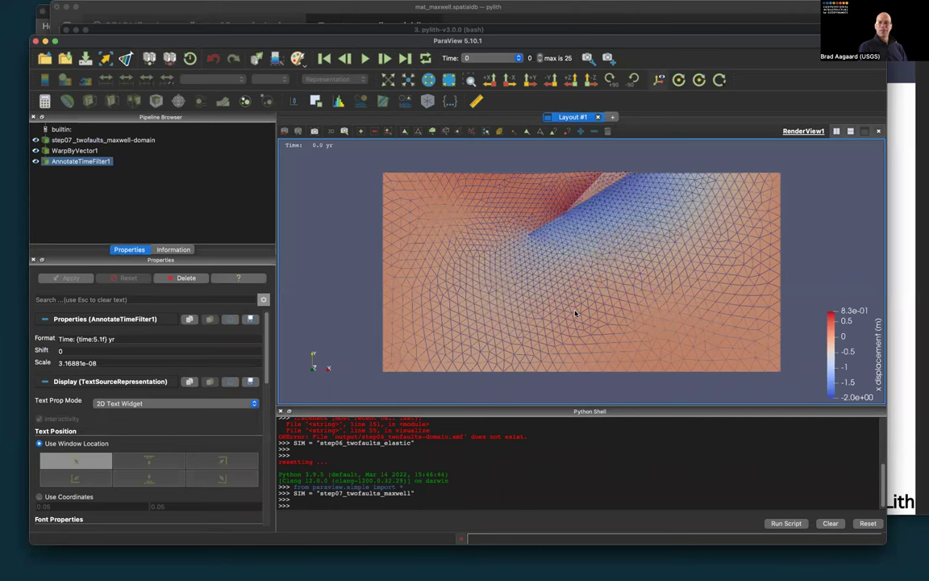
scroll(575, 312, up, 2)
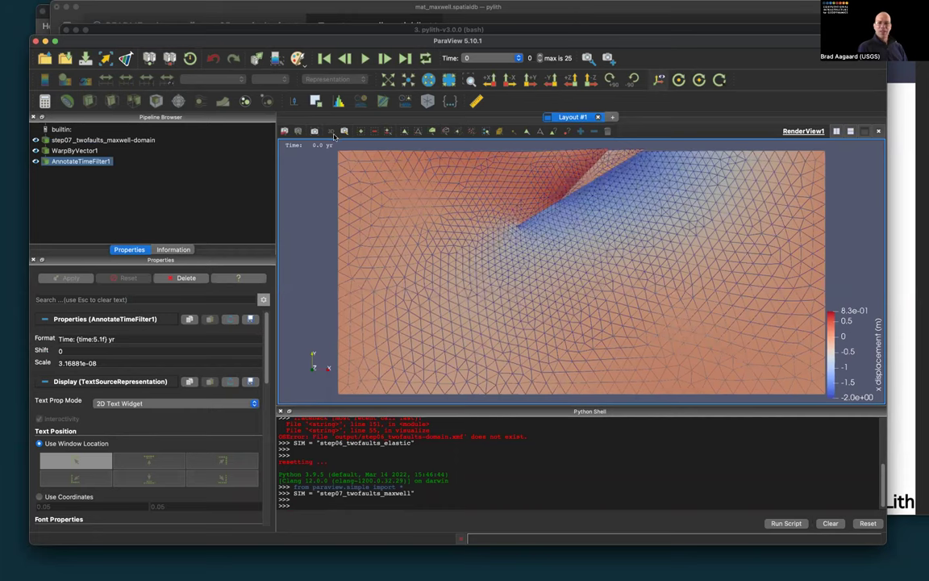
scroll(404, 182, down, 5)
scroll(527, 312, up, 1)
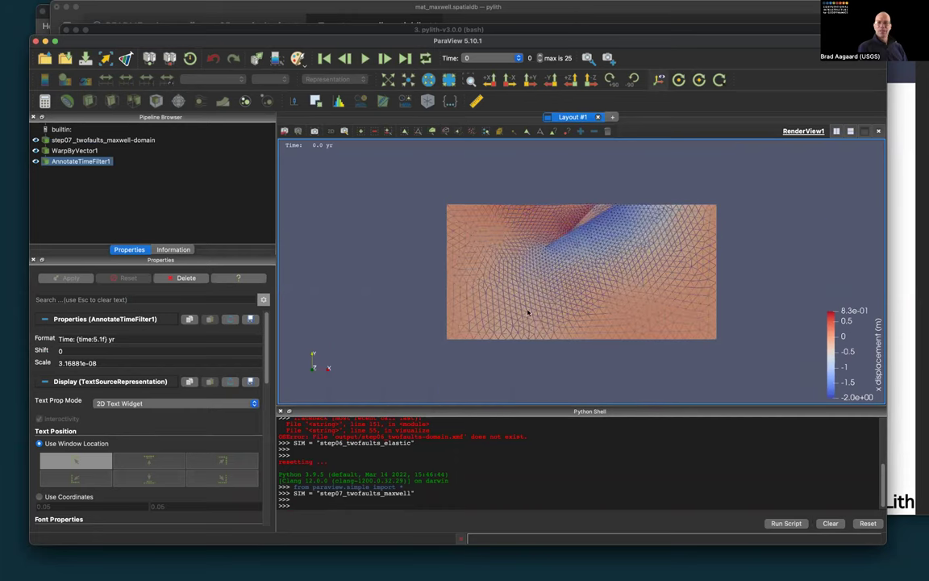
scroll(542, 340, up, 2)
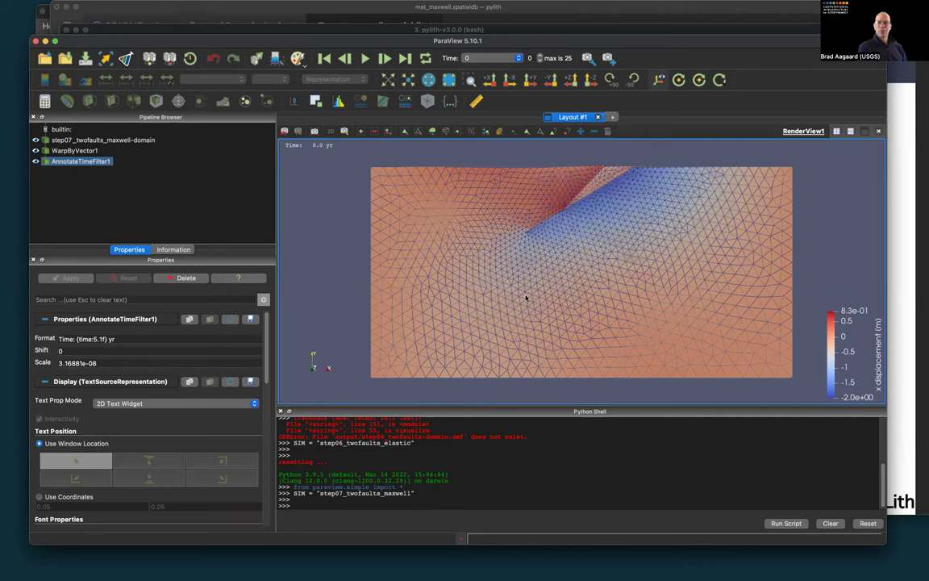
scroll(539, 297, up, 1)
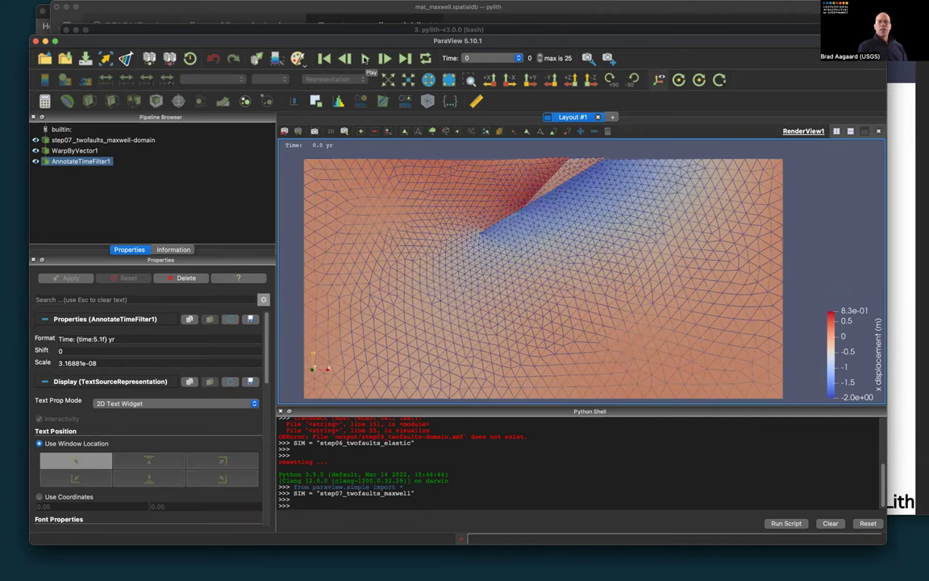
click(364, 59)
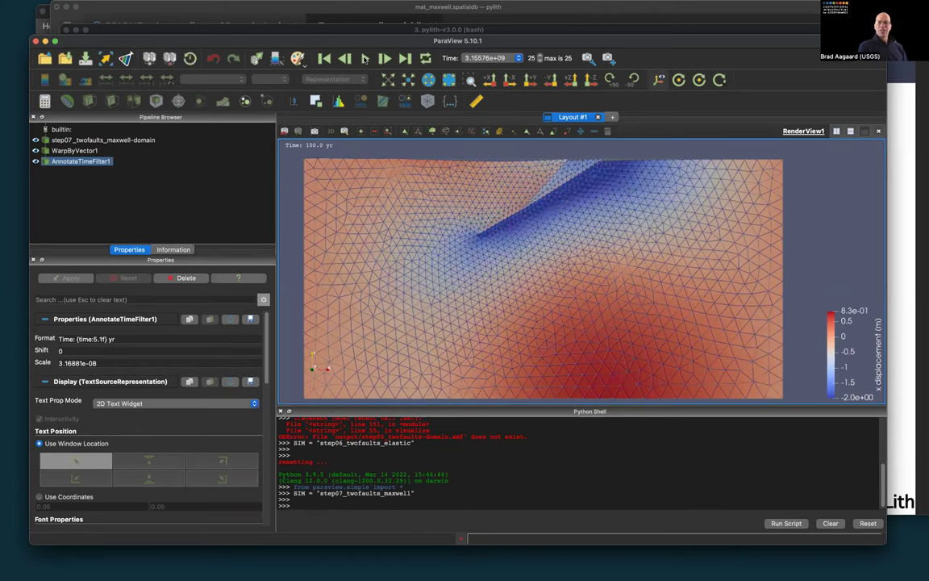
click(365, 59)
- Open step07_twofaults_maxwell-slab.xmf from the reverse-2d output folder as an additional data source
click(44, 59)
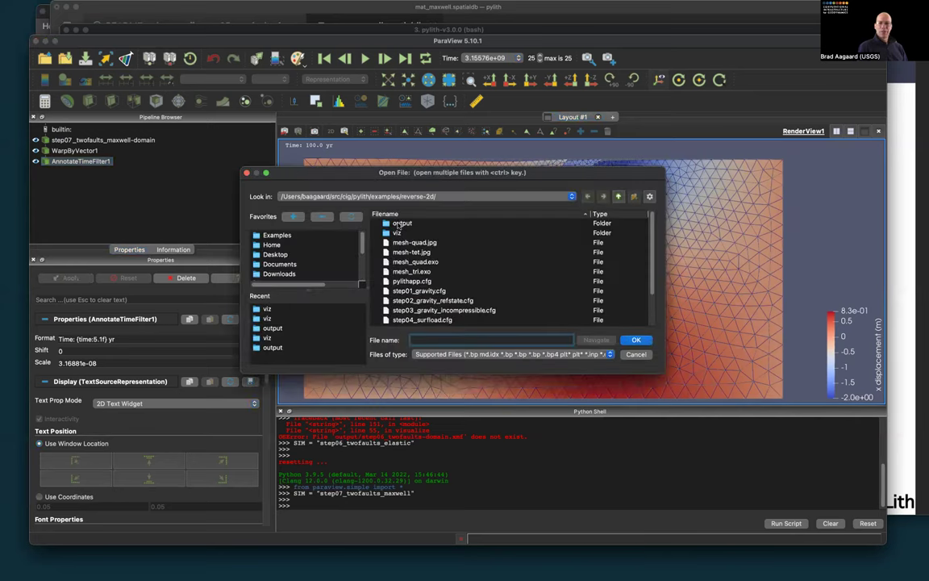
double_click(398, 224)
scroll(465, 295, down, 3)
scroll(465, 296, down, 3)
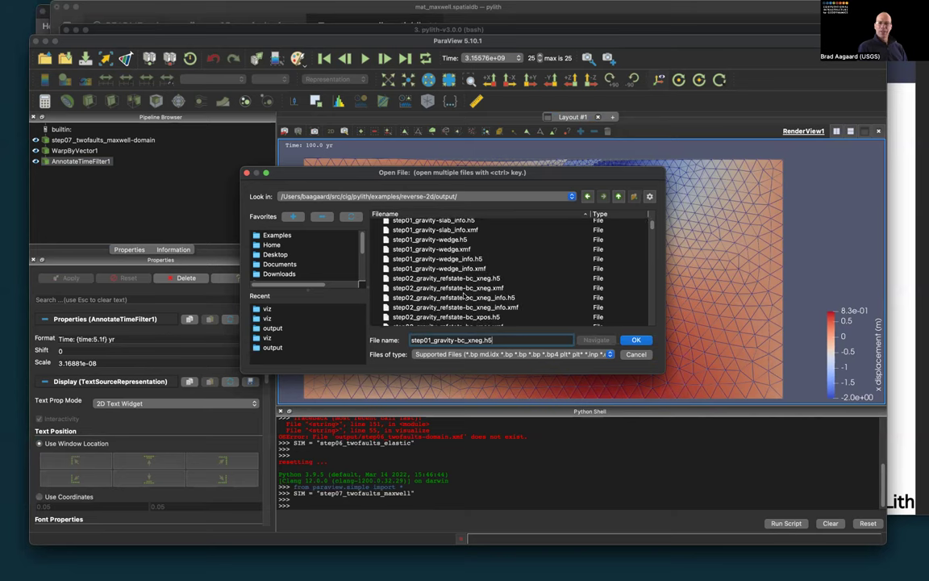
scroll(464, 295, down, 15)
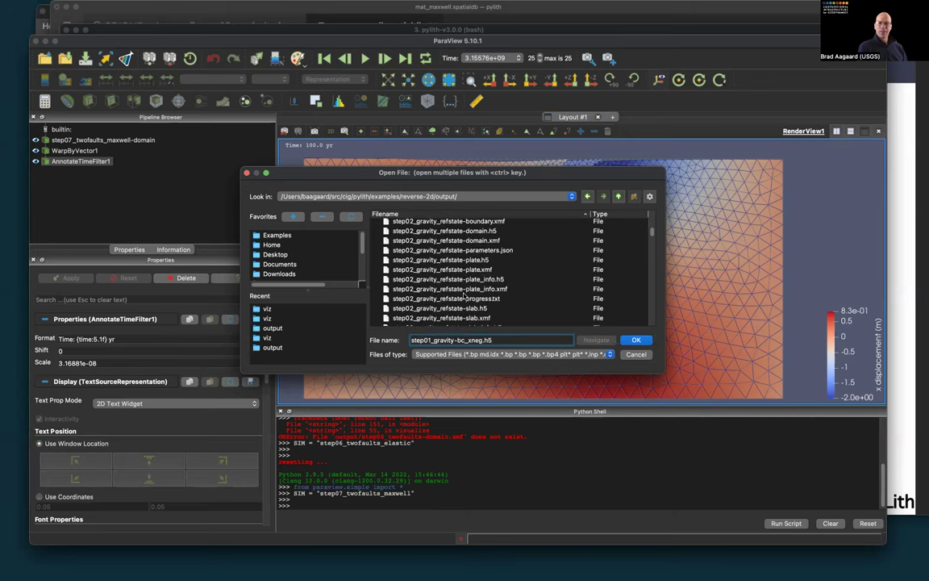
scroll(464, 295, down, 15)
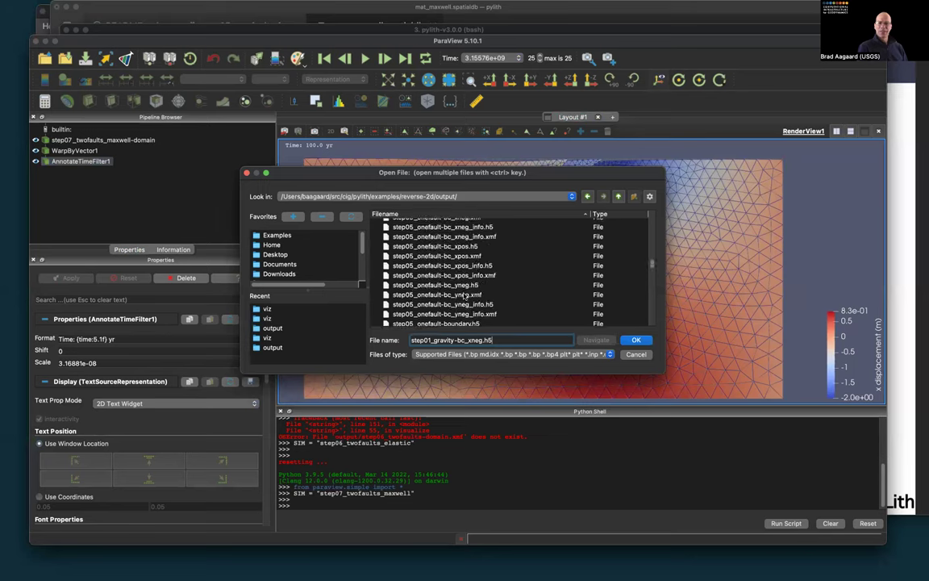
scroll(465, 295, down, 10)
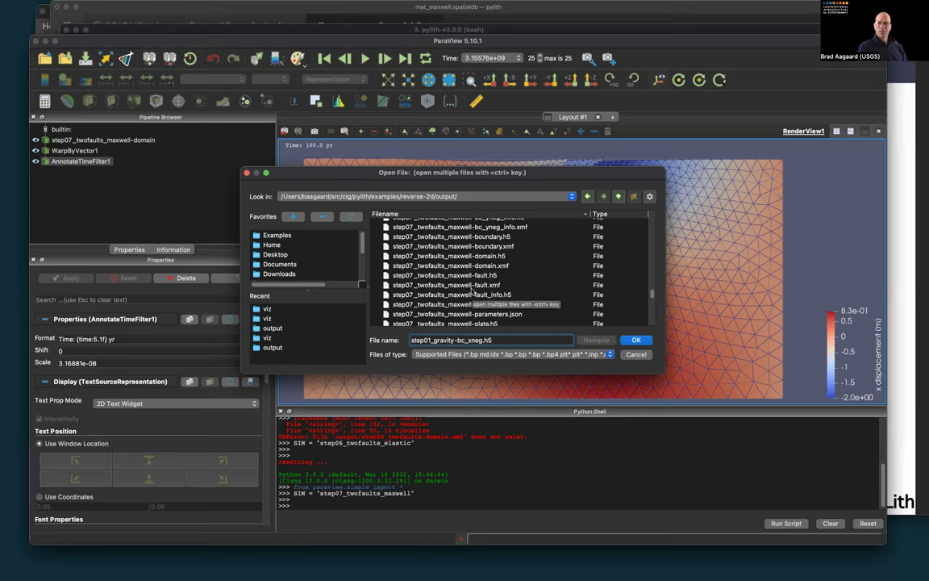
scroll(472, 293, down, 2)
double_click(472, 292)
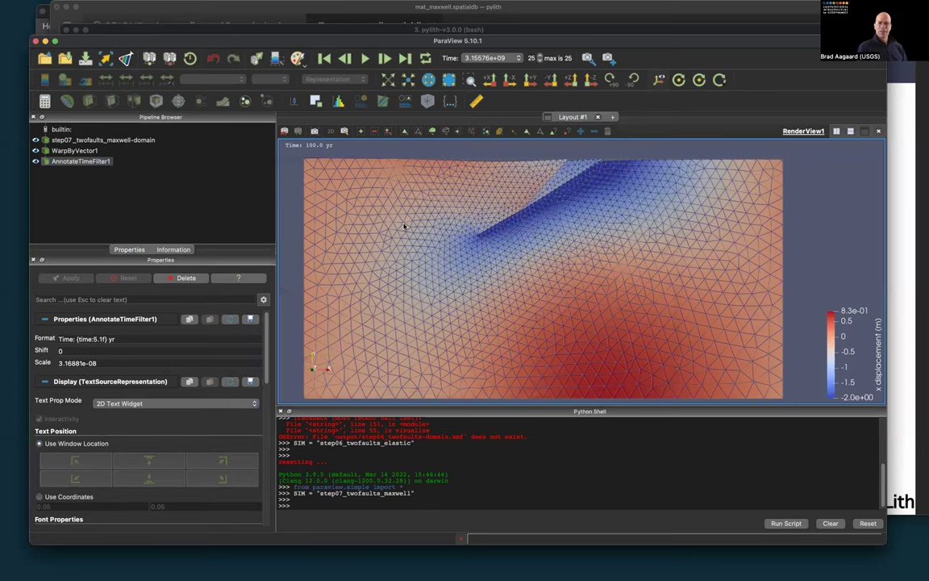
key(Return)
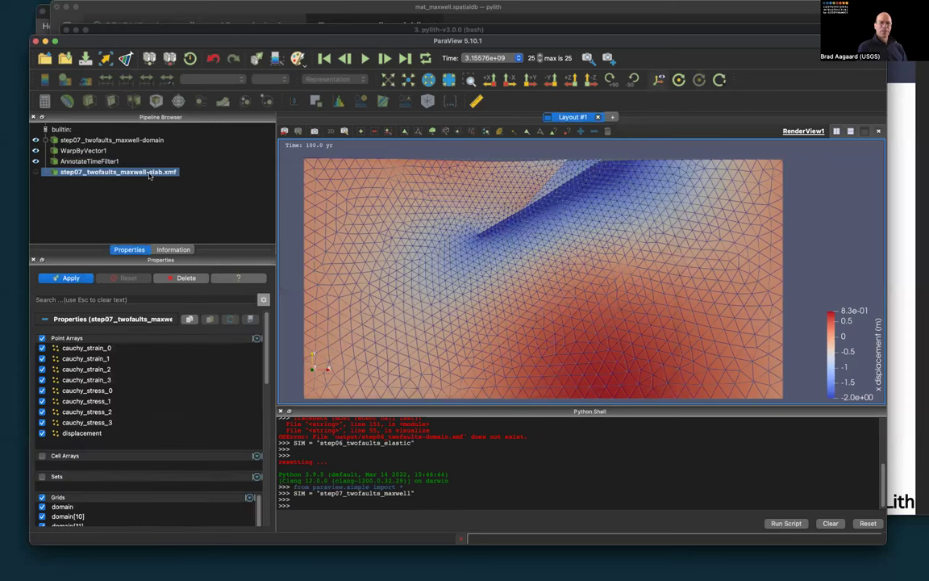
- Load the slab data with WarpByVector1 and the domain source hidden, and go to the first time step
click(34, 150)
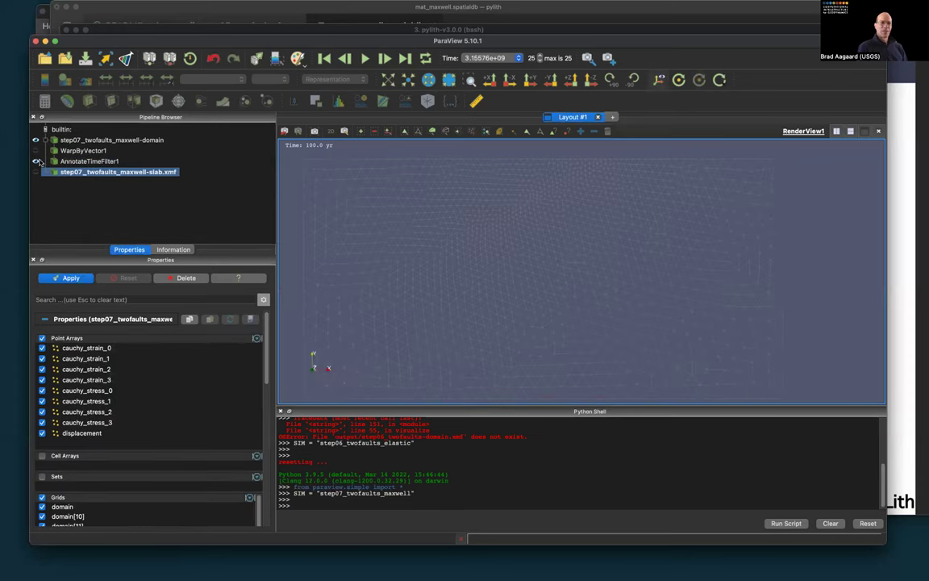
click(35, 139)
click(73, 278)
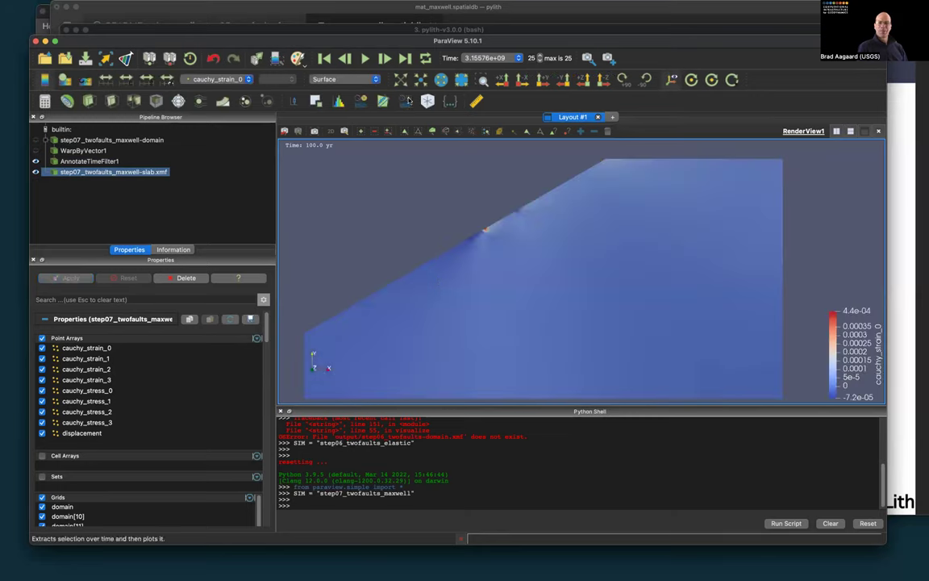
click(323, 60)
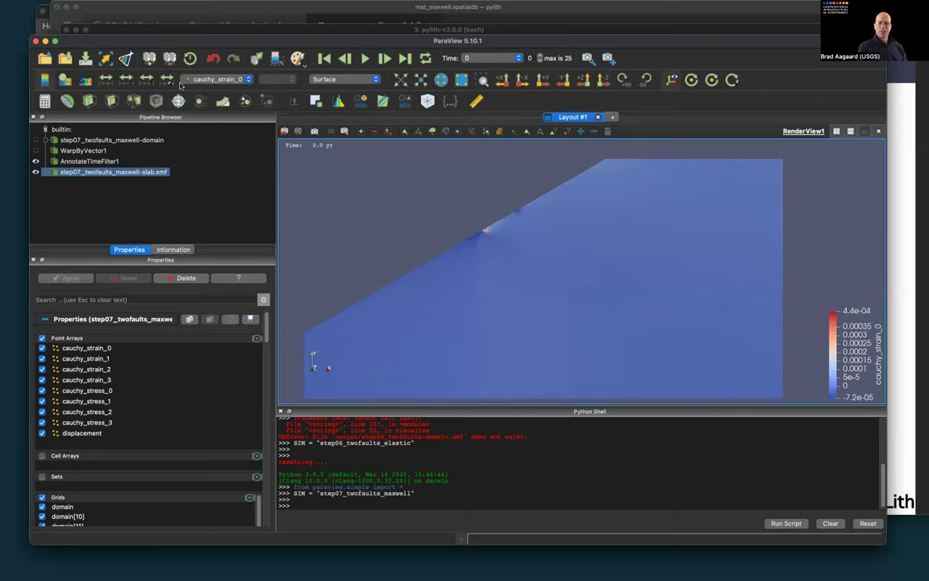
- Color the slab data by cauchy_stress_3 and play the animation from the first time step to the end twice
click(220, 79)
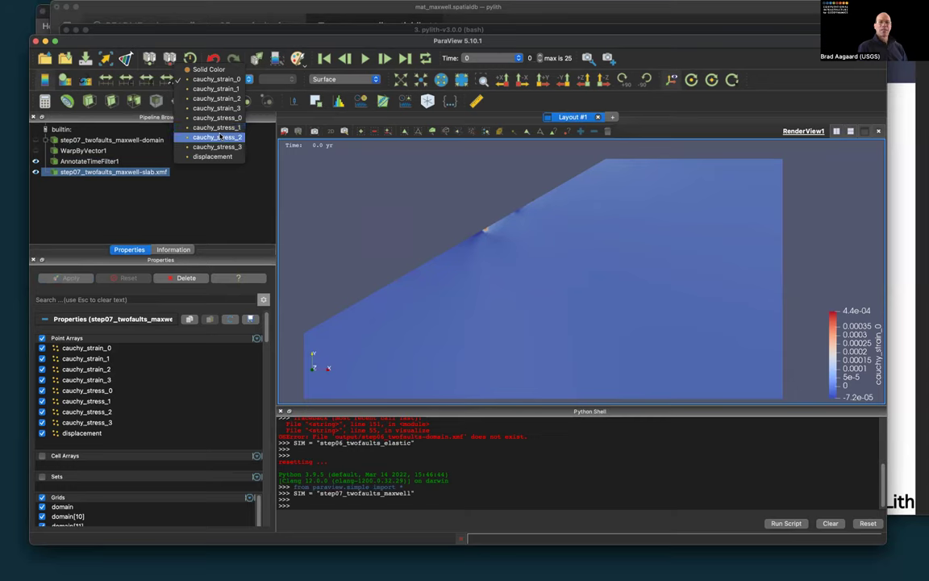
click(219, 146)
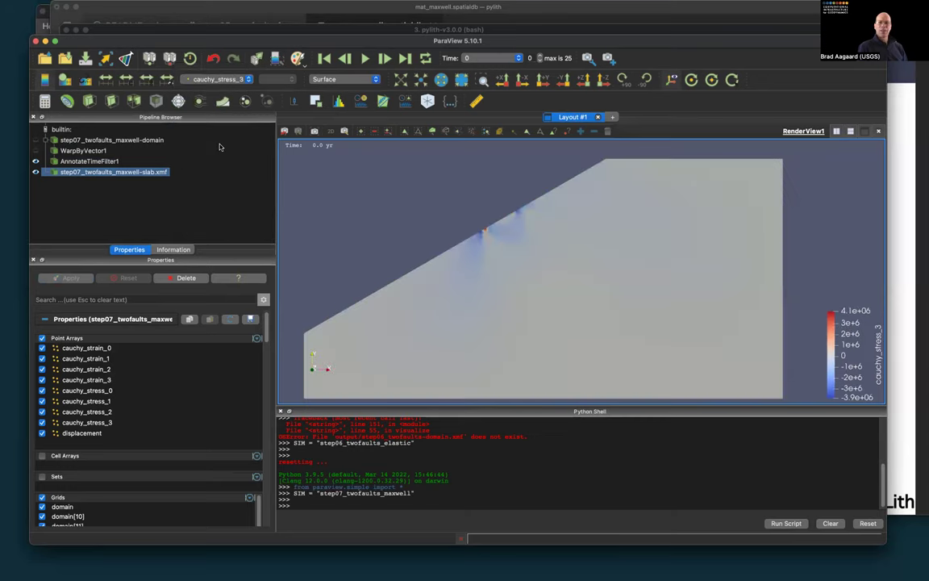
click(365, 60)
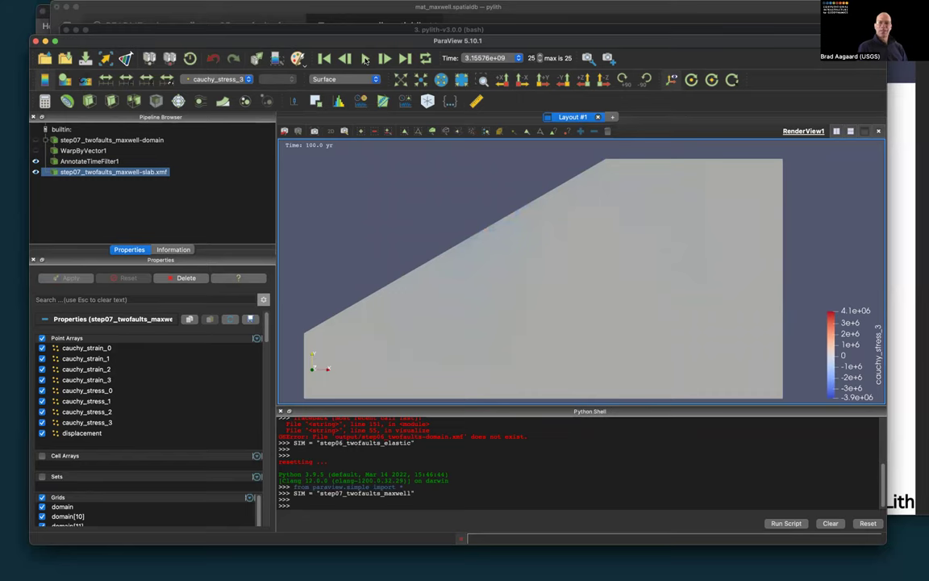
click(324, 58)
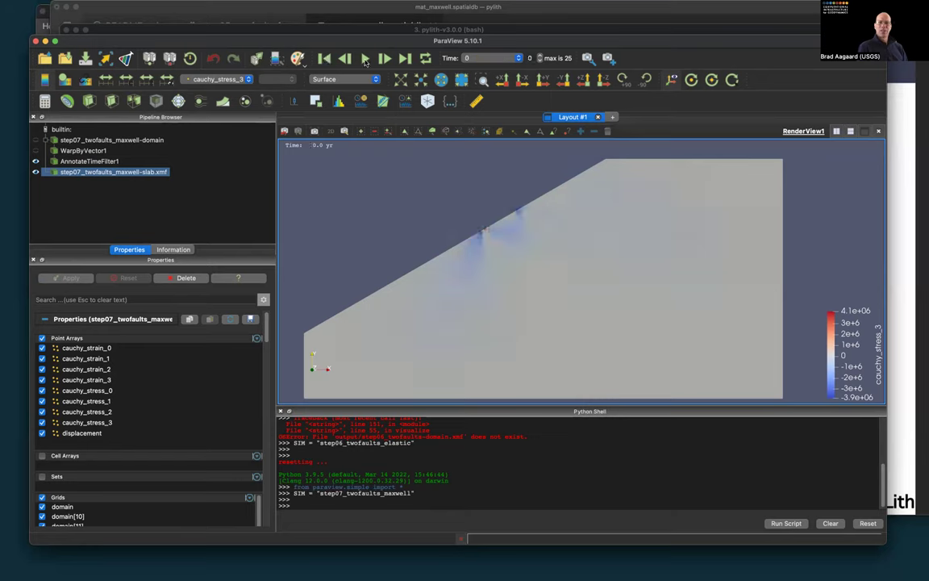
click(365, 60)
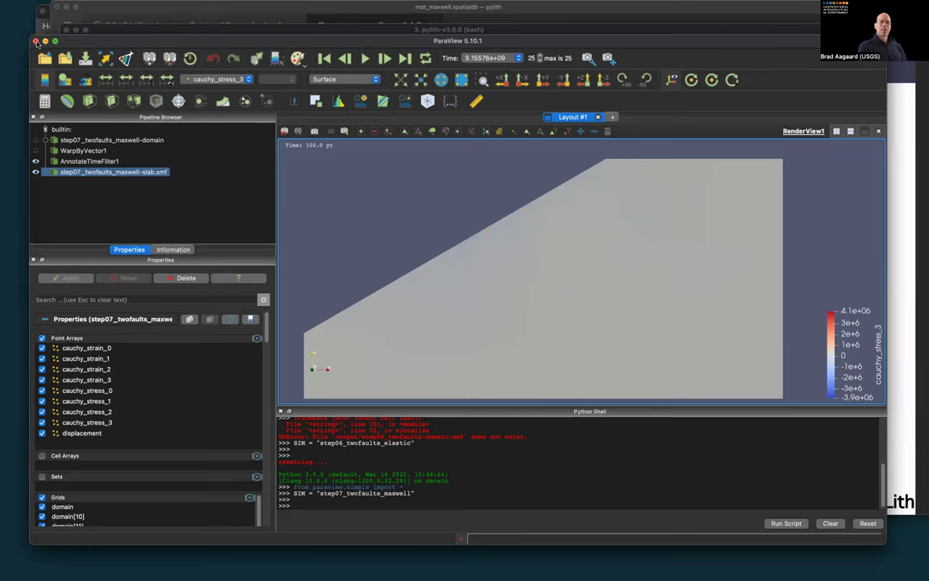
- Close ParaView, switch to the tutorial PDF slides and advance to the "Step 7: Visualize results" slide
click(35, 41)
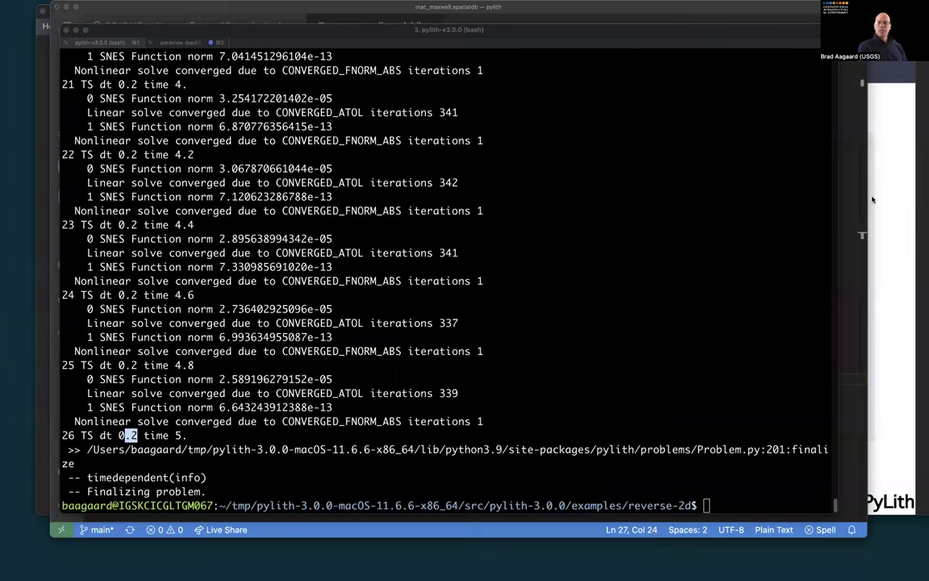
click(872, 199)
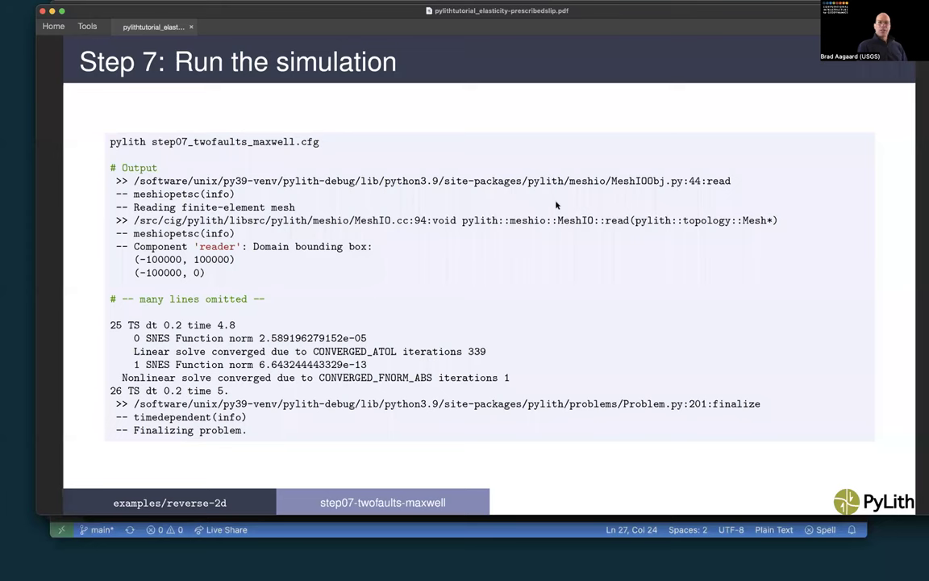
key(Right)
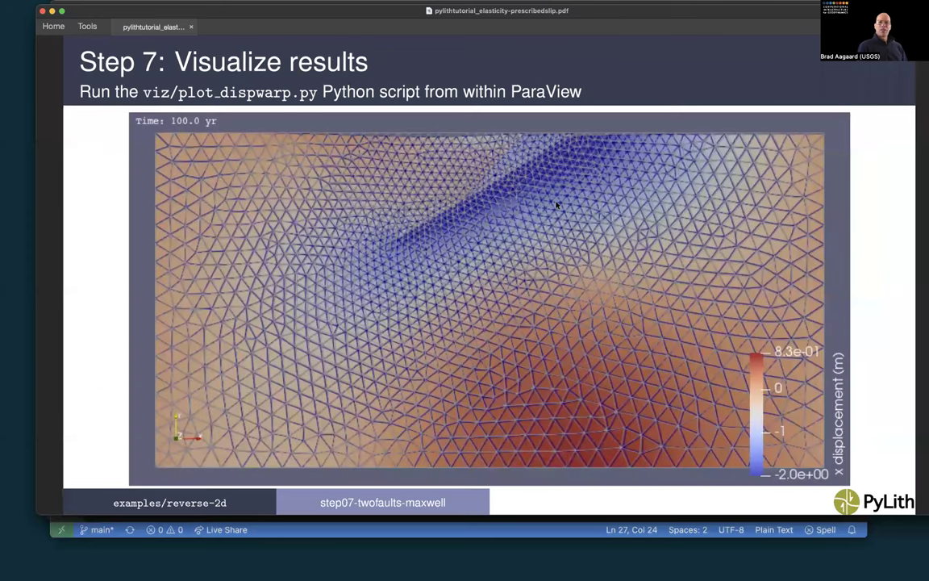